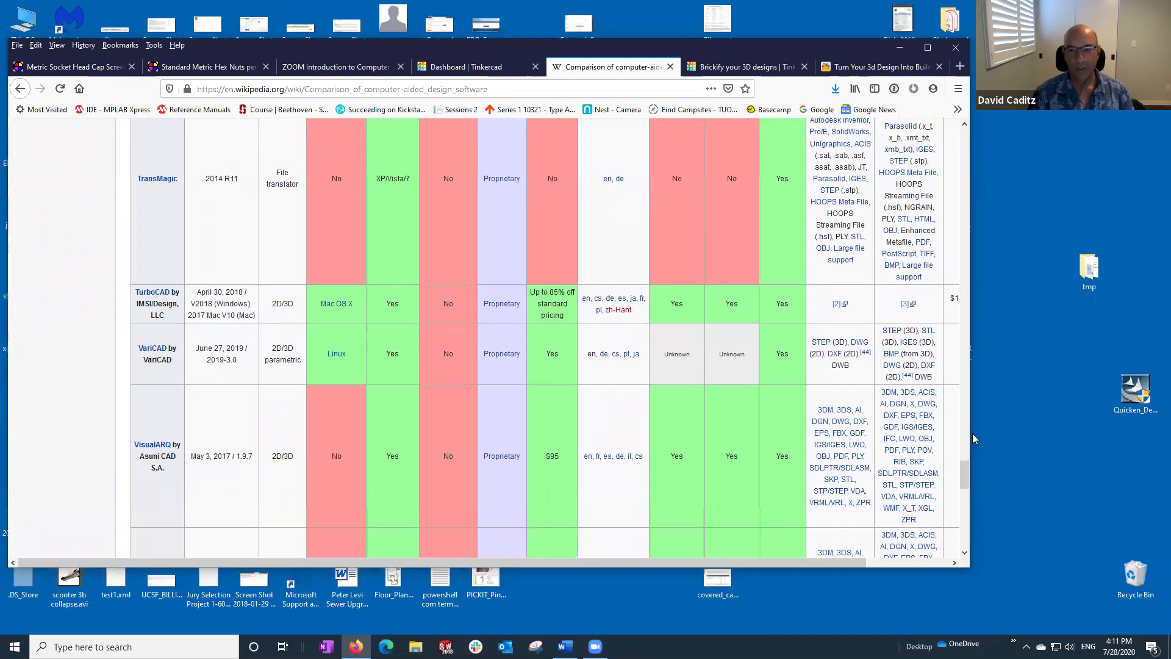
- Resize the browser window to fit the comparison table's columns and examine the row for Tinkercad by Autodesk
{"action": "left_click", "coordinate": [999, 439]}
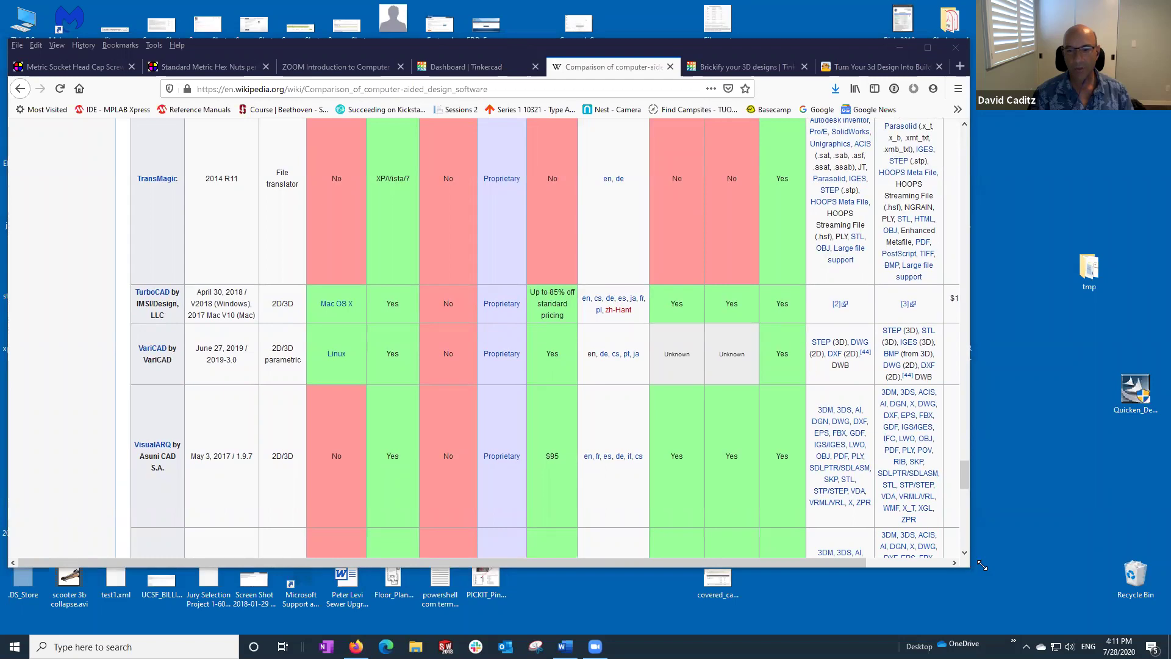
{"action": "left_click_drag", "start_coordinate": [983, 566], "coordinate": [1084, 592]}
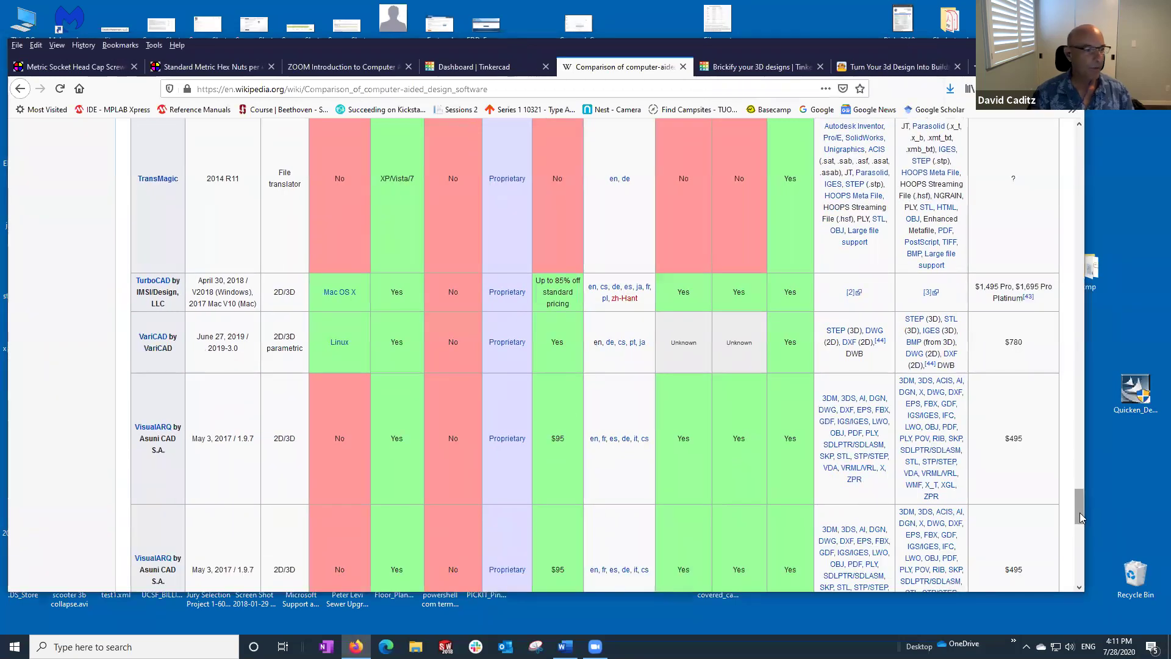
{"action": "left_click_drag", "start_coordinate": [1080, 512], "coordinate": [1087, 469]}
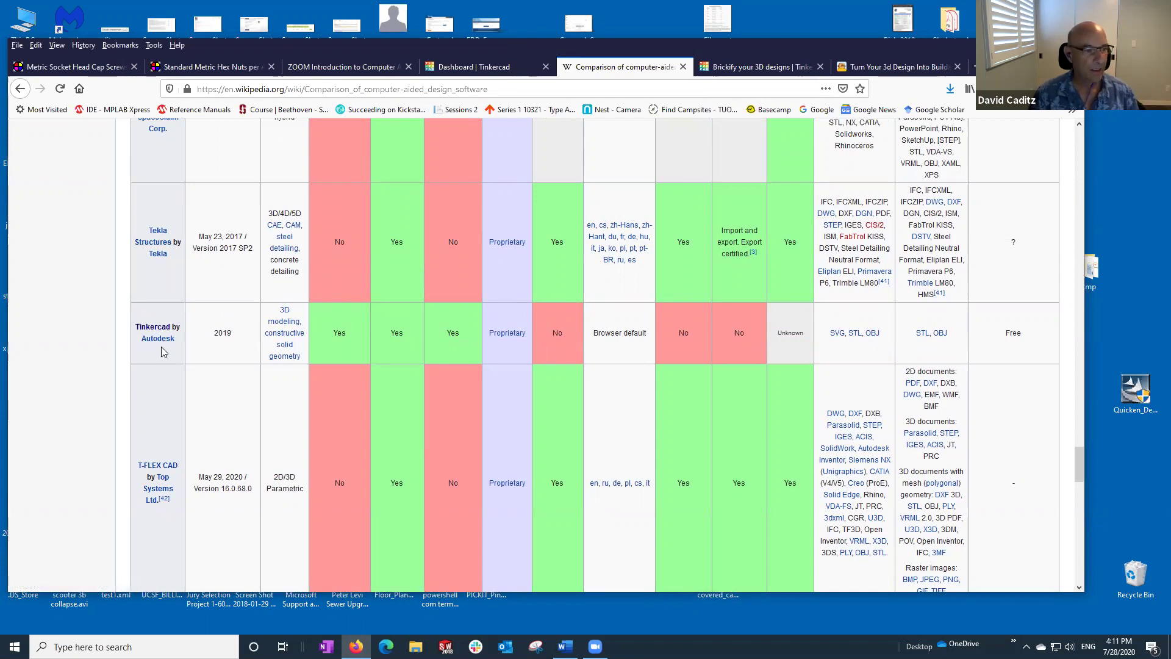
{"action": "mouse_move", "coordinate": [161, 346]}
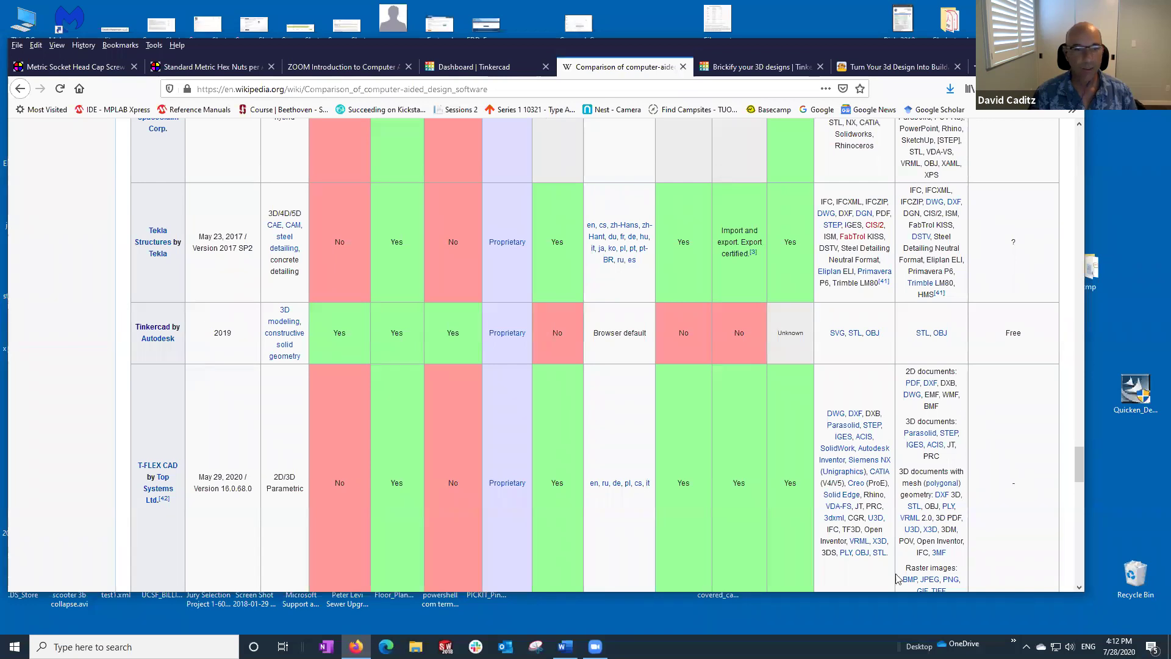
{"action": "left_click_drag", "start_coordinate": [1079, 590], "coordinate": [1032, 603]}
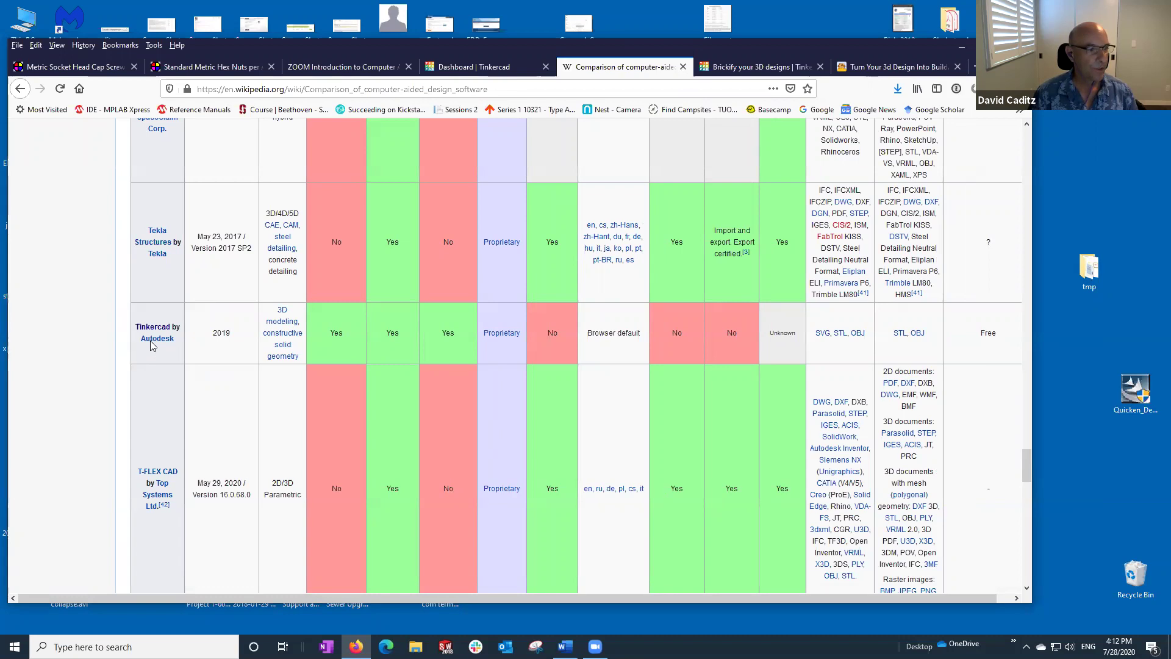
- Examine the SketchUp, Solid Edge and SolidWorks entries in the CAD comparison table, and compare them with the Tinkercad row
{"action": "scroll", "coordinate": [152, 345], "scroll_direction": "up", "scroll_amount": 3}
{"action": "scroll", "coordinate": [150, 342], "scroll_direction": "up", "scroll_amount": 7}
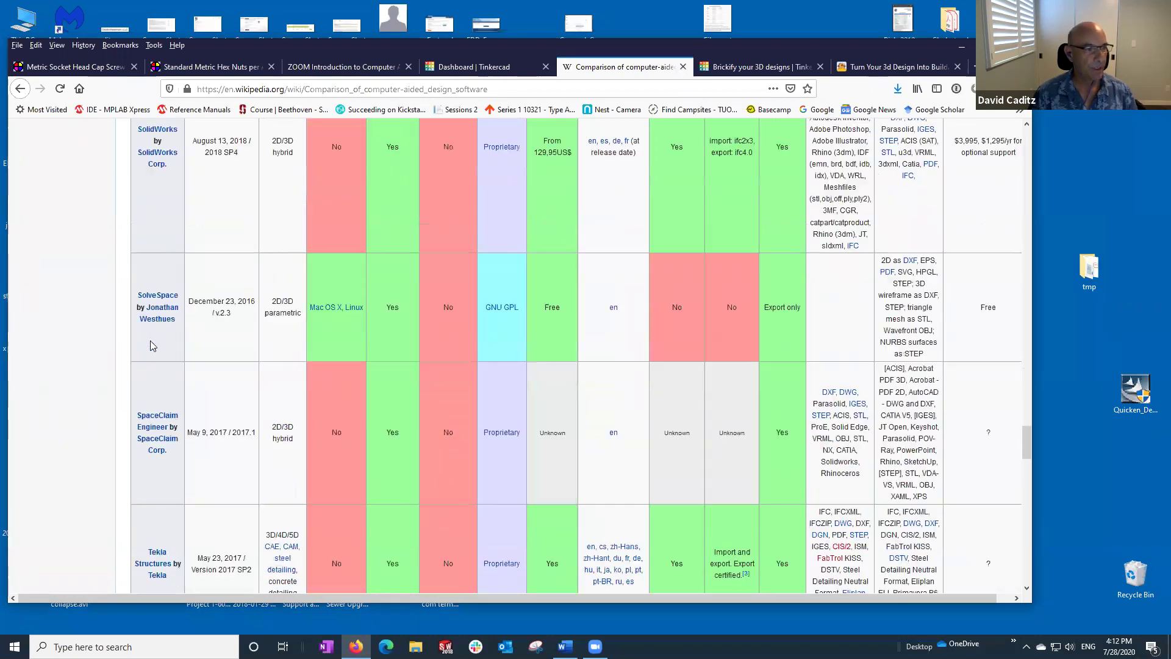
{"action": "scroll", "coordinate": [152, 345], "scroll_direction": "up", "scroll_amount": 3}
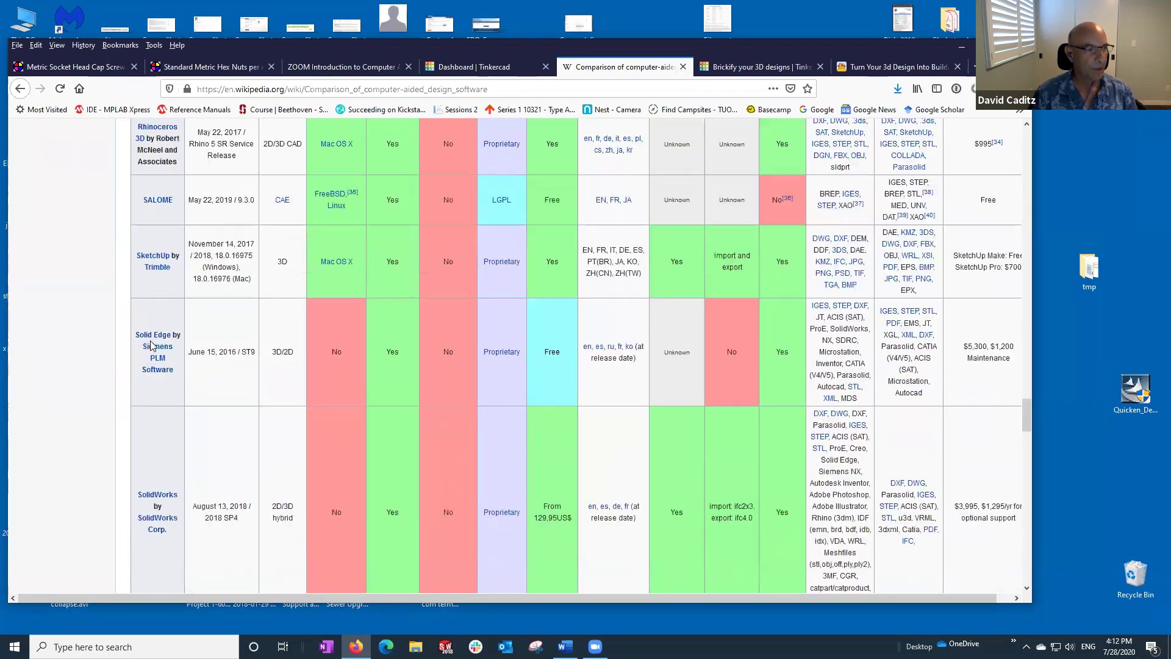
{"action": "mouse_move", "coordinate": [160, 403]}
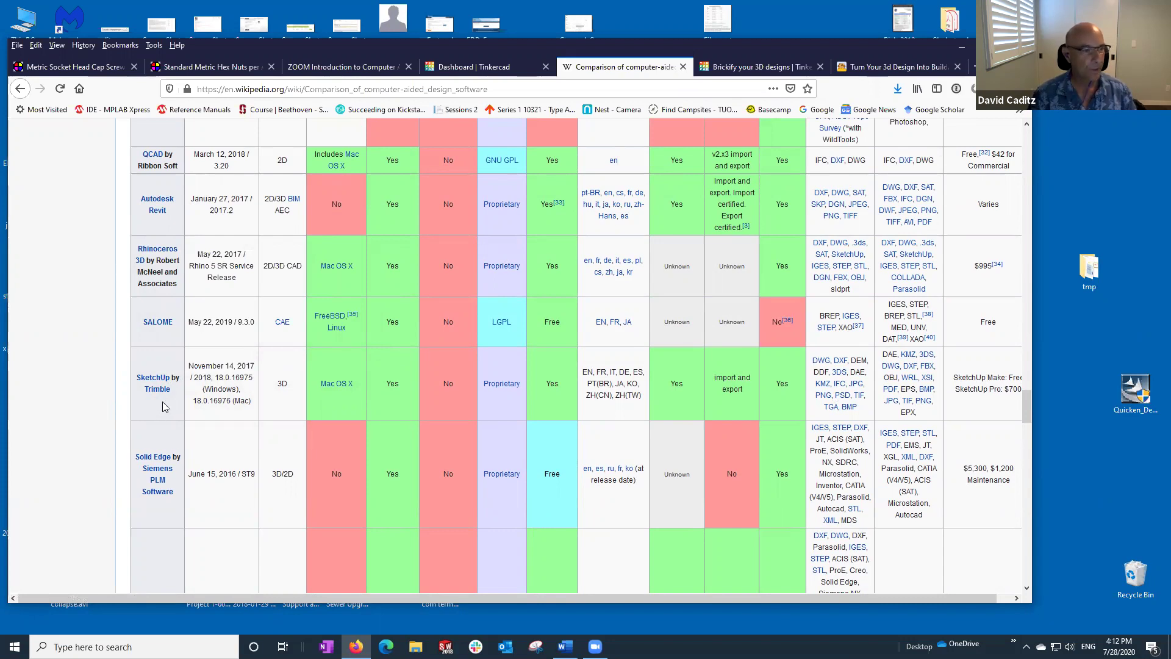
{"action": "scroll", "coordinate": [163, 401], "scroll_direction": "down", "scroll_amount": 3}
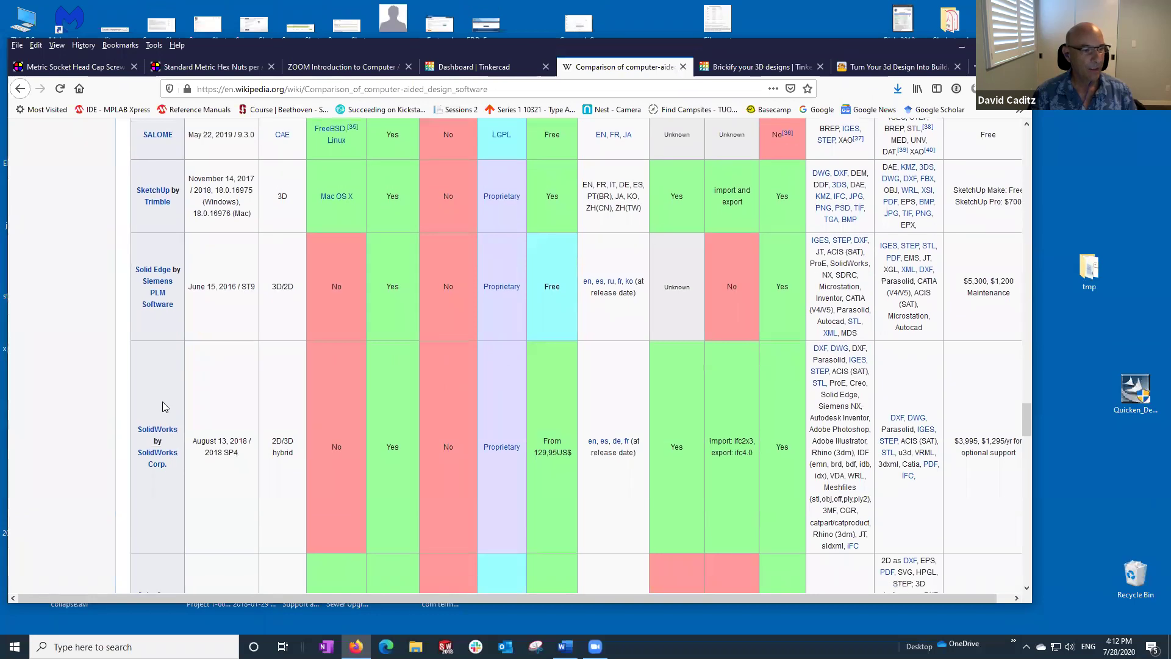
{"action": "scroll", "coordinate": [162, 406], "scroll_direction": "down", "scroll_amount": 4}
{"action": "scroll", "coordinate": [177, 366], "scroll_direction": "up", "scroll_amount": 2}
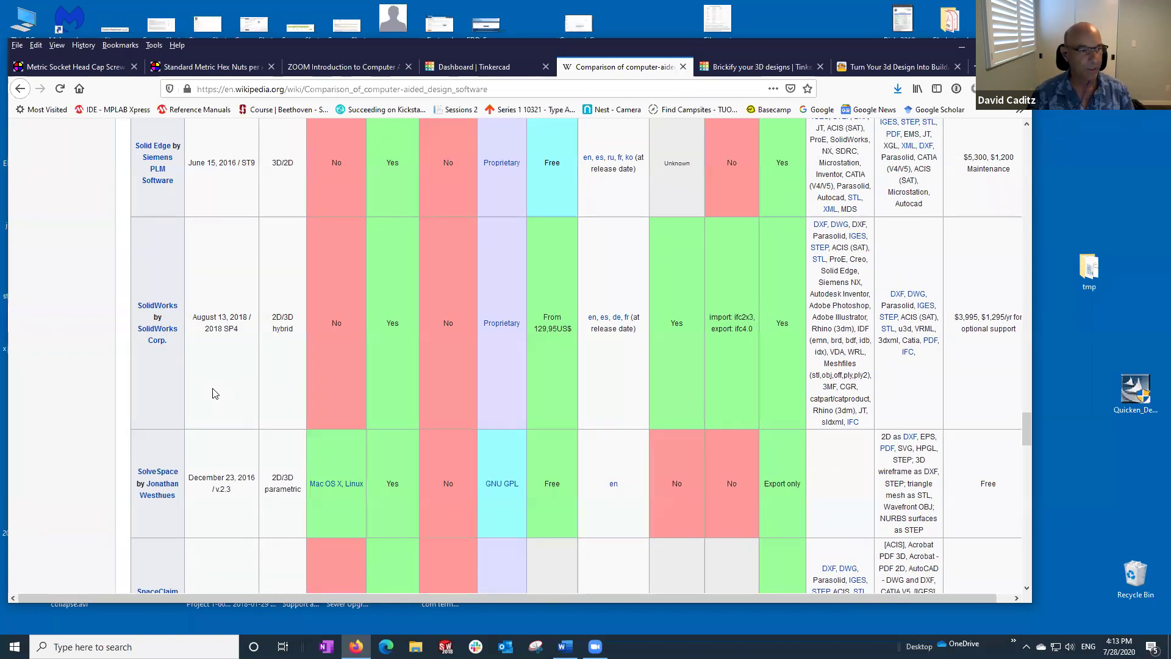
{"action": "scroll", "coordinate": [99, 396], "scroll_direction": "down", "scroll_amount": 5}
{"action": "scroll", "coordinate": [190, 407], "scroll_direction": "down", "scroll_amount": 1}
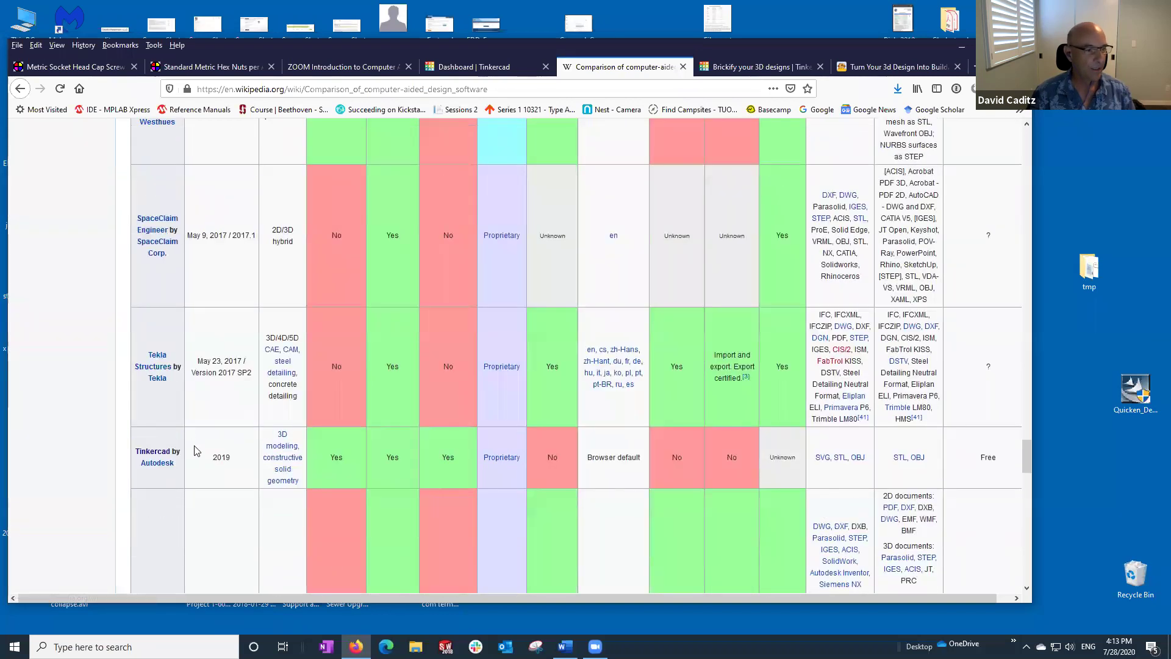
{"action": "scroll", "coordinate": [196, 465], "scroll_direction": "down", "scroll_amount": 1}
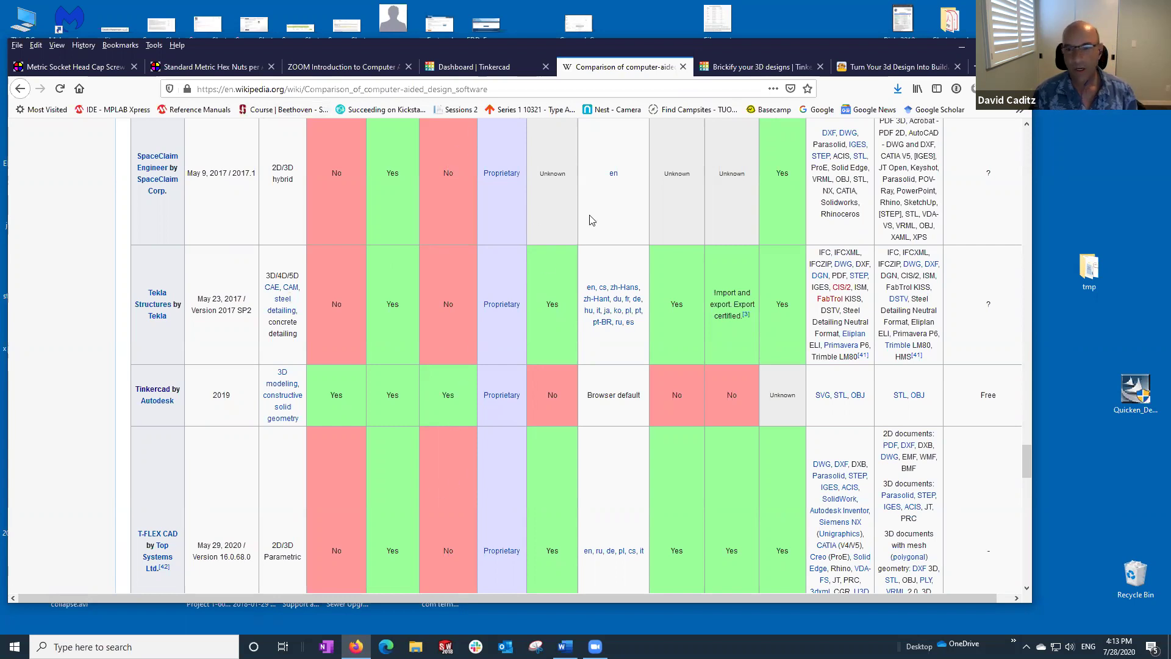
- Switch to the Tinkercad dashboard, create a new 3D design, and fit the browser window on the screen
{"action": "left_click", "coordinate": [440, 67]}
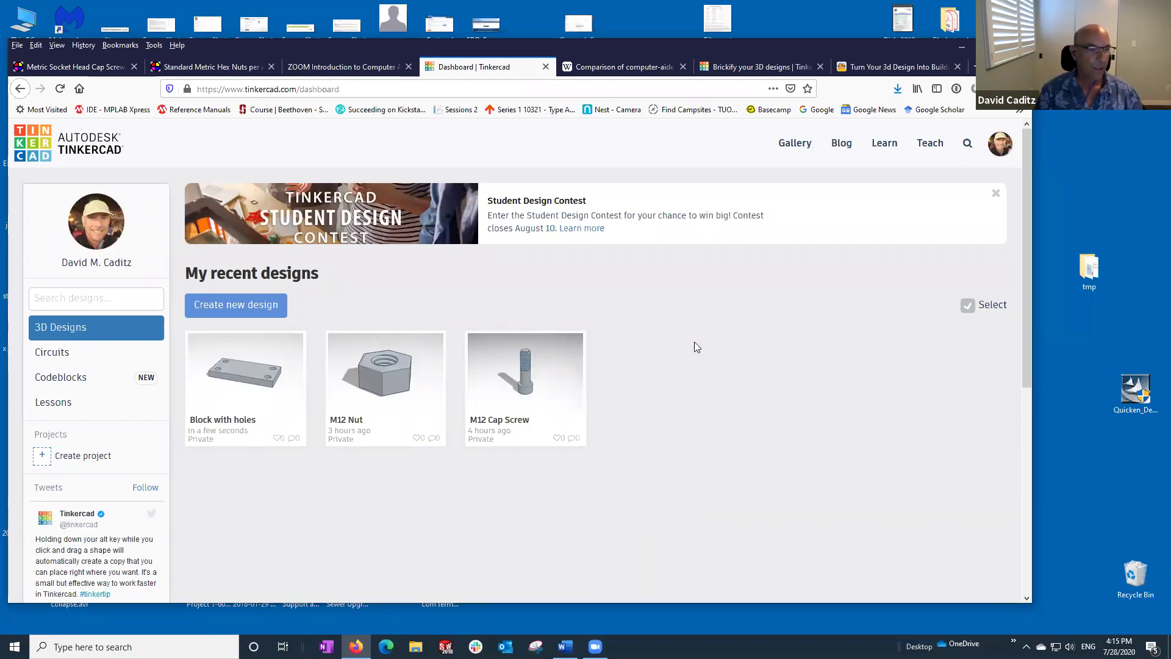
{"action": "left_click", "coordinate": [228, 307]}
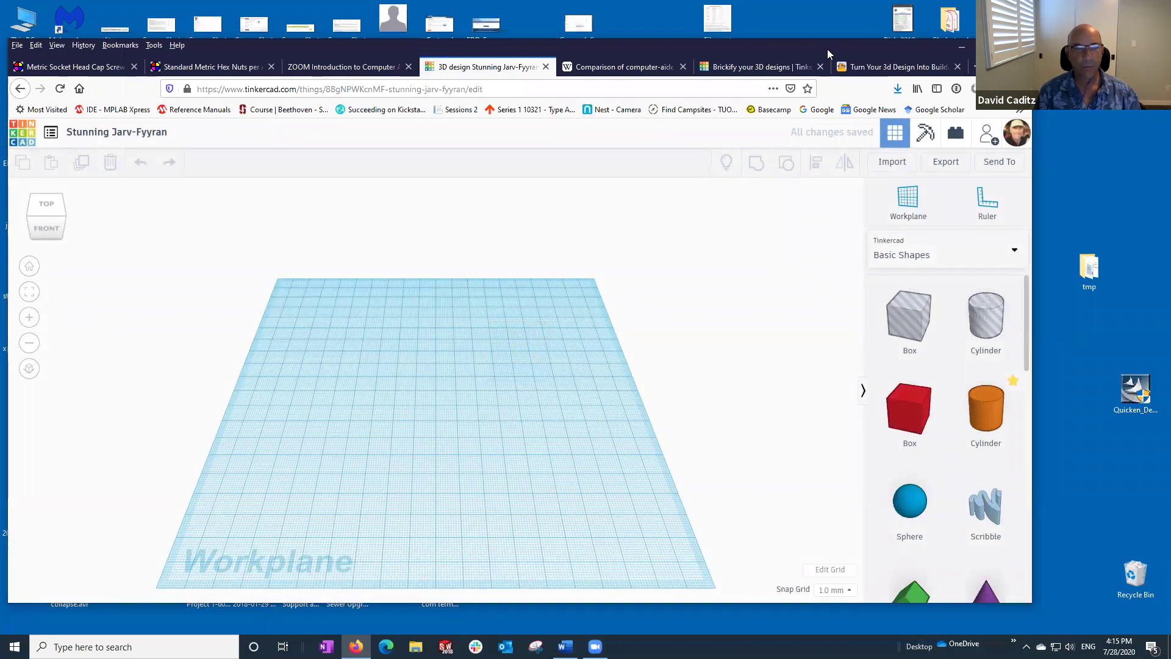
{"action": "left_click_drag", "start_coordinate": [822, 48], "coordinate": [819, 36]}
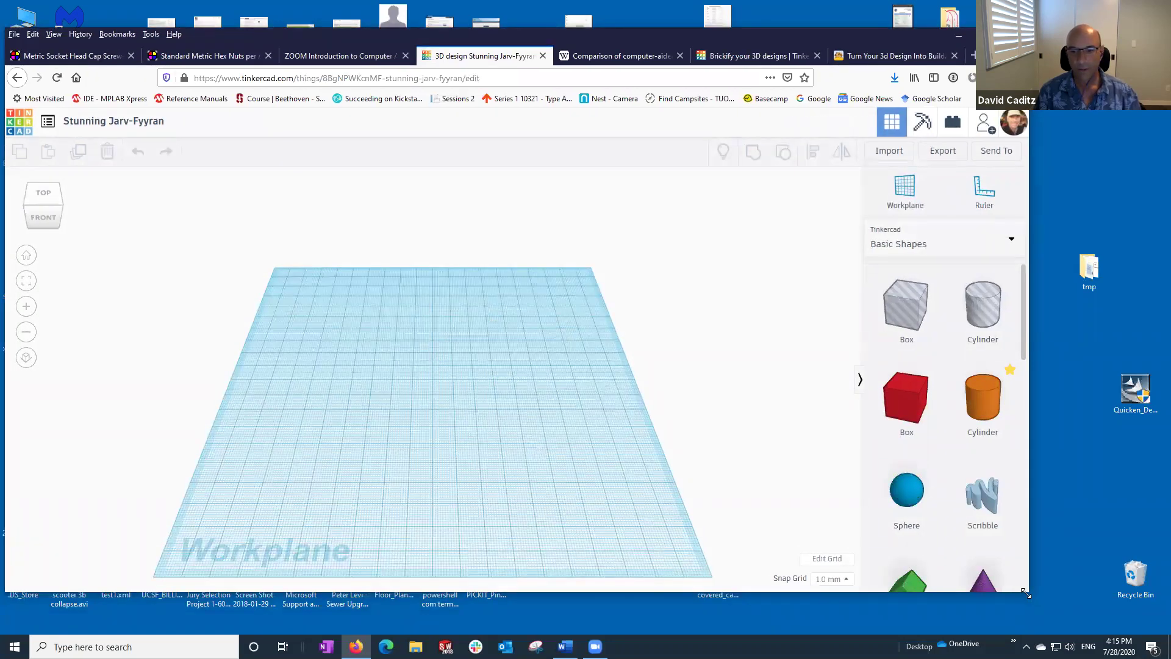
{"action": "left_click_drag", "start_coordinate": [1026, 594], "coordinate": [1012, 609]}
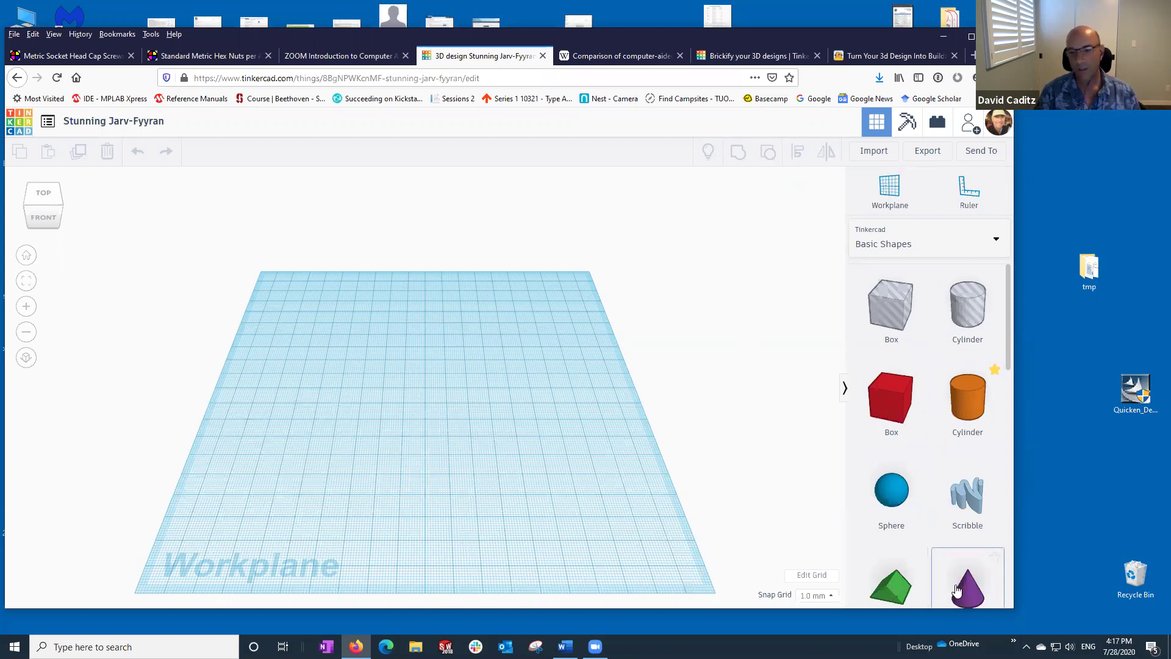
- Place a solid red box from the basic shapes near the middle of the workplane and deselect it
{"action": "mouse_move", "coordinate": [1009, 339]}
{"action": "left_mouse_down"}
{"action": "mouse_move", "coordinate": [1008, 590]}
{"action": "mouse_move", "coordinate": [1013, 324]}
{"action": "left_mouse_up"}
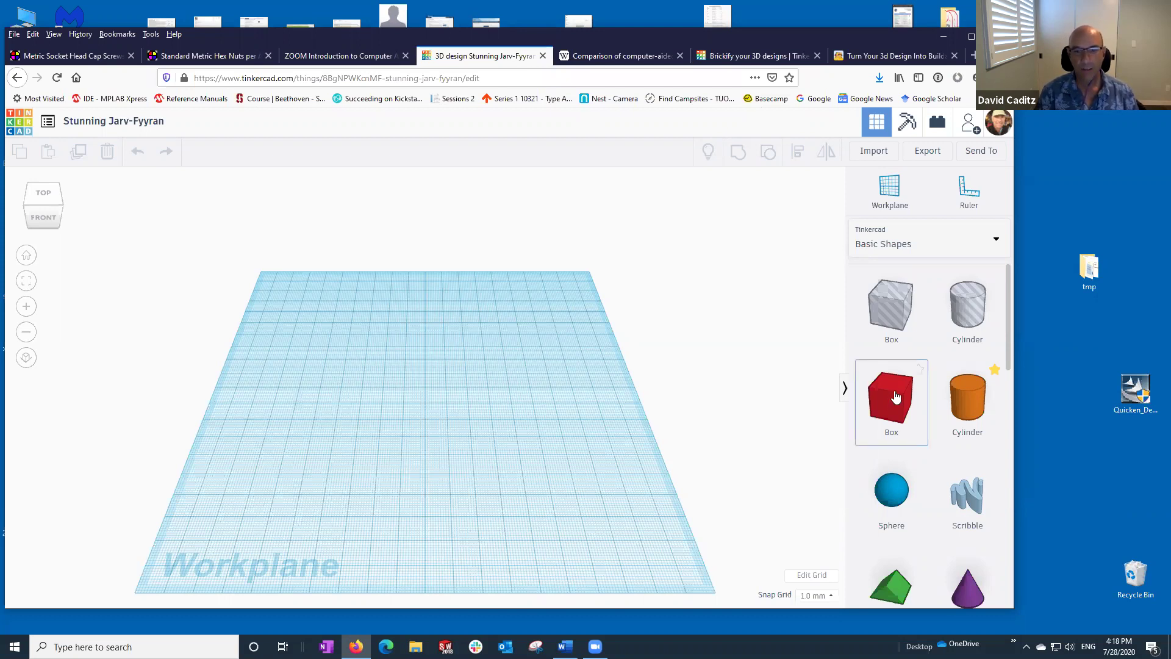
{"action": "left_click", "coordinate": [431, 388]}
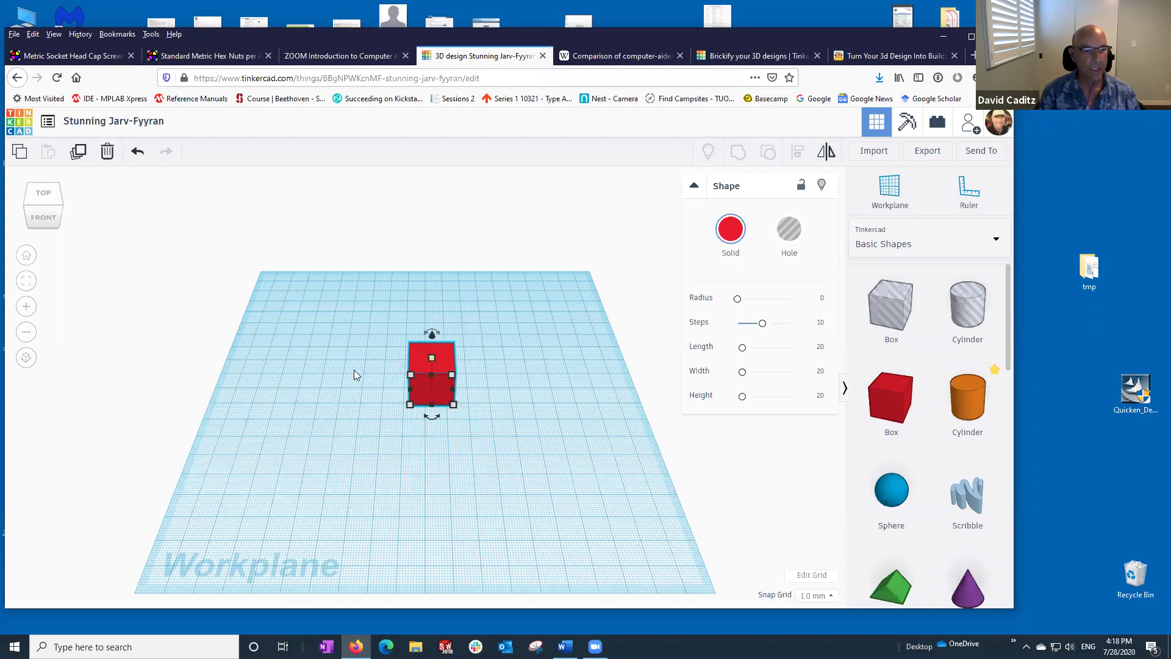
{"action": "left_click", "coordinate": [324, 370]}
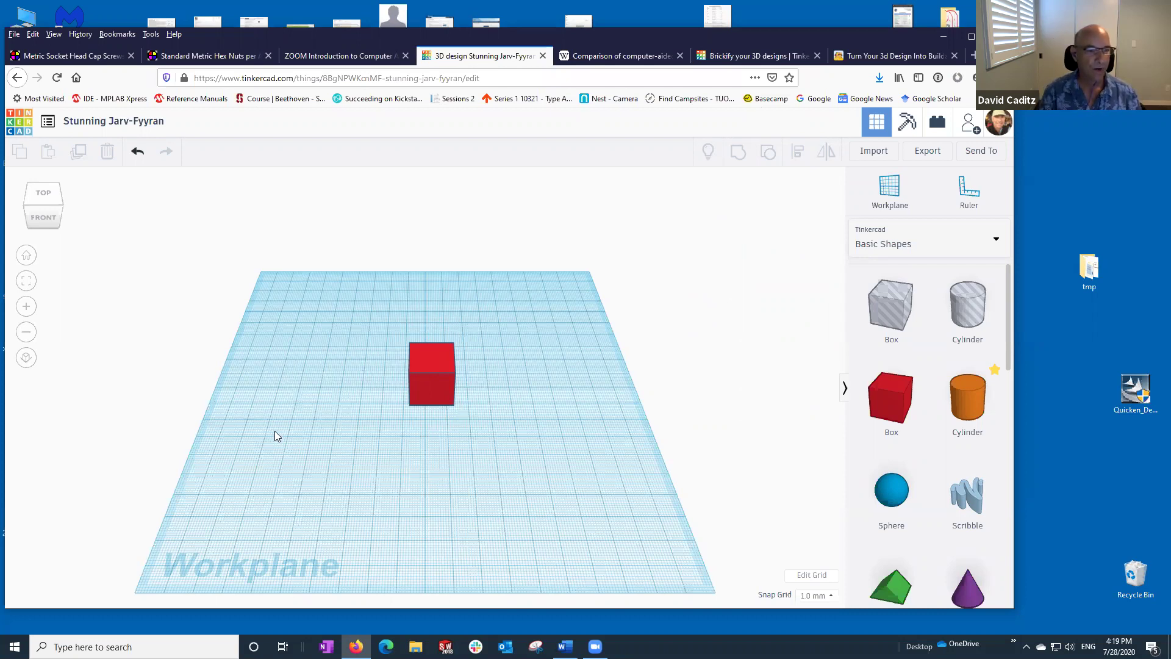
- Orbit around the workplane to examine the red box from different angles
{"action": "right_click_drag", "start_coordinate": [275, 431], "coordinate": [385, 424]}
{"action": "right_click_drag", "start_coordinate": [324, 384], "coordinate": [282, 427]}
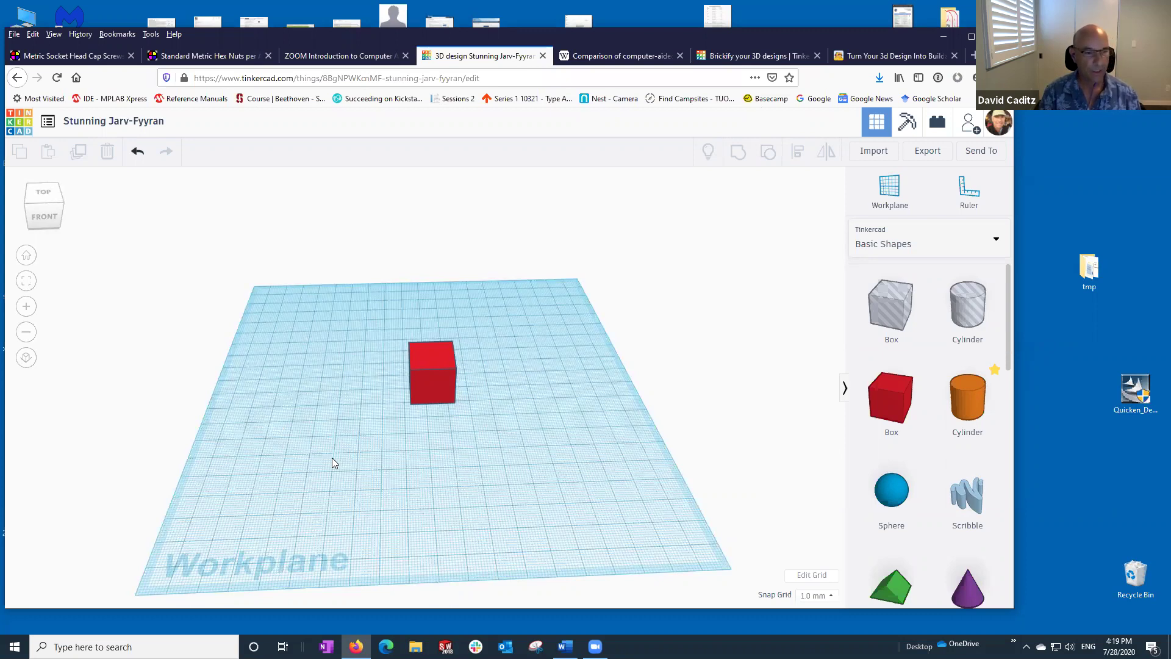
{"action": "right_click_drag", "start_coordinate": [303, 461], "coordinate": [269, 467]}
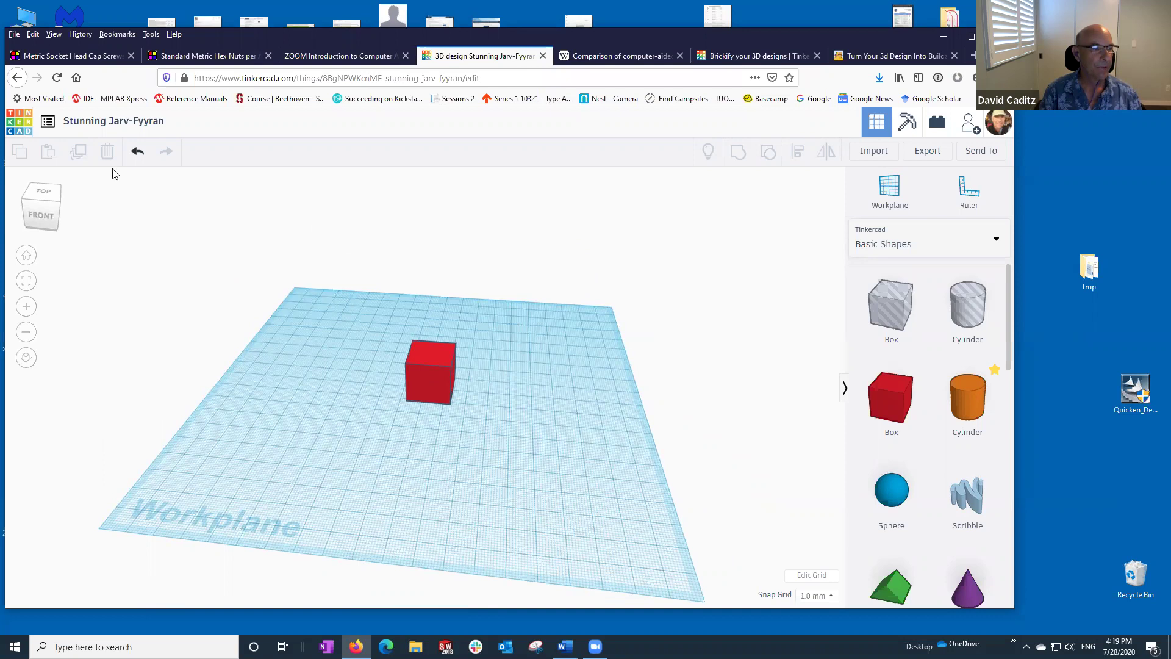
- Examine the box in the standard front, right, top and left views
{"action": "left_click", "coordinate": [37, 216]}
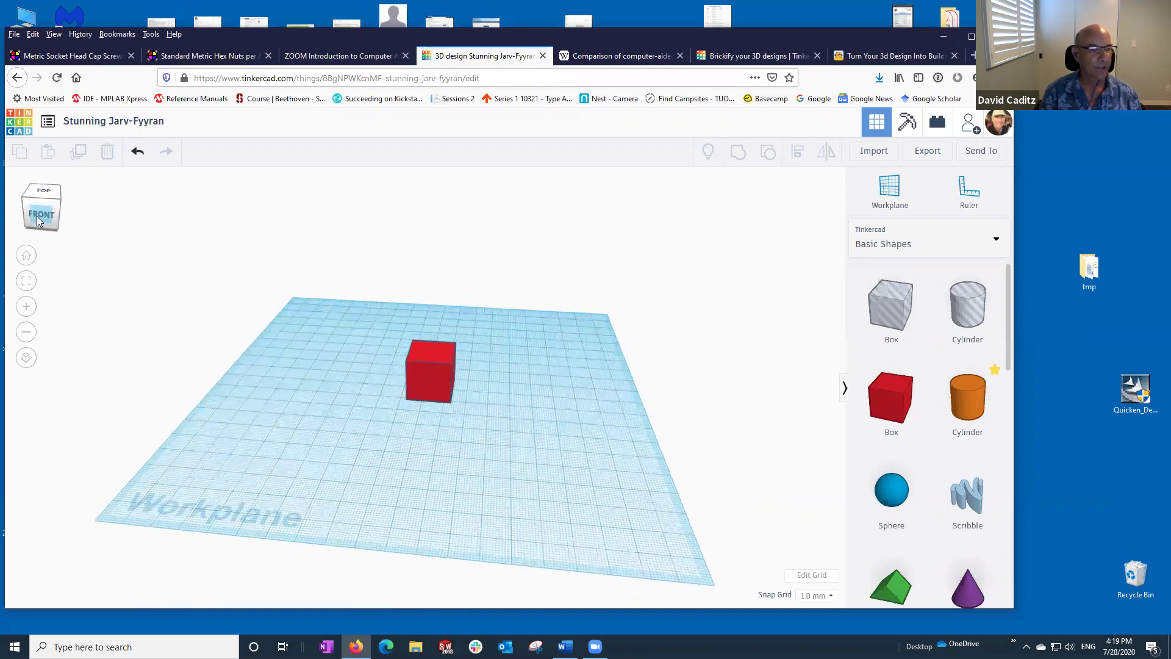
{"action": "left_click", "coordinate": [68, 206]}
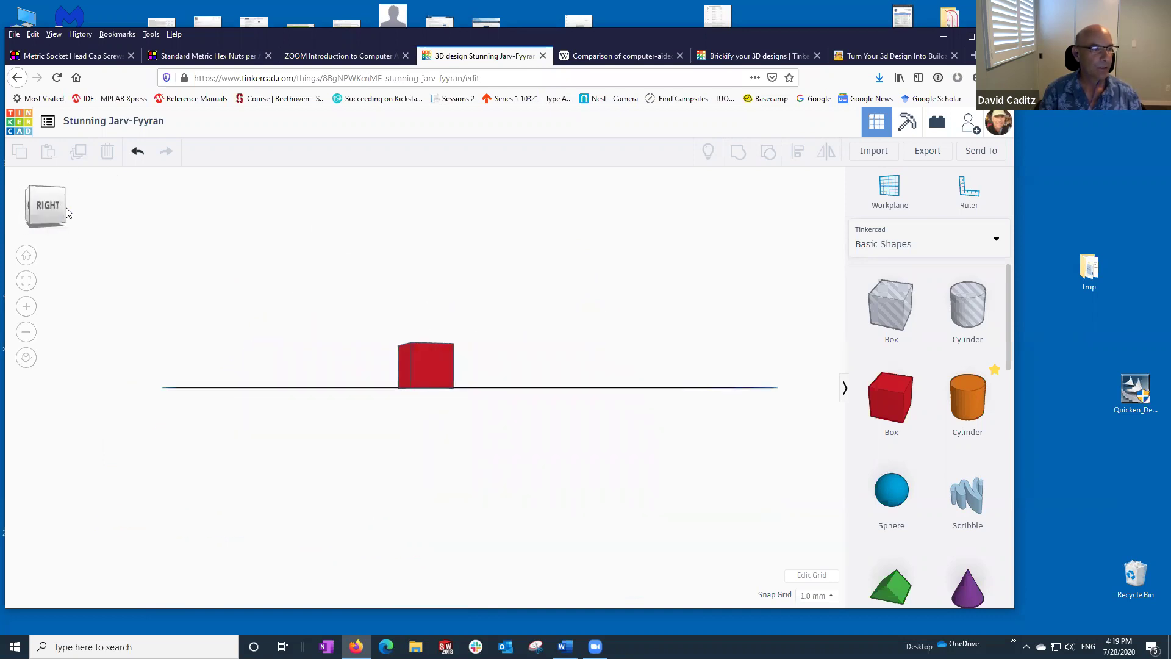
{"action": "left_click", "coordinate": [18, 206]}
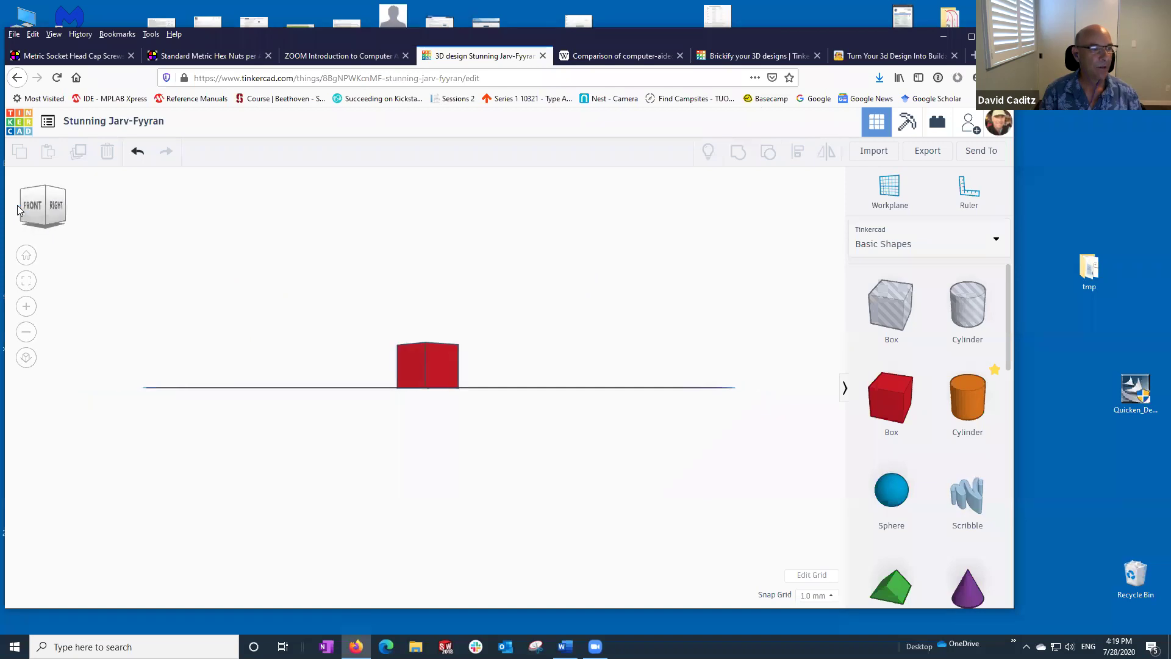
{"action": "left_click", "coordinate": [17, 205]}
{"action": "left_click", "coordinate": [42, 183]}
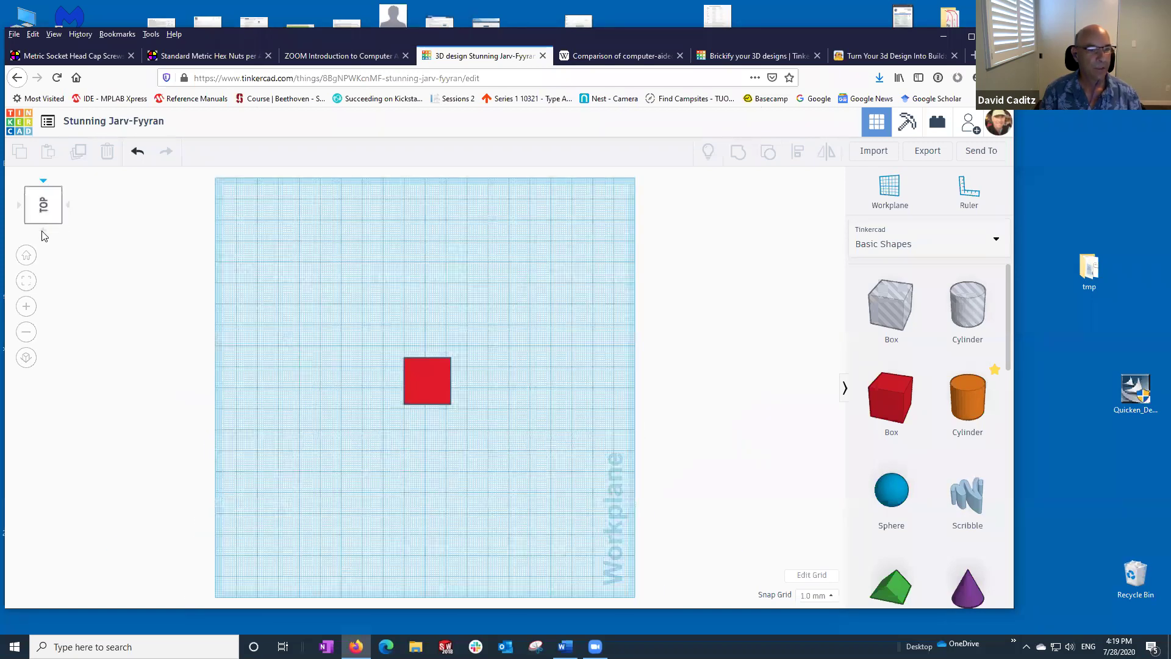
{"action": "left_click", "coordinate": [42, 231]}
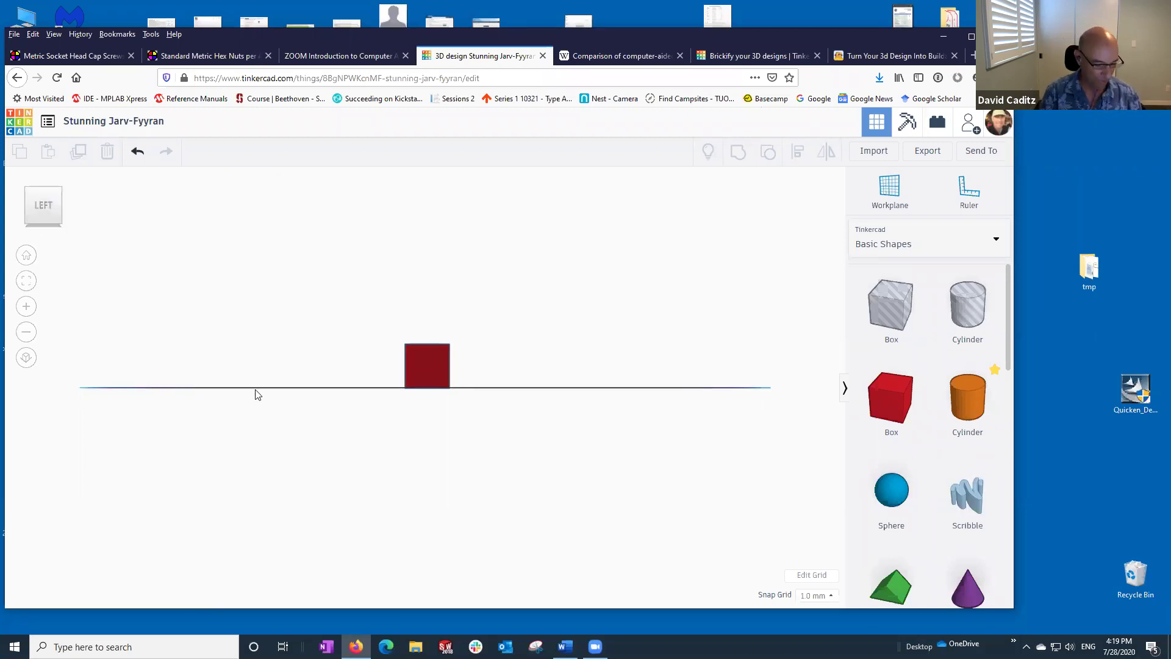
- Look at the box obliquely and straight on from its left side, and restore the home view
{"action": "right_click_drag", "start_coordinate": [204, 407], "coordinate": [152, 406]}
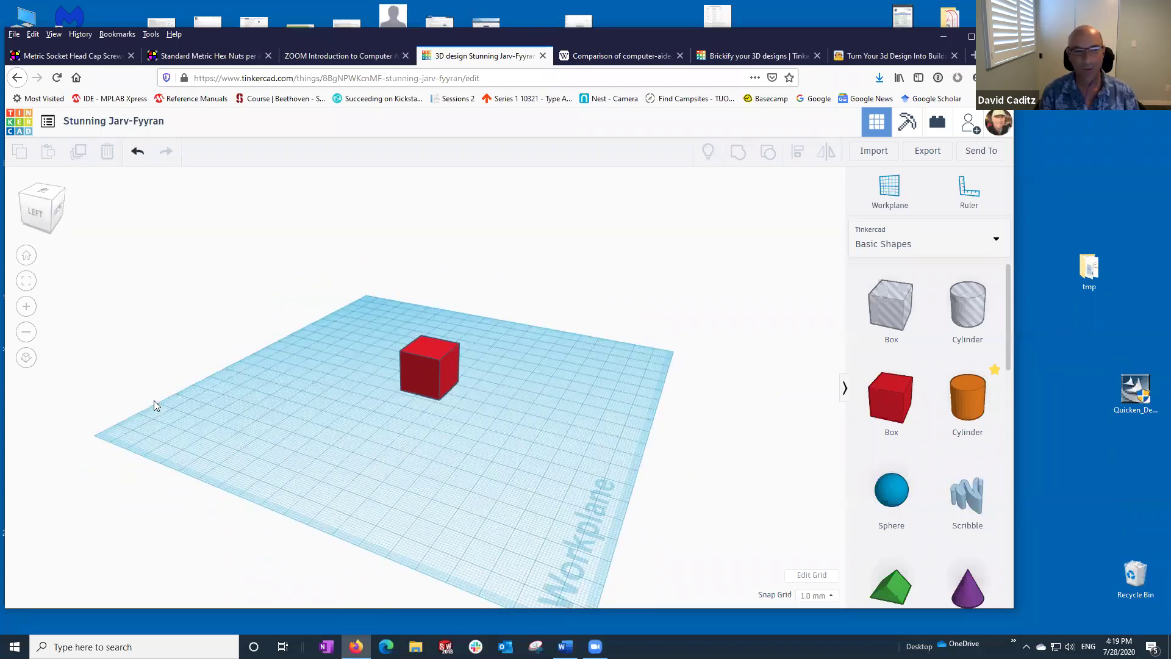
{"action": "left_click", "coordinate": [34, 218]}
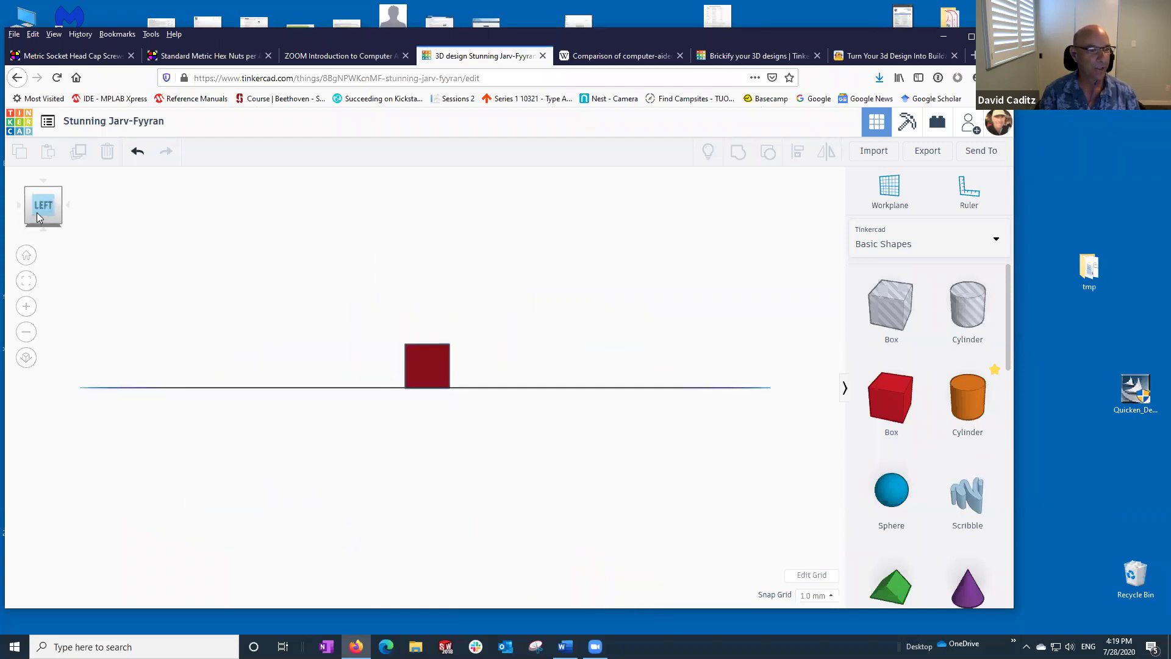
{"action": "right_click_drag", "start_coordinate": [220, 262], "coordinate": [208, 361]}
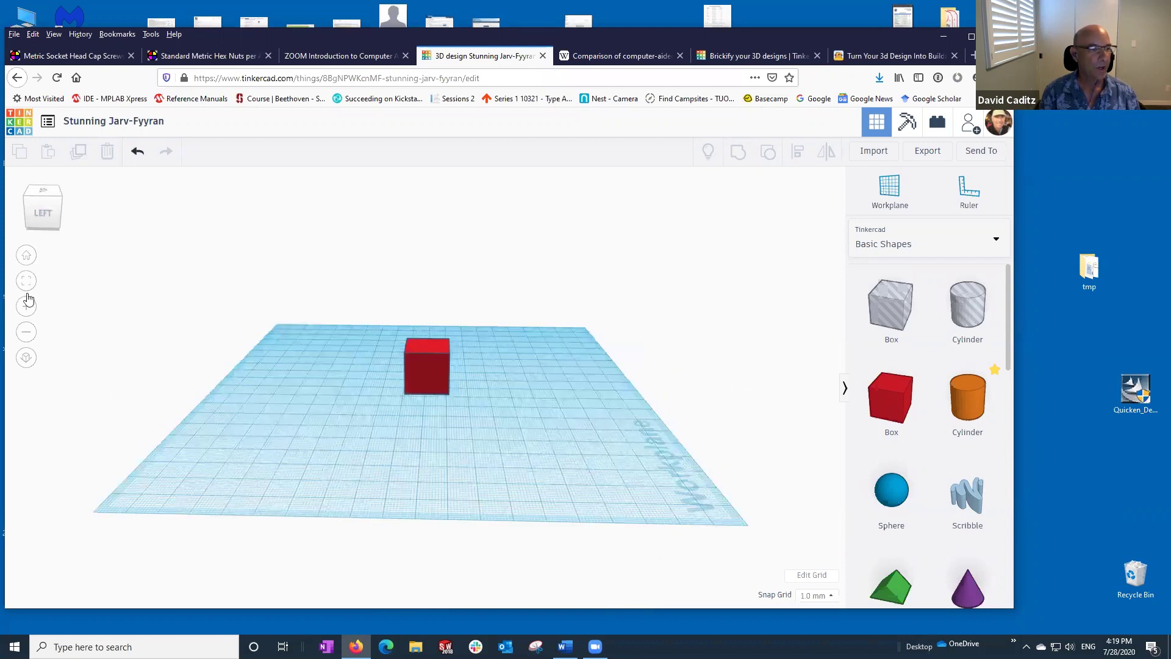
{"action": "left_click", "coordinate": [27, 305]}
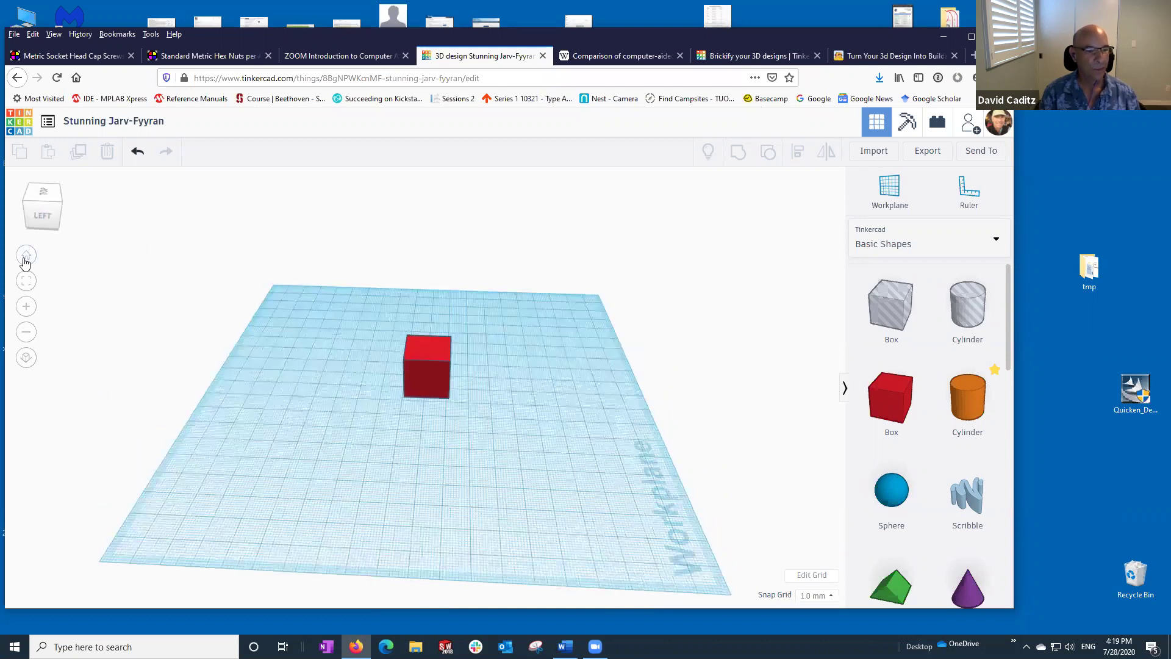
{"action": "left_click", "coordinate": [26, 256]}
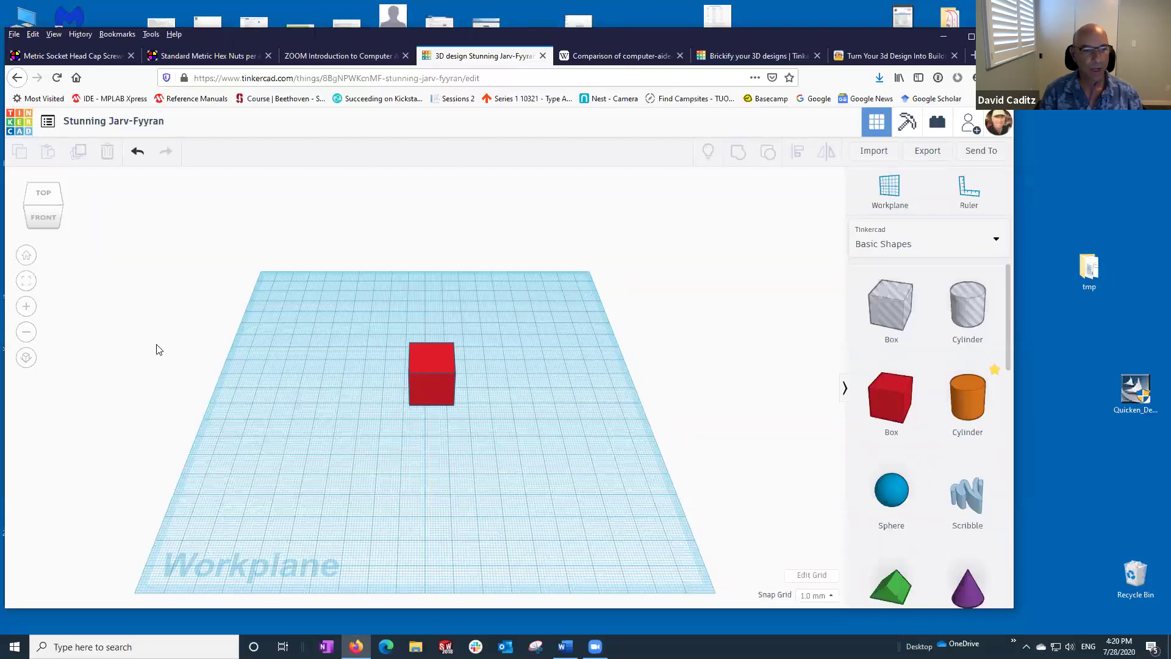
- Zoom in and out on the box to view it closer and with the whole workplane
{"action": "scroll", "coordinate": [158, 351], "scroll_direction": "up", "scroll_amount": 3}
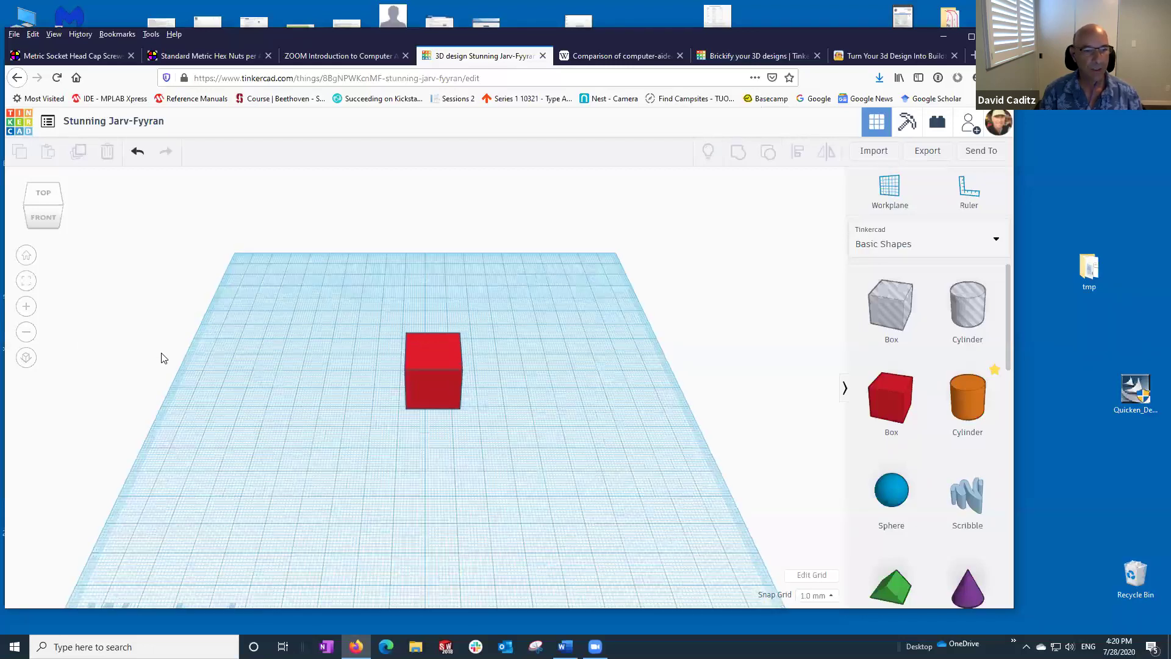
{"action": "scroll", "coordinate": [162, 357], "scroll_direction": "up", "scroll_amount": 2}
{"action": "scroll", "coordinate": [162, 357], "scroll_direction": "down", "scroll_amount": 4}
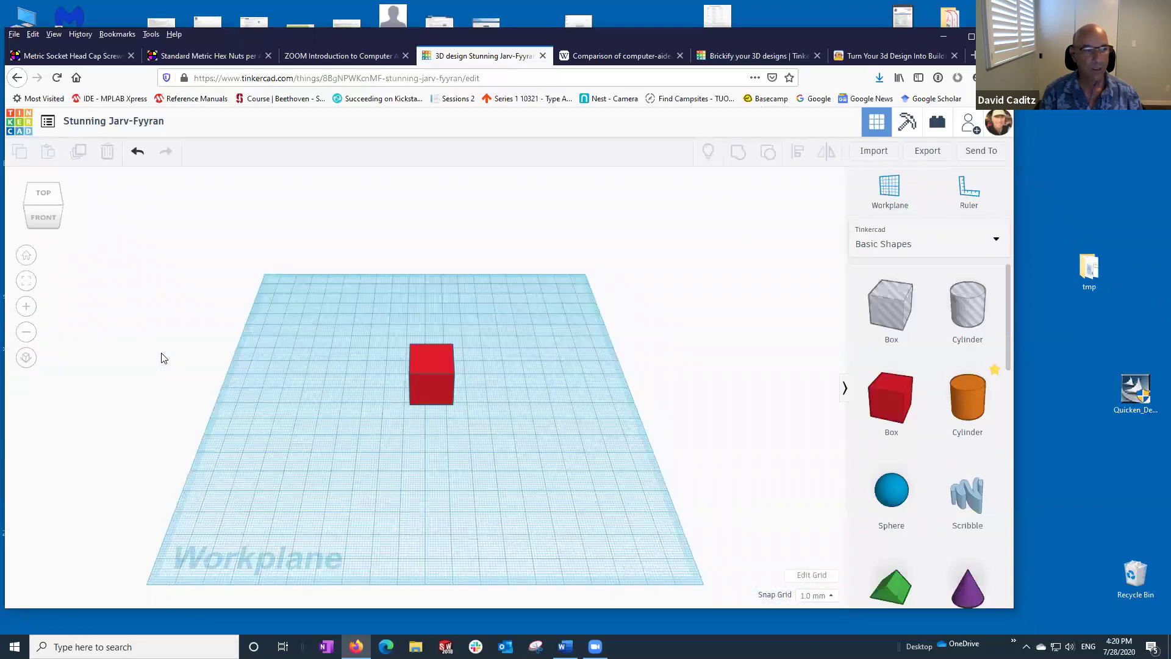
{"action": "left_click", "coordinate": [27, 308]}
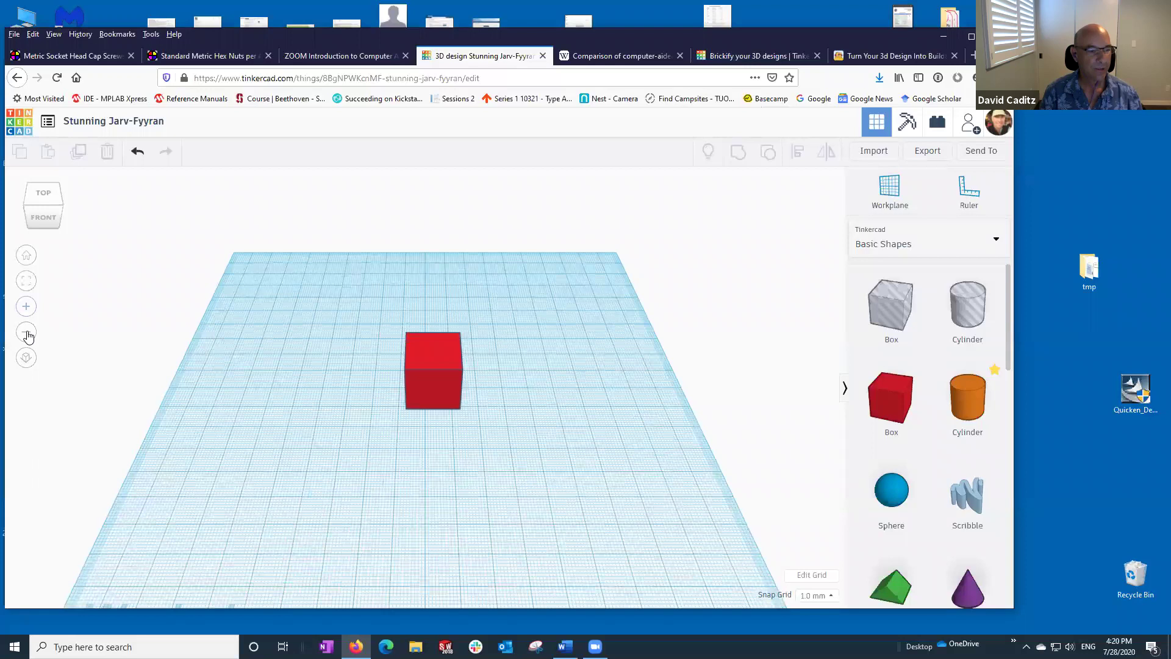
{"action": "left_click", "coordinate": [27, 333]}
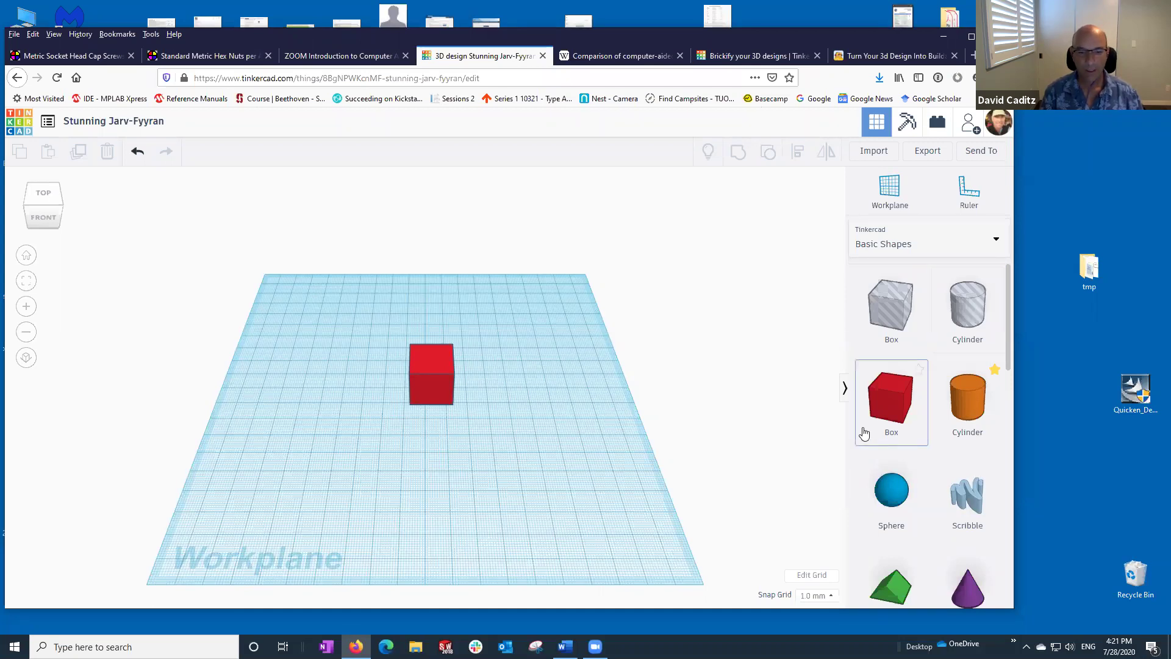
- Examine the snap grid increments and the units available in the grid properties, leaving the settings as they are
{"action": "left_click", "coordinate": [831, 598]}
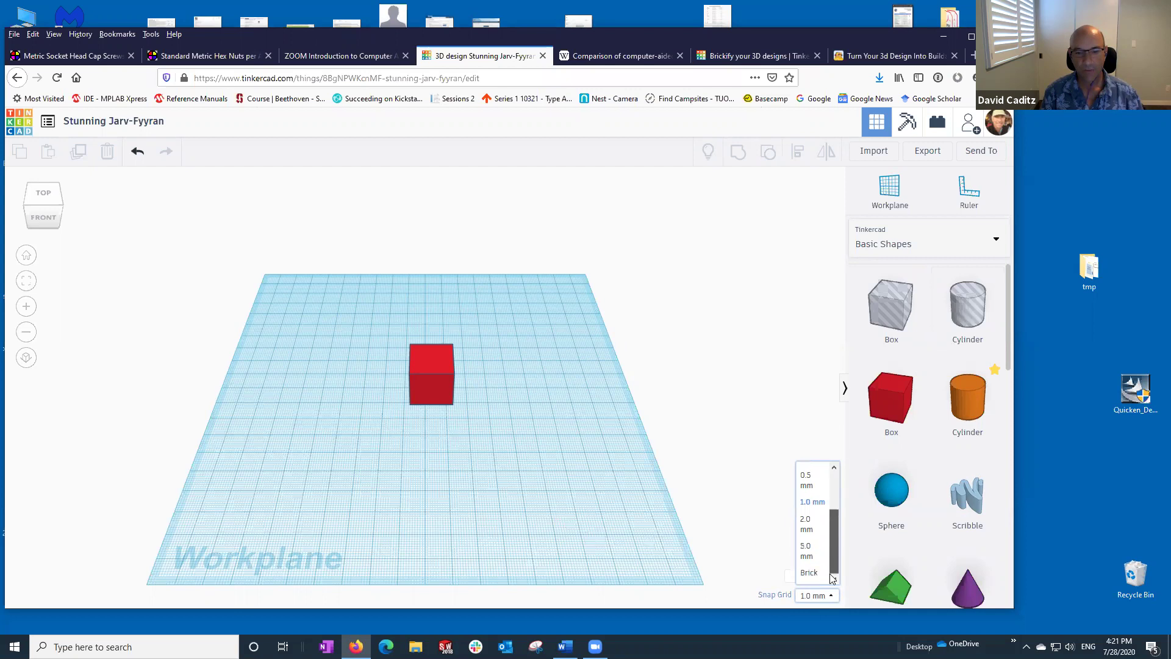
{"action": "left_click", "coordinate": [738, 408]}
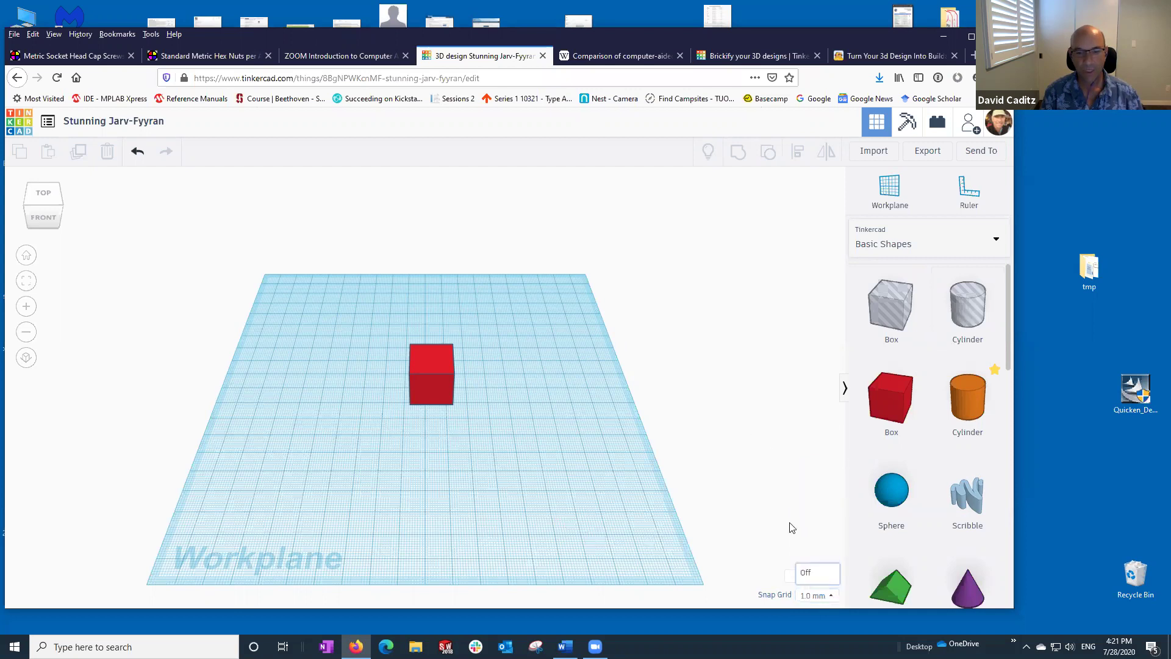
{"action": "left_click", "coordinate": [819, 577]}
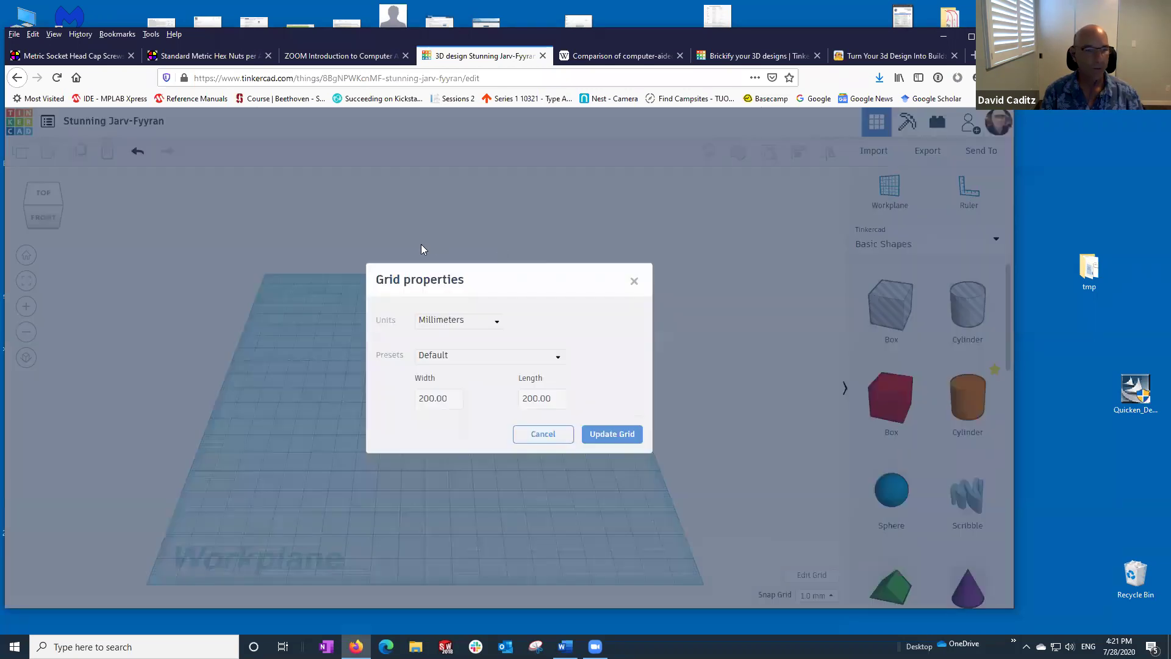
{"action": "left_click", "coordinate": [496, 324]}
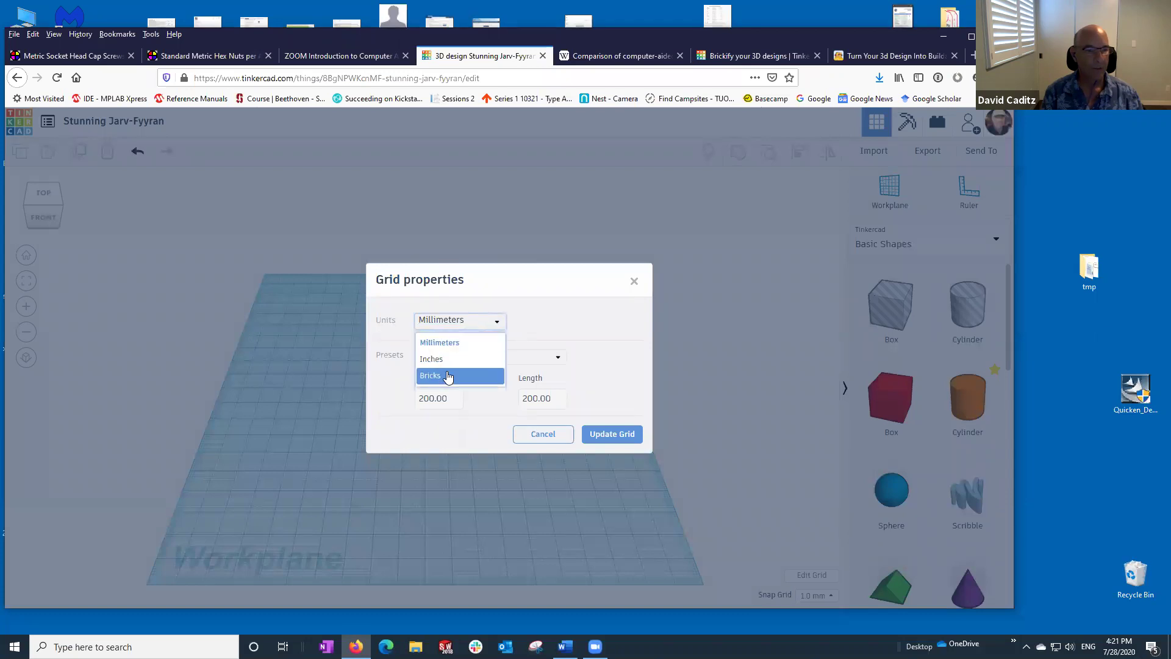
{"action": "left_click", "coordinate": [620, 400]}
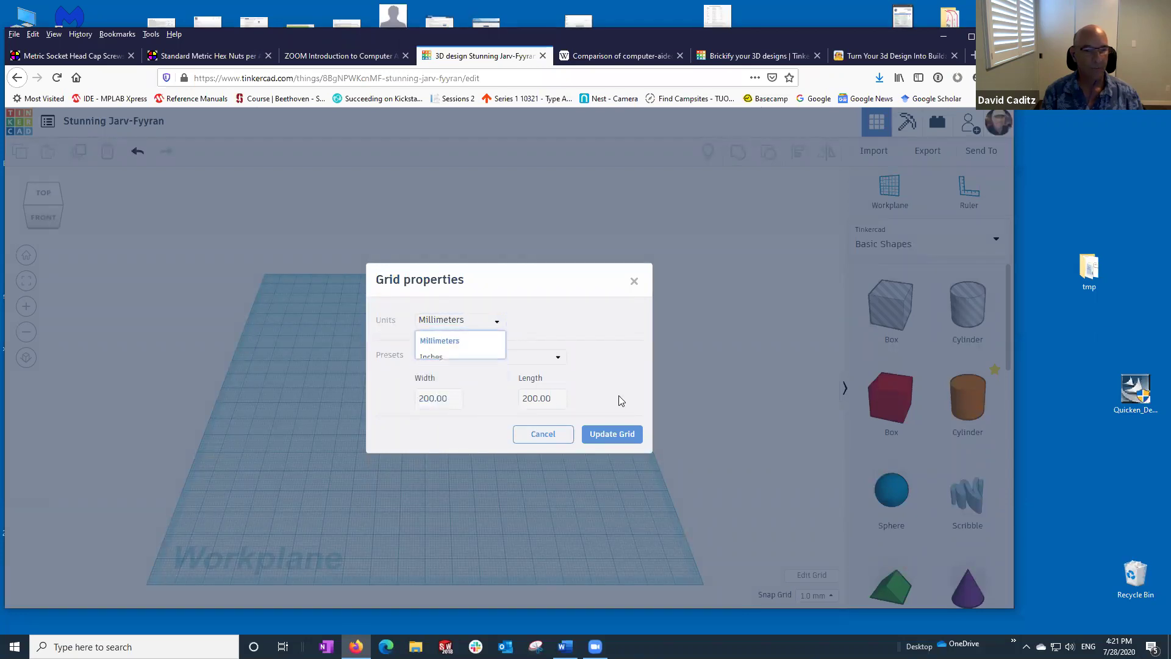
{"action": "left_click", "coordinate": [635, 283]}
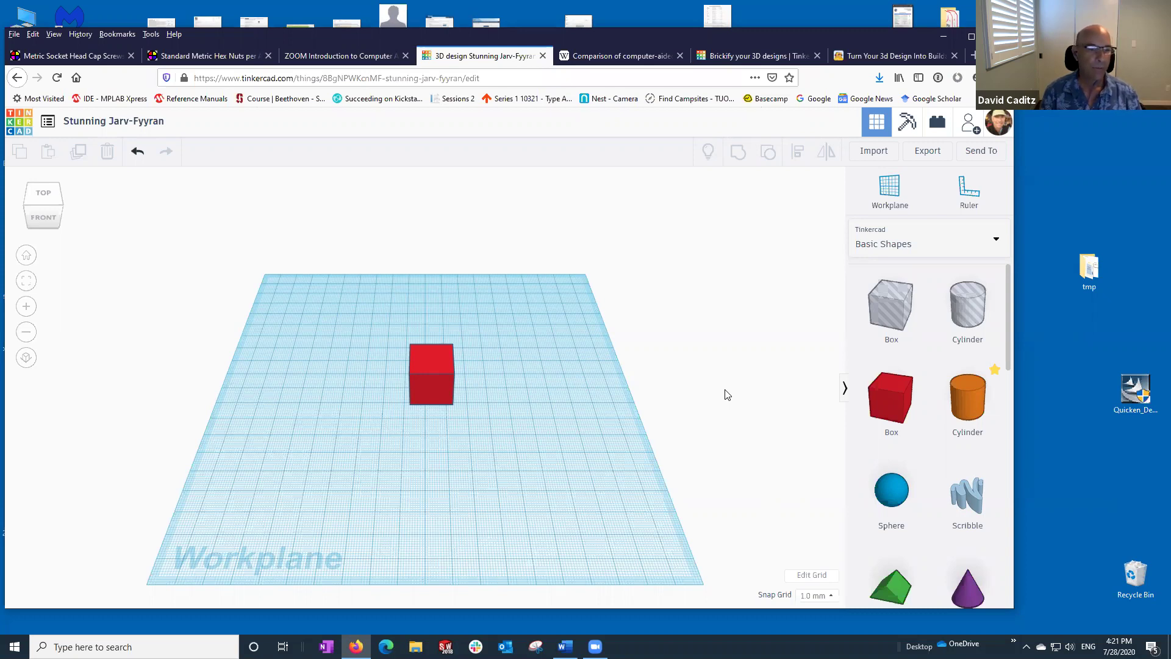
- Rotate the red box 45° about its vertical axis on the workplane
{"action": "left_click", "coordinate": [427, 388]}
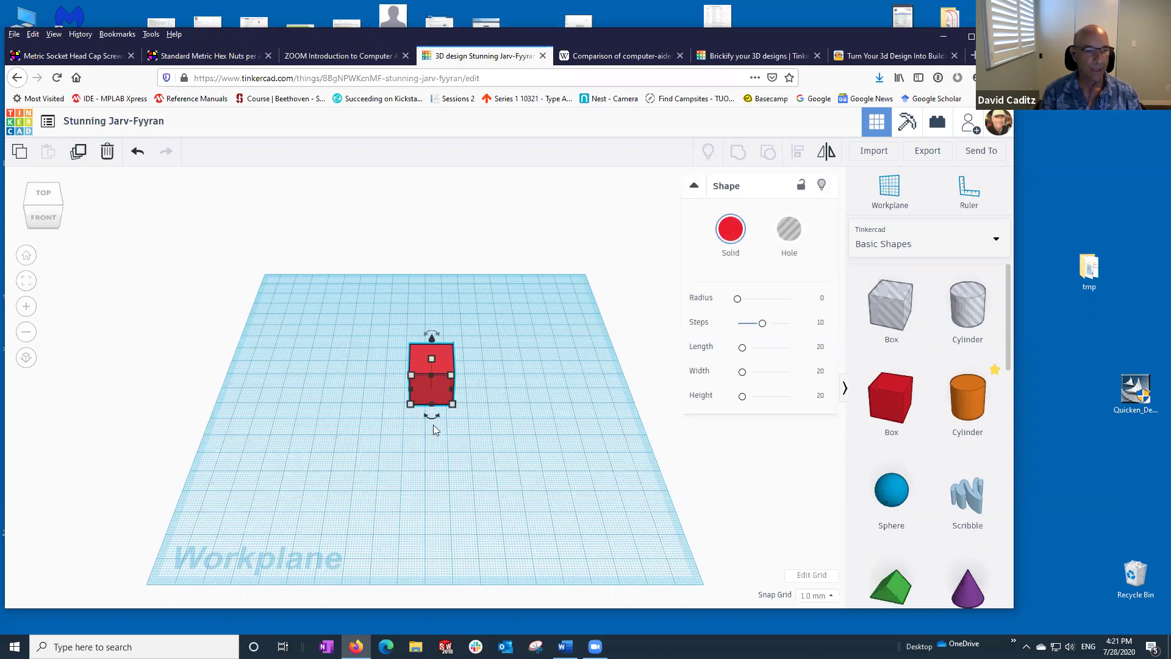
{"action": "mouse_move", "coordinate": [437, 426]}
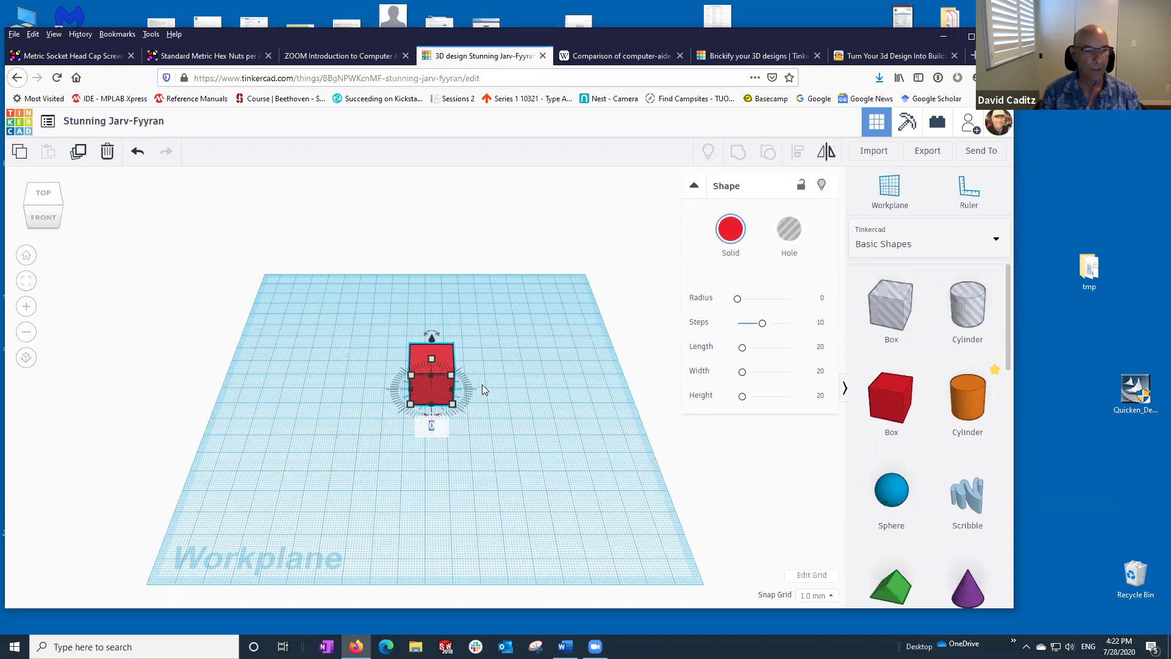
{"action": "type", "text": "45"}
{"action": "key", "text": "Return"}
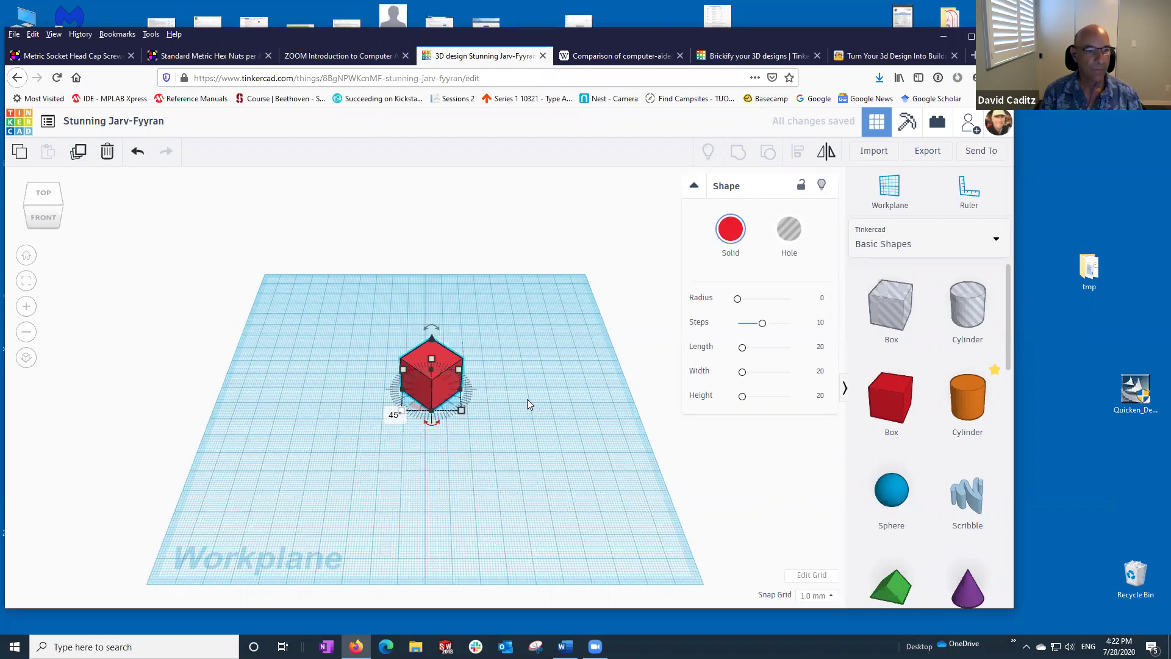
{"action": "left_click", "coordinate": [506, 401]}
- Stretch the rotated box from its front corner, and set its footprint to 20 mm wide by 25 mm deep
{"action": "left_click", "coordinate": [461, 382]}
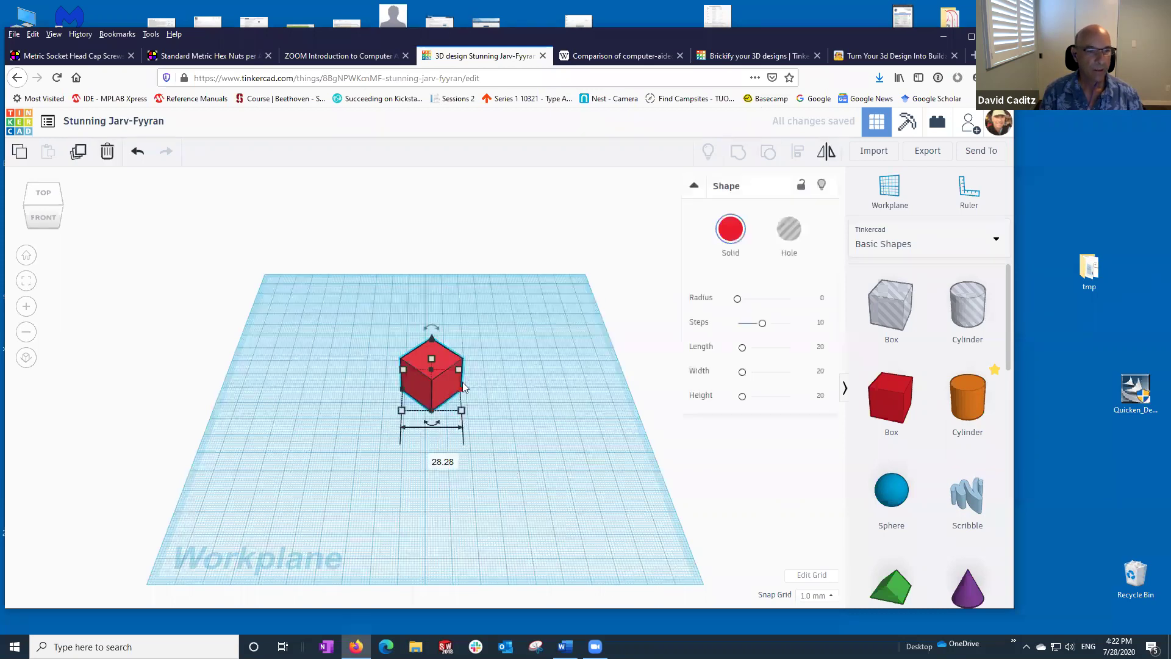
{"action": "left_click_drag", "start_coordinate": [465, 414], "coordinate": [492, 443]}
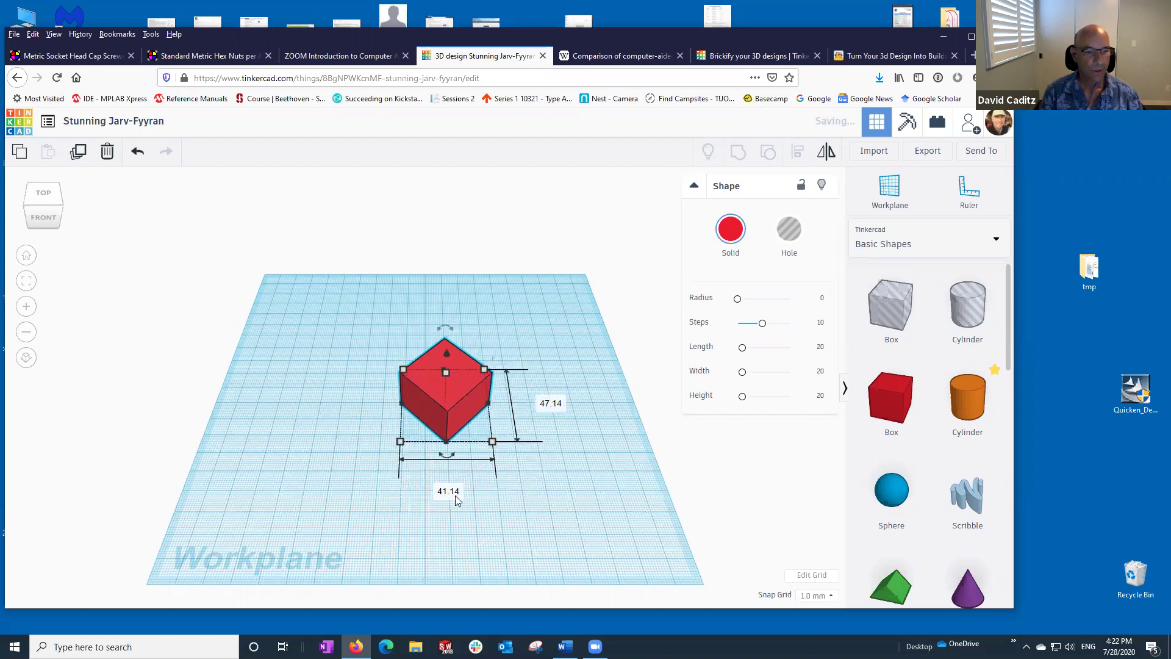
{"action": "left_click", "coordinate": [443, 494]}
{"action": "type", "text": "20"}
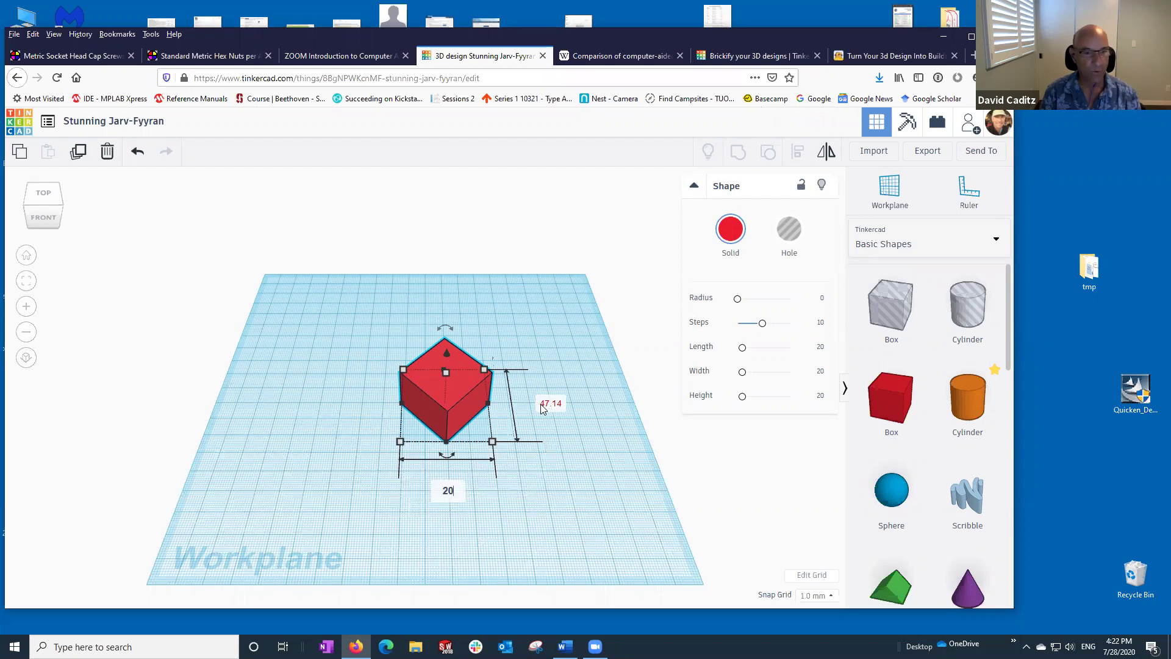
{"action": "left_click", "coordinate": [541, 405]}
{"action": "type", "text": "2"}
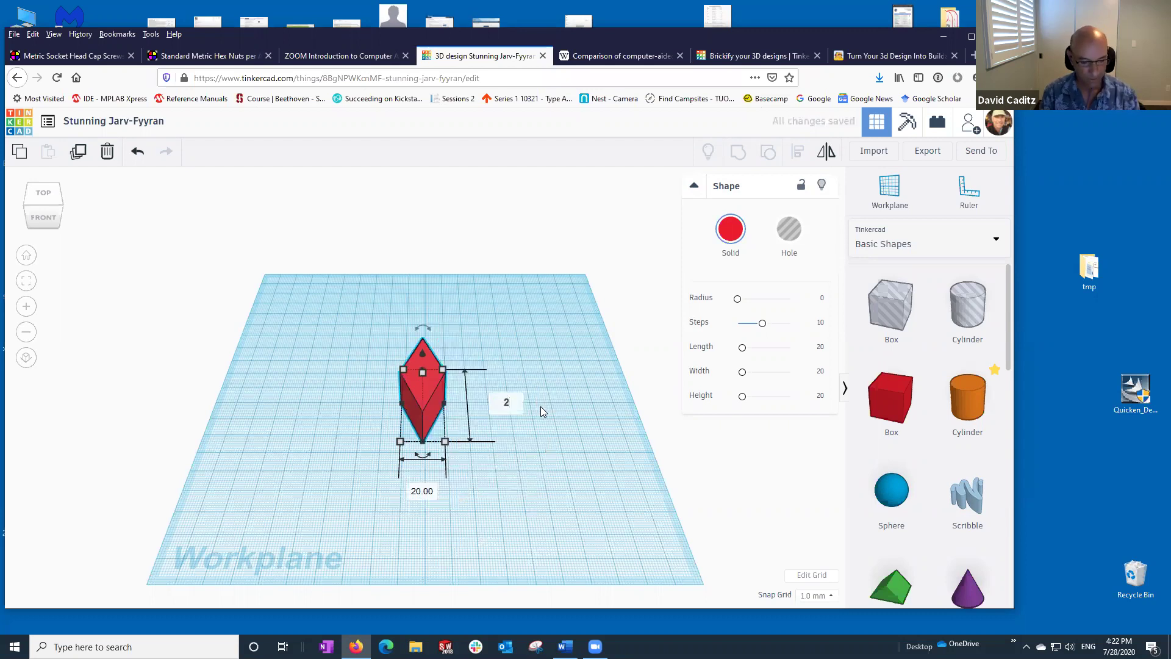
{"action": "type", "text": "5"}
{"action": "key", "text": "Return"}
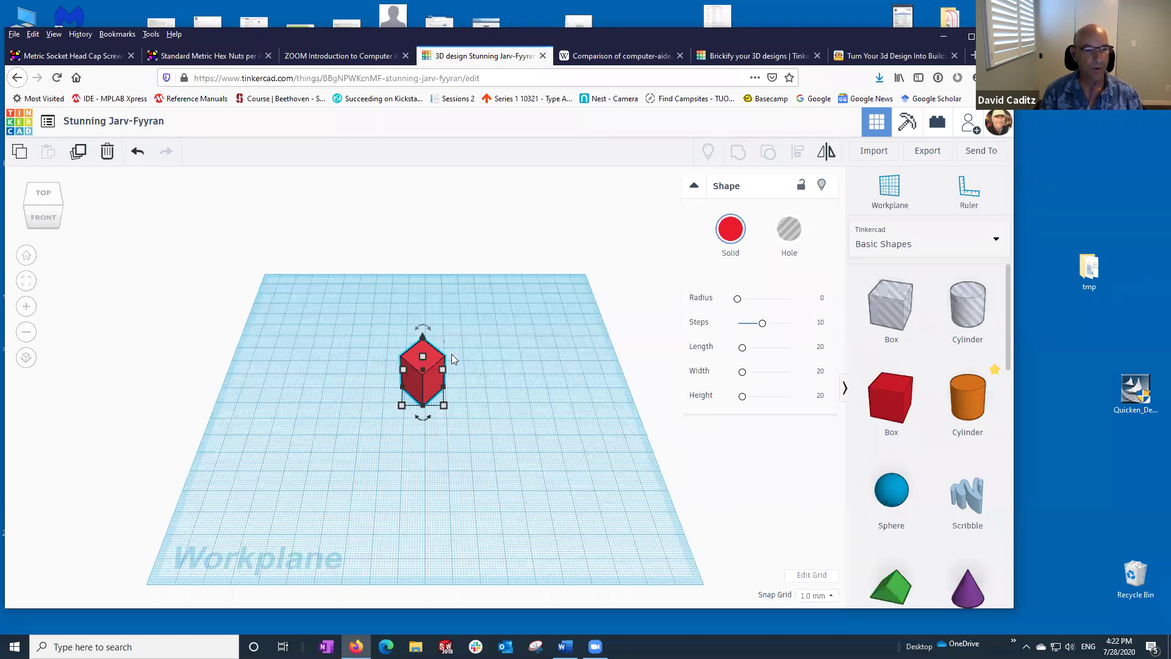
- Rotate the resized box by -45° about its vertical axis and deselect it
{"action": "left_click_drag", "start_coordinate": [430, 417], "coordinate": [460, 415]}
{"action": "left_click", "coordinate": [460, 416]}
{"action": "type", "text": "45"}
{"action": "key", "text": "Return"}
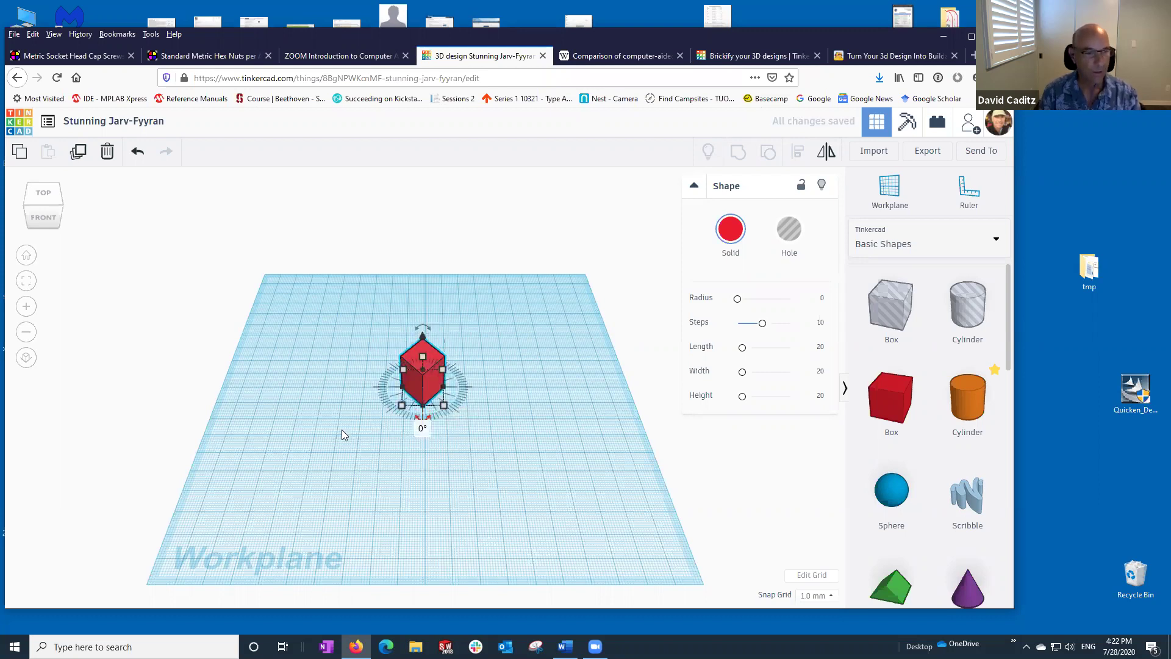
{"action": "left_click", "coordinate": [417, 430]}
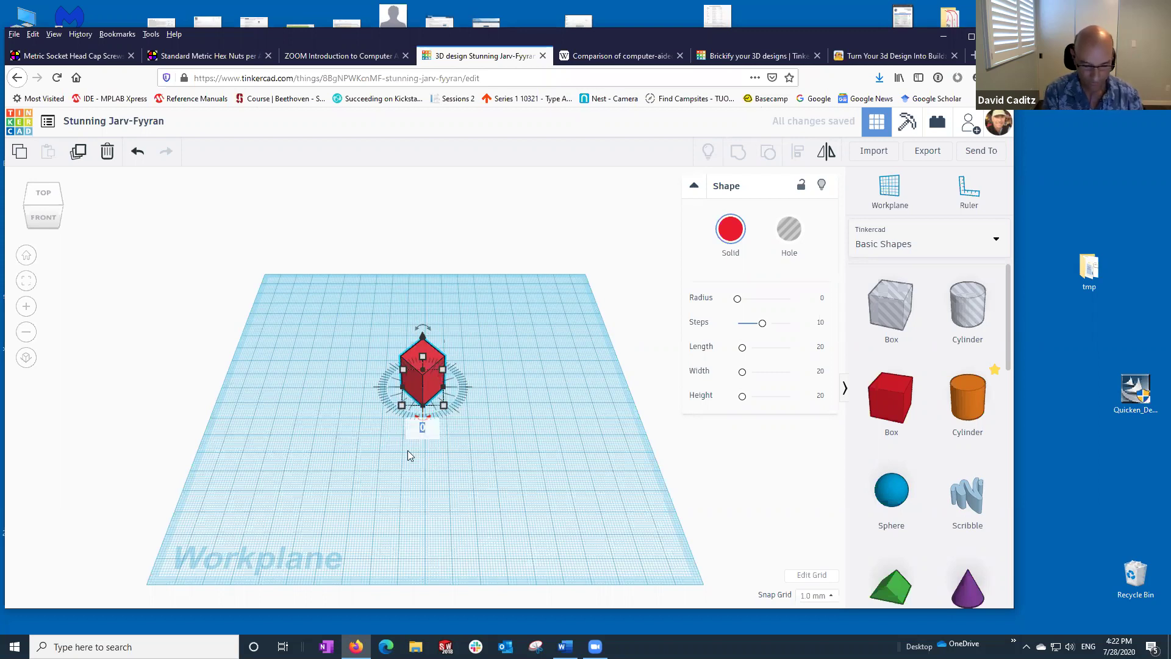
{"action": "type", "text": "-45"}
{"action": "key", "text": "Return"}
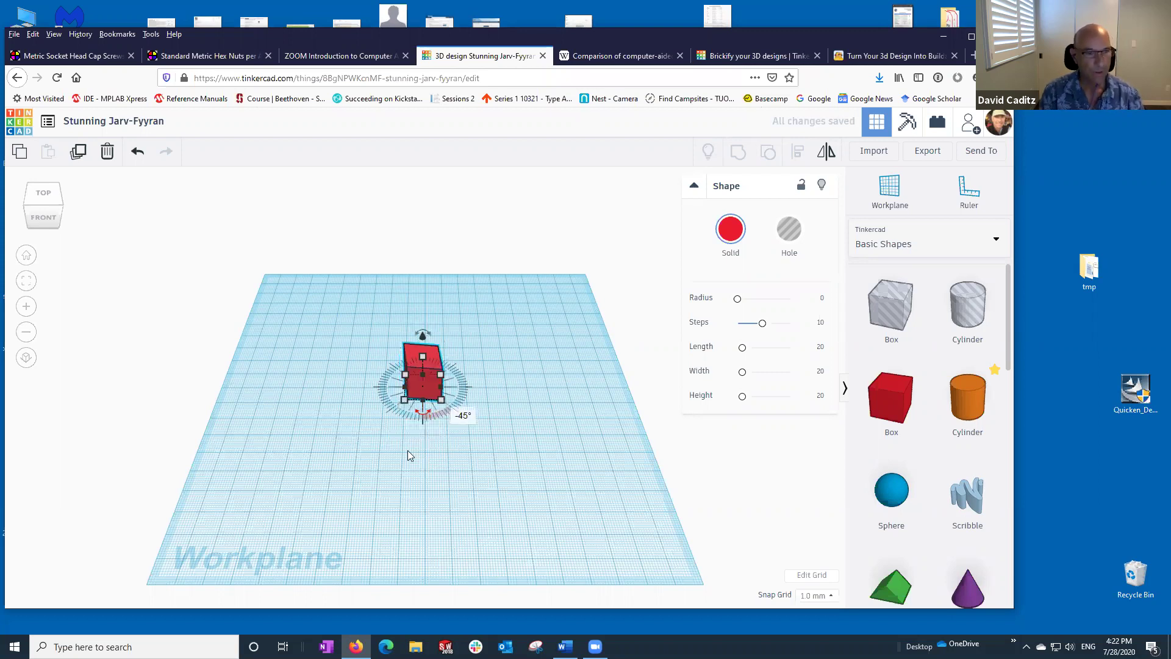
{"action": "left_click", "coordinate": [452, 468]}
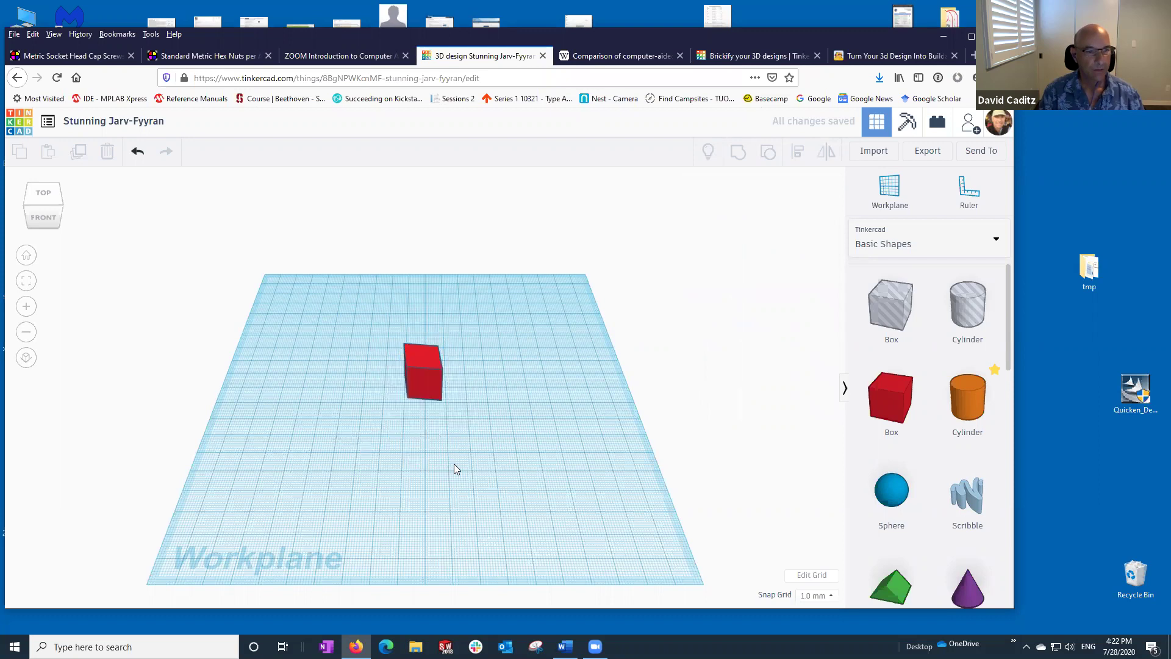
- Set both the width and depth of the distorted box's footprint to 20 mm
{"action": "left_click", "coordinate": [427, 391]}
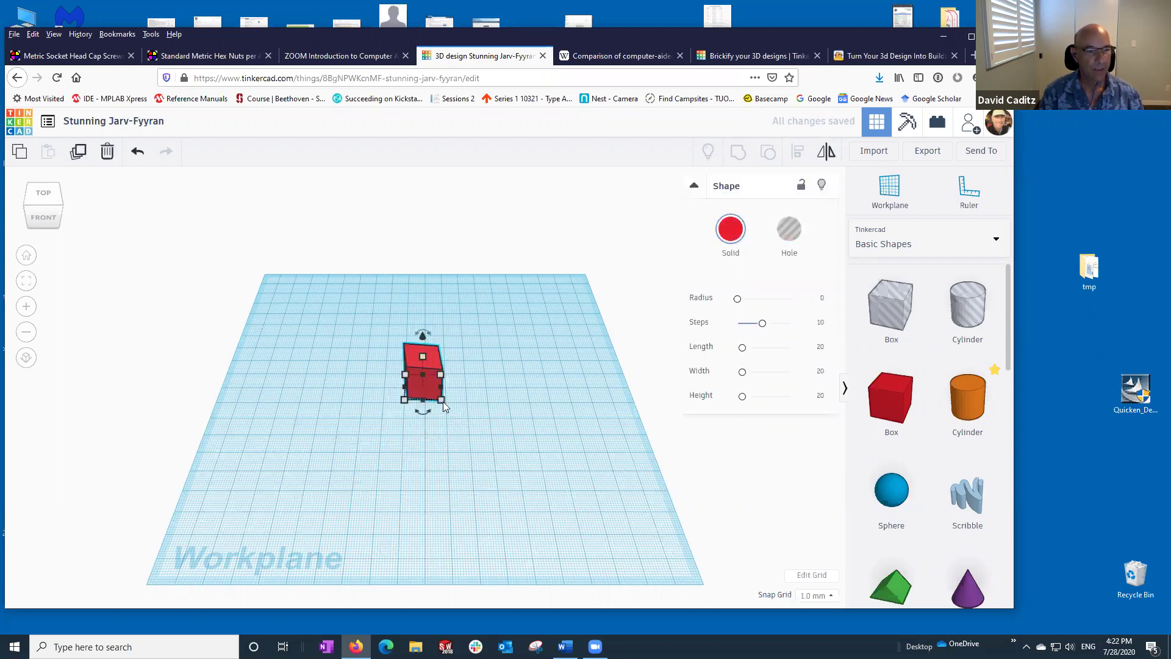
{"action": "mouse_move", "coordinate": [443, 402]}
{"action": "left_click", "coordinate": [422, 446]}
{"action": "type", "text": "20"}
{"action": "key", "text": "Return"}
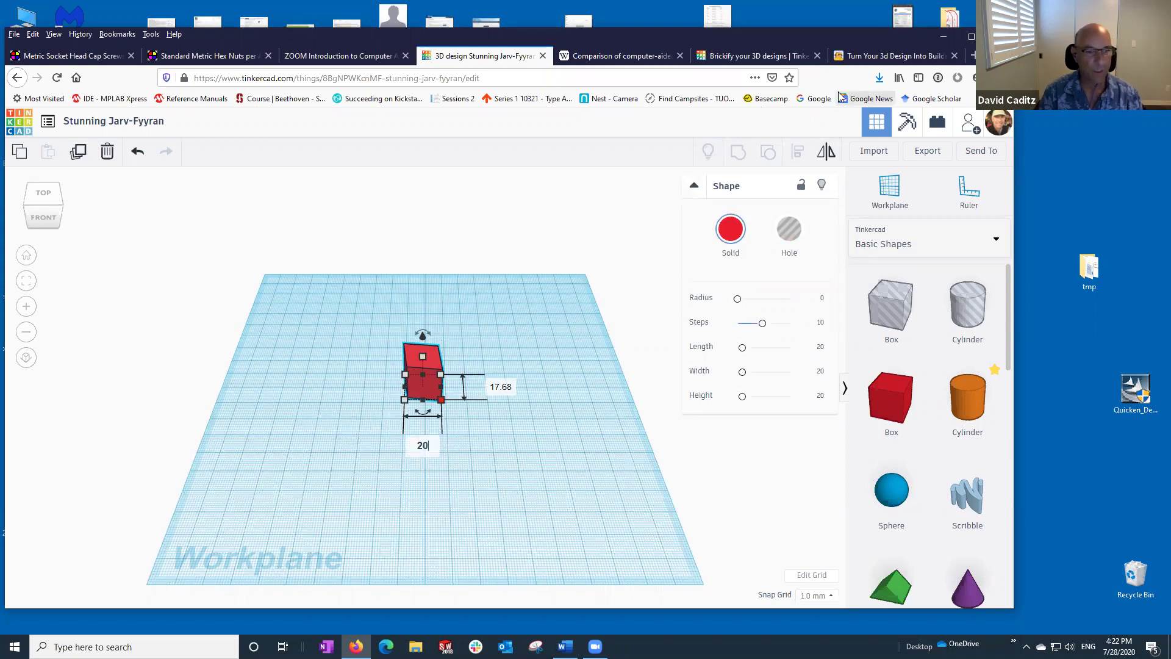
{"action": "left_click", "coordinate": [501, 387]}
{"action": "type", "text": "20"}
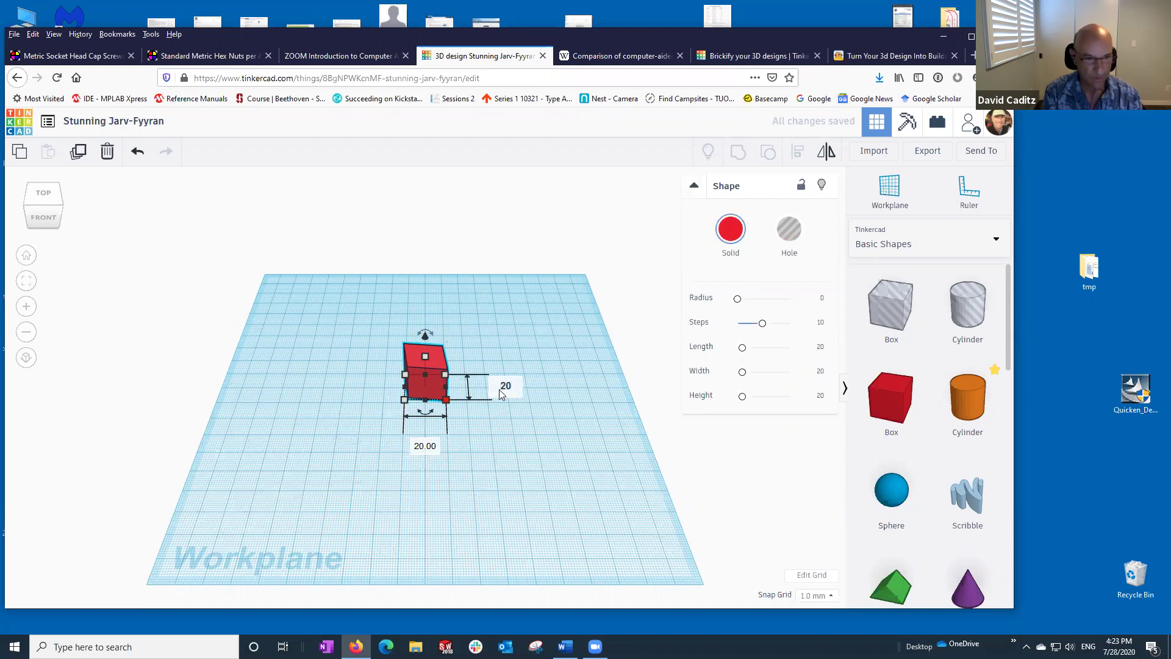
{"action": "key", "text": "Return"}
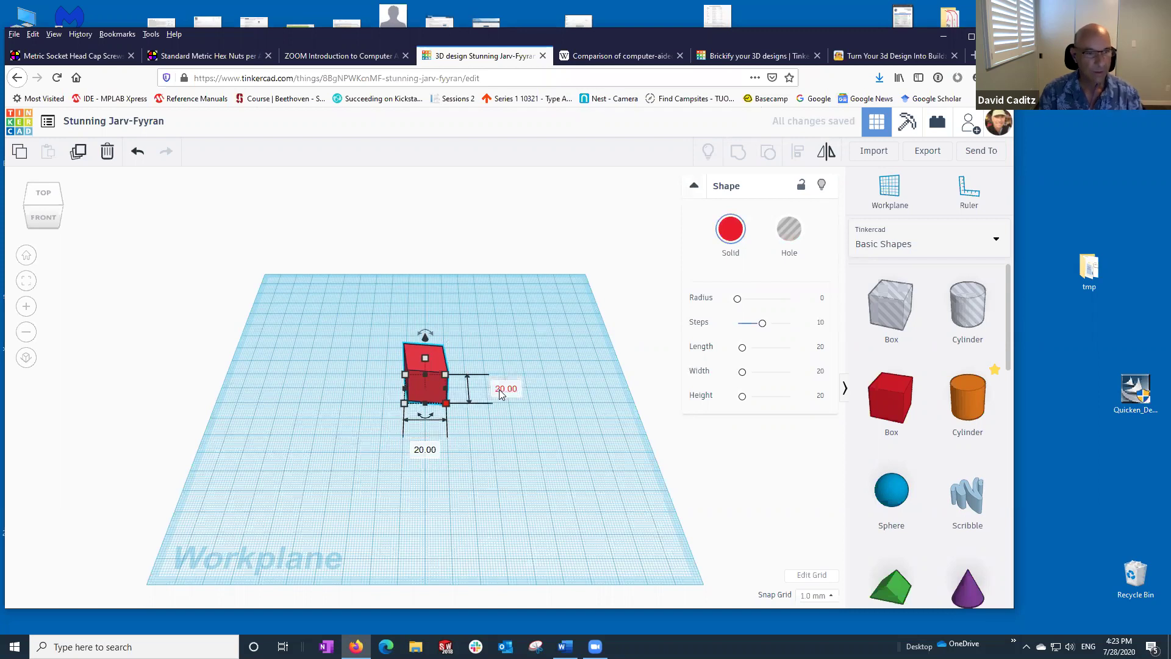
{"action": "left_click", "coordinate": [461, 533]}
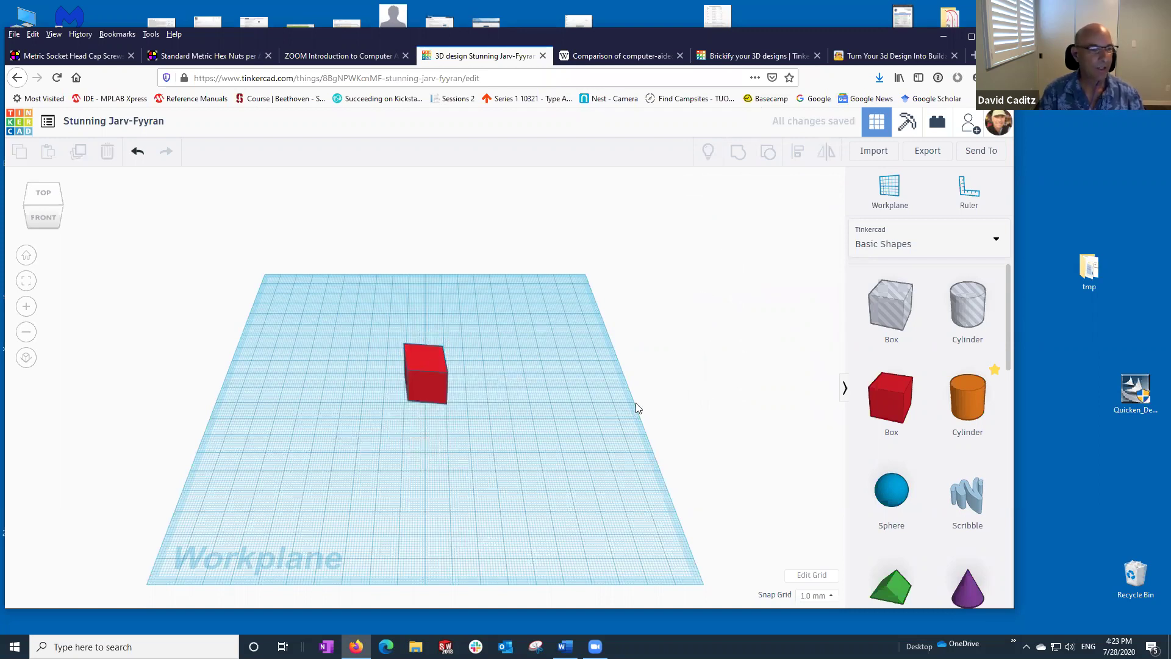
- Rotate the distorted box freehand clockwise about its vertical axis, as seen from above
{"action": "right_click_drag", "start_coordinate": [543, 407], "coordinate": [519, 508]}
{"action": "left_click", "coordinate": [417, 403]}
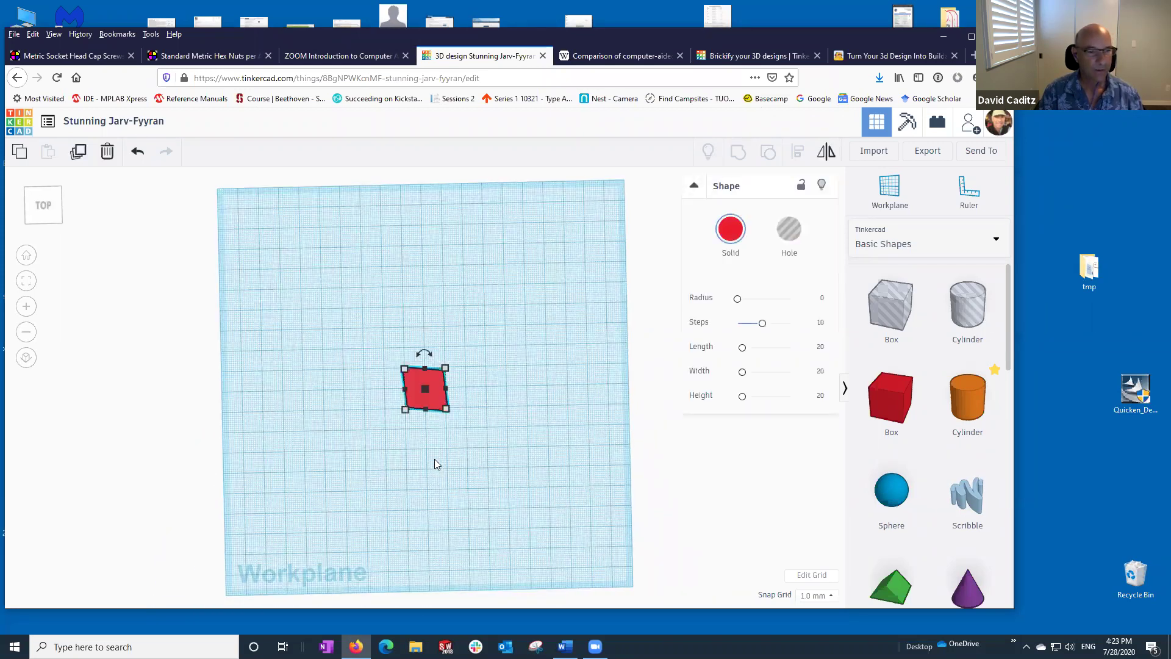
{"action": "left_click_drag", "start_coordinate": [424, 354], "coordinate": [460, 383]}
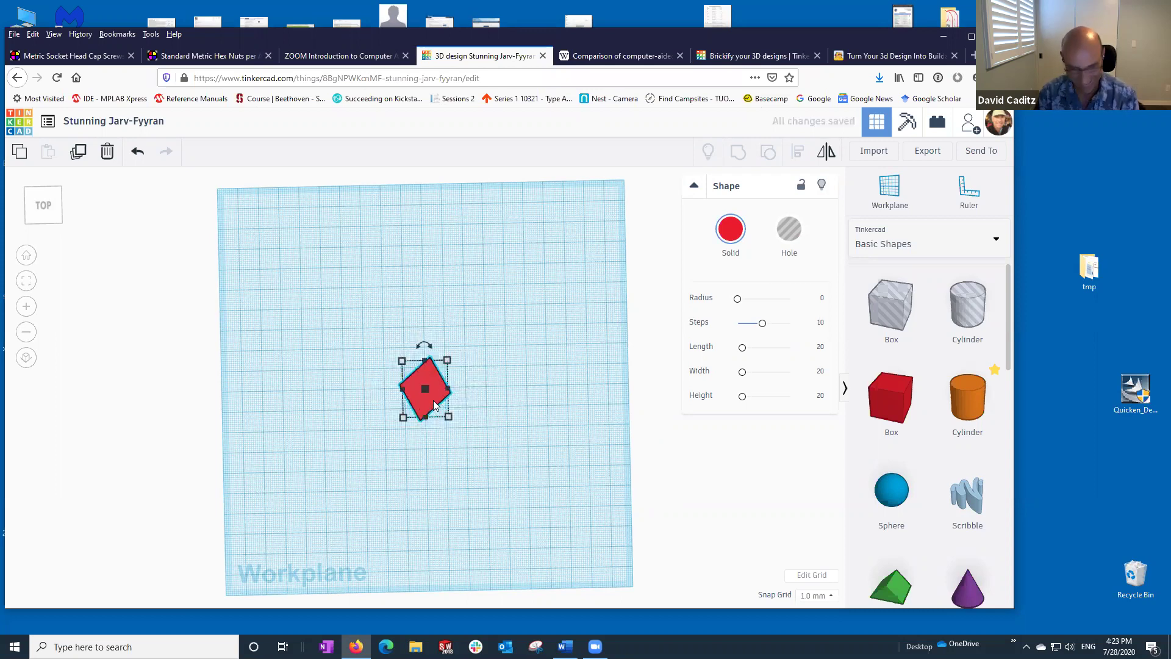
- Delete the distorted box, place a new solid box near the middle of the workplane and check its footprint dimensions
{"action": "key", "text": "Delete"}
{"action": "left_click_drag", "start_coordinate": [891, 405], "coordinate": [425, 387]}
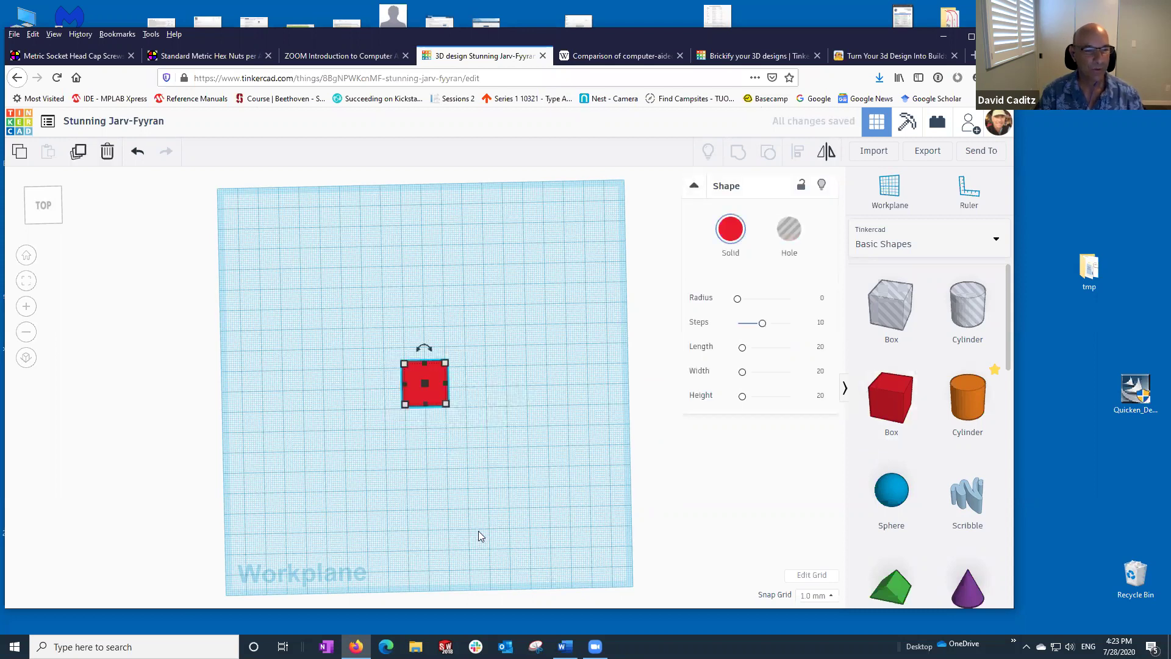
{"action": "middle_click_drag", "start_coordinate": [479, 532], "coordinate": [488, 426]}
{"action": "scroll", "coordinate": [423, 262], "scroll_direction": "down", "scroll_amount": 5}
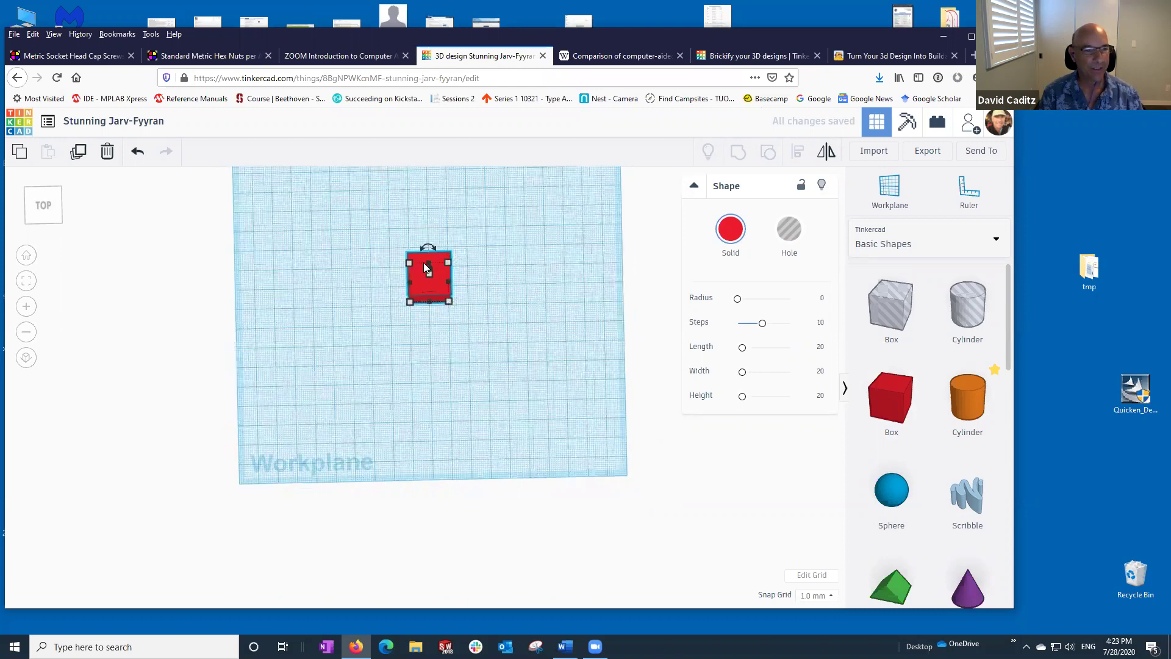
{"action": "scroll", "coordinate": [456, 356], "scroll_direction": "up", "scroll_amount": 3}
{"action": "mouse_move", "coordinate": [446, 309]}
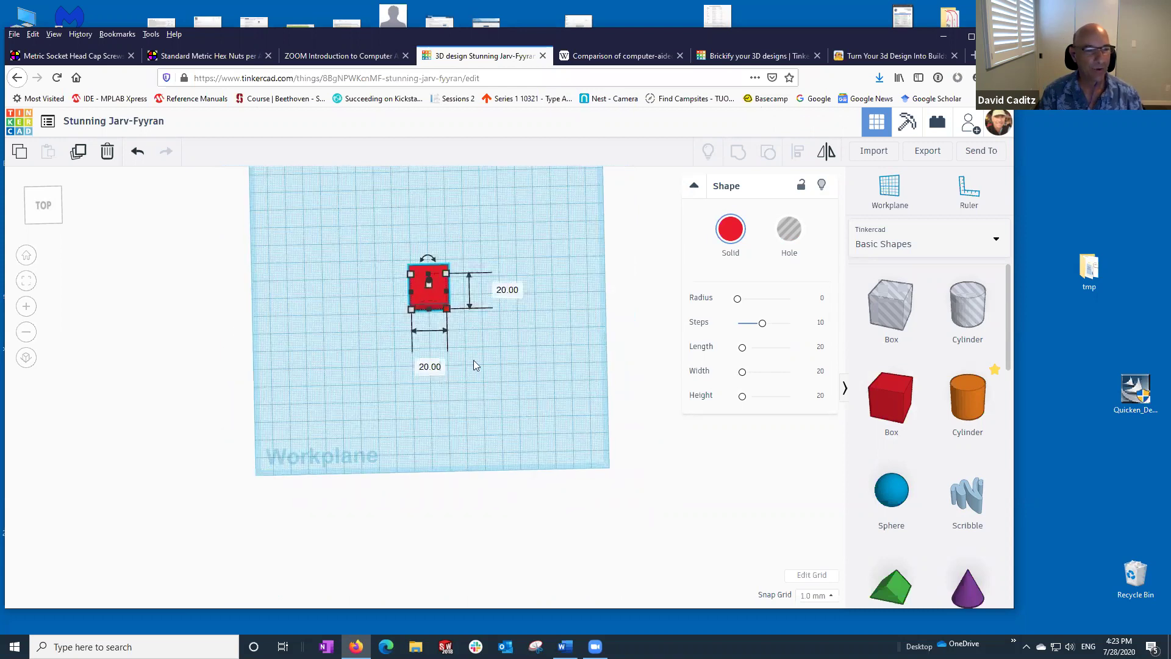
{"action": "left_click", "coordinate": [501, 438]}
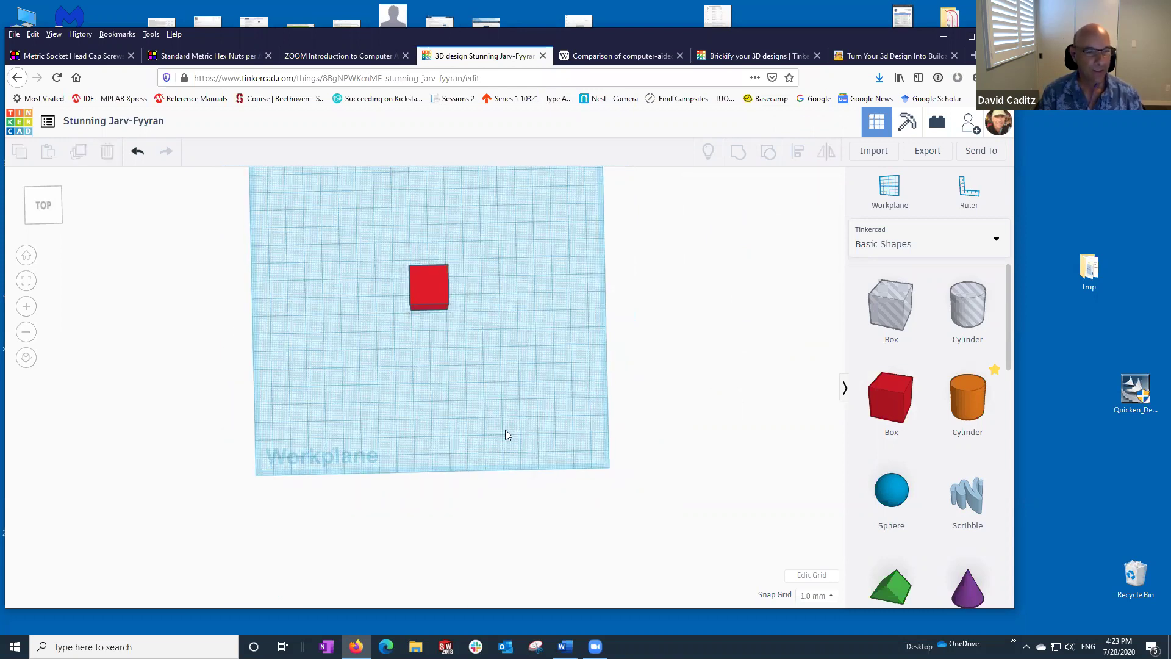
- Stretch the new box upward from its top face, and set its height to 15 mm
{"action": "right_click_drag", "start_coordinate": [489, 353], "coordinate": [424, 336]}
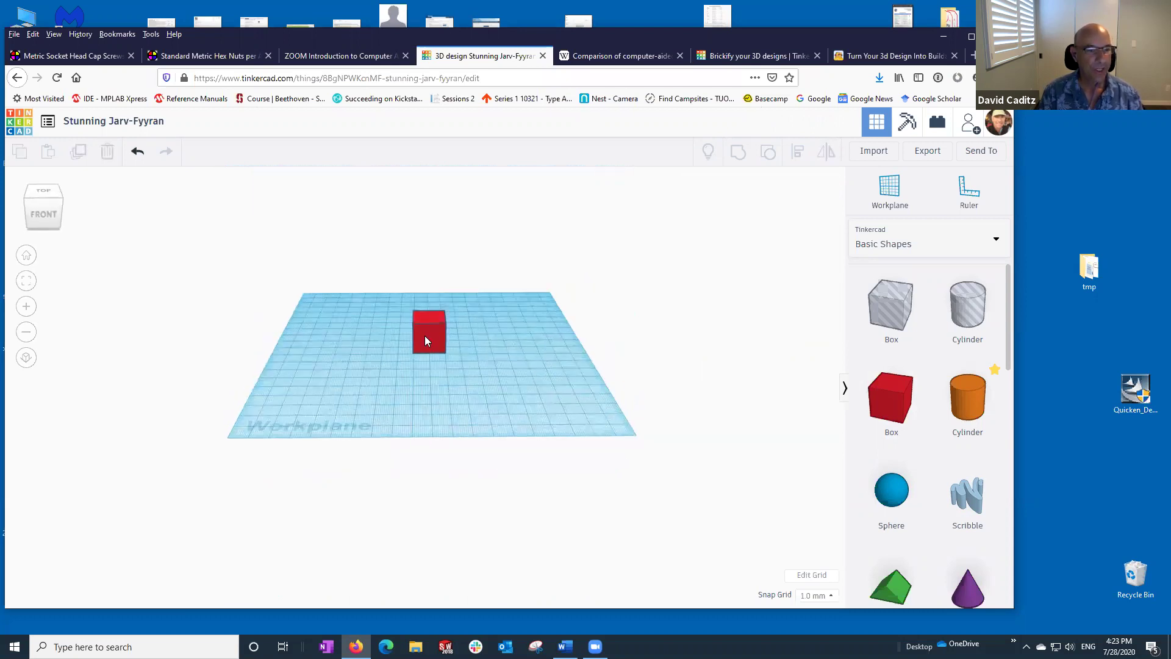
{"action": "left_click", "coordinate": [425, 335]}
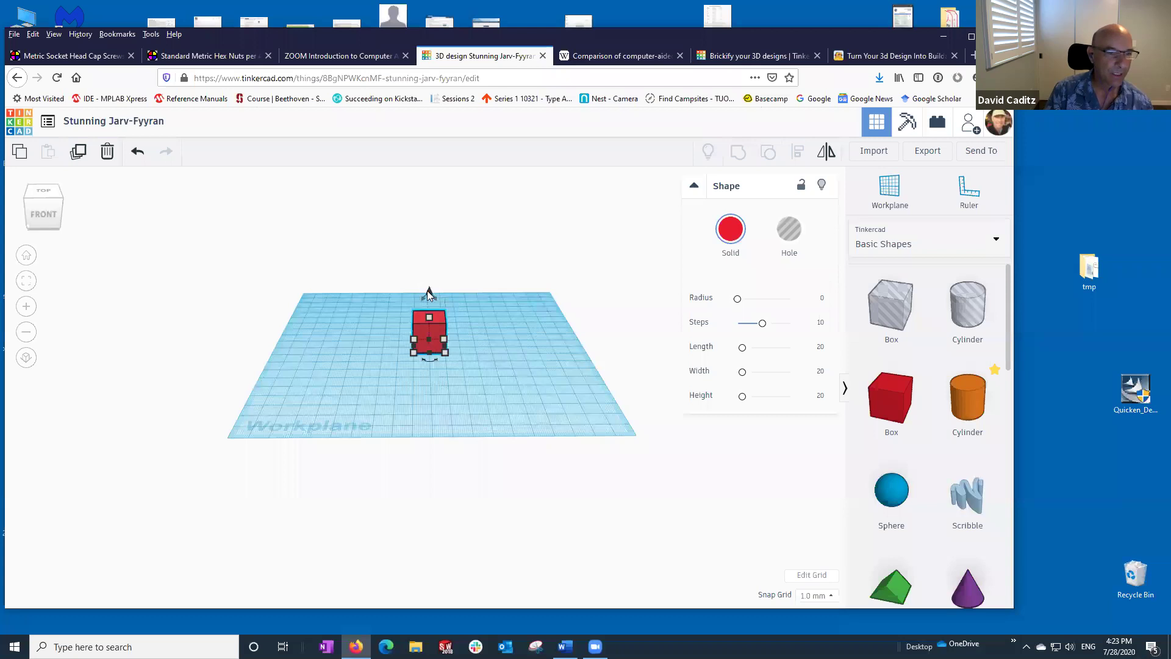
{"action": "mouse_move", "coordinate": [430, 292]}
{"action": "left_mouse_down"}
{"action": "mouse_move", "coordinate": [427, 220]}
{"action": "mouse_move", "coordinate": [411, 292]}
{"action": "left_mouse_up"}
{"action": "key", "text": "d"}
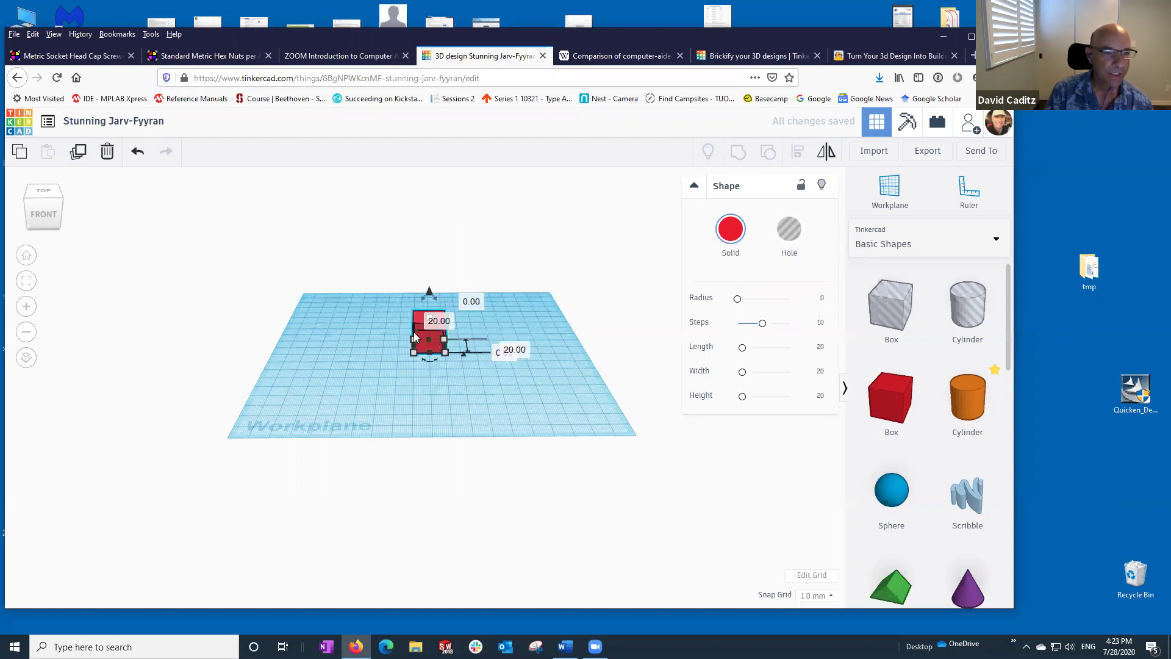
{"action": "key", "text": "Escape"}
{"action": "left_click", "coordinate": [431, 325]}
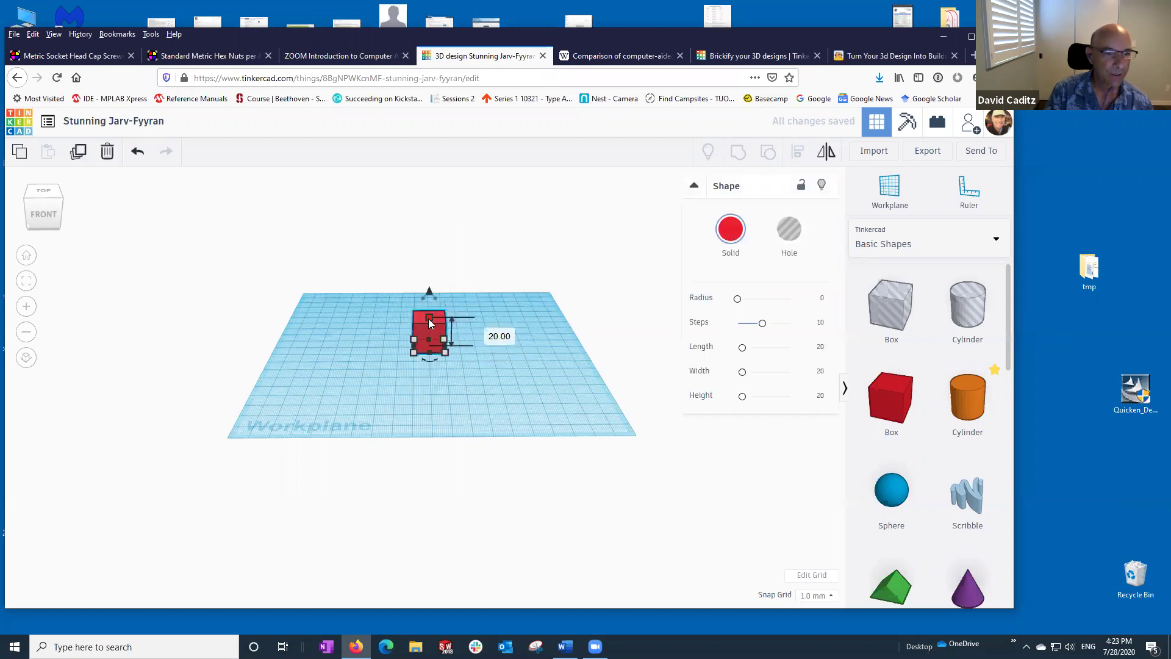
{"action": "mouse_move", "coordinate": [428, 316]}
{"action": "left_mouse_down"}
{"action": "mouse_move", "coordinate": [427, 267]}
{"action": "mouse_move", "coordinate": [427, 316]}
{"action": "left_mouse_up"}
{"action": "left_click", "coordinate": [481, 327]}
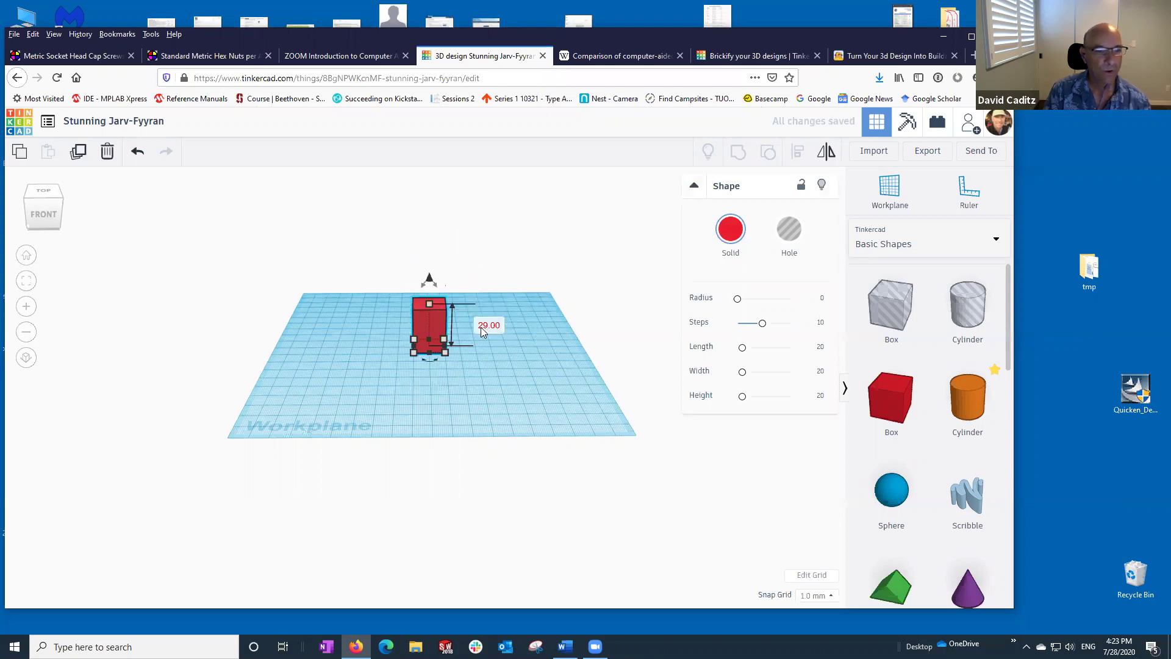
{"action": "type", "text": "15"}
{"action": "key", "text": "Return"}
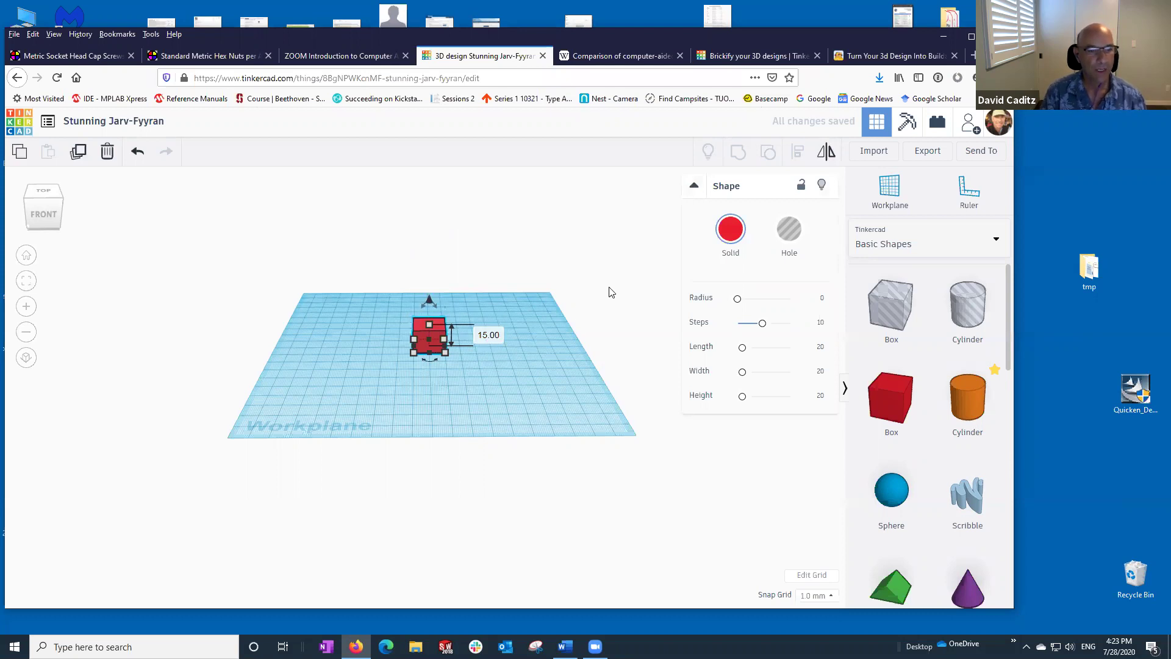
- Lift the box about 41 mm and about 51 mm above the workplane, resetting its elevation to 0 after each lift
{"action": "left_click_drag", "start_coordinate": [429, 303], "coordinate": [413, 237]}
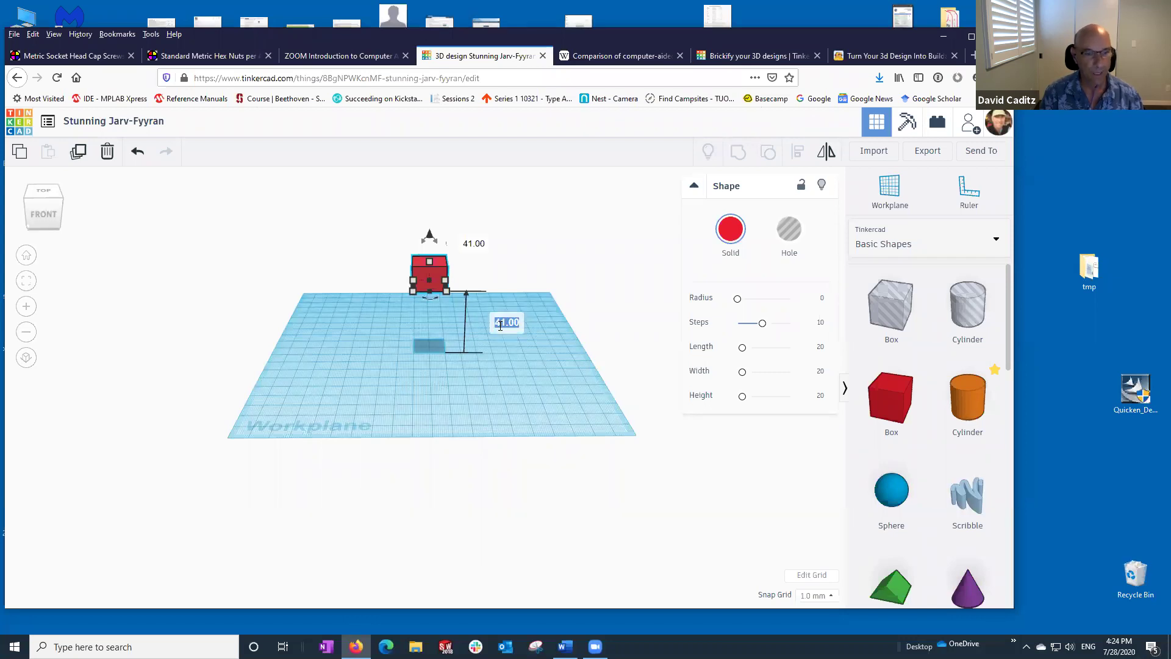
{"action": "type", "text": "0"}
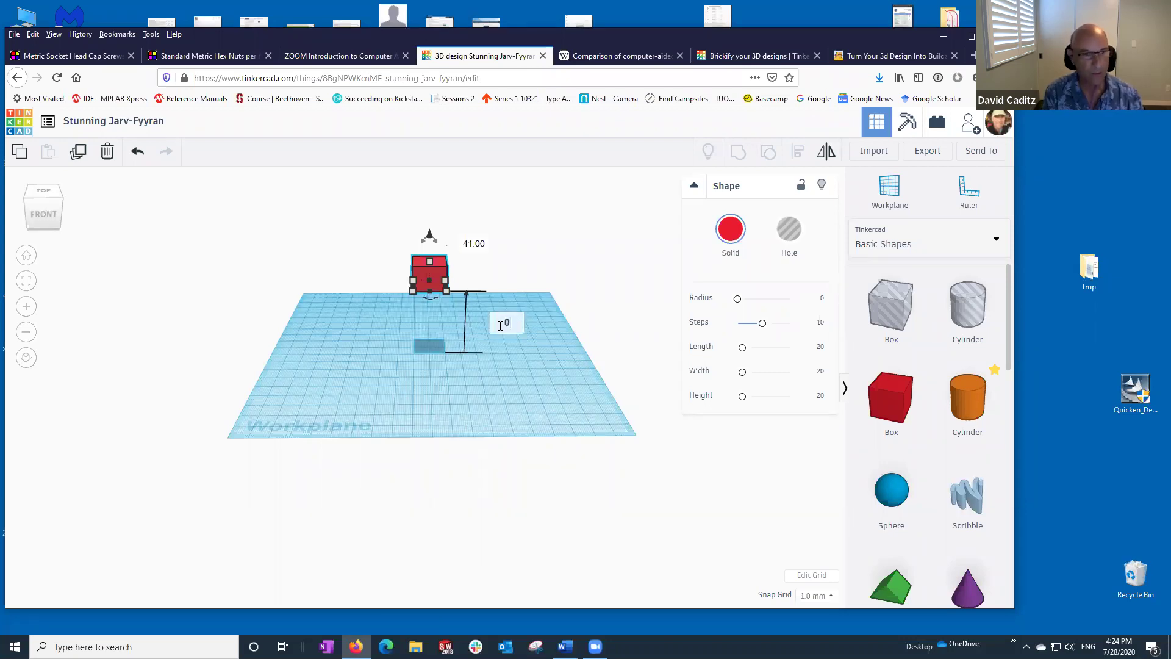
{"action": "key", "text": "Return"}
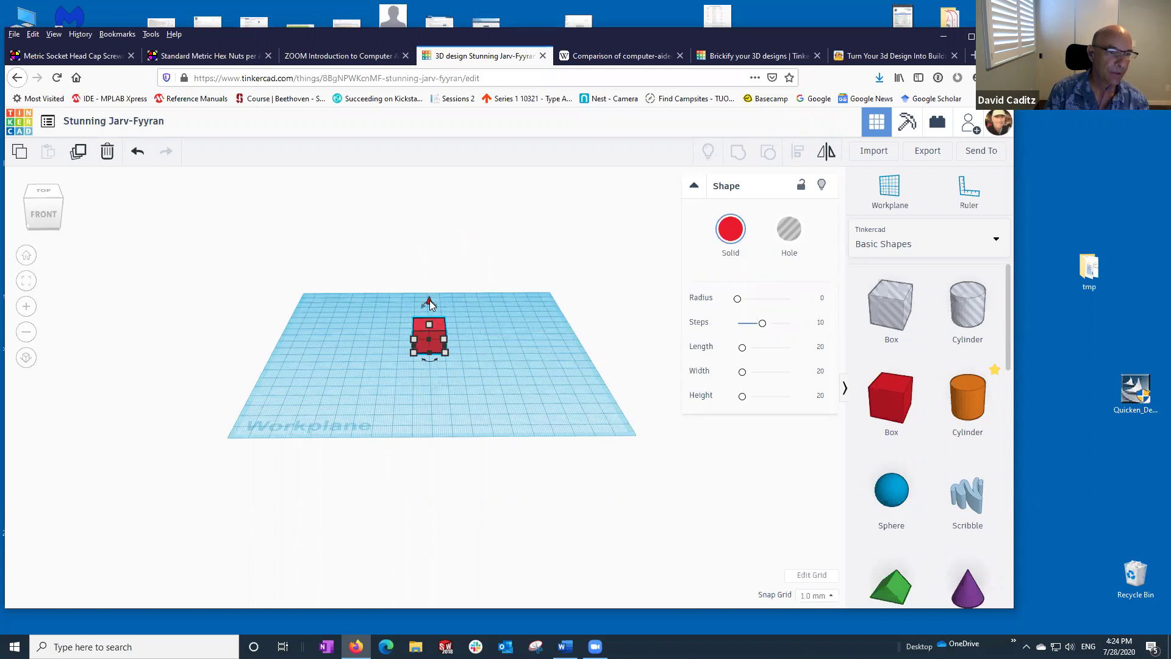
{"action": "left_click_drag", "start_coordinate": [430, 299], "coordinate": [430, 237]}
{"action": "left_click", "coordinate": [501, 316]}
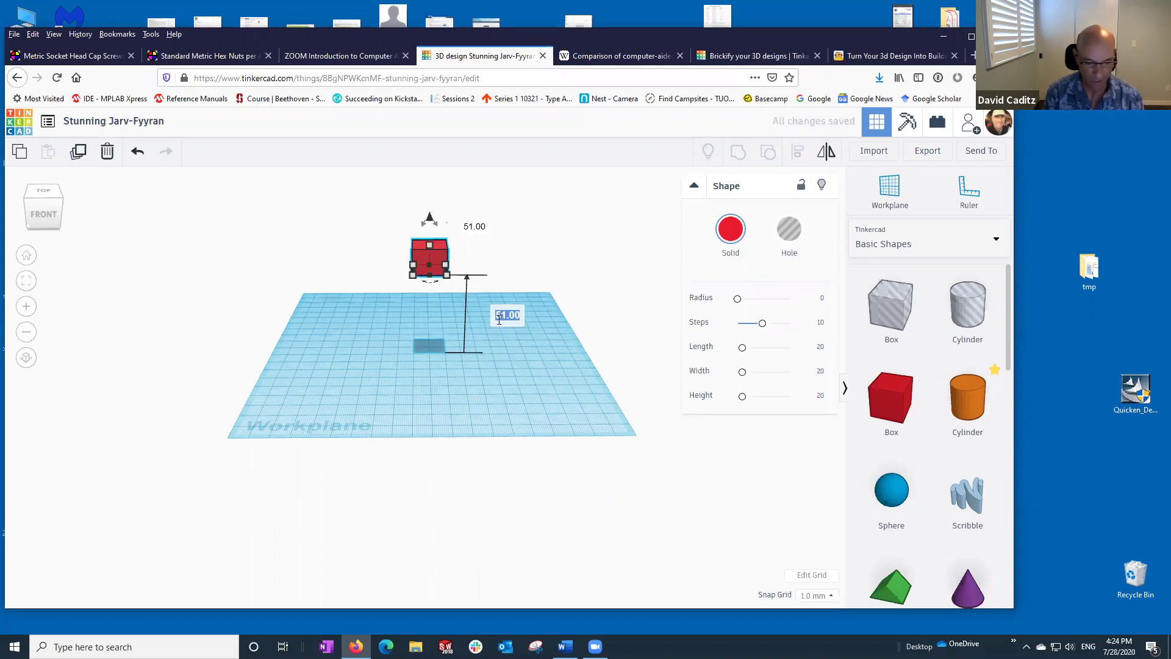
{"action": "type", "text": "0"}
{"action": "key", "text": "Return"}
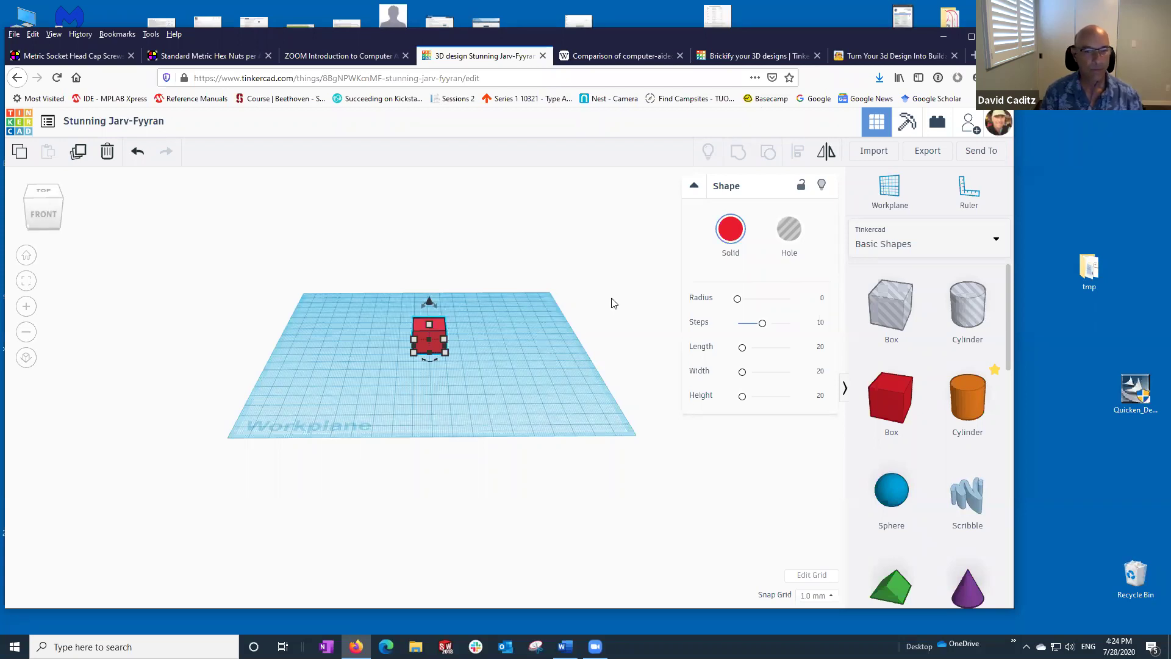
{"action": "right_click_drag", "start_coordinate": [614, 303], "coordinate": [603, 347]}
{"action": "right_click_drag", "start_coordinate": [608, 358], "coordinate": [599, 327]}
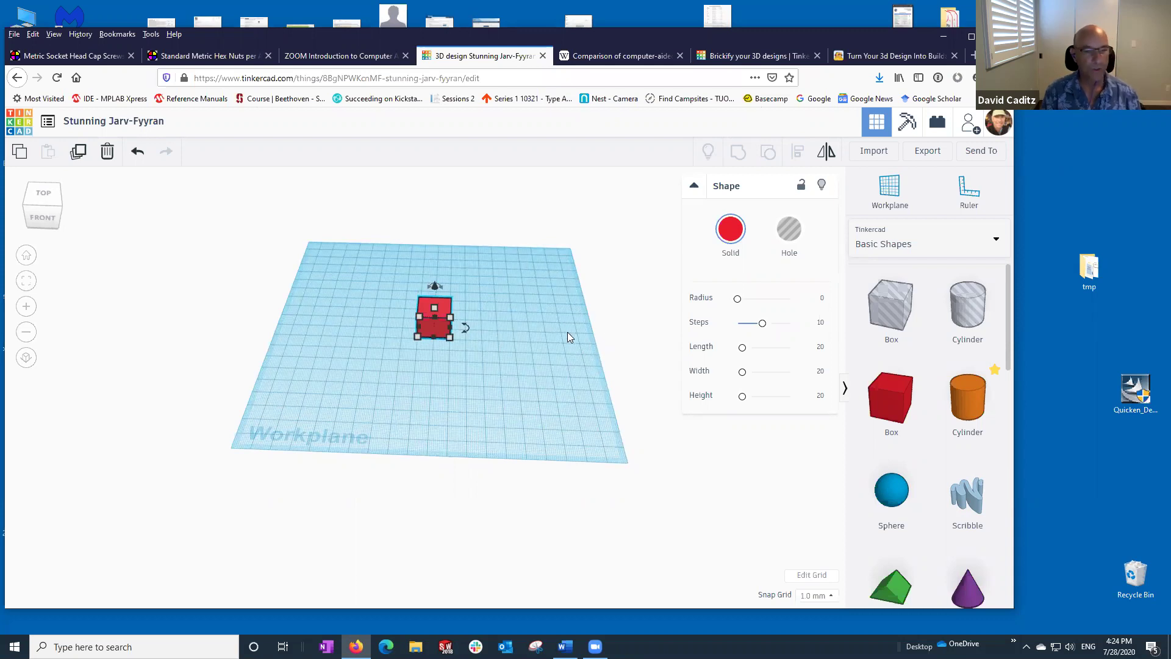
{"action": "right_click_drag", "start_coordinate": [536, 365], "coordinate": [561, 537]}
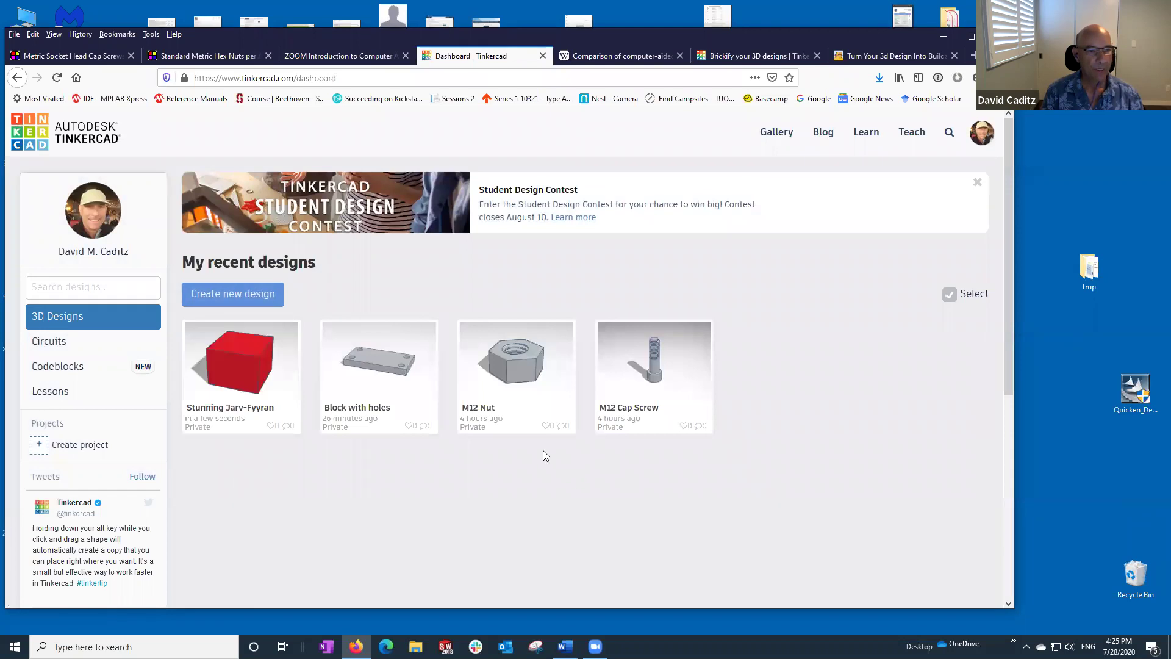
- Preview the M12 Nut design from the dashboard, close its details, and create a new design
{"action": "mouse_move", "coordinate": [518, 381]}
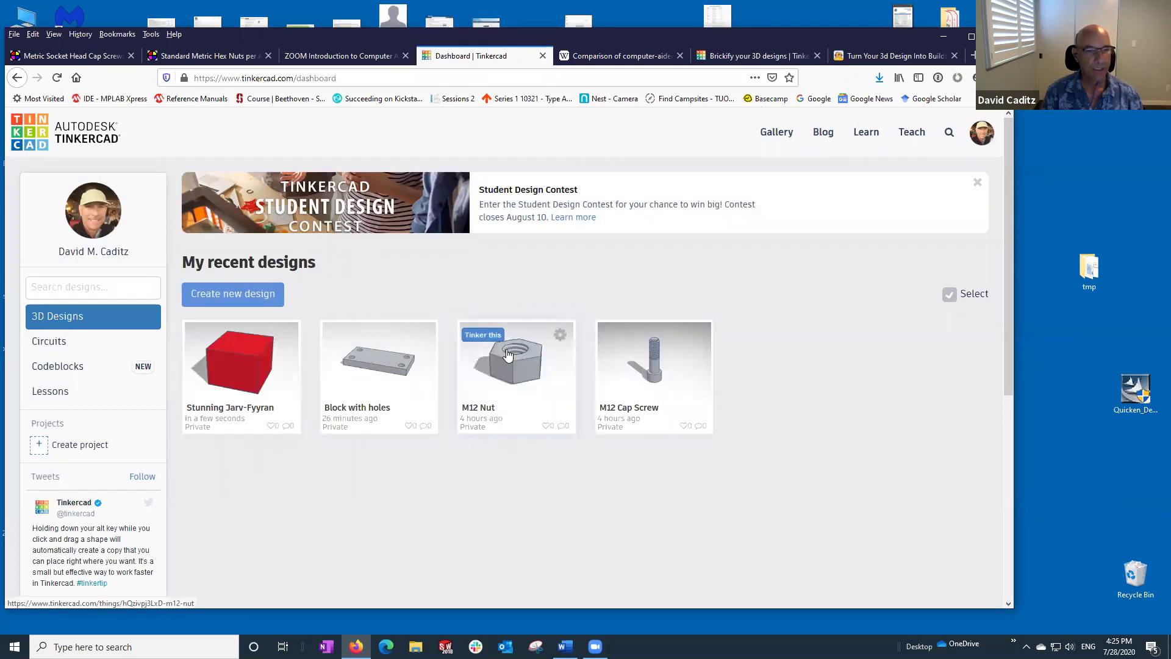
{"action": "left_click", "coordinate": [517, 372]}
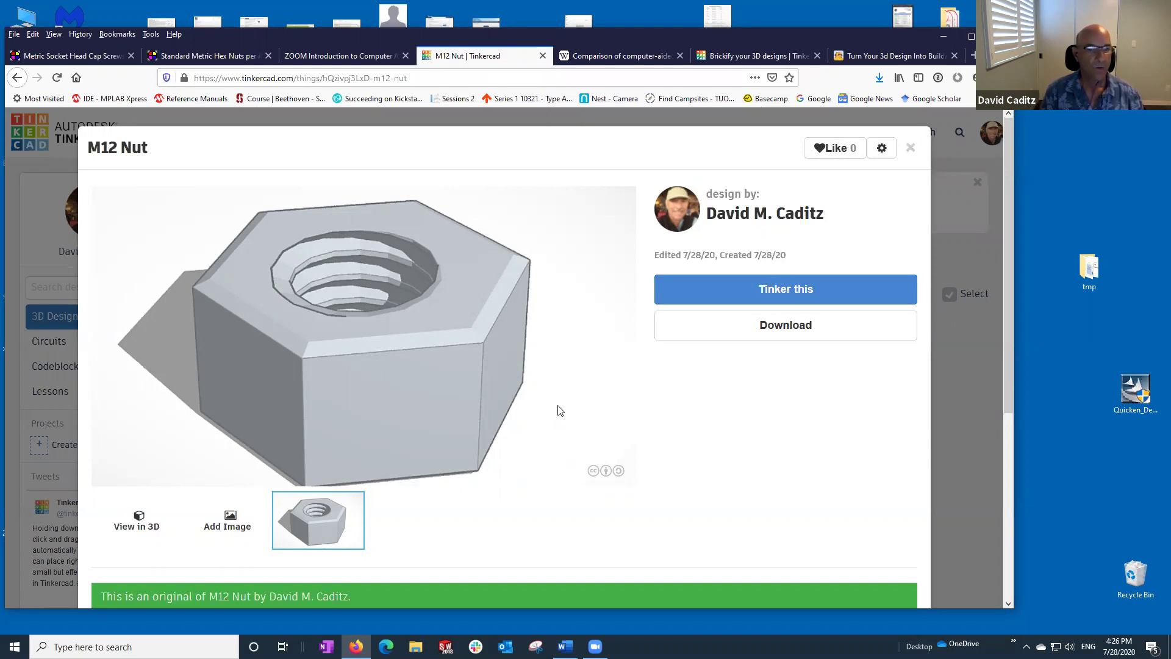
{"action": "left_click", "coordinate": [910, 150]}
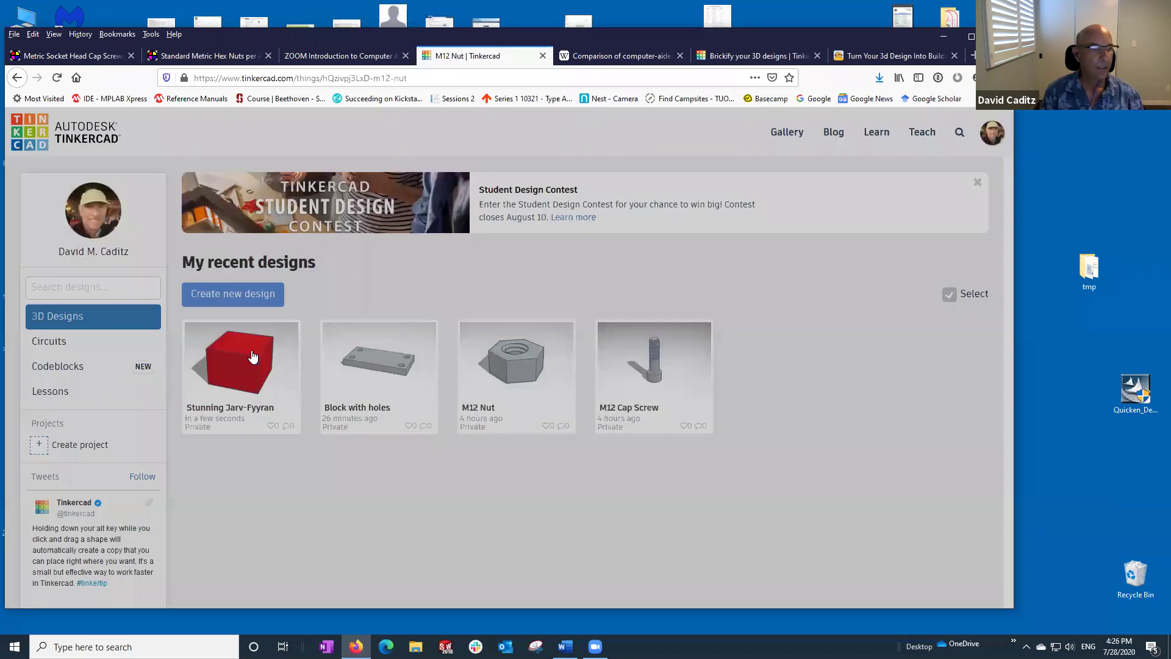
{"action": "left_click", "coordinate": [212, 295]}
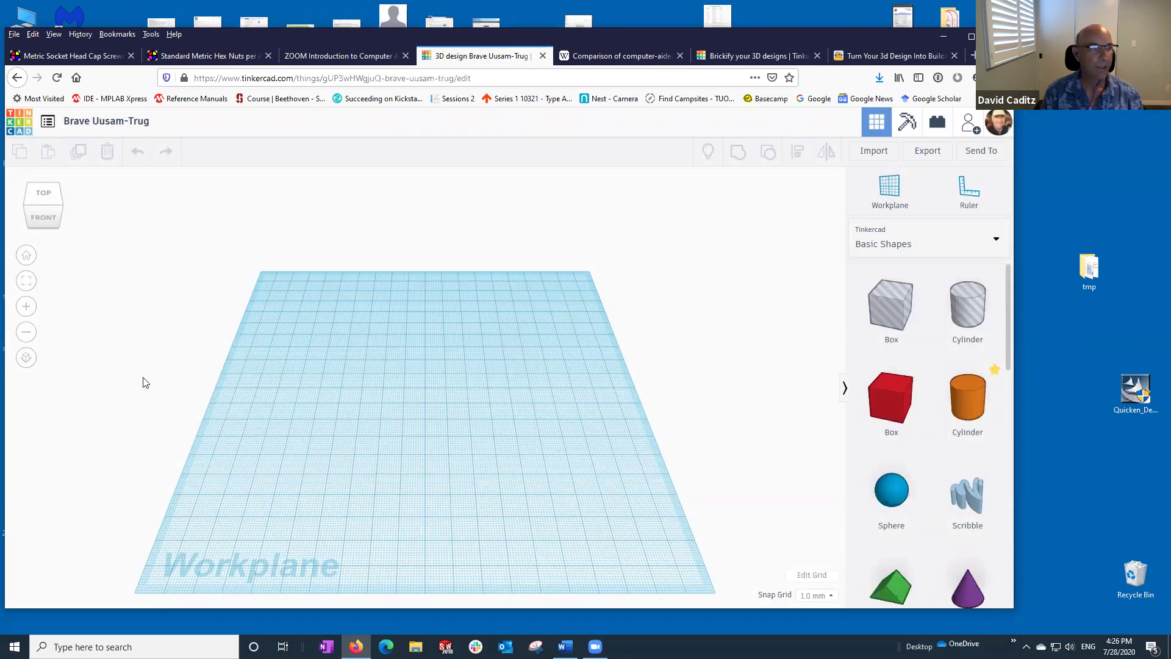
- Examine the nut diagram and the Style 1 dimension table on the Engineers Edge standard metric hex nuts page
{"action": "left_click", "coordinate": [183, 59]}
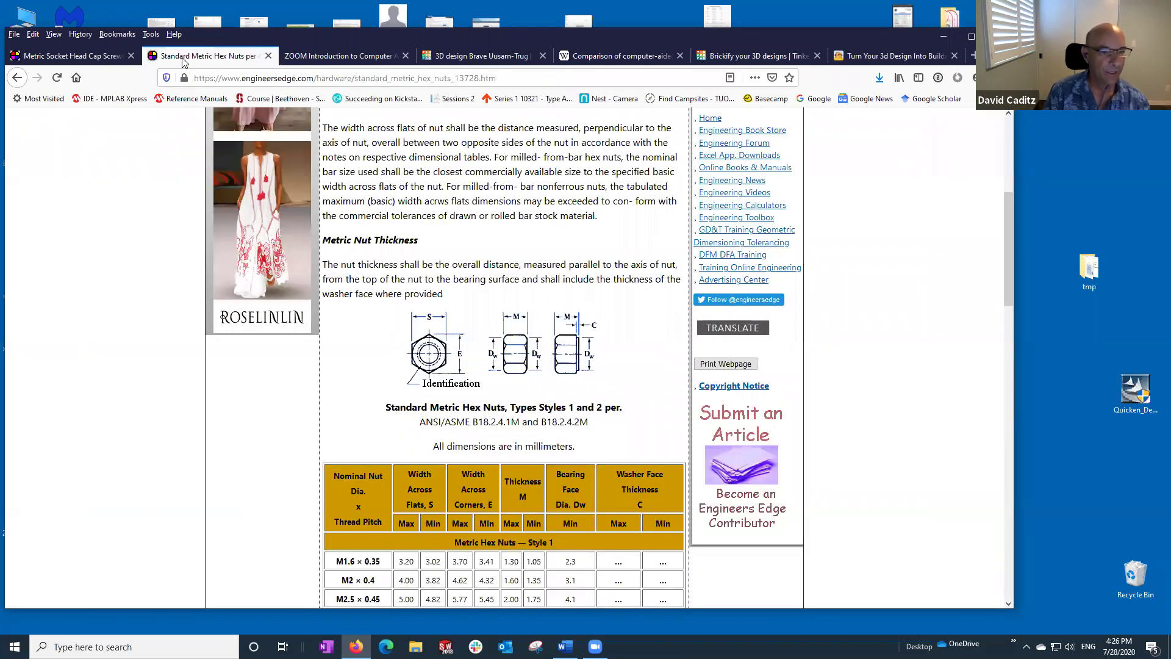
{"action": "scroll", "coordinate": [360, 417], "scroll_direction": "down", "scroll_amount": 4}
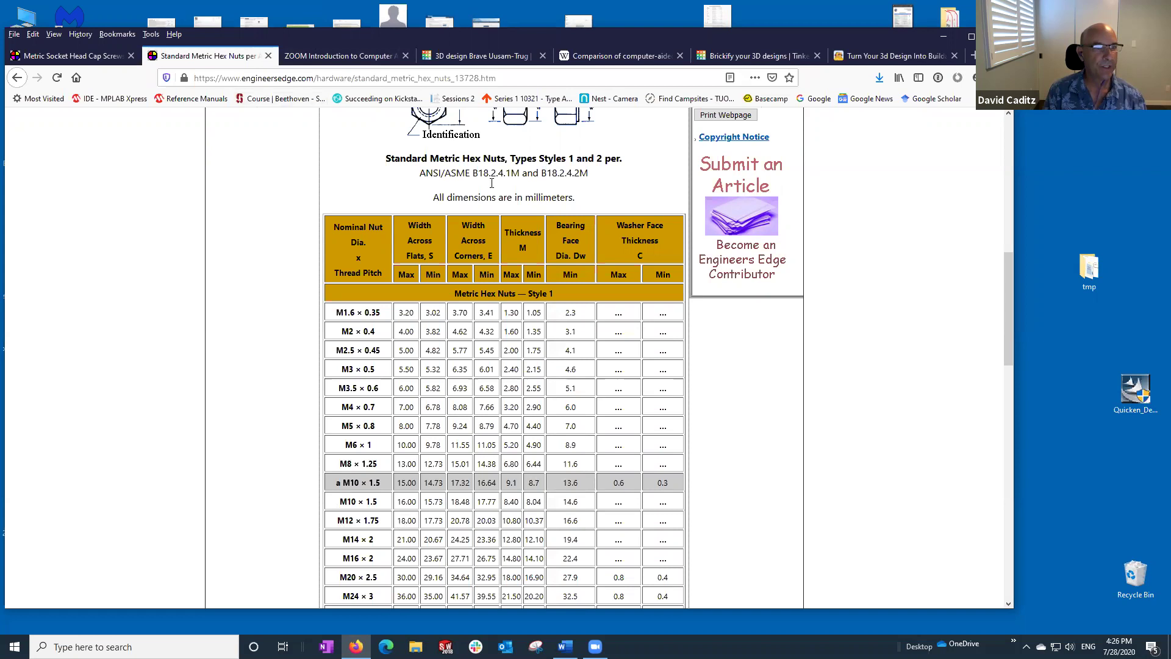
{"action": "scroll", "coordinate": [860, 374], "scroll_direction": "up", "scroll_amount": 4}
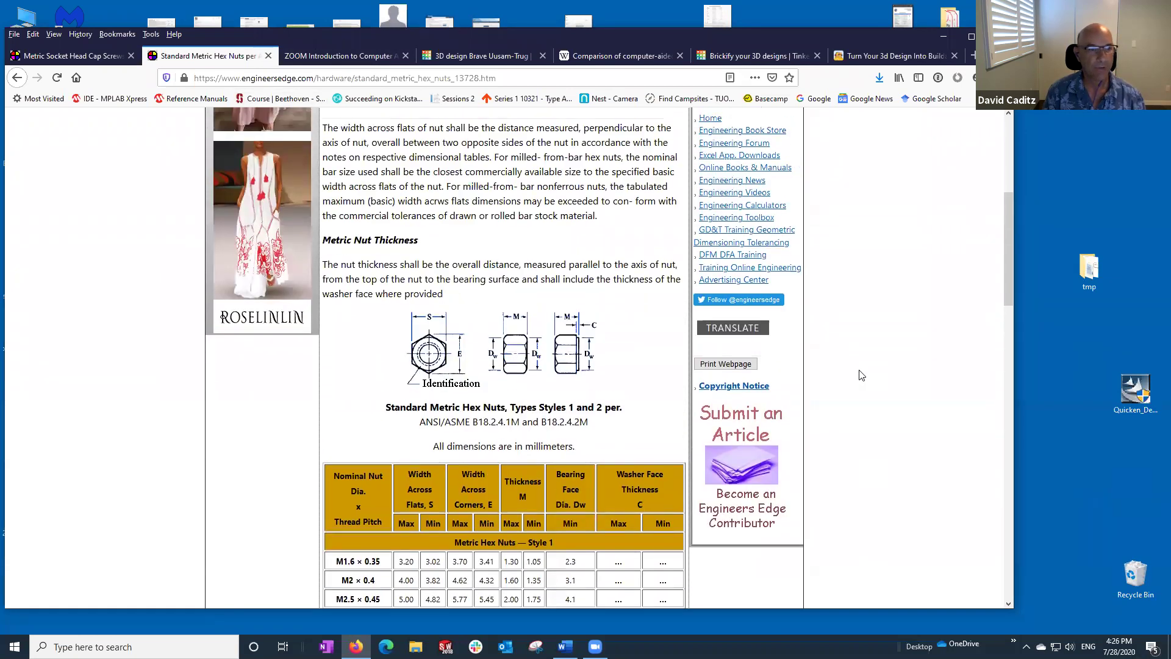
{"action": "scroll", "coordinate": [860, 375], "scroll_direction": "up", "scroll_amount": 4}
{"action": "scroll", "coordinate": [861, 374], "scroll_direction": "down", "scroll_amount": 2}
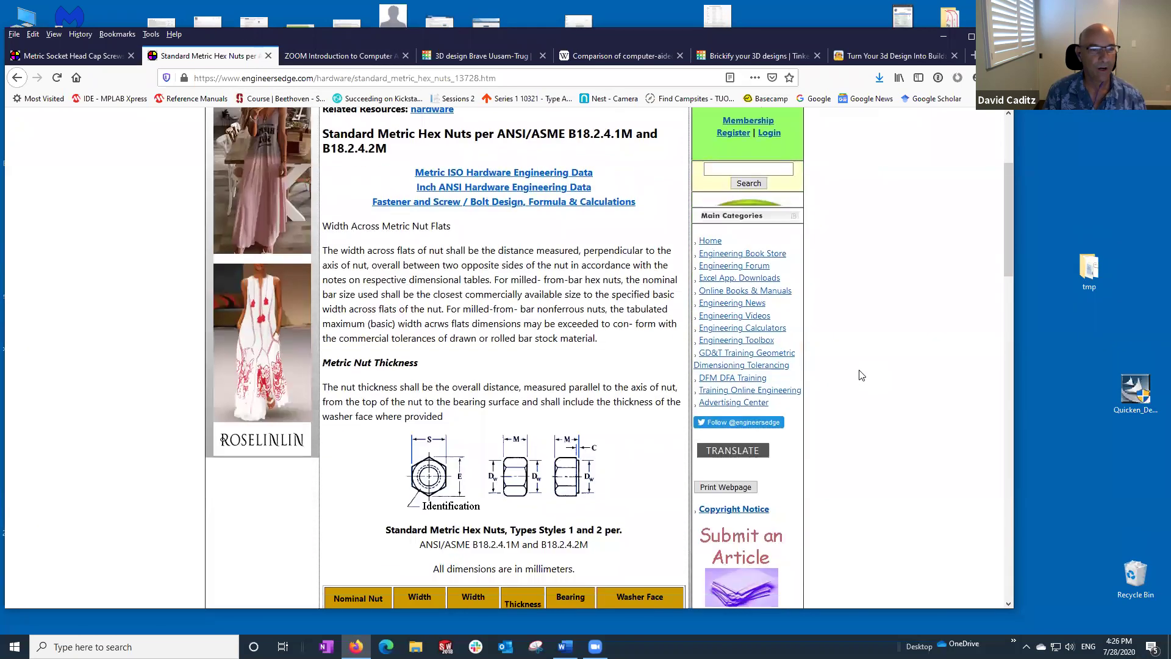
{"action": "scroll", "coordinate": [860, 375], "scroll_direction": "down", "scroll_amount": 6}
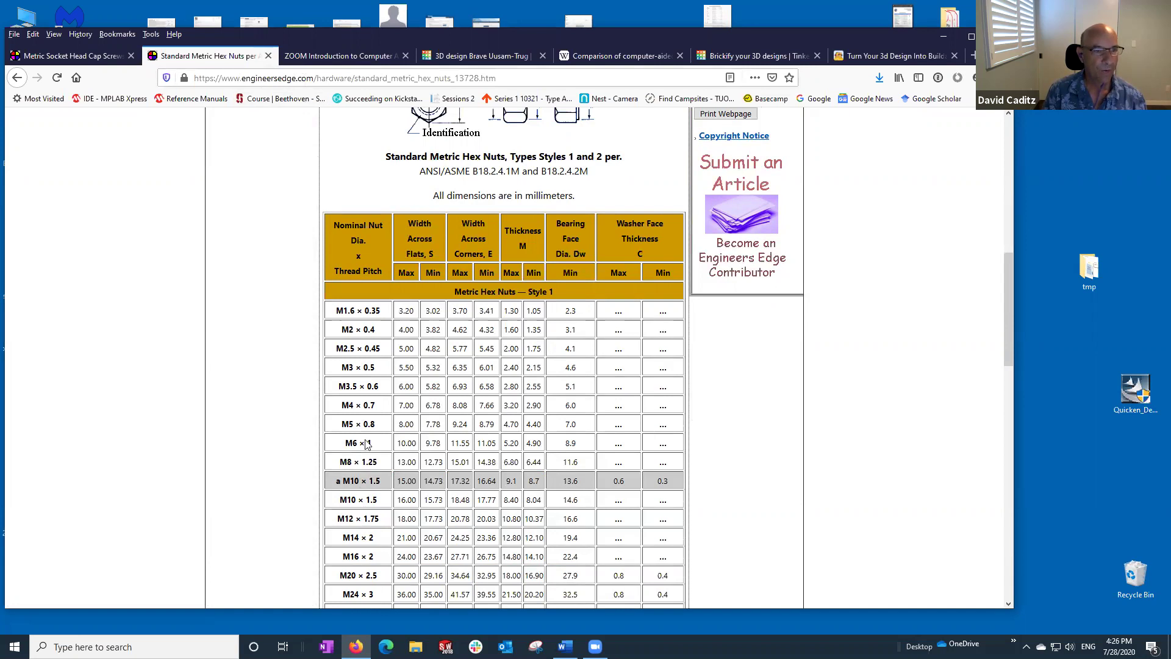
{"action": "scroll", "coordinate": [366, 444], "scroll_direction": "up", "scroll_amount": 2}
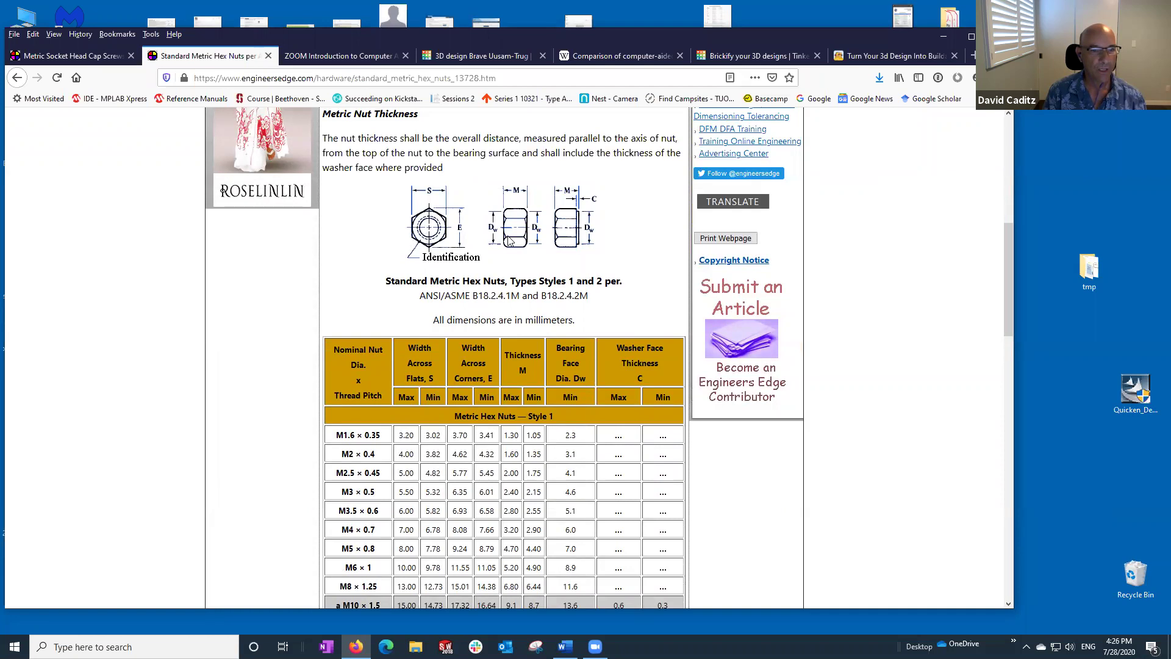
{"action": "scroll", "coordinate": [467, 335], "scroll_direction": "down", "scroll_amount": 5}
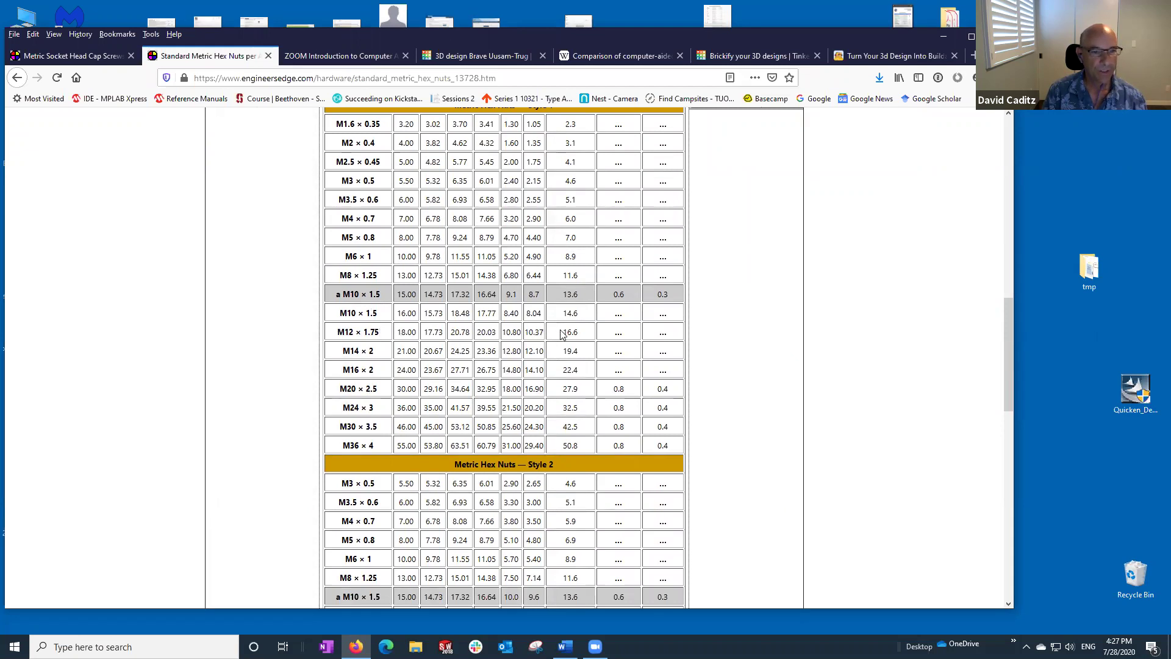
{"action": "scroll", "coordinate": [632, 339], "scroll_direction": "up", "scroll_amount": 2}
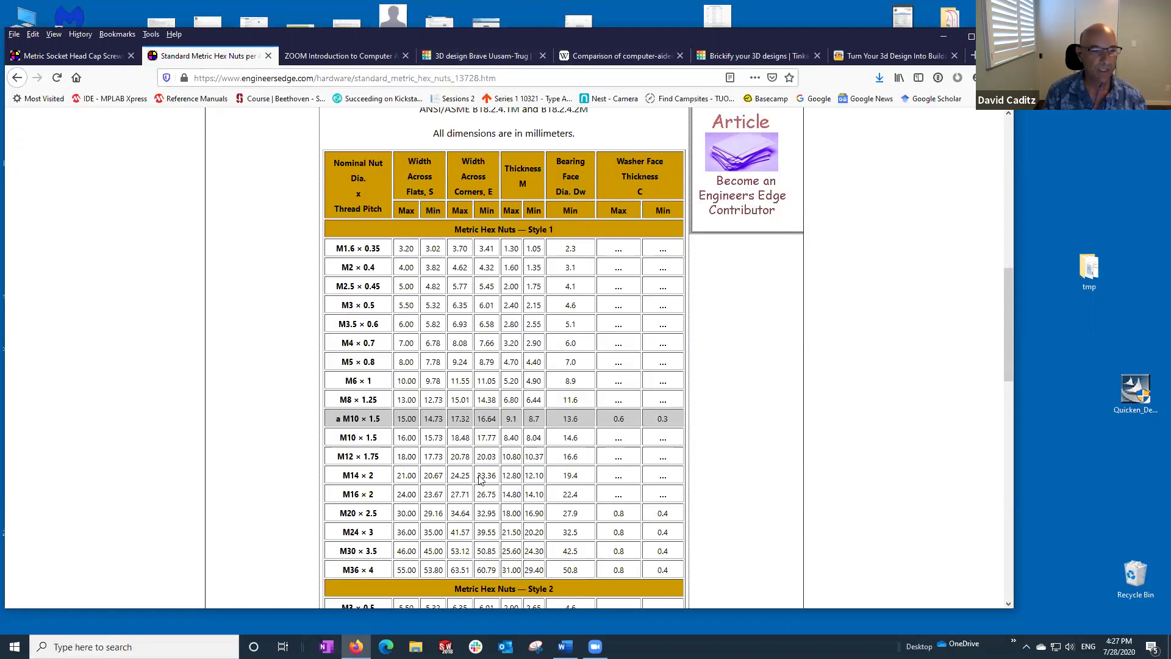
- Return to the new Tinkercad design and place a solid six-sided polygon near the middle of the workplane
{"action": "left_click", "coordinate": [465, 57]}
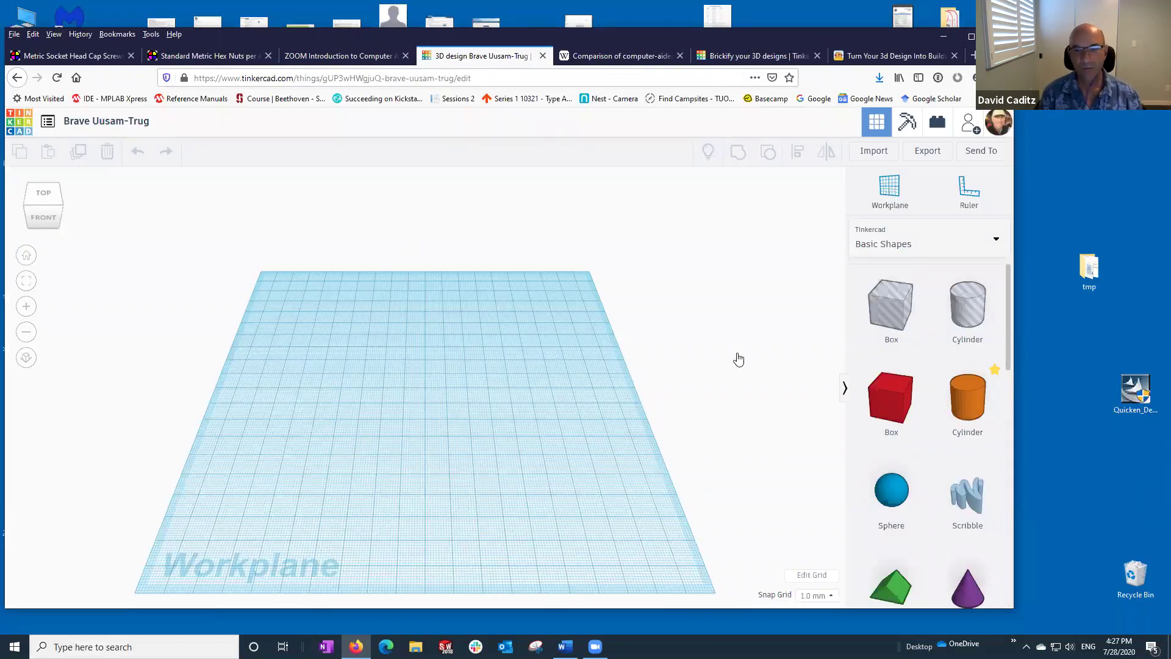
{"action": "left_click_drag", "start_coordinate": [1010, 314], "coordinate": [1005, 464]}
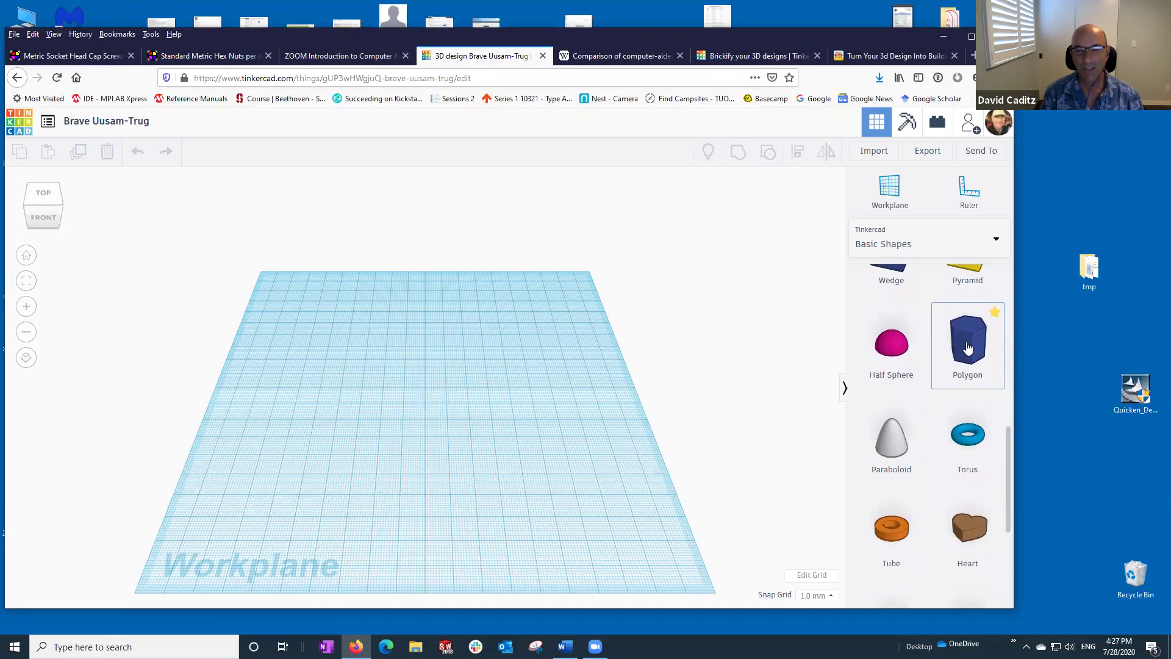
{"action": "left_click_drag", "start_coordinate": [967, 347], "coordinate": [416, 379]}
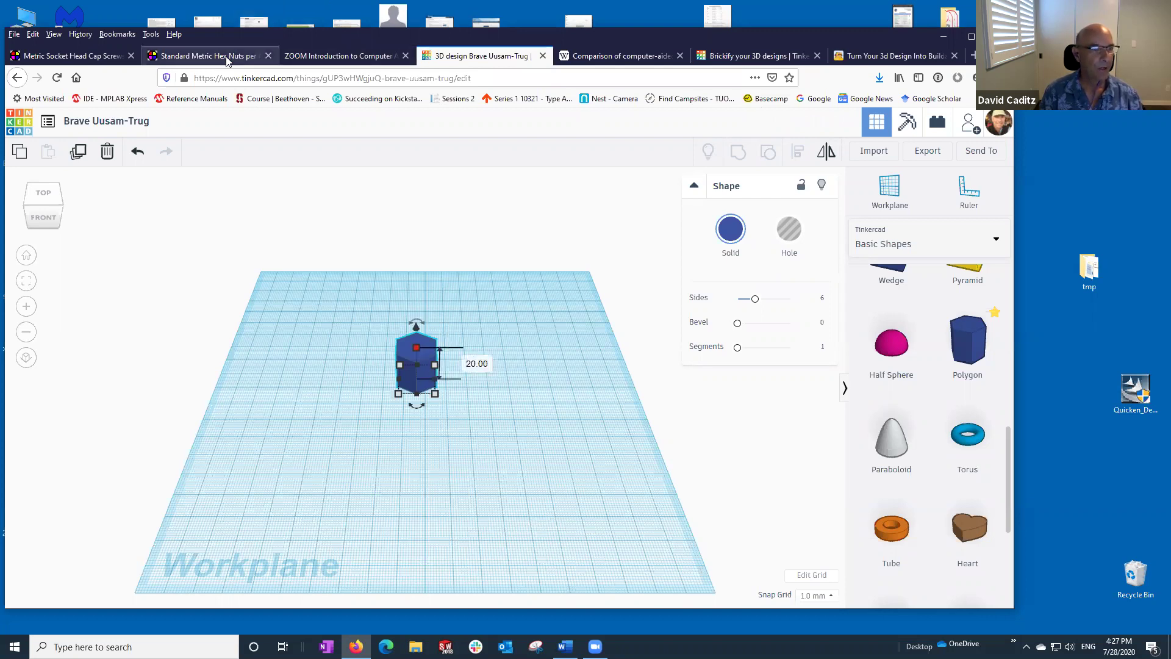
- Consult the metric hex nut table again, and set the hexagonal polygon's height to 10 mm
{"action": "left_click", "coordinate": [211, 56]}
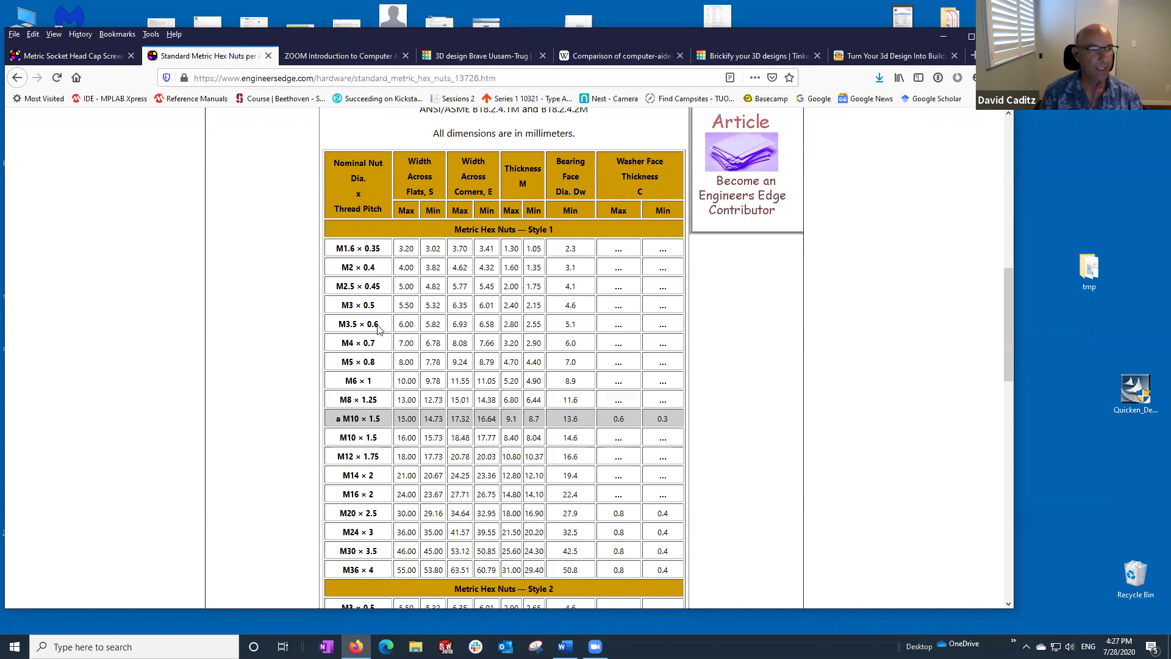
{"action": "left_click", "coordinate": [451, 56]}
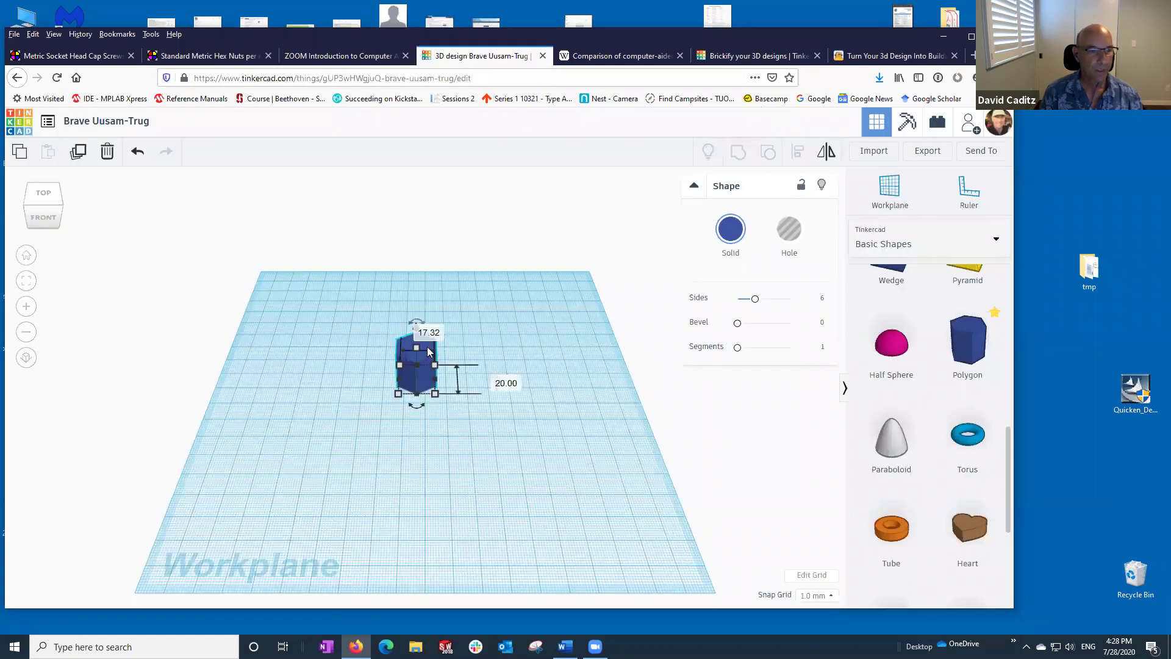
{"action": "left_click", "coordinate": [477, 363]}
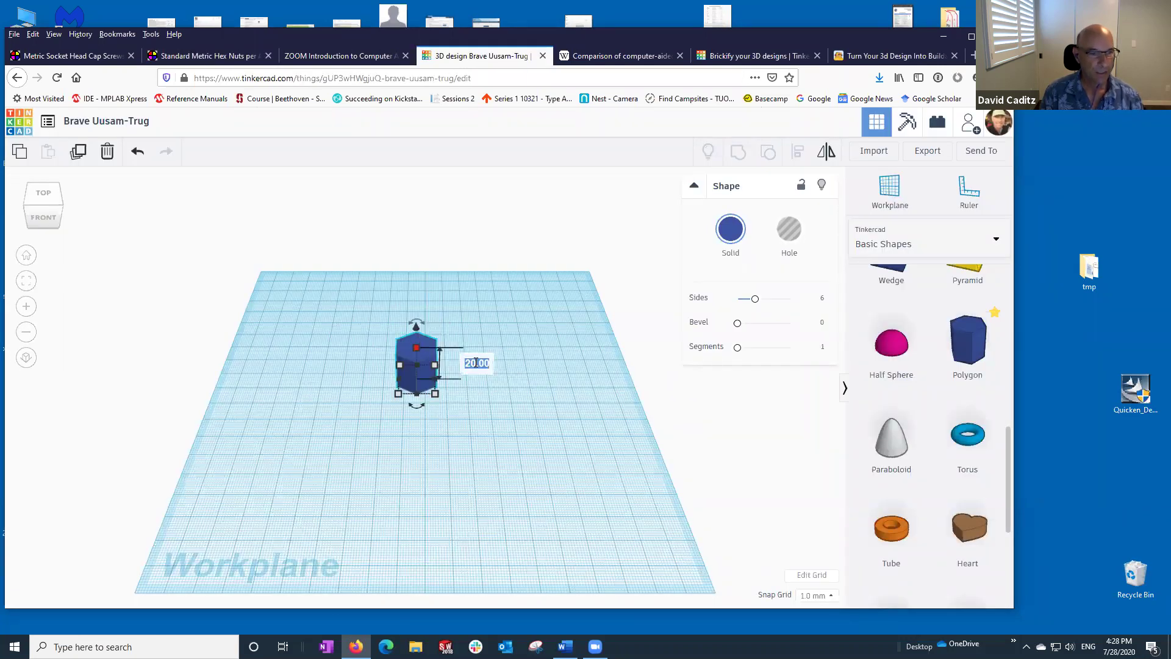
{"action": "type", "text": "10"}
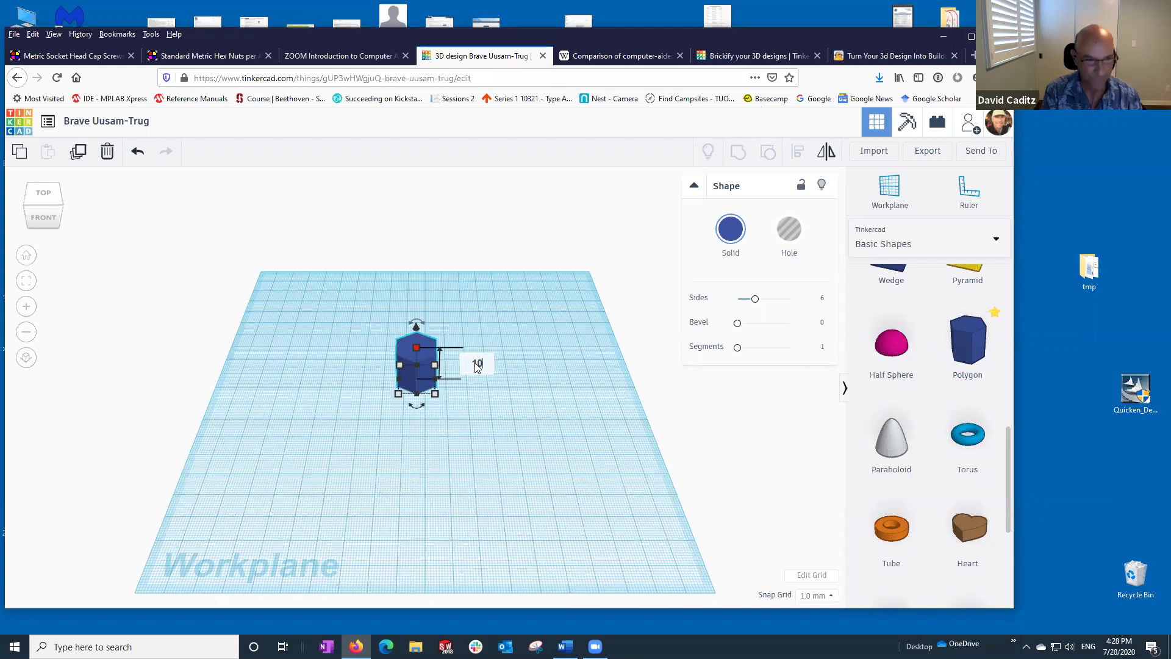
{"action": "key", "text": "Return"}
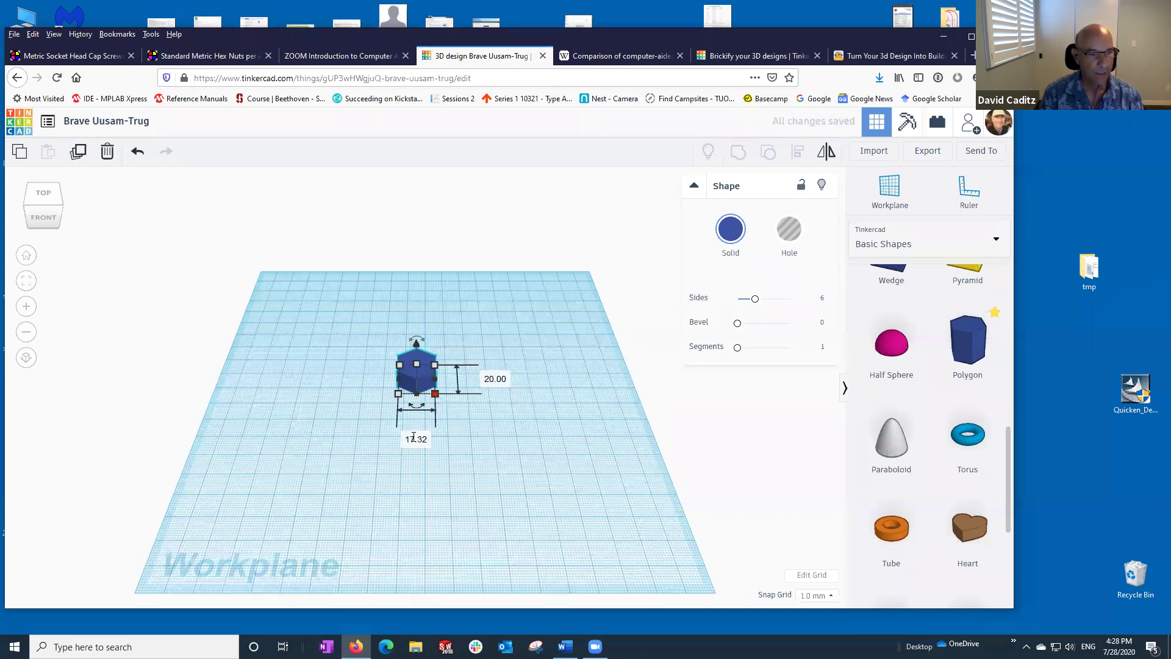
- Set the width of the hexagonal polygon across its flats to 18 mm
{"action": "left_click", "coordinate": [413, 440]}
{"action": "key", "text": "BackSpace"}
{"action": "type", "text": "18"}
{"action": "key", "text": "Return"}
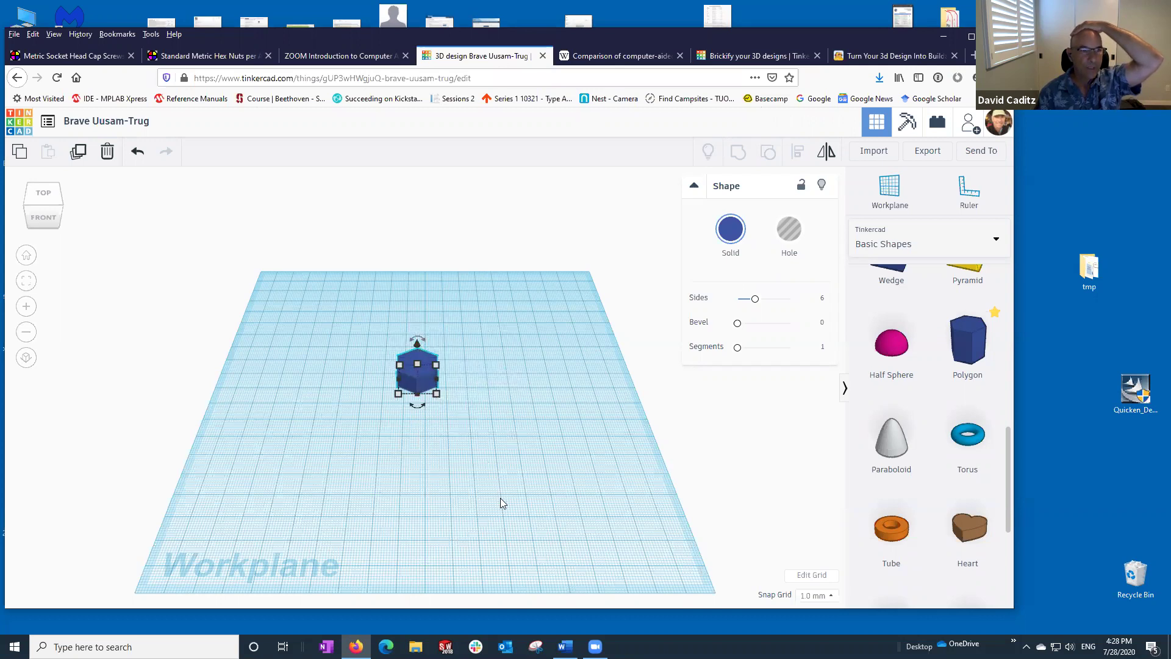
- Check the width across corners in the hex nut table, and set the polygon's depth across its corners to 20.50 mm
{"action": "left_click", "coordinate": [198, 56]}
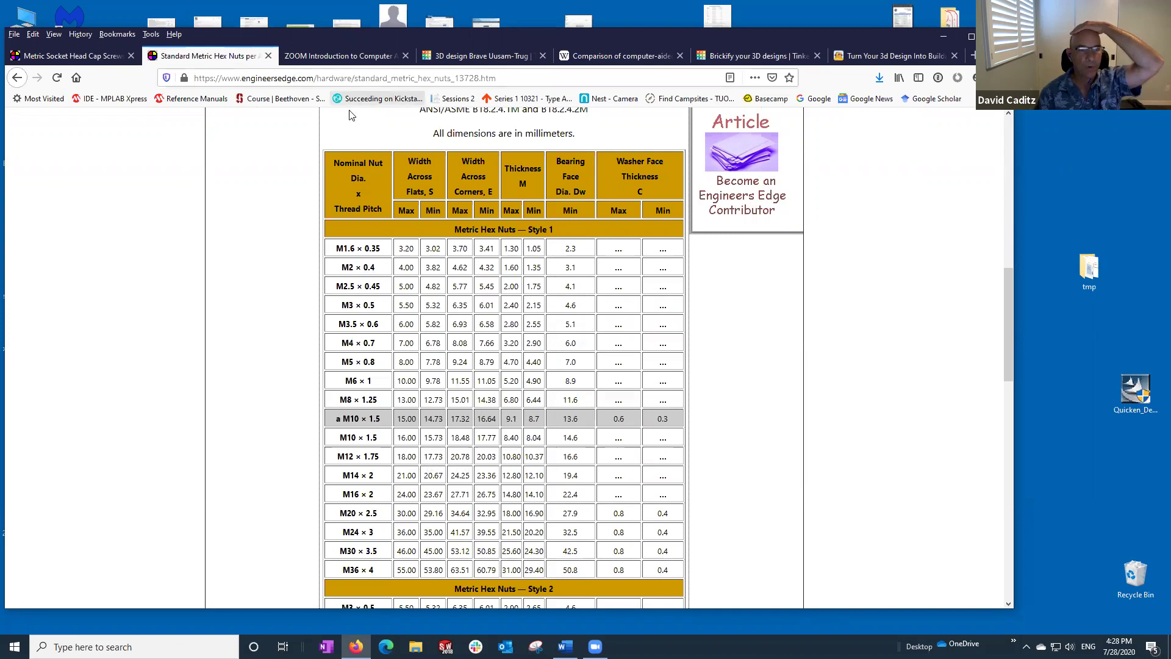
{"action": "left_click", "coordinate": [488, 56]}
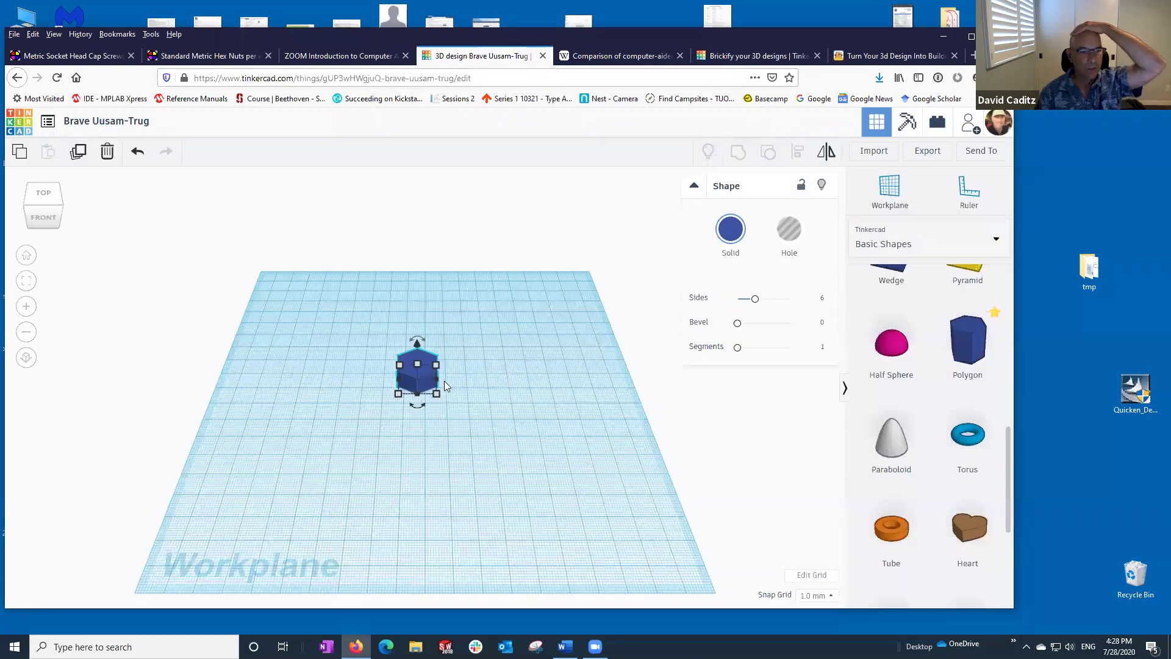
{"action": "left_click", "coordinate": [437, 394]}
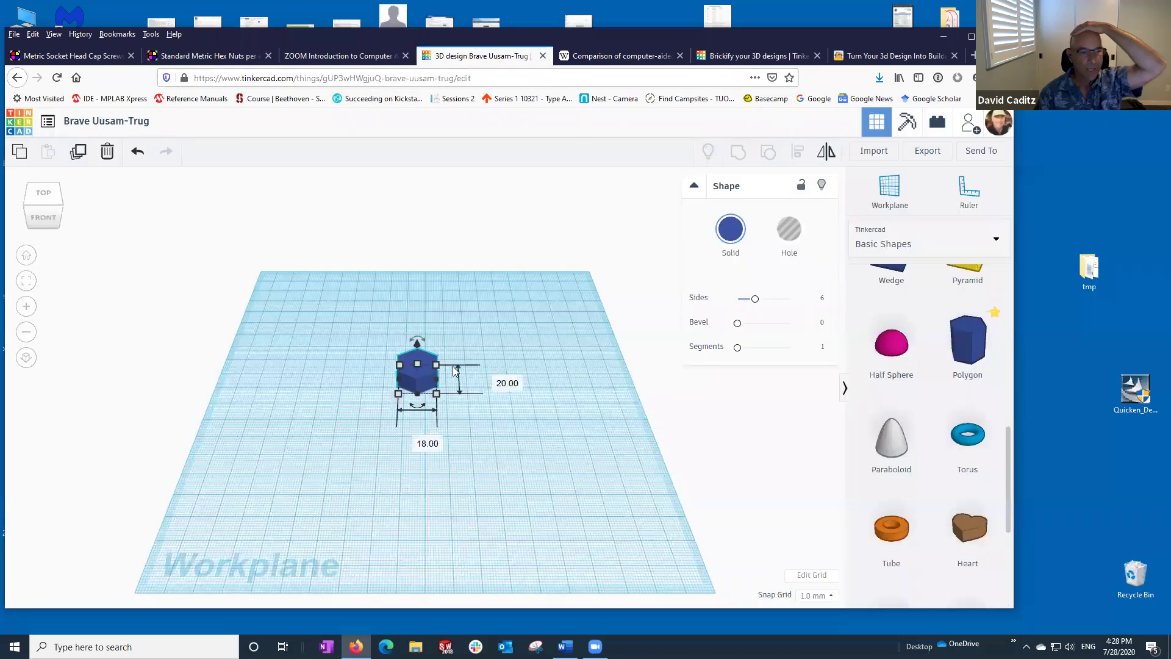
{"action": "left_click", "coordinate": [506, 384]}
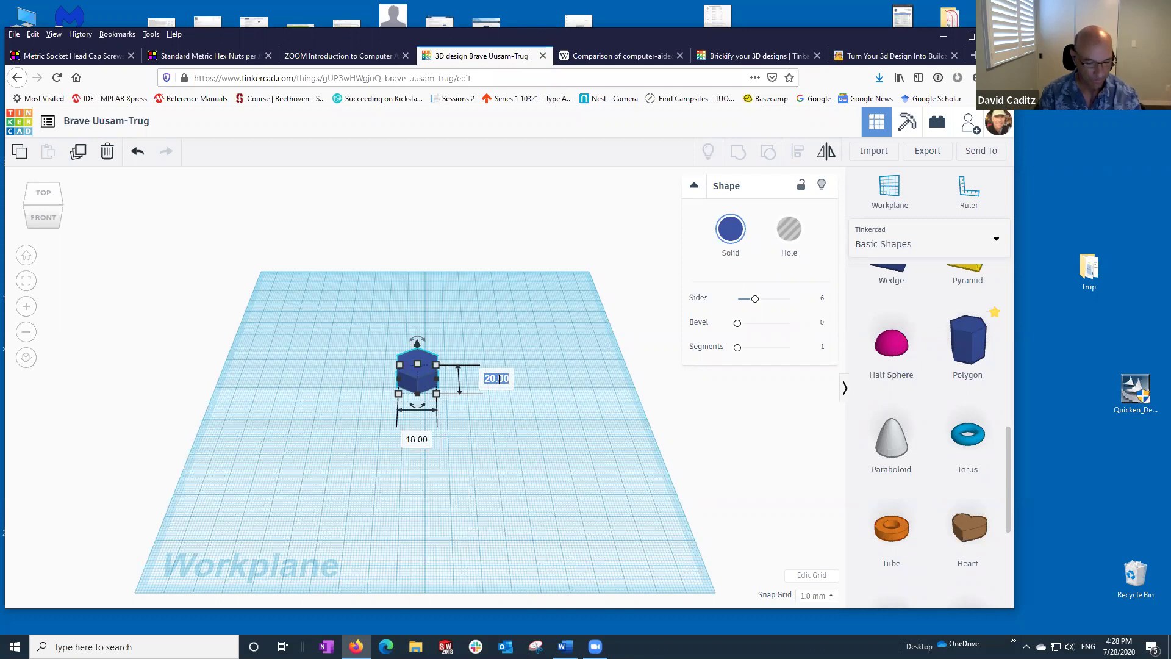
{"action": "type", "text": "20"}
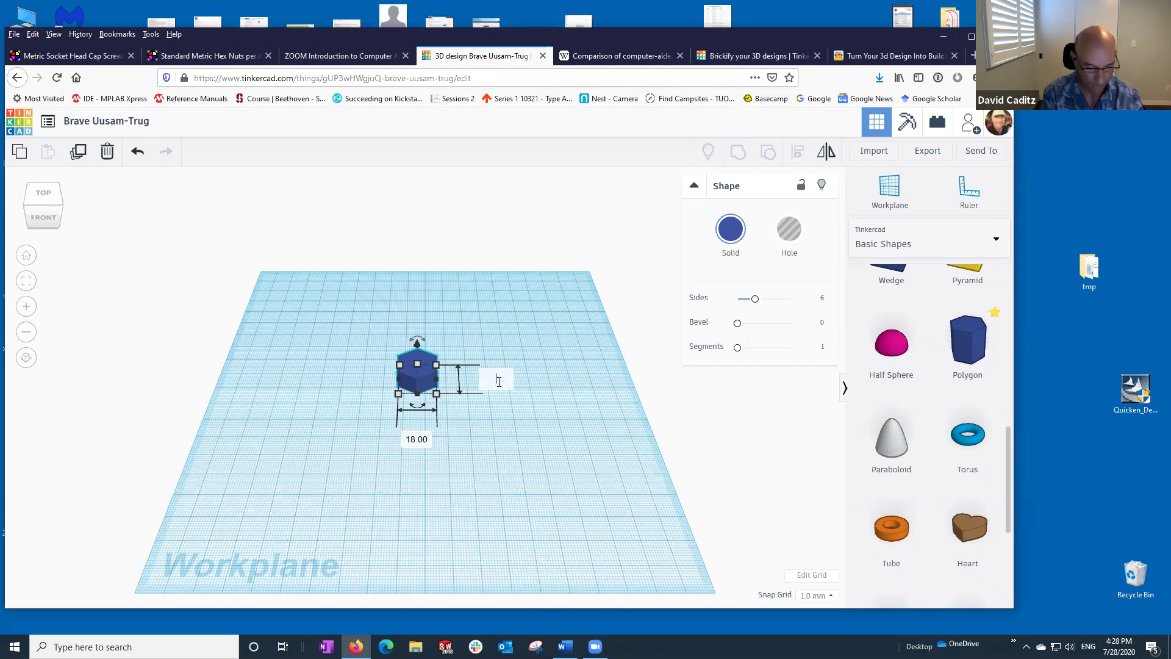
{"action": "type", "text": ".50"}
{"action": "key", "text": "Return"}
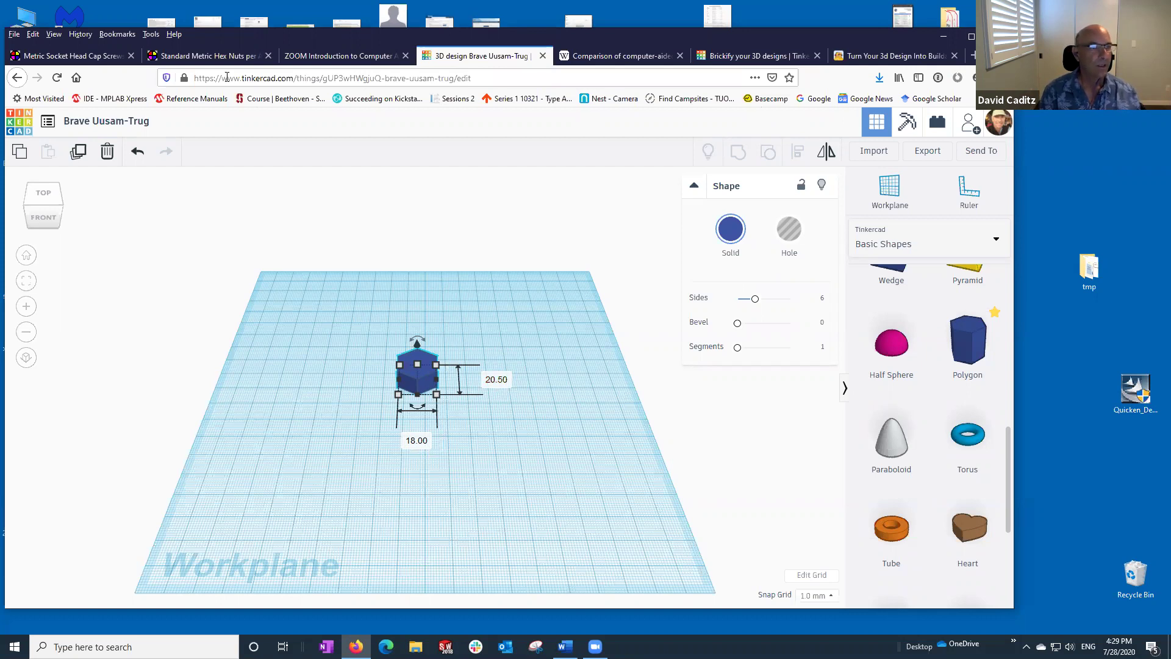
- Check the nut drawing above the metric hex nut table, and set the hexagonal polygon's bevel to 0.53
{"action": "left_click", "coordinate": [217, 60]}
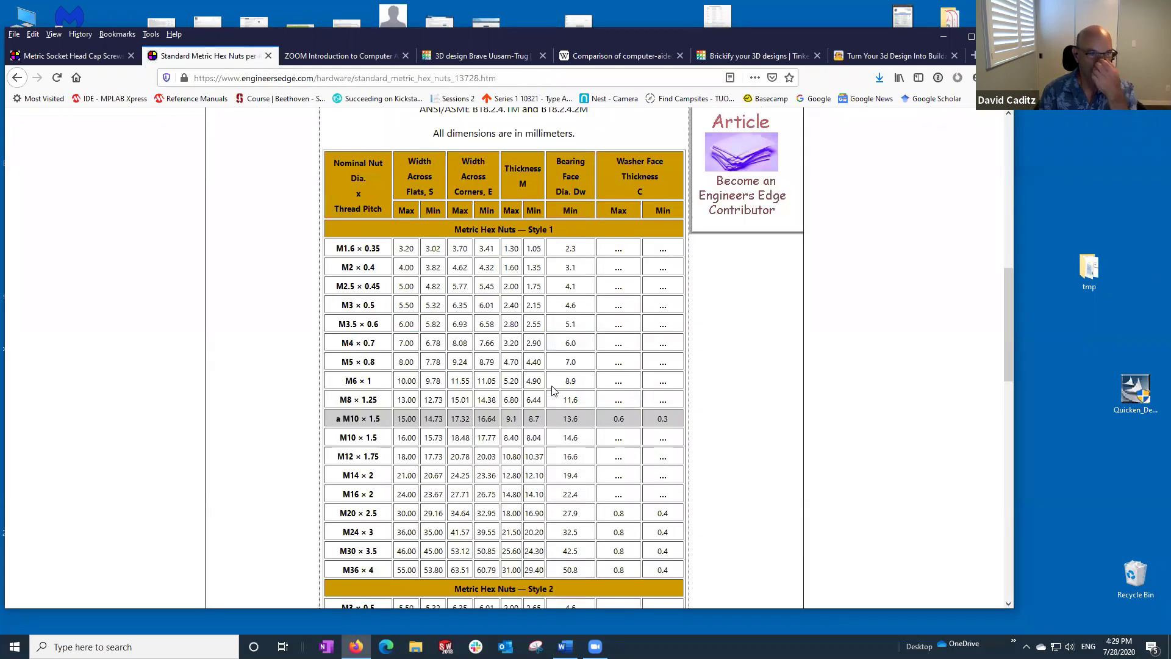
{"action": "scroll", "coordinate": [552, 384], "scroll_direction": "up", "scroll_amount": 8}
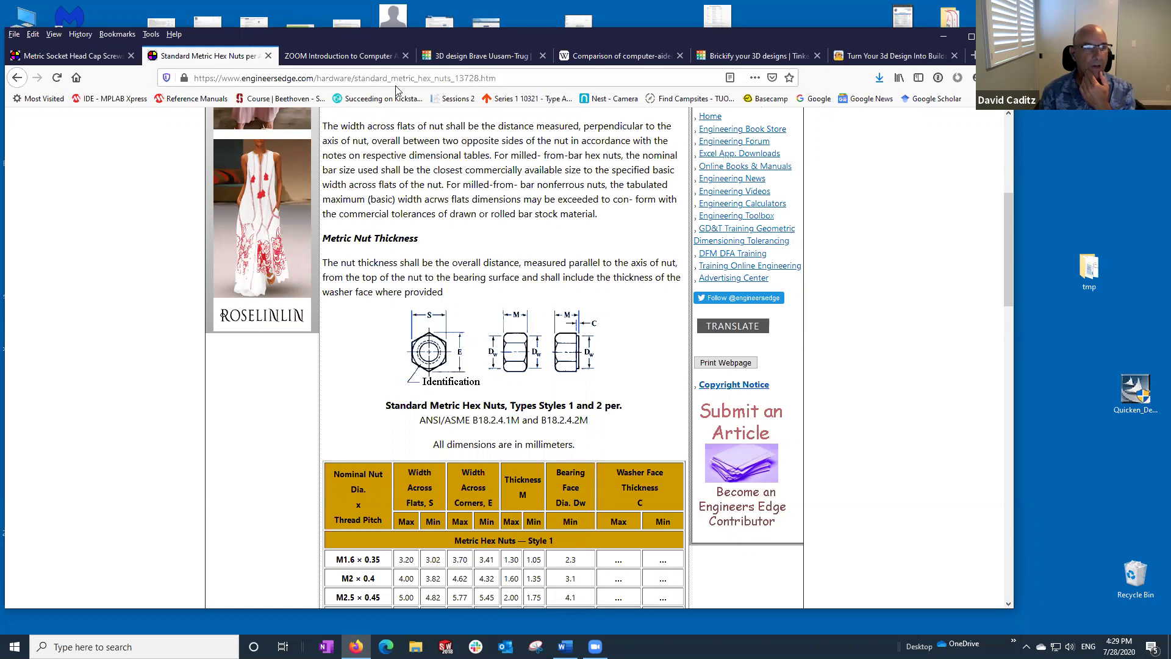
{"action": "left_click", "coordinate": [450, 59]}
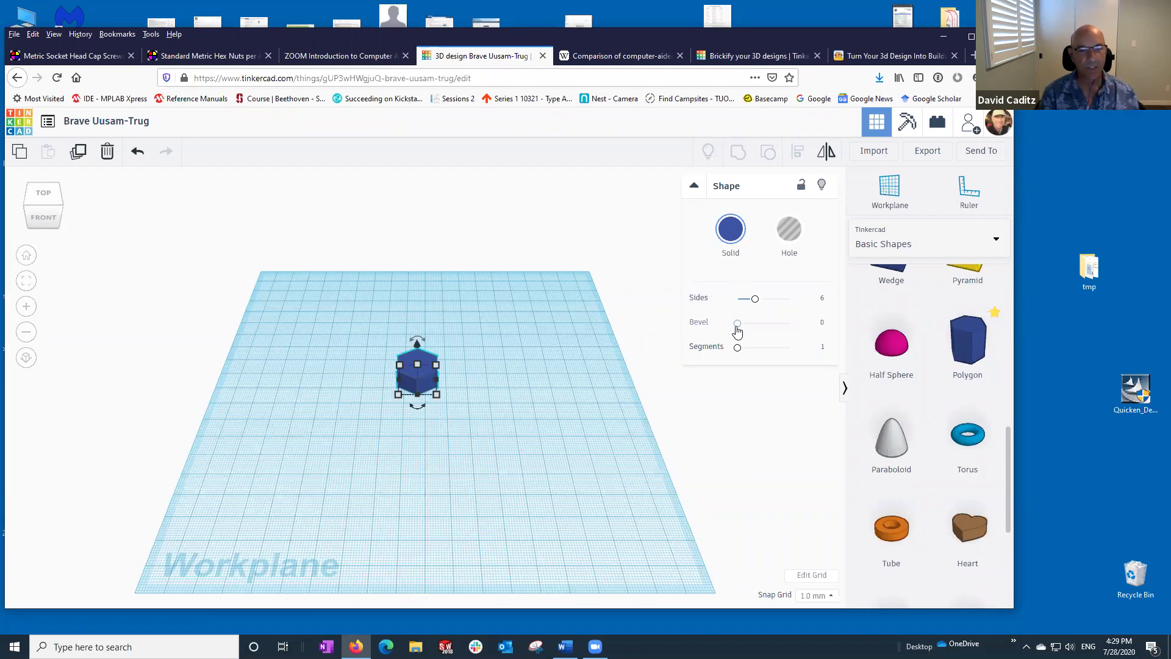
{"action": "left_click_drag", "start_coordinate": [741, 328], "coordinate": [749, 329]}
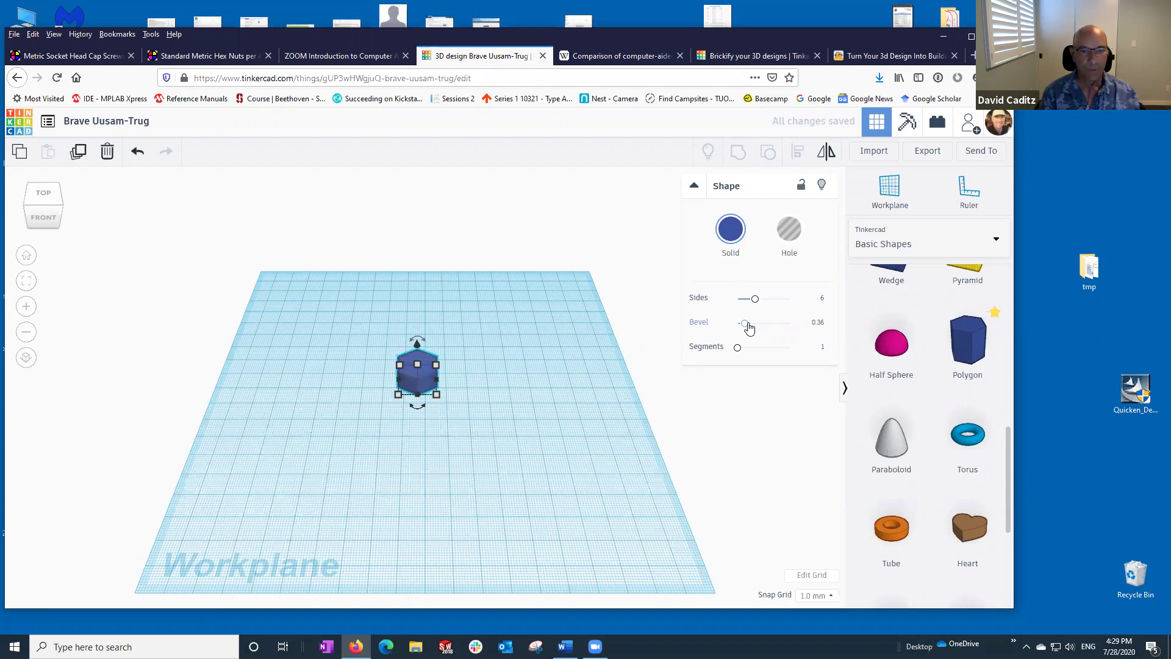
{"action": "left_click", "coordinate": [749, 328]}
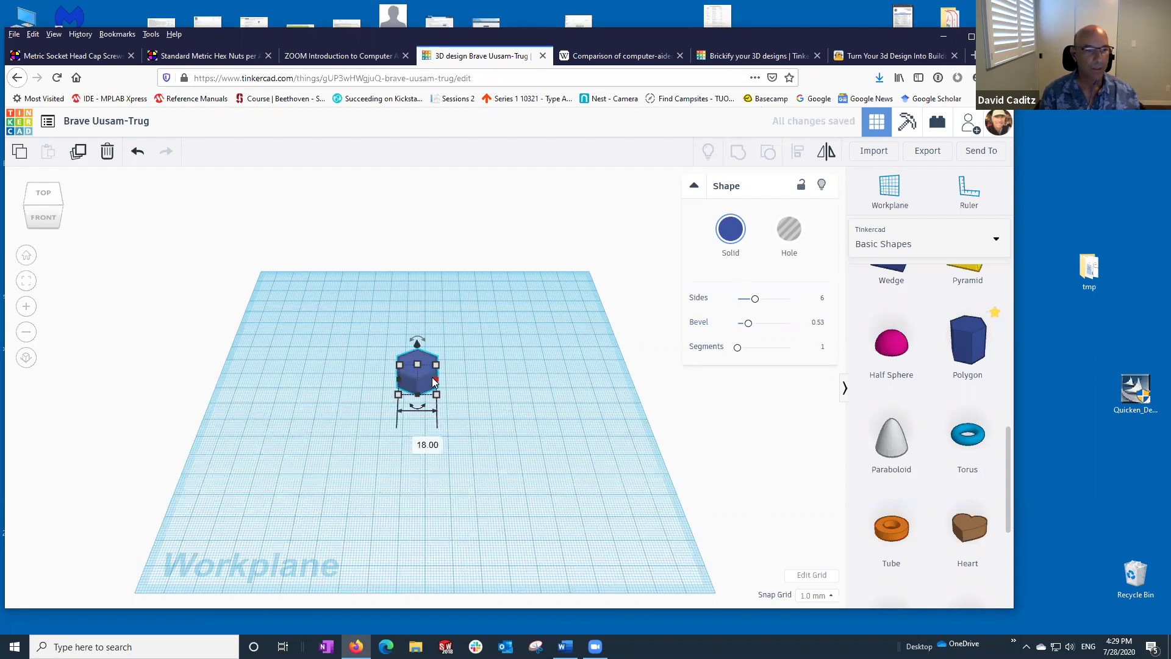
- Examine the bevelled edges of the hexagonal polygon up close and from farther away
{"action": "scroll", "coordinate": [422, 375], "scroll_direction": "down", "scroll_amount": 2}
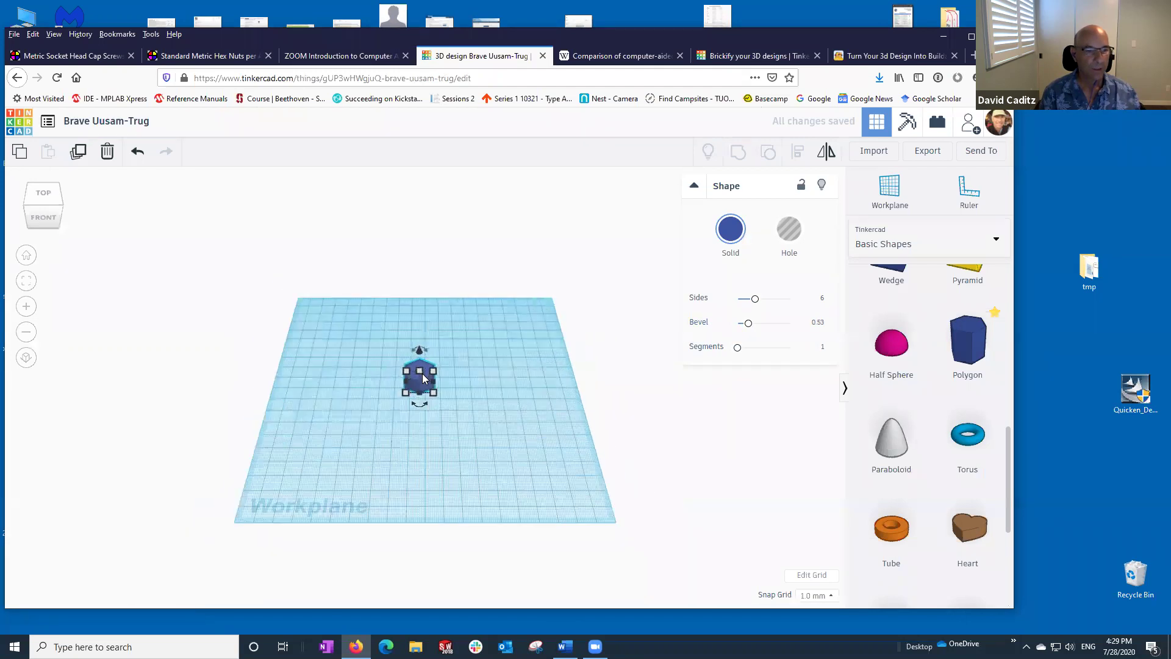
{"action": "scroll", "coordinate": [424, 378], "scroll_direction": "up", "scroll_amount": 2}
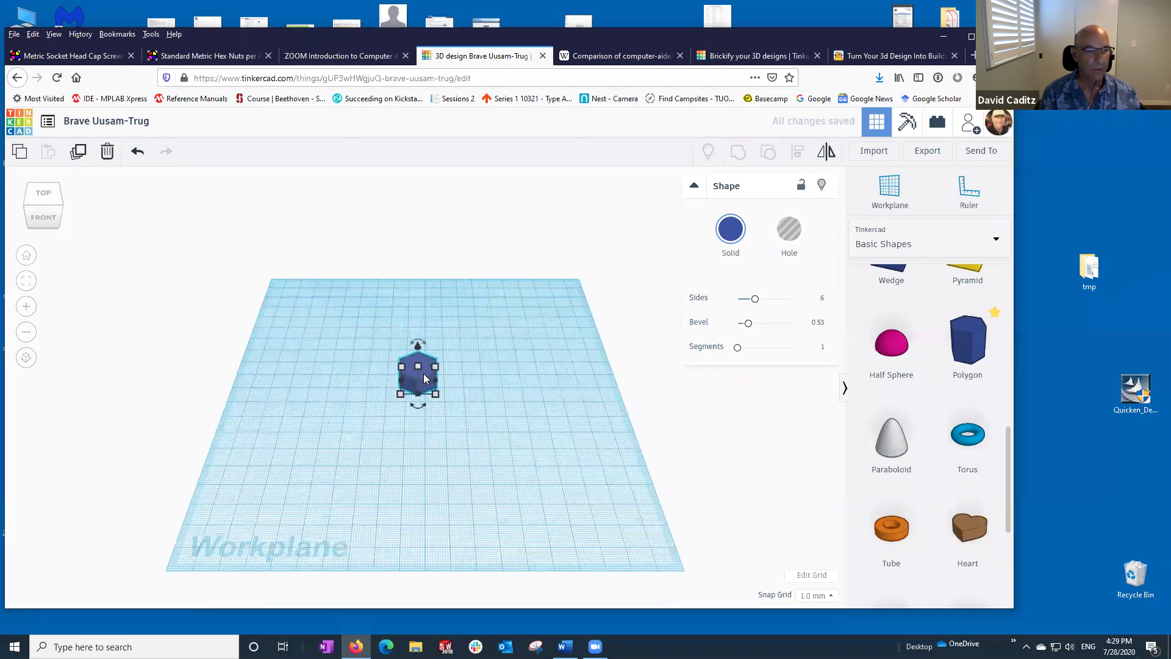
{"action": "scroll", "coordinate": [425, 378], "scroll_direction": "up", "scroll_amount": 1}
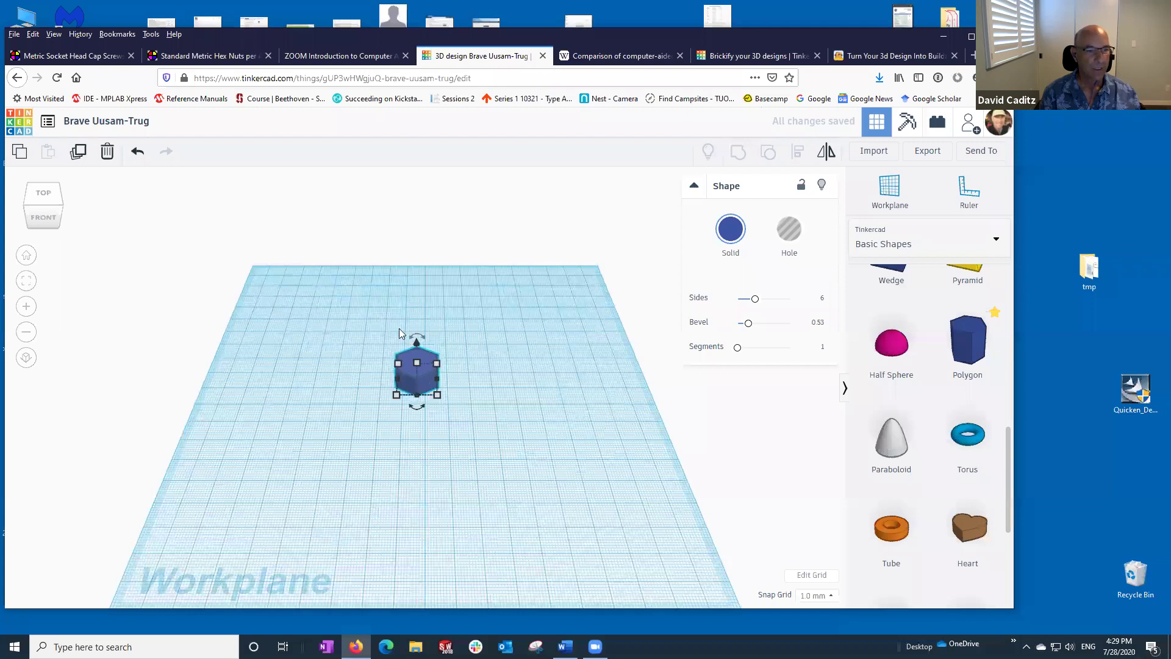
{"action": "scroll", "coordinate": [420, 327], "scroll_direction": "up", "scroll_amount": 1}
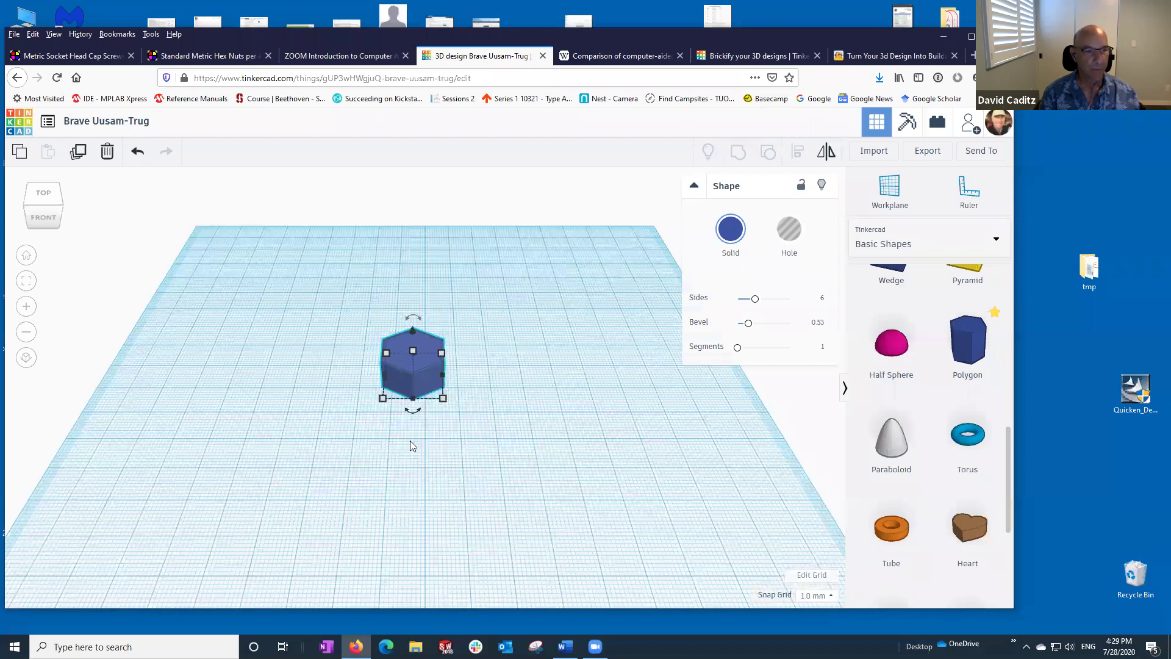
{"action": "scroll", "coordinate": [410, 440], "scroll_direction": "up", "scroll_amount": 1}
{"action": "scroll", "coordinate": [555, 443], "scroll_direction": "up", "scroll_amount": 3}
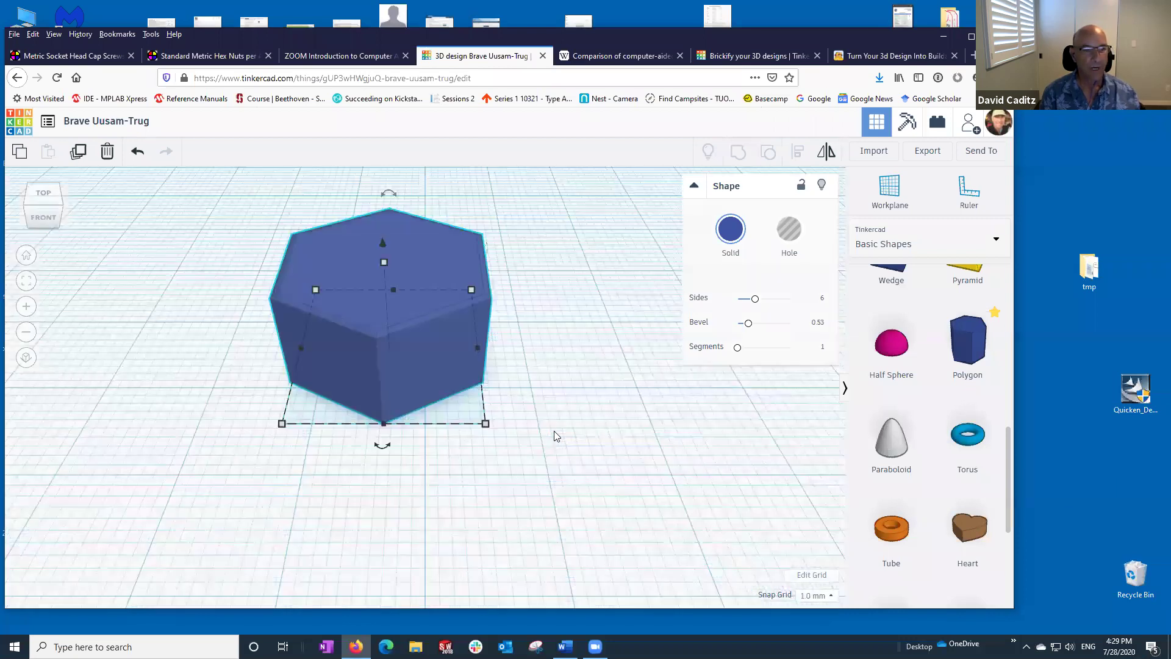
{"action": "scroll", "coordinate": [555, 435], "scroll_direction": "down", "scroll_amount": 1}
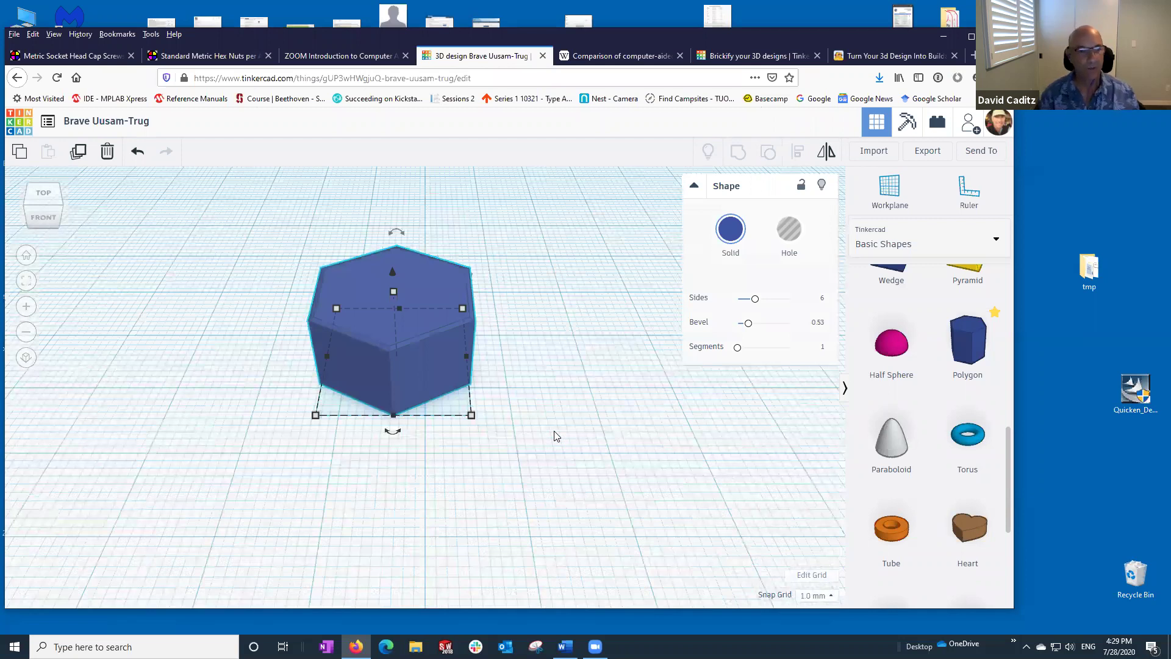
{"action": "scroll", "coordinate": [555, 436], "scroll_direction": "down", "scroll_amount": 1}
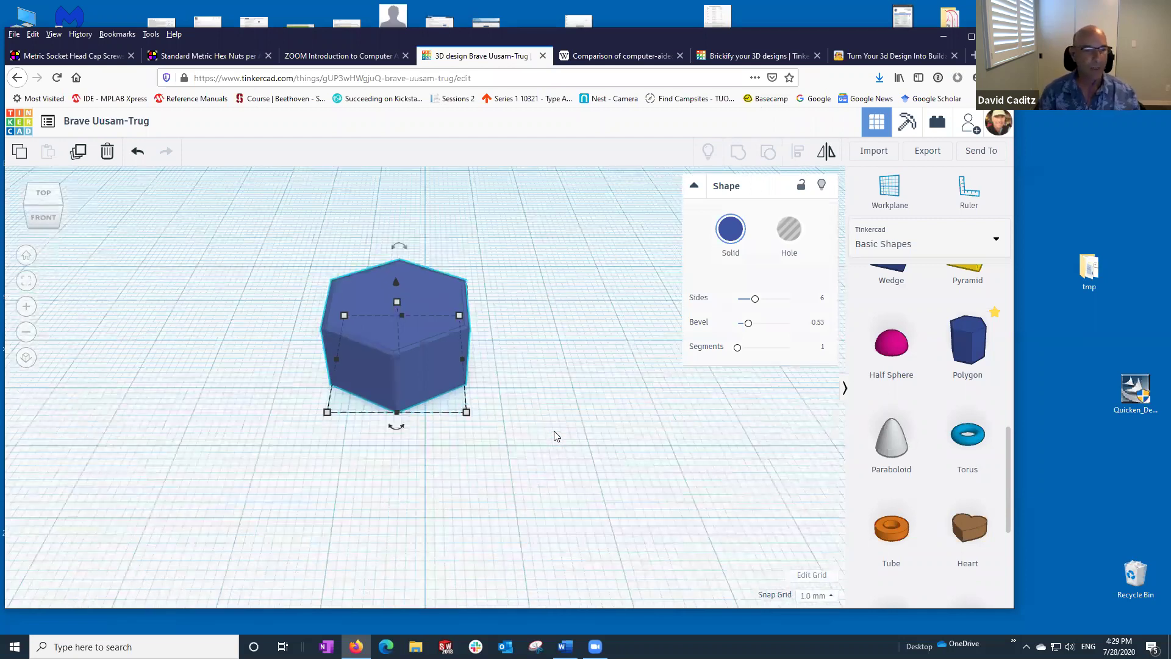
{"action": "scroll", "coordinate": [555, 435], "scroll_direction": "down", "scroll_amount": 2}
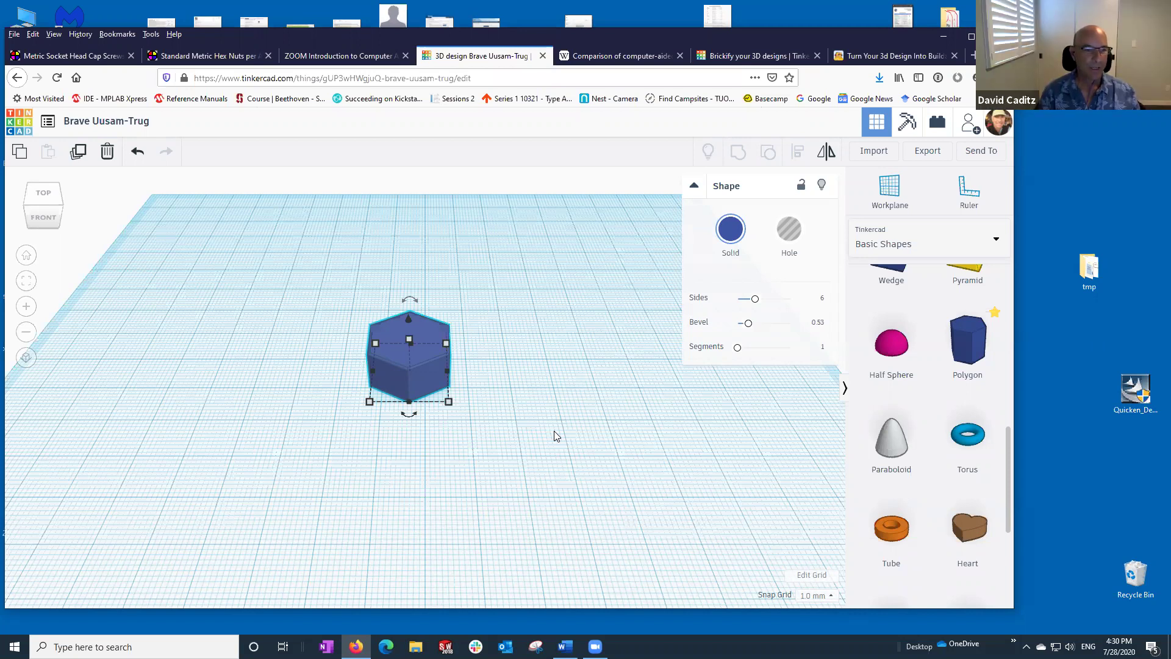
{"action": "left_click", "coordinate": [554, 431]}
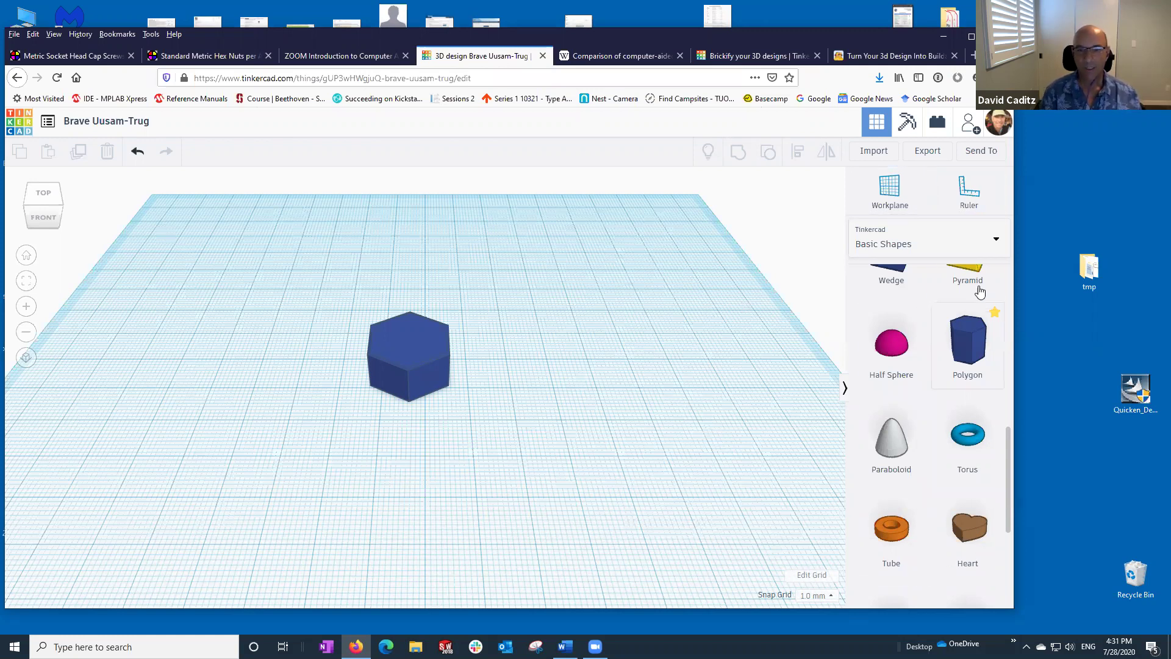
- Place an ISO metric thread from the featured shape generators on the workplane beside the hexagonal polygon
{"action": "left_click_drag", "start_coordinate": [1007, 474], "coordinate": [1003, 513]}
{"action": "scroll", "coordinate": [992, 305], "scroll_direction": "up", "scroll_amount": 10}
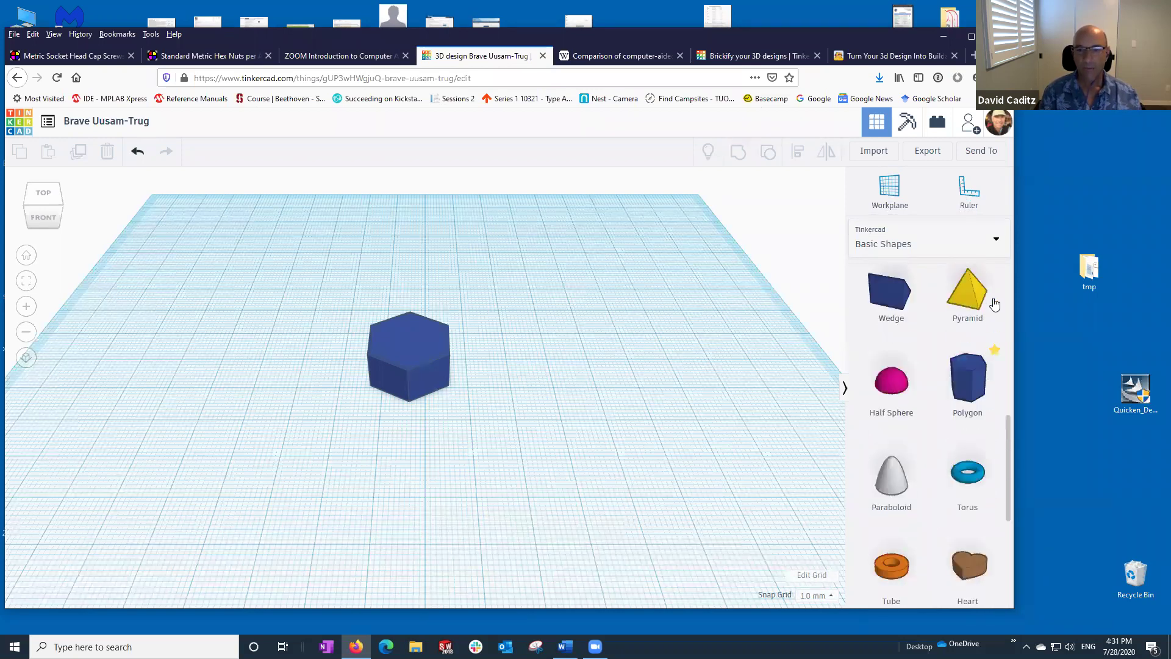
{"action": "left_click", "coordinate": [996, 245]}
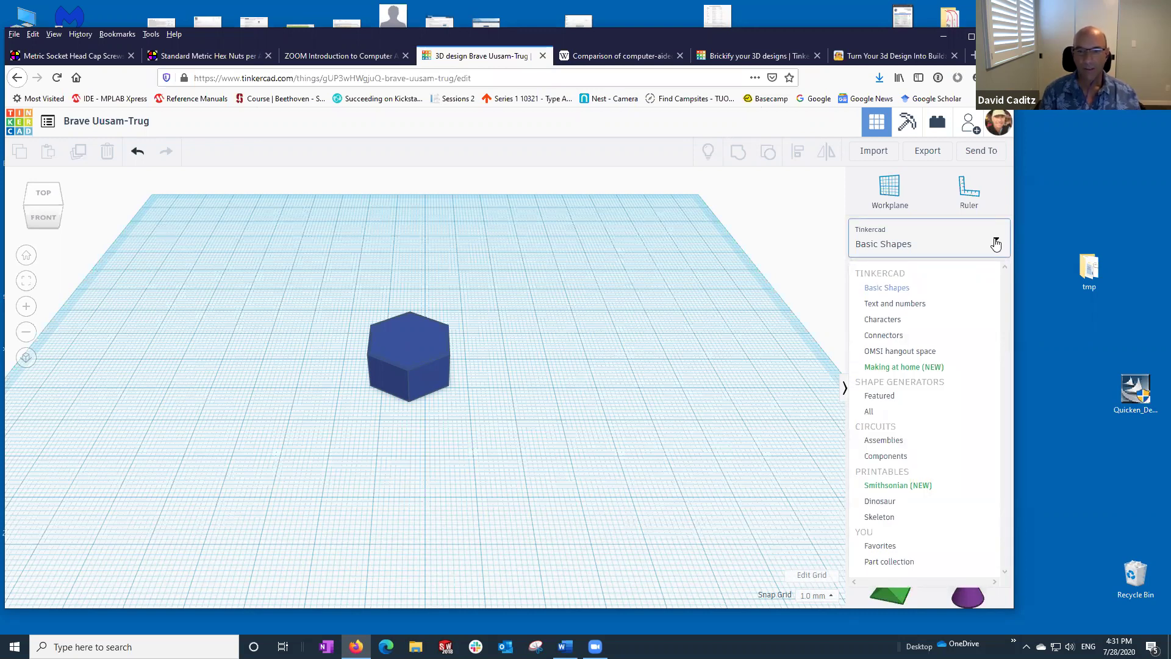
{"action": "left_click", "coordinate": [881, 401]}
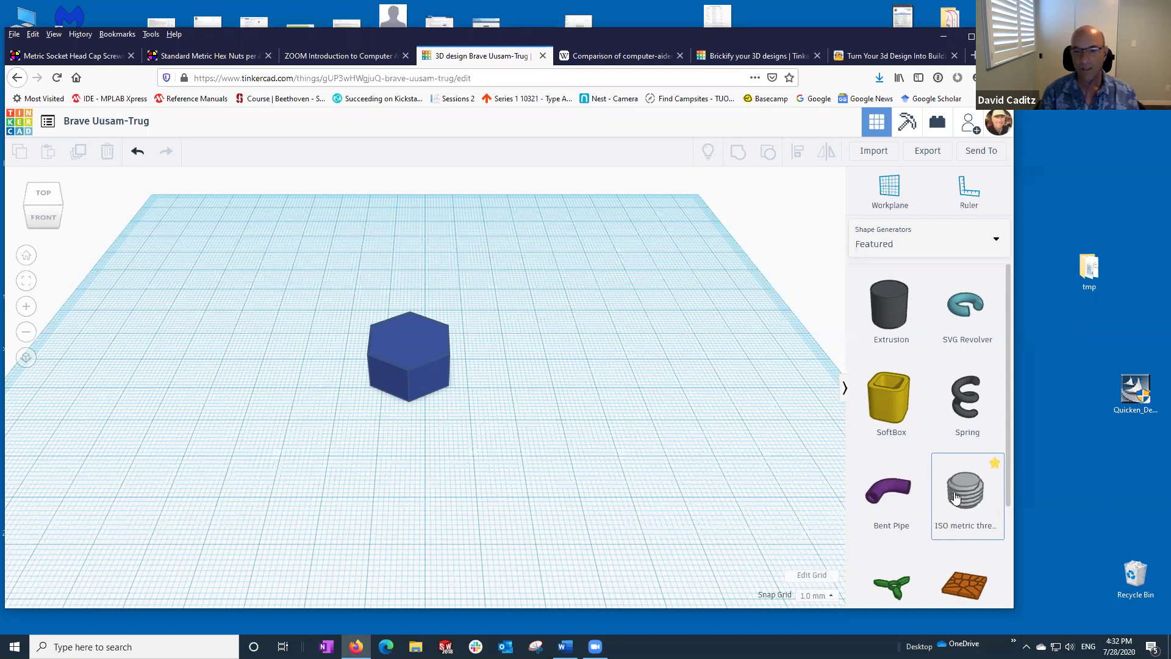
{"action": "left_click_drag", "start_coordinate": [967, 499], "coordinate": [545, 332]}
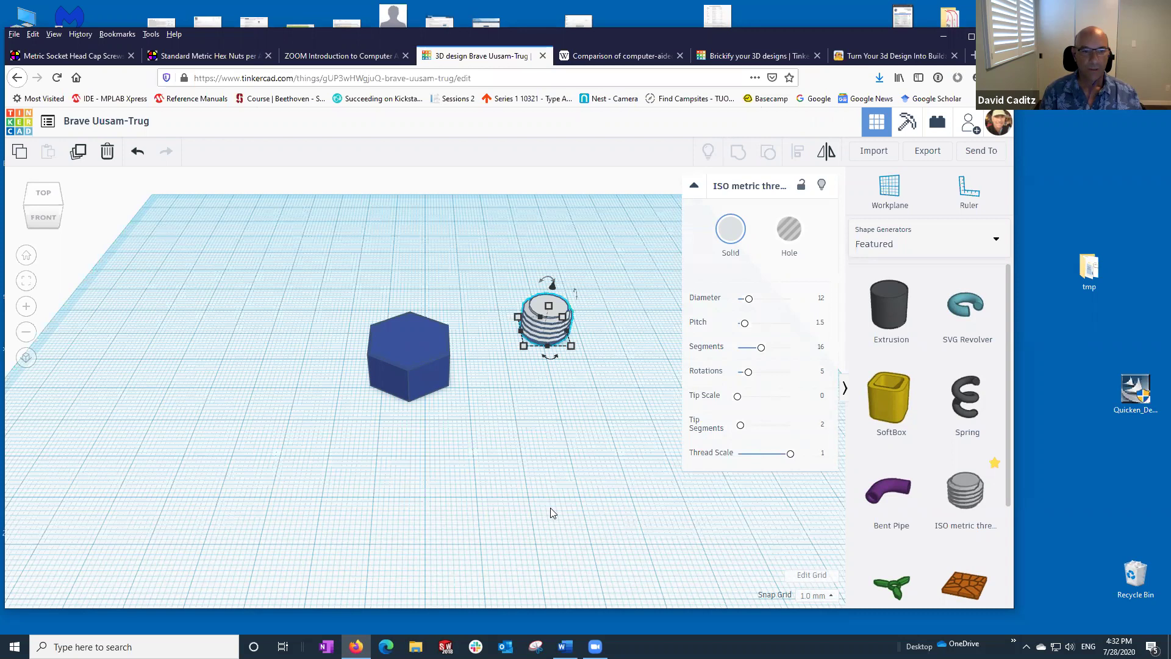
{"action": "left_click", "coordinate": [552, 513]}
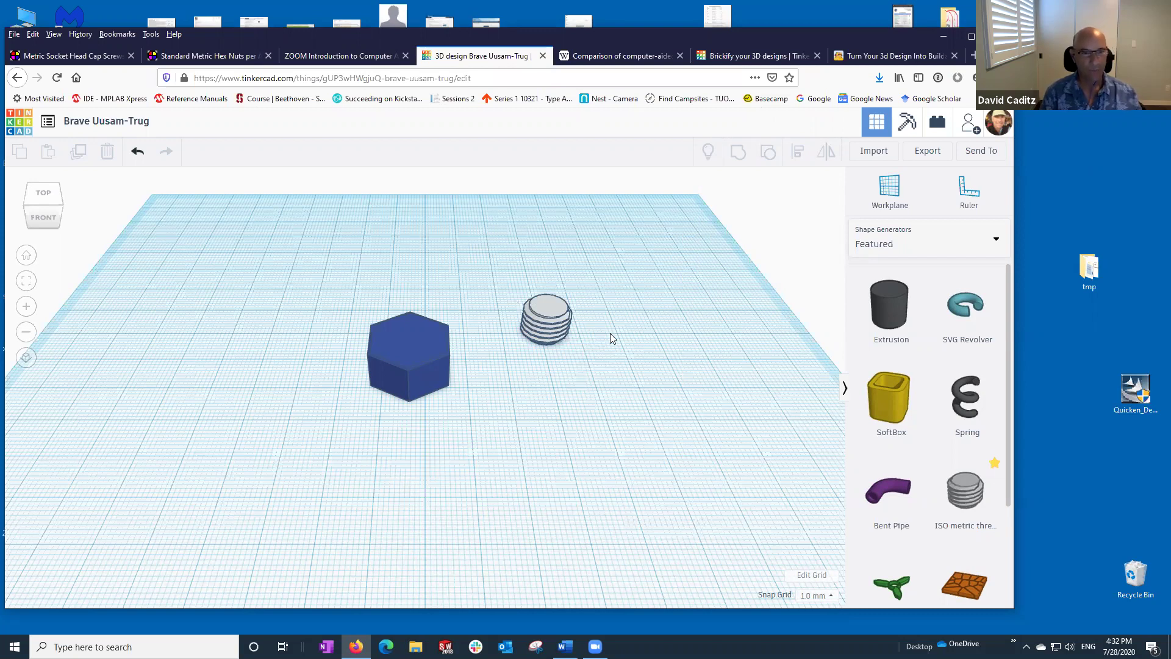
- Look up the M12 thread pitch in the hex nut table, and set the metric thread's pitch to 1.75
{"action": "left_click", "coordinate": [551, 312]}
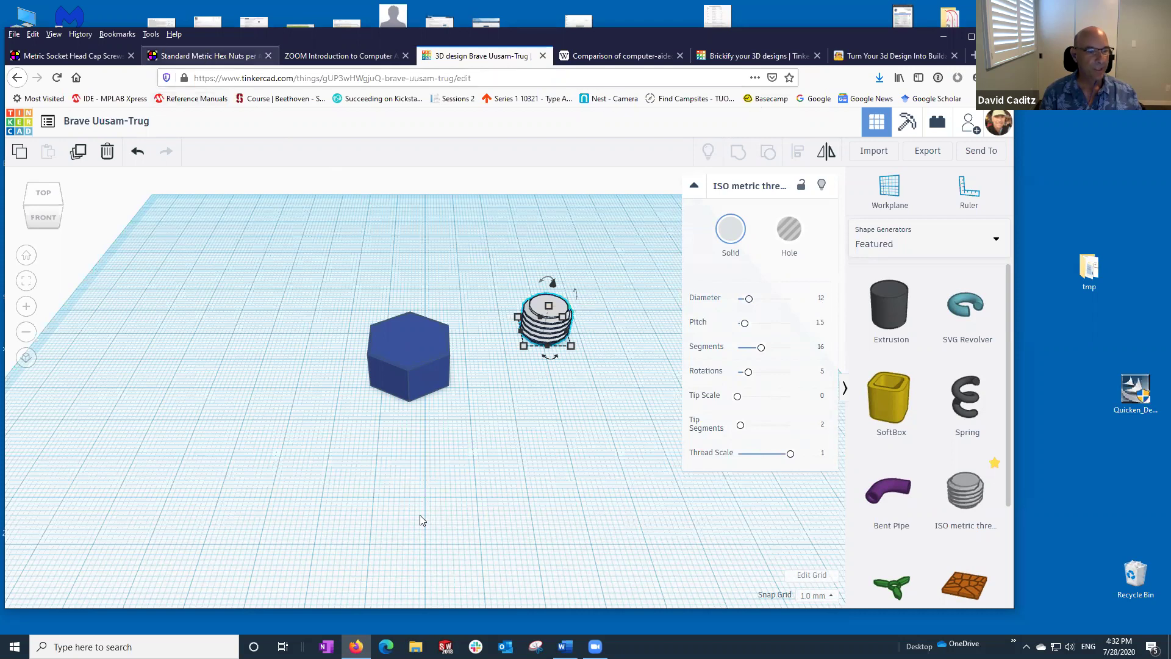
{"action": "key", "text": "ctrl+2"}
{"action": "scroll", "coordinate": [365, 457], "scroll_direction": "down", "scroll_amount": 6}
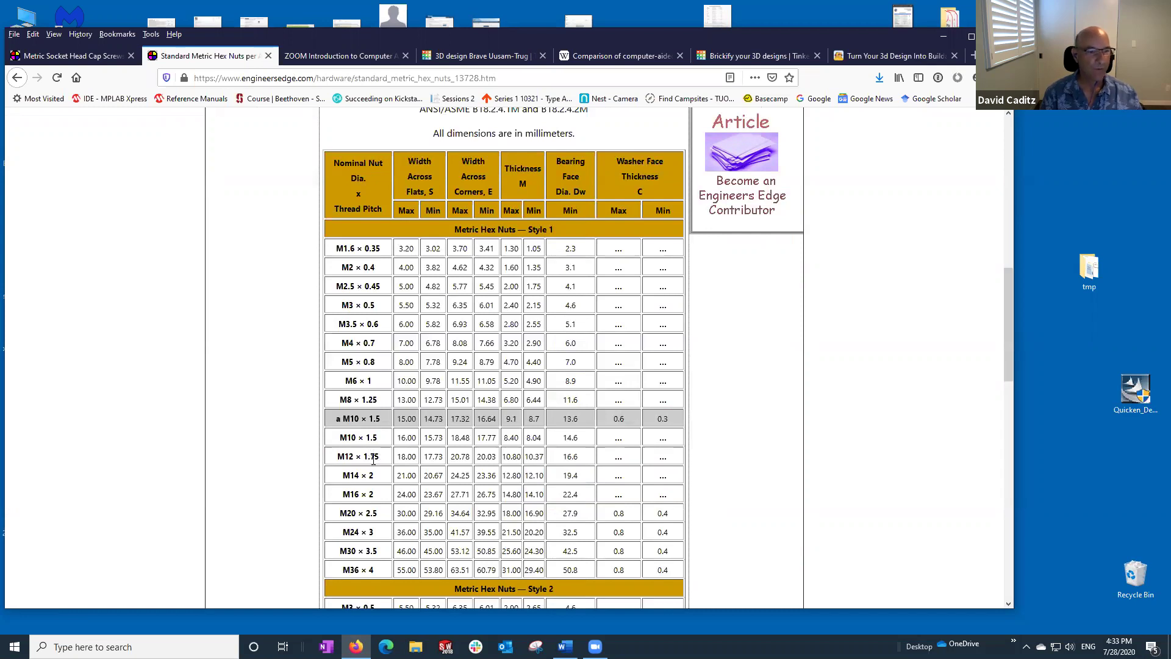
{"action": "left_click", "coordinate": [449, 57]}
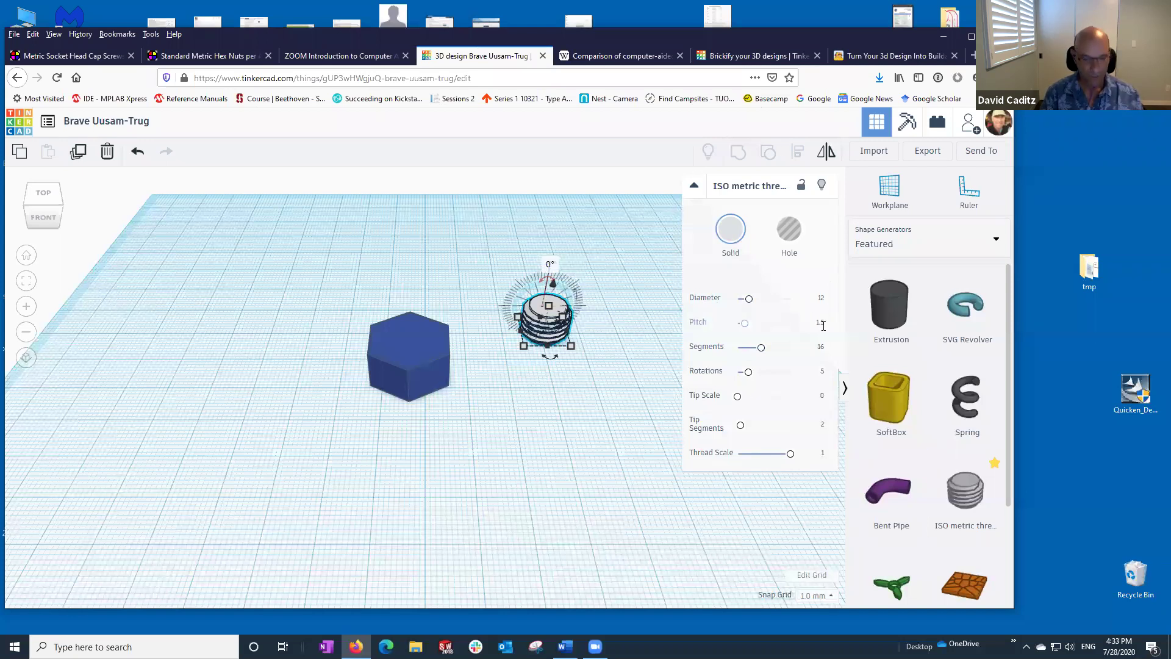
{"action": "left_click", "coordinate": [823, 325]}
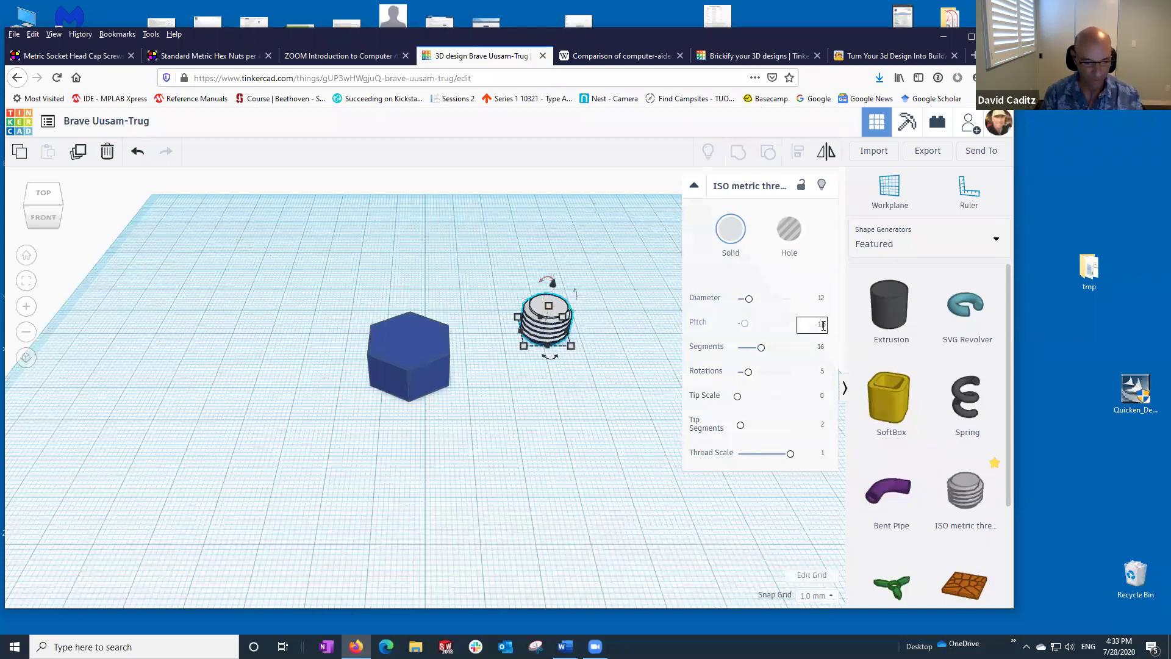
{"action": "left_click", "coordinate": [631, 444]}
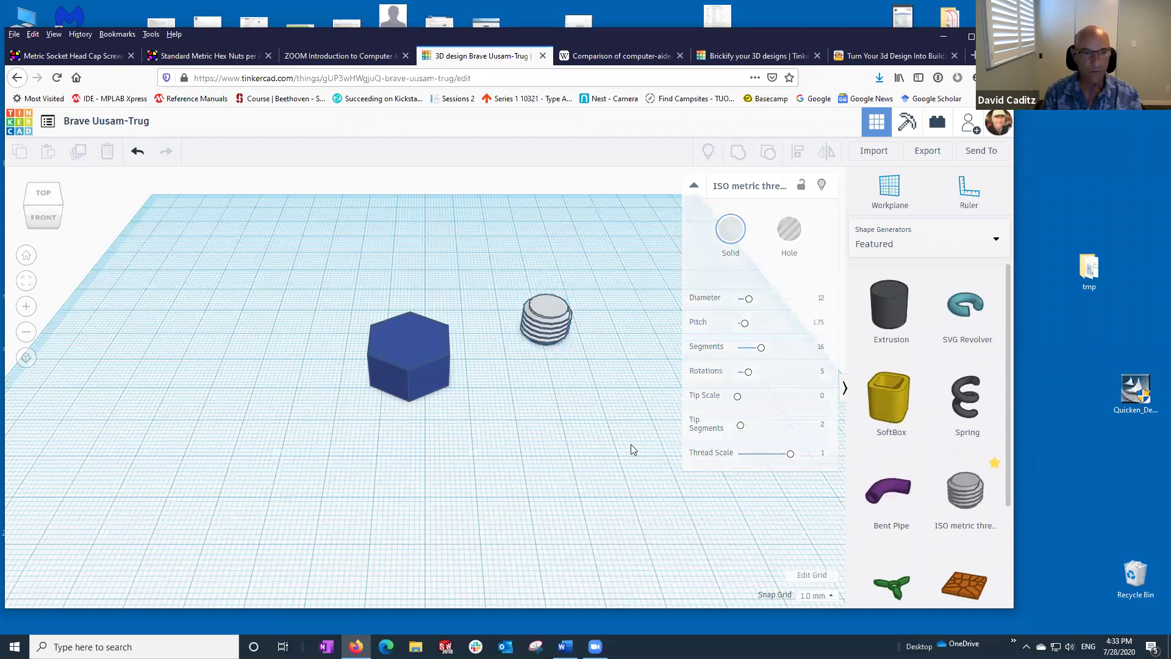
- Lengthen the metric thread by setting its rotations to 10
{"action": "left_click", "coordinate": [570, 329]}
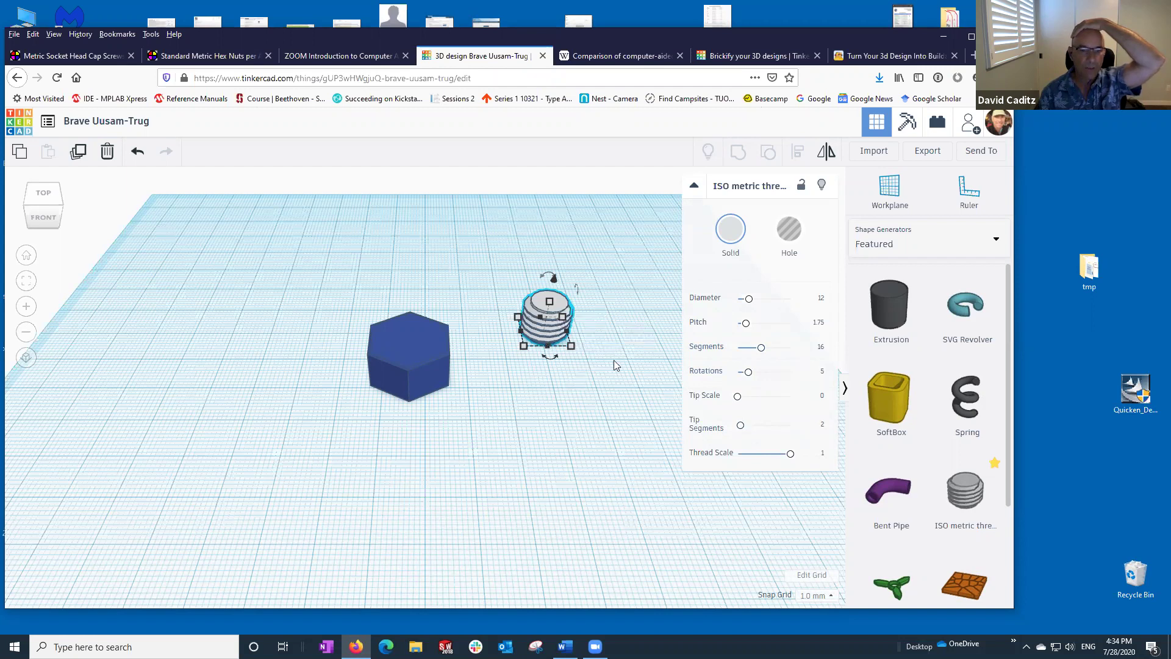
{"action": "left_click_drag", "start_coordinate": [748, 372], "coordinate": [762, 373]}
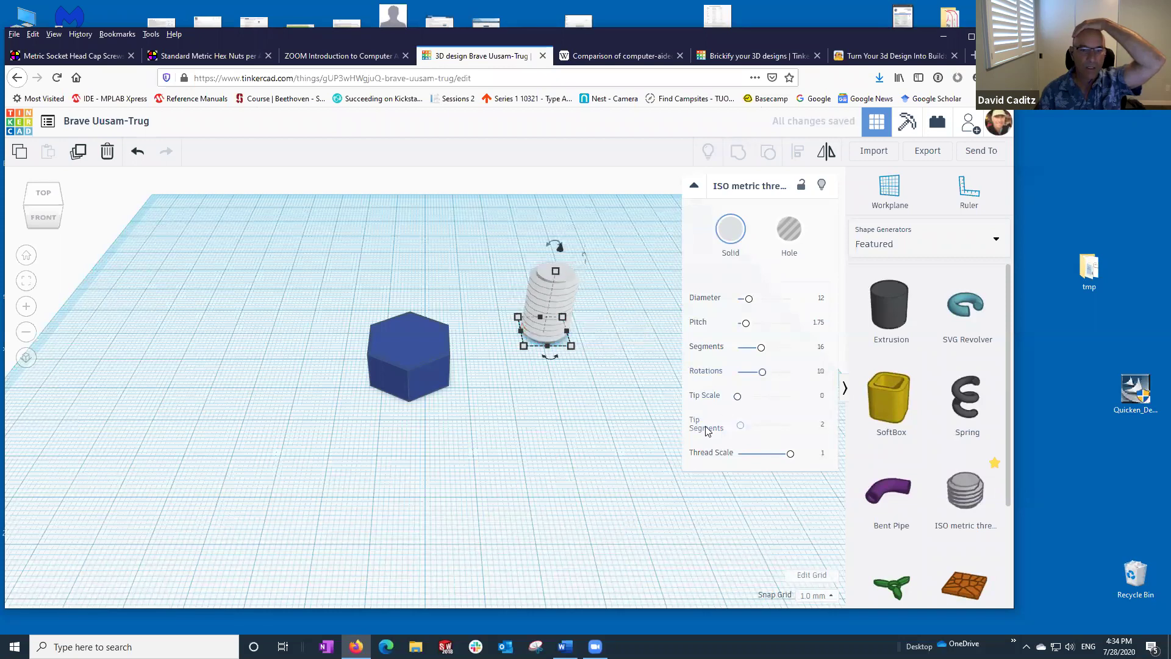
{"action": "left_click", "coordinate": [622, 432]}
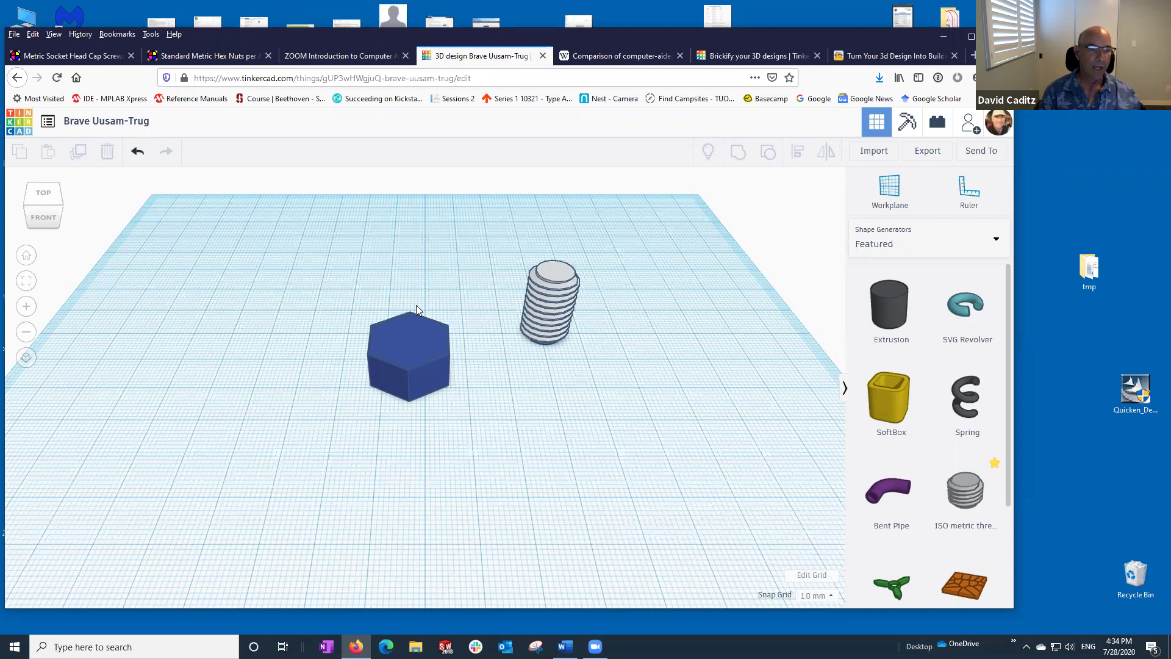
- Turn the metric thread into a hole and move it 35 mm sideways and 15 mm forward onto the hexagonal polygon
{"action": "left_click", "coordinate": [553, 277]}
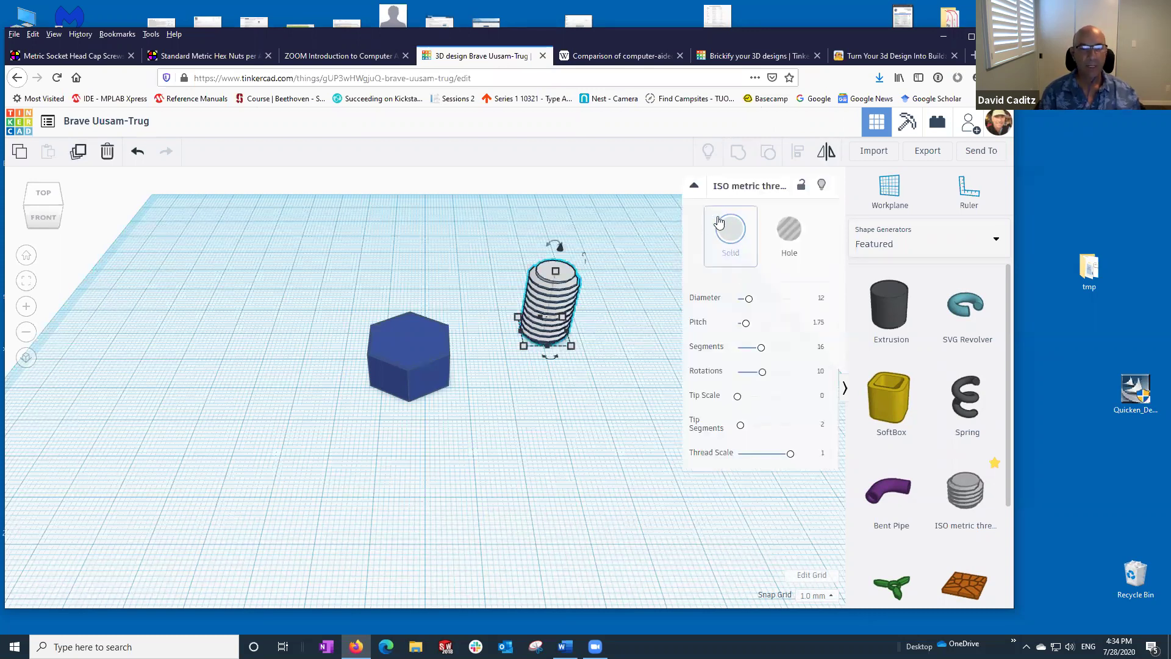
{"action": "left_click", "coordinate": [789, 235]}
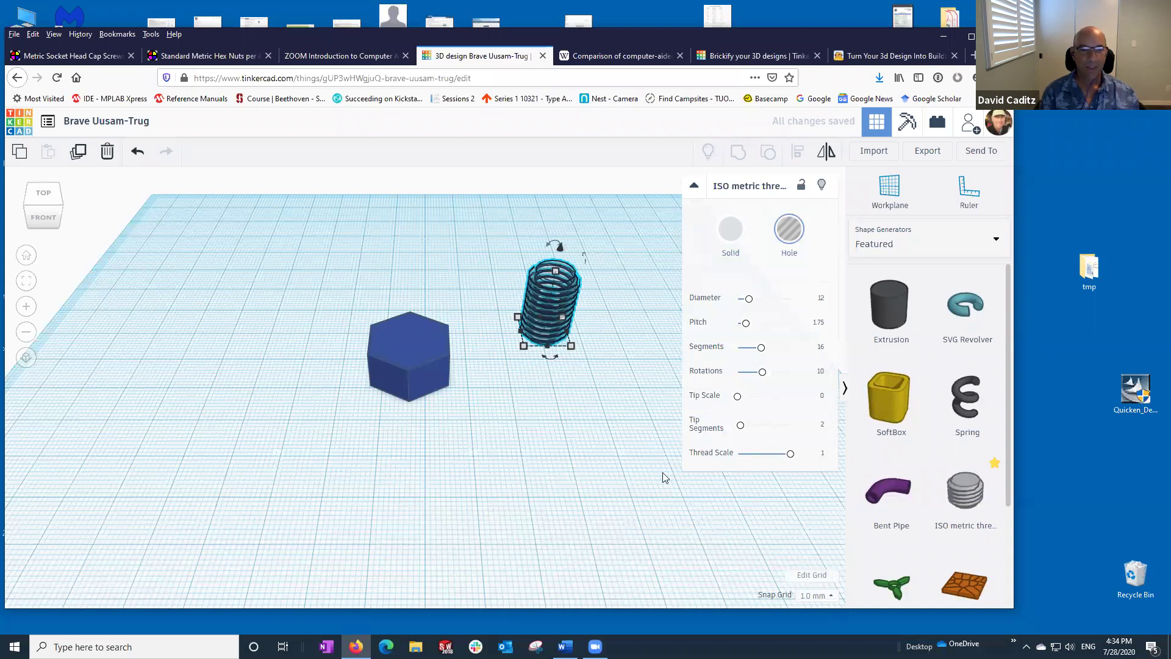
{"action": "left_click_drag", "start_coordinate": [550, 299], "coordinate": [403, 340]}
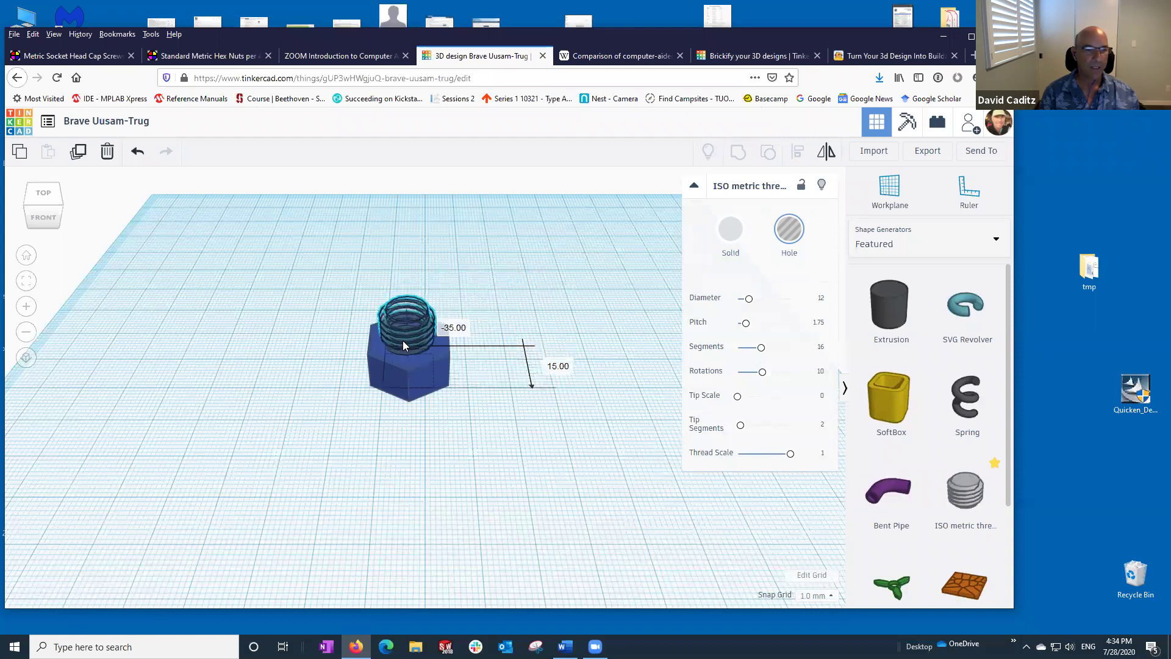
{"action": "left_click", "coordinate": [530, 519]}
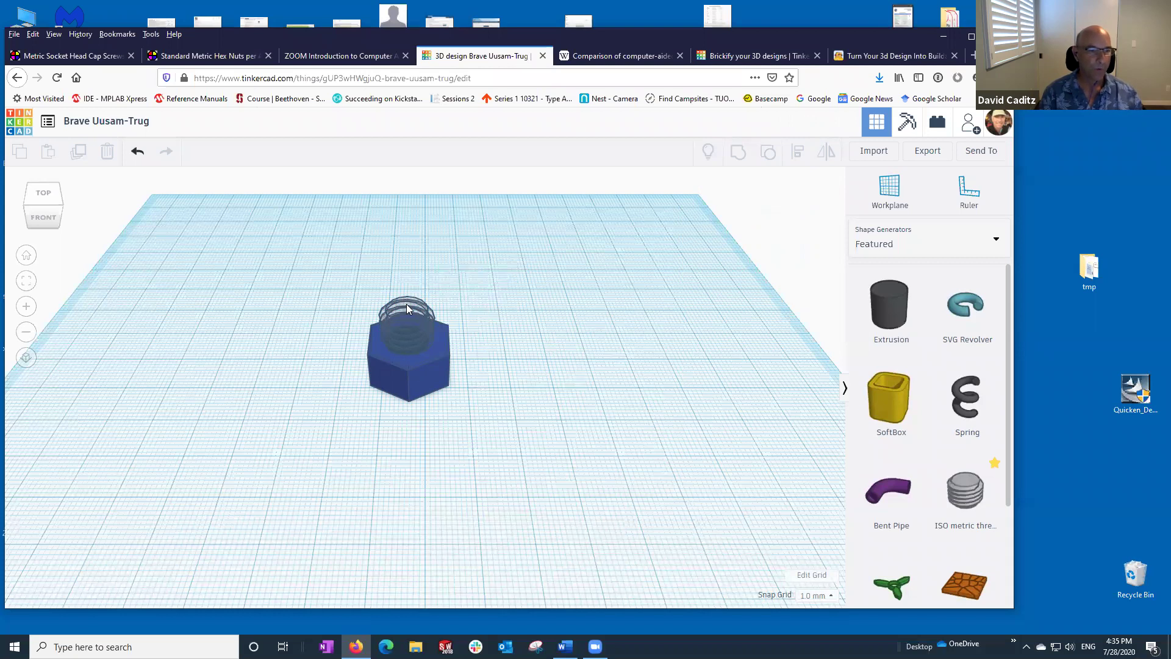
- Align the thread hole with the centre of the hexagonal polygon in both width and depth
{"action": "left_click", "coordinate": [427, 373]}
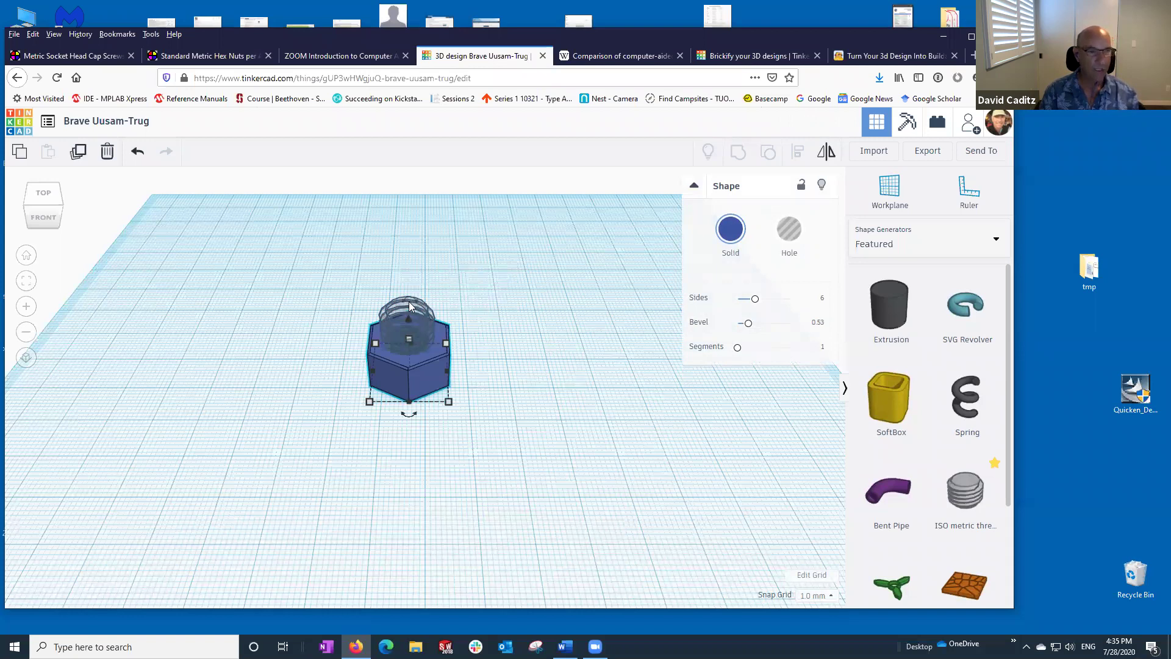
{"action": "left_click_drag", "start_coordinate": [409, 305], "coordinate": [394, 309]}
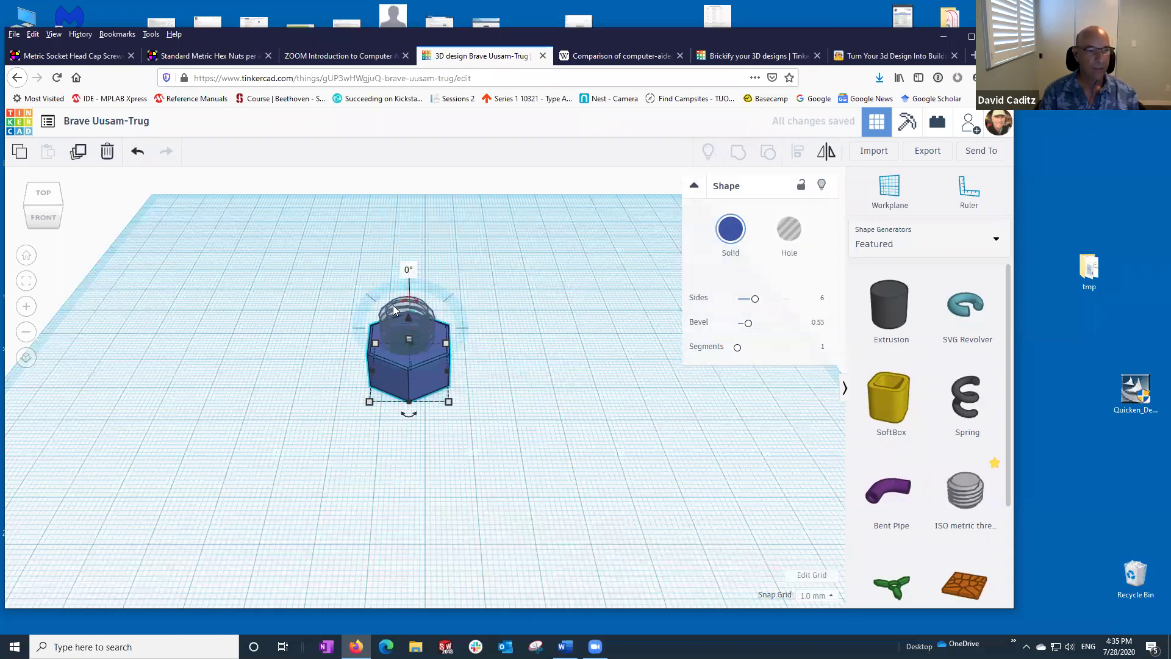
{"action": "left_click", "coordinate": [394, 309], "text": "shift"}
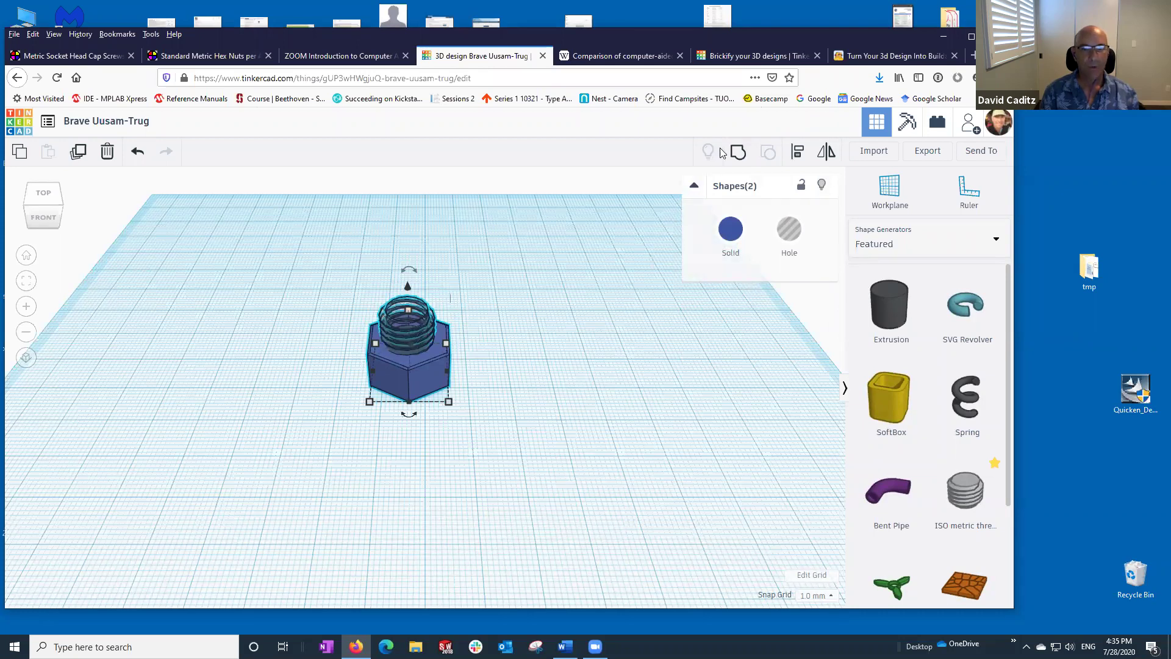
{"action": "left_click", "coordinate": [799, 153]}
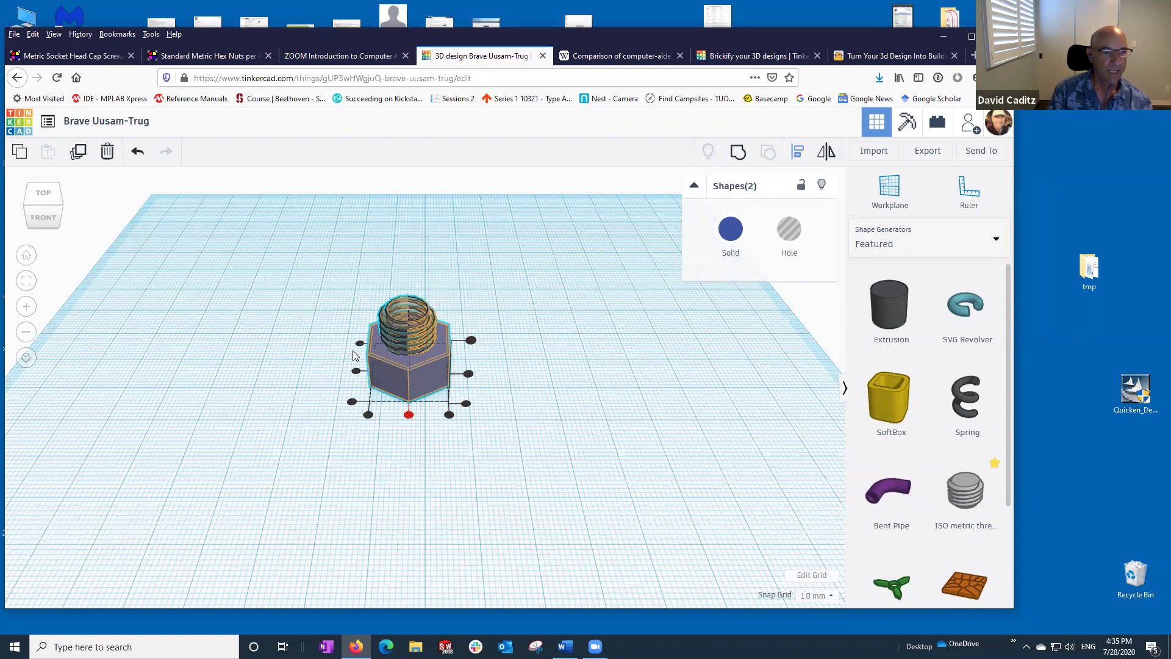
{"action": "left_click", "coordinate": [356, 371]}
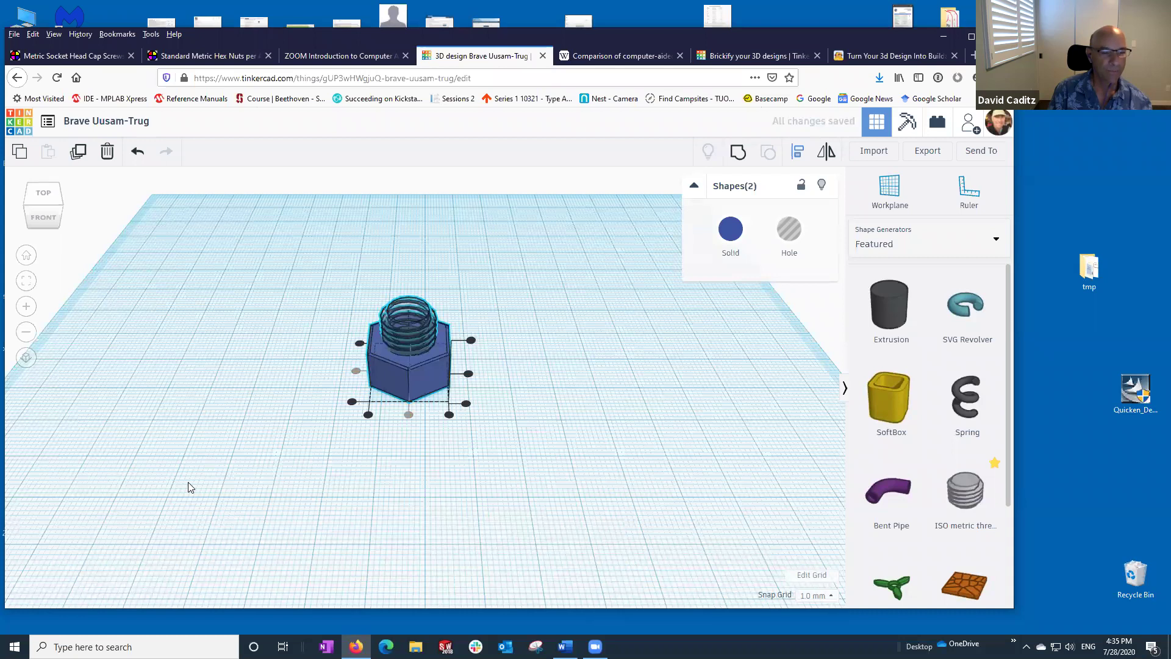
{"action": "left_click", "coordinate": [352, 403]}
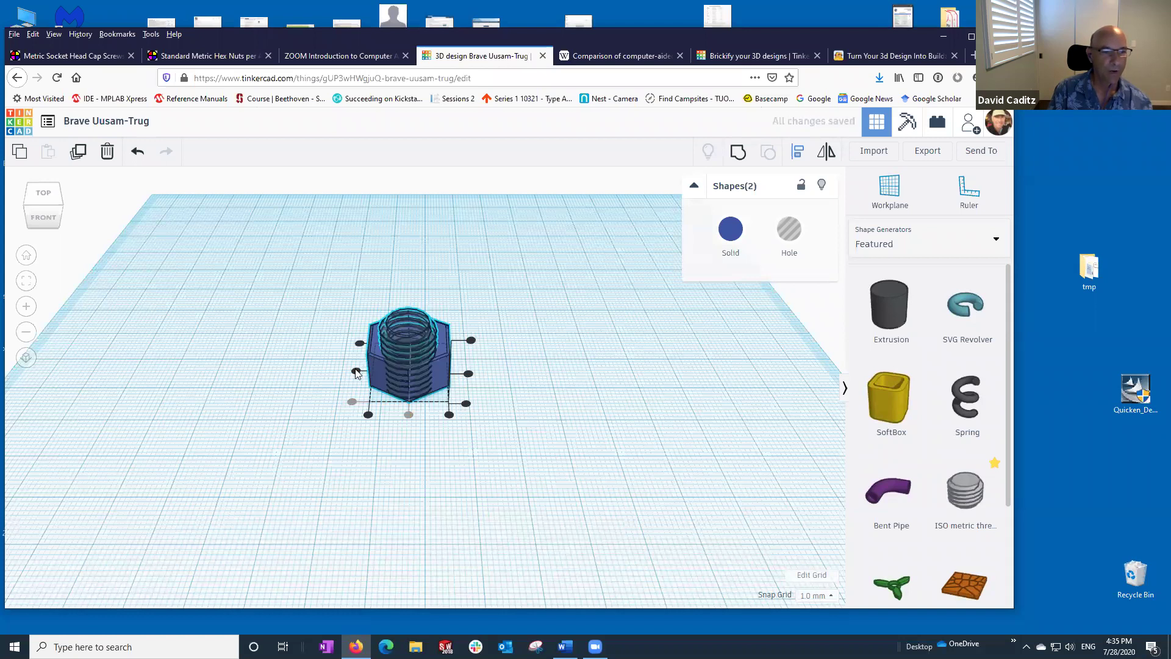
{"action": "left_click", "coordinate": [356, 371]}
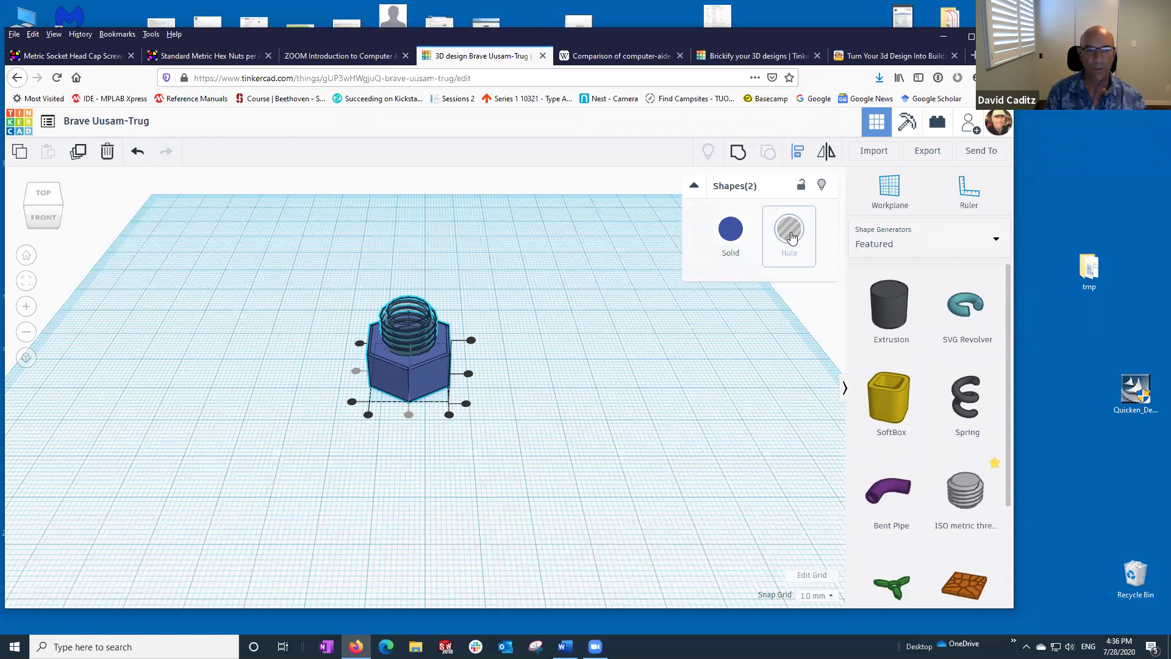
{"action": "left_click", "coordinate": [608, 449]}
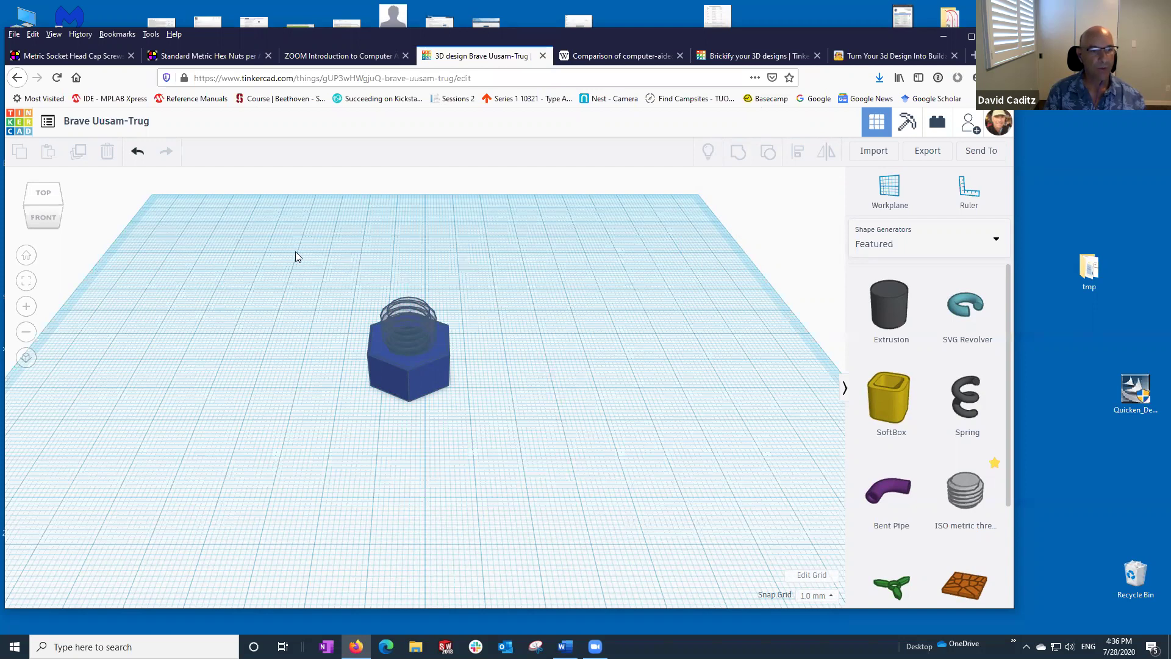
- Group the hexagonal polygon with the thread hole to cut the threaded opening through the nut
{"action": "left_click_drag", "start_coordinate": [287, 253], "coordinate": [524, 465]}
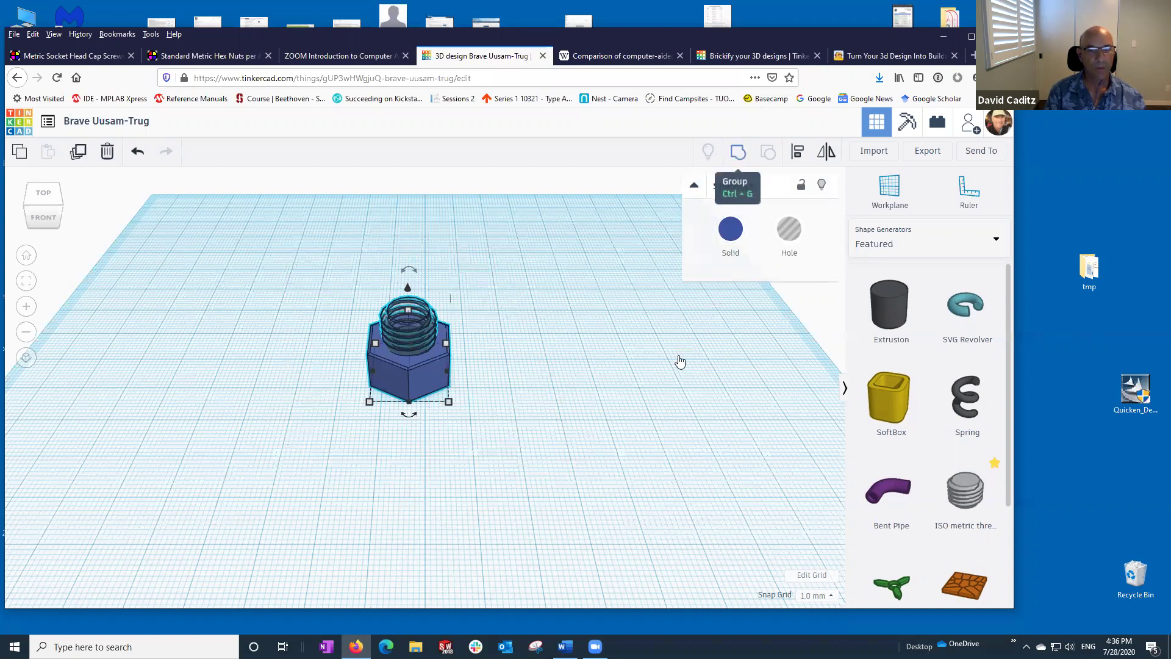
{"action": "left_click", "coordinate": [739, 153]}
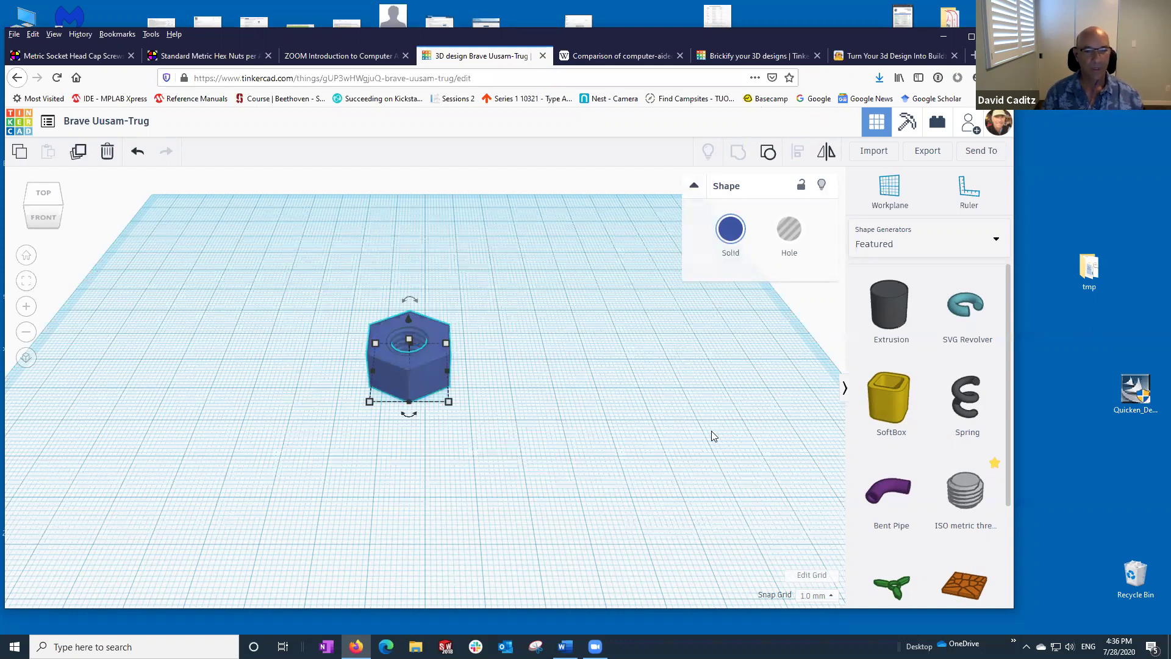
{"action": "left_click", "coordinate": [498, 362]}
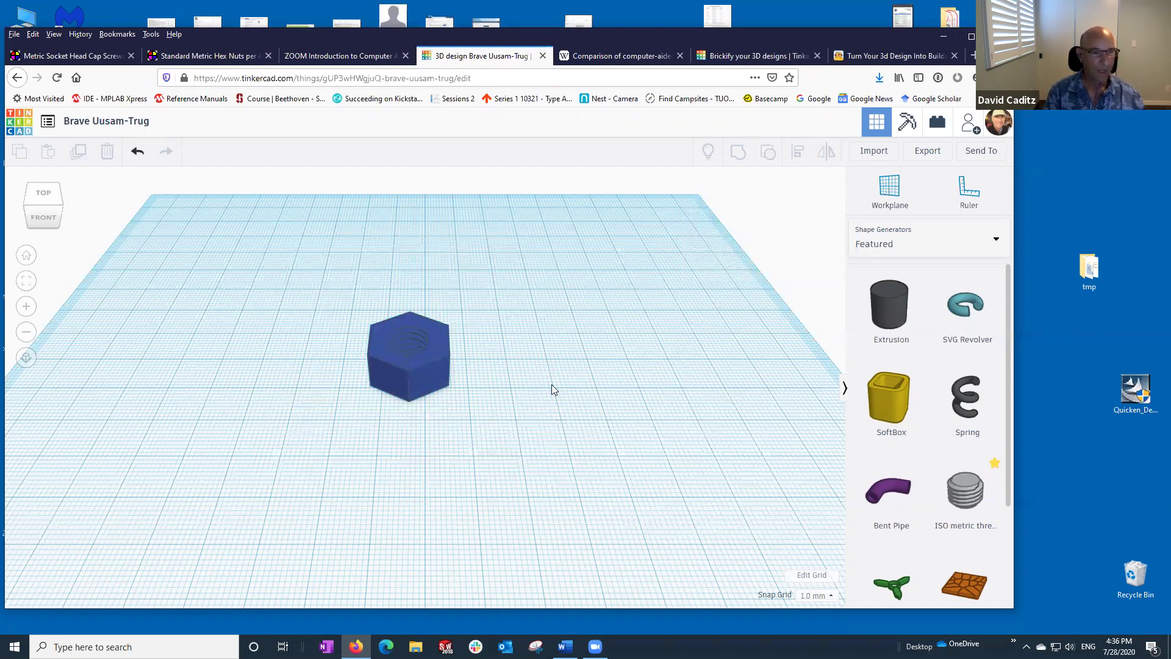
{"action": "right_click_drag", "start_coordinate": [512, 474], "coordinate": [537, 436]}
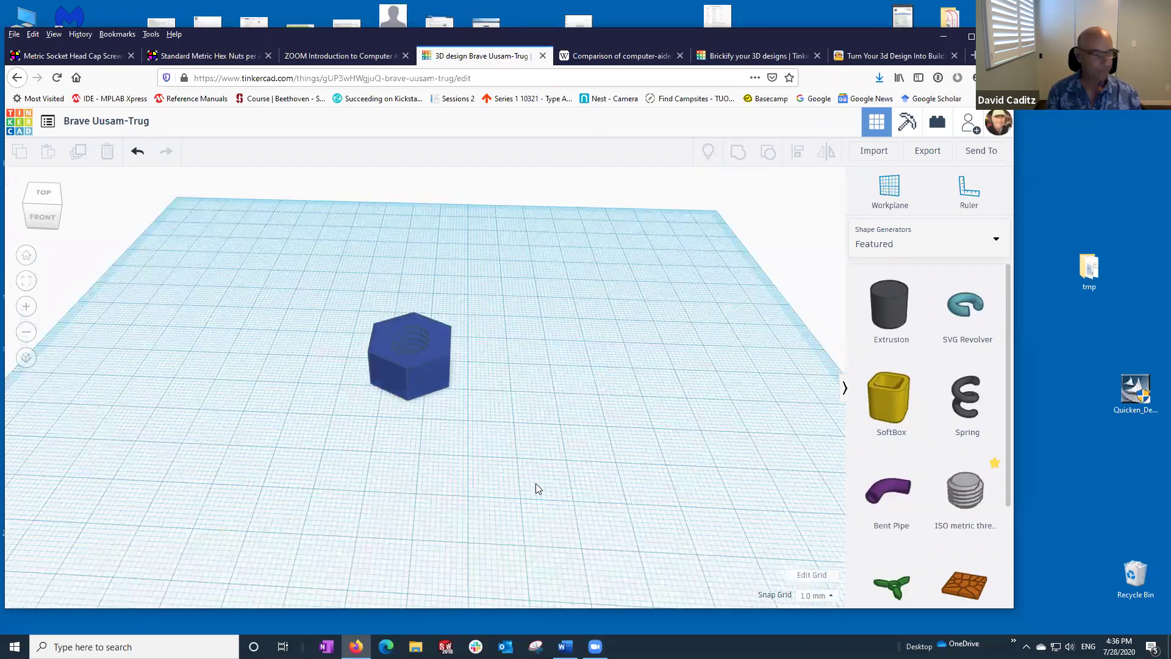
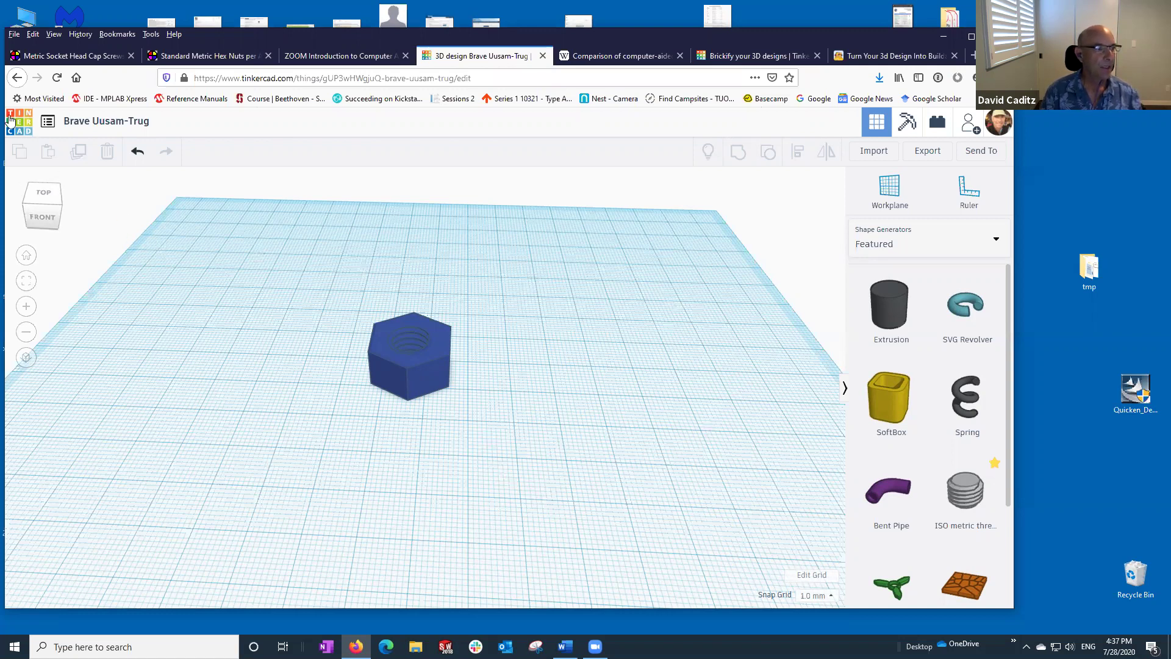
- Rename the design "M12 nut 2" and return to the dashboard of recent designs
{"action": "left_click", "coordinate": [83, 121]}
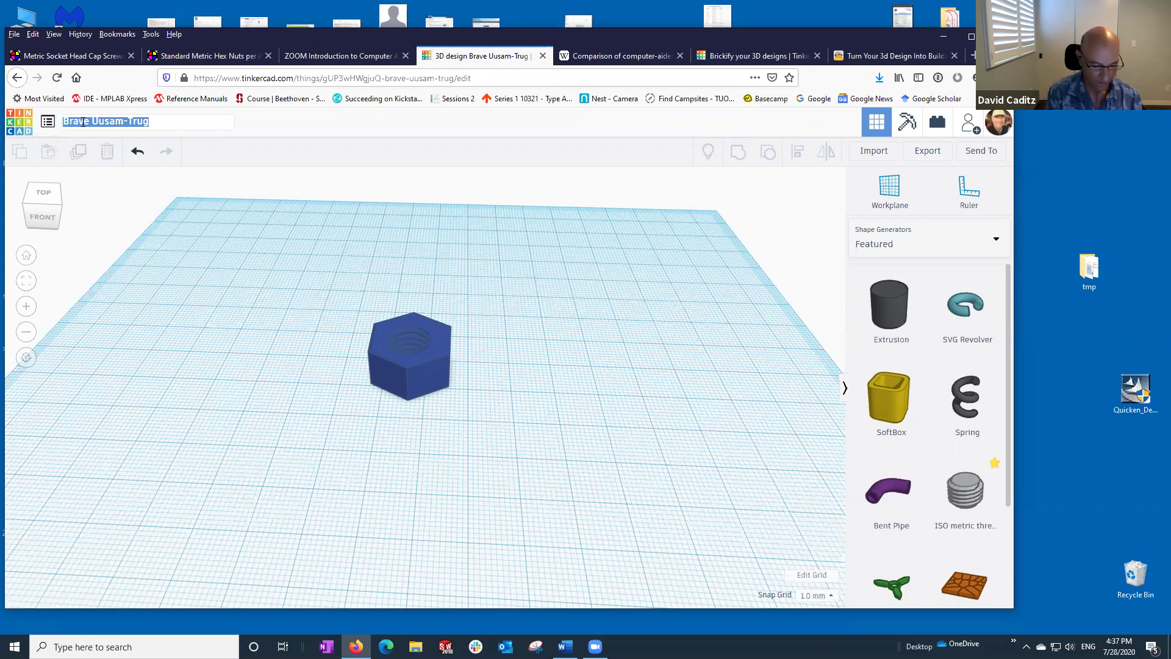
{"action": "type", "text": "M"}
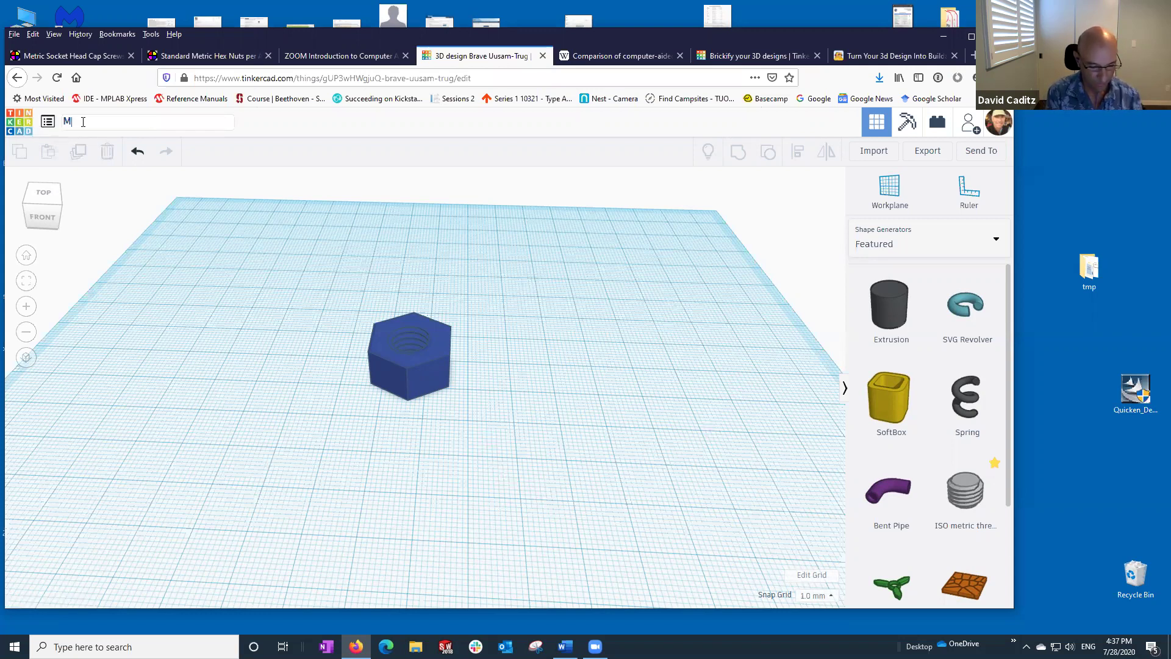
{"action": "type", "text": "12 nut 2"}
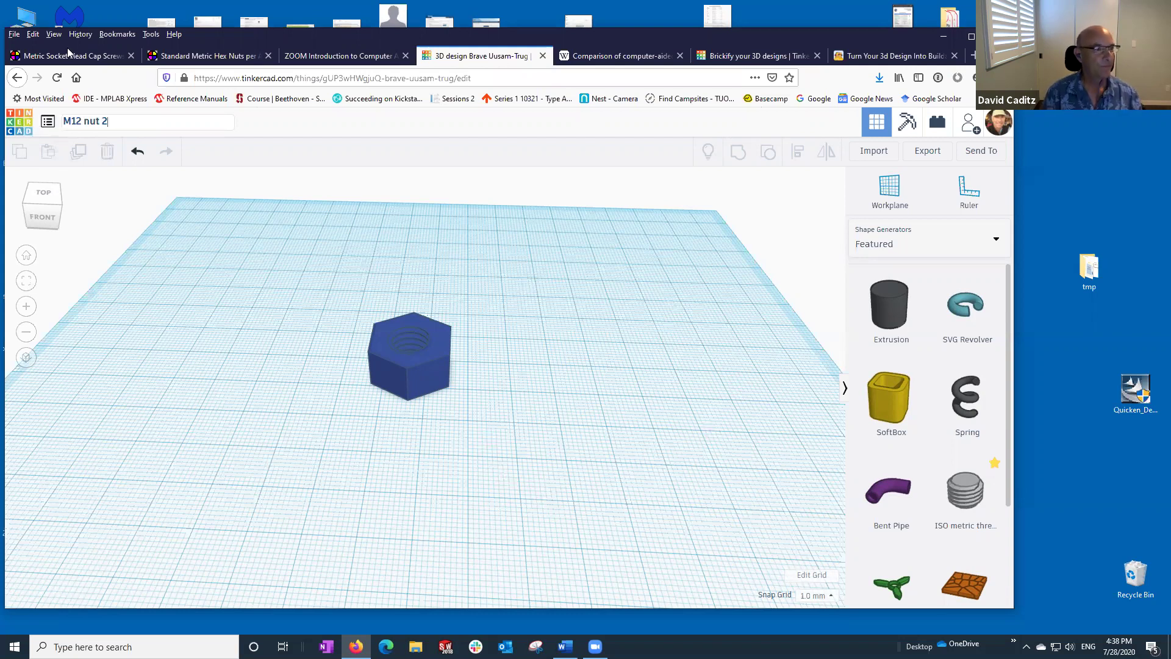
{"action": "left_click", "coordinate": [76, 419]}
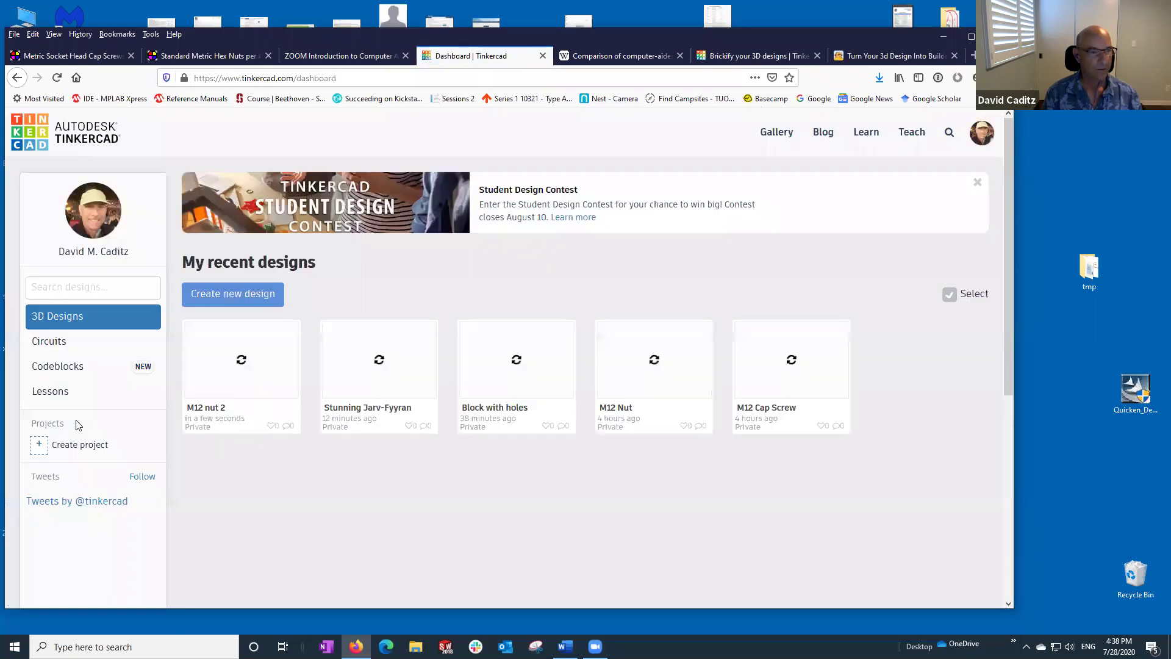
- Preview the existing M12 Cap Screw design from the recent designs, and close the preview
{"action": "mouse_move", "coordinate": [211, 364]}
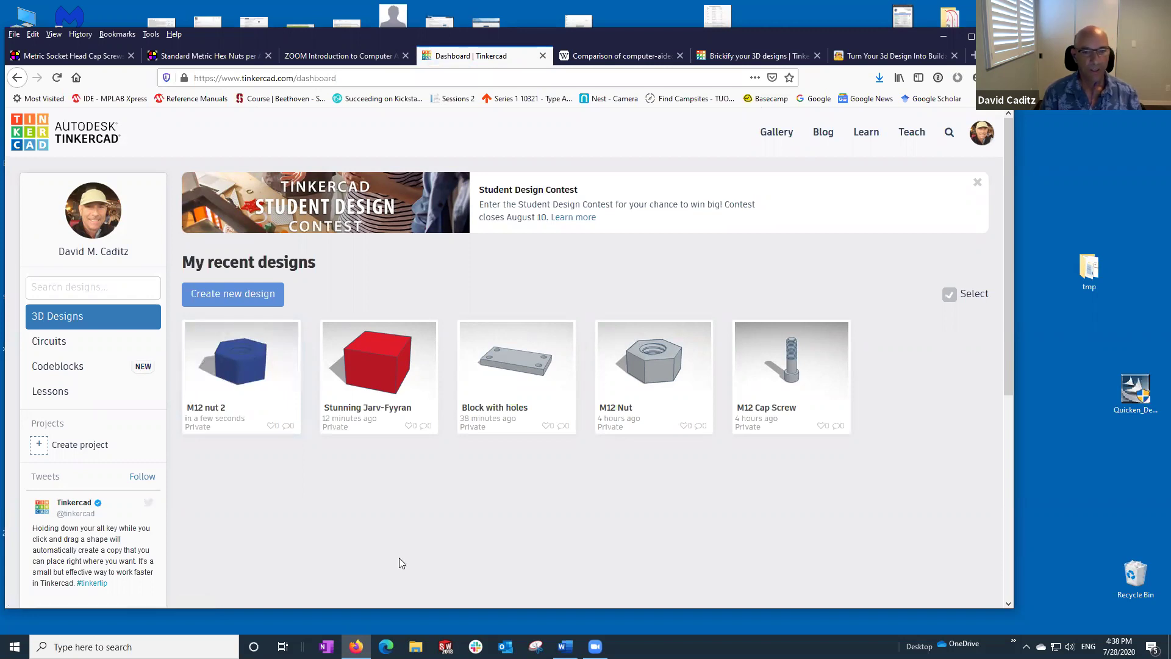
{"action": "left_click", "coordinate": [817, 372]}
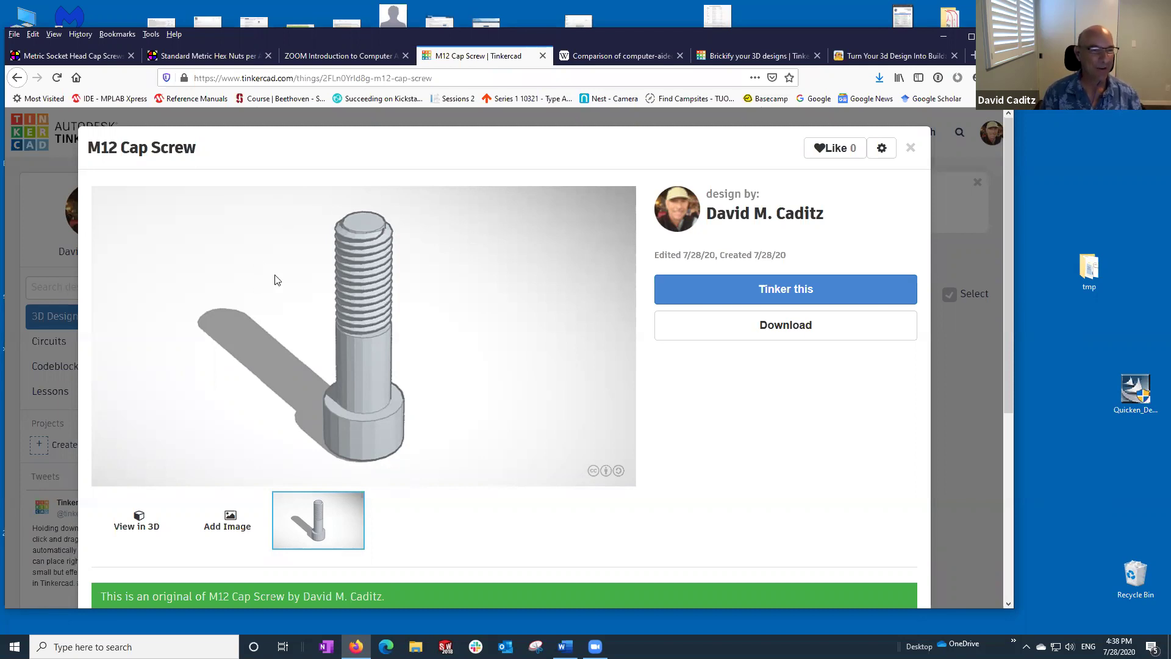
{"action": "left_click", "coordinate": [910, 149]}
- Create a new design and place a solid cylinder near the middle of the workplane
{"action": "left_click", "coordinate": [222, 293]}
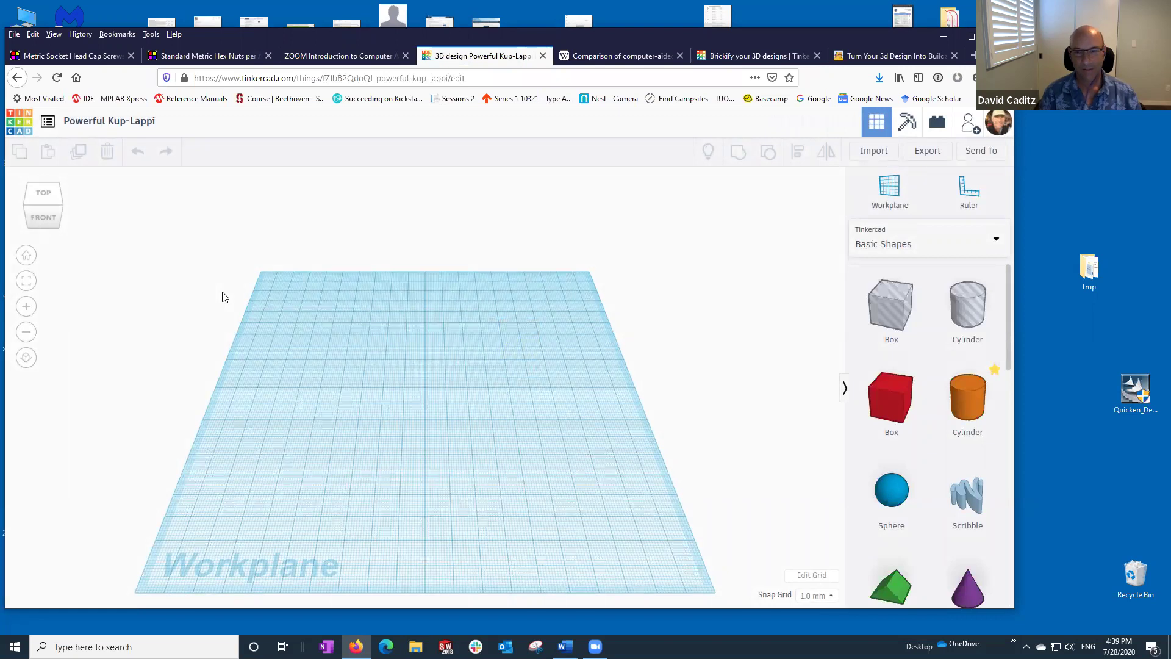
{"action": "left_click_drag", "start_coordinate": [967, 400], "coordinate": [433, 391]}
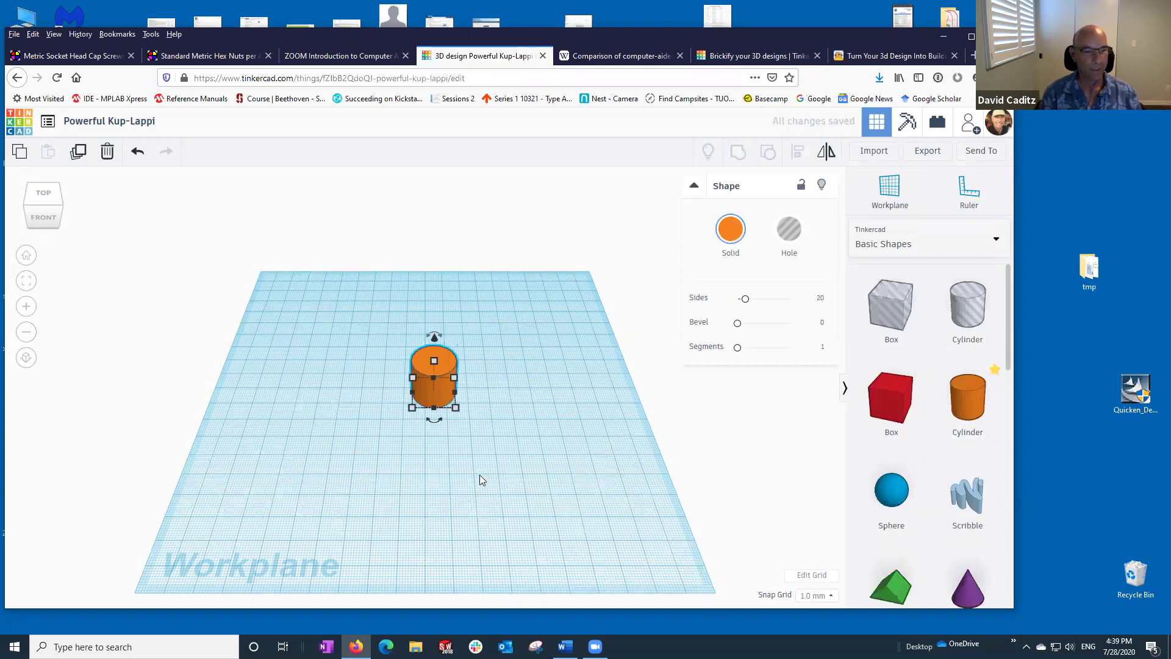
{"action": "left_click", "coordinate": [493, 503]}
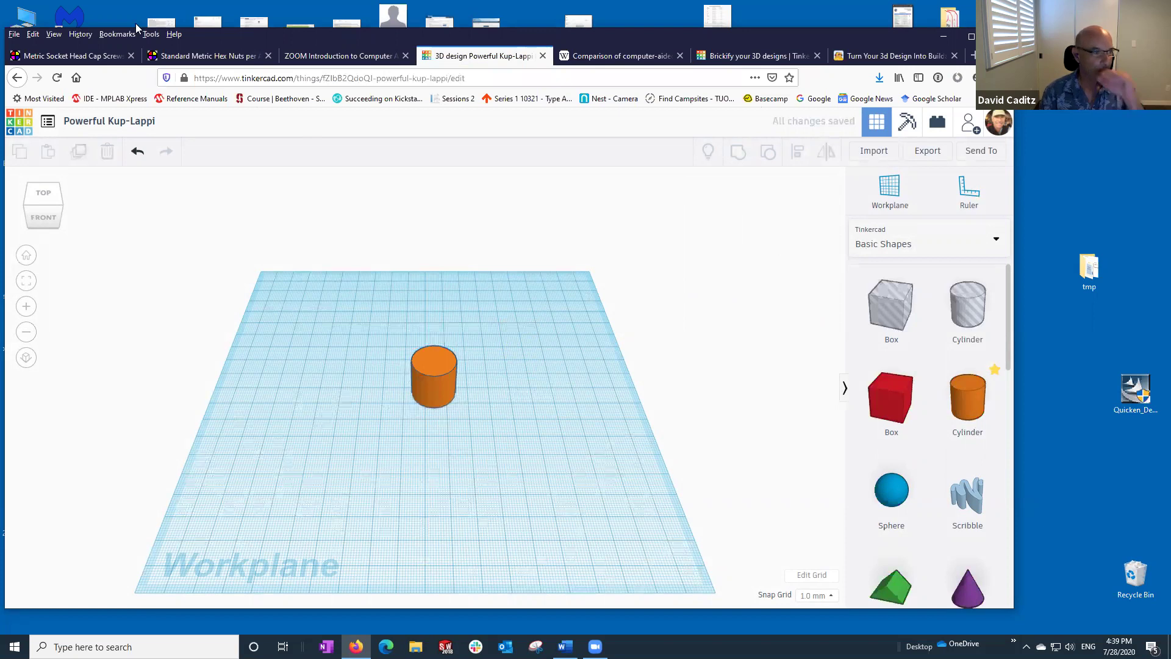
- Look up the M12 head diameter and head height in the Engineers Edge metric socket head cap screws table and its drawings
{"action": "left_click", "coordinate": [98, 55]}
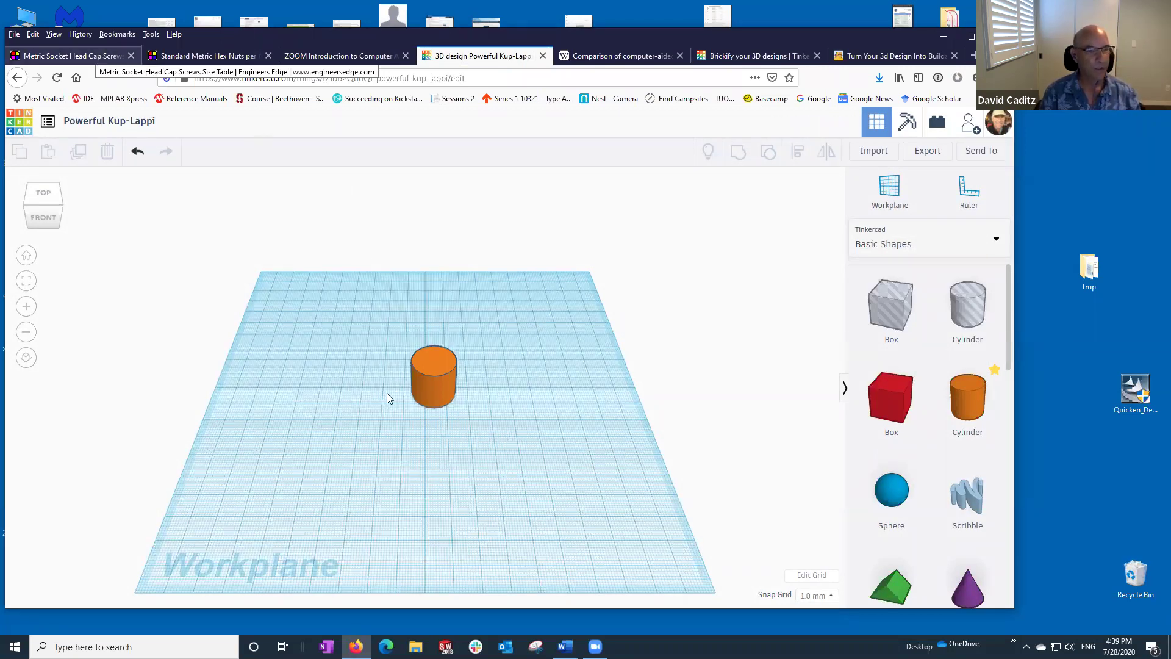
{"action": "scroll", "coordinate": [408, 365], "scroll_direction": "down", "scroll_amount": 2}
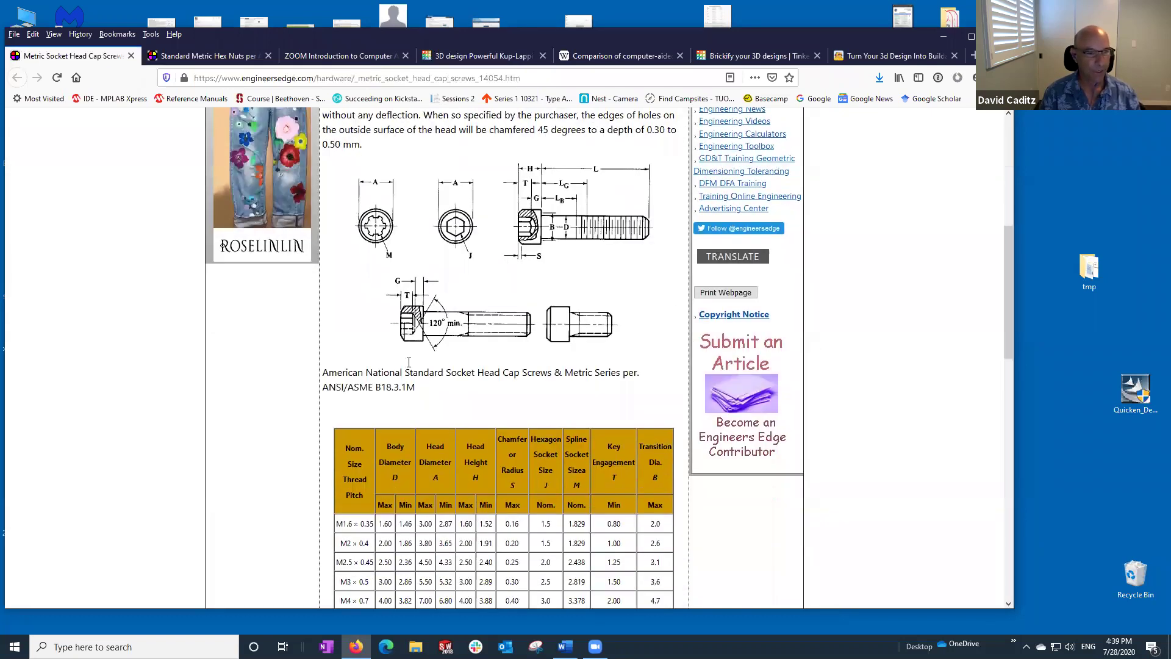
{"action": "scroll", "coordinate": [365, 410], "scroll_direction": "down", "scroll_amount": 10}
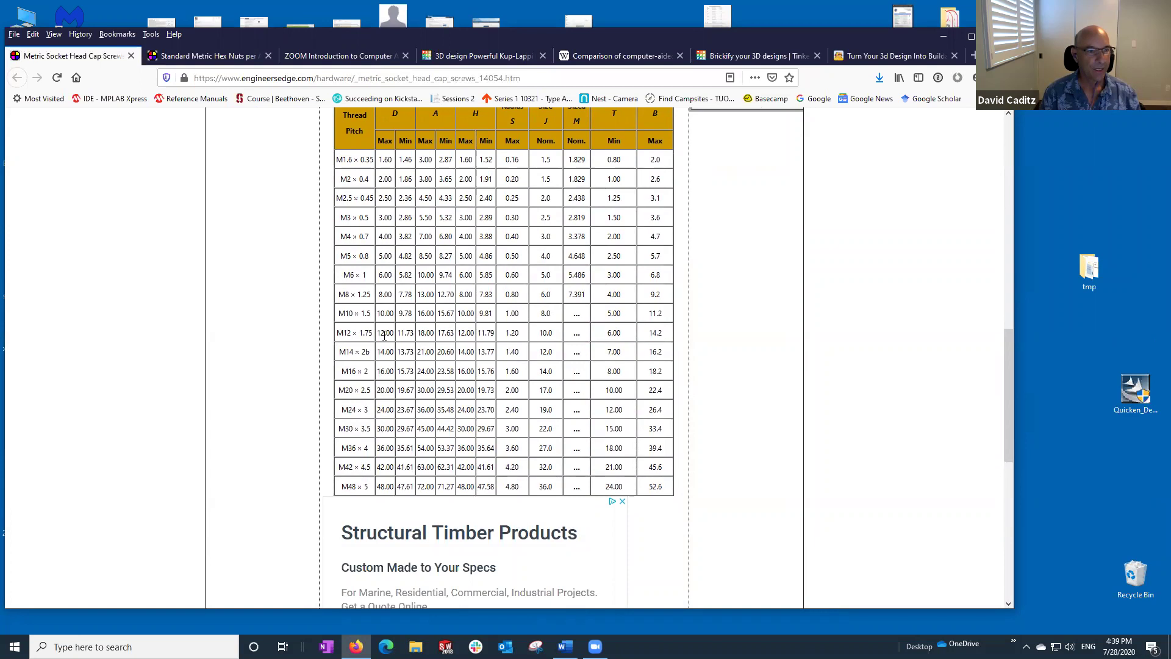
{"action": "scroll", "coordinate": [385, 335], "scroll_direction": "up", "scroll_amount": 6}
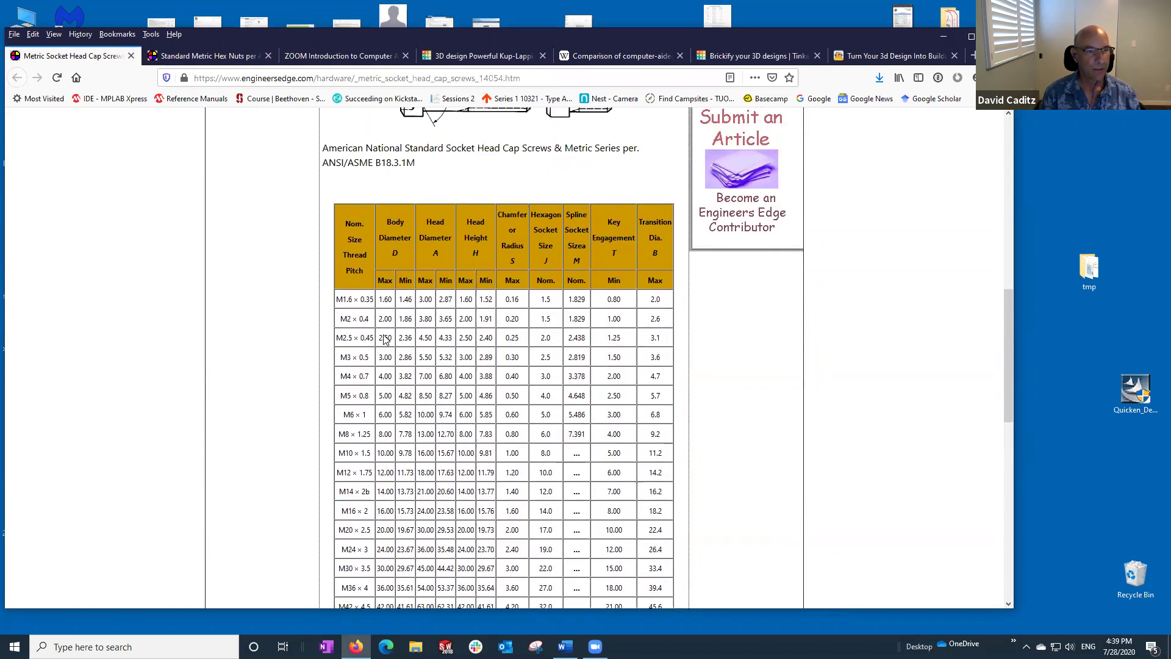
{"action": "scroll", "coordinate": [384, 340], "scroll_direction": "up", "scroll_amount": 7}
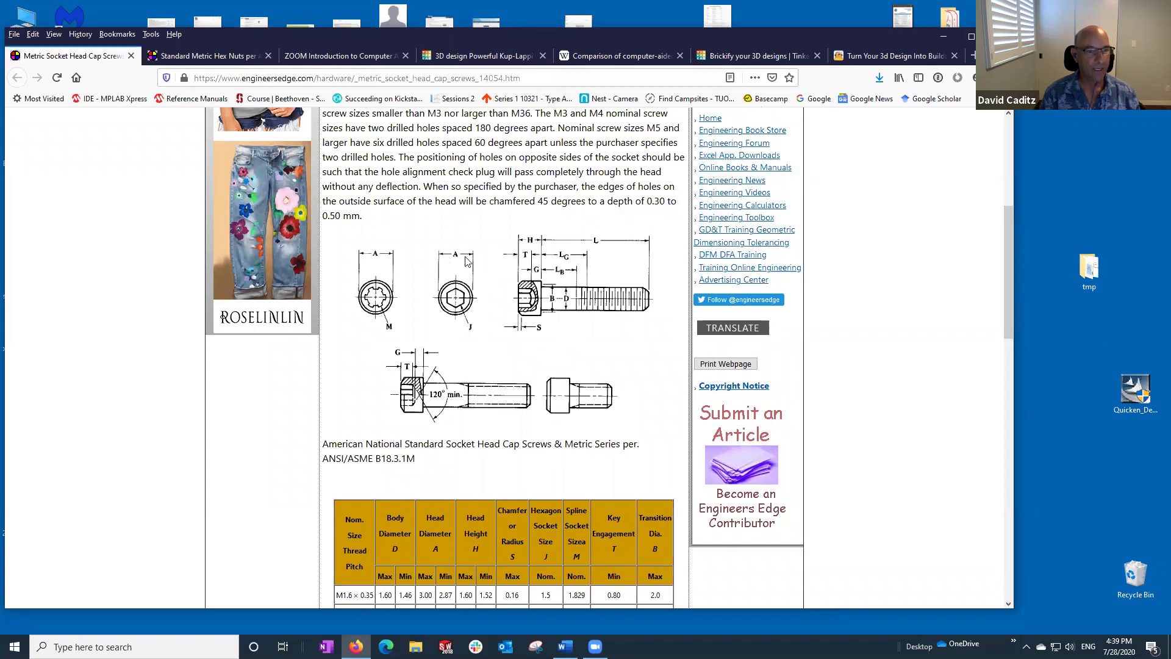
{"action": "scroll", "coordinate": [465, 343], "scroll_direction": "down", "scroll_amount": 1}
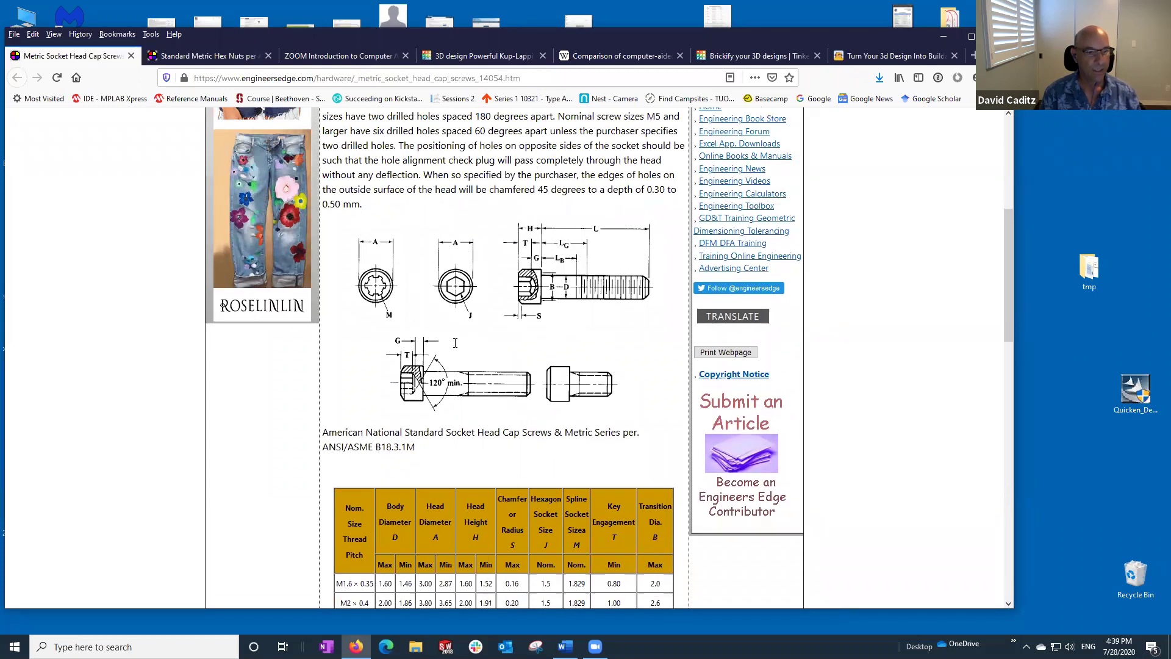
{"action": "scroll", "coordinate": [428, 400], "scroll_direction": "down", "scroll_amount": 5}
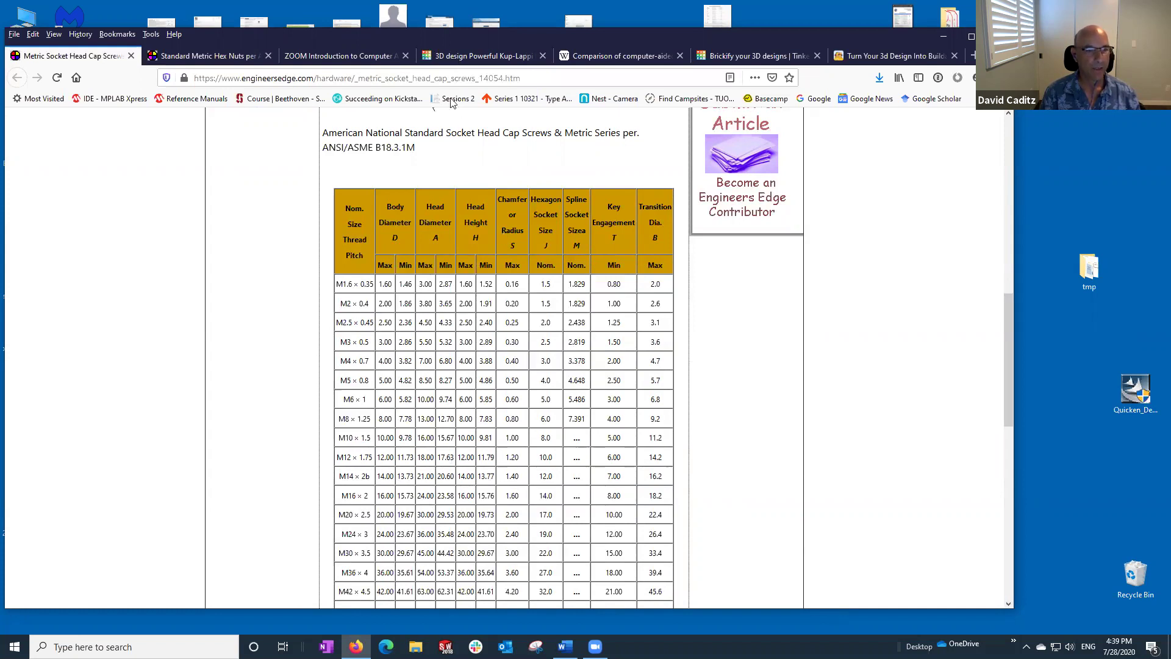
- Back in the Tinkercad design, set the cylinder's width and length to 18 mm and its height to 12 mm
{"action": "key", "text": "ctrl+4"}
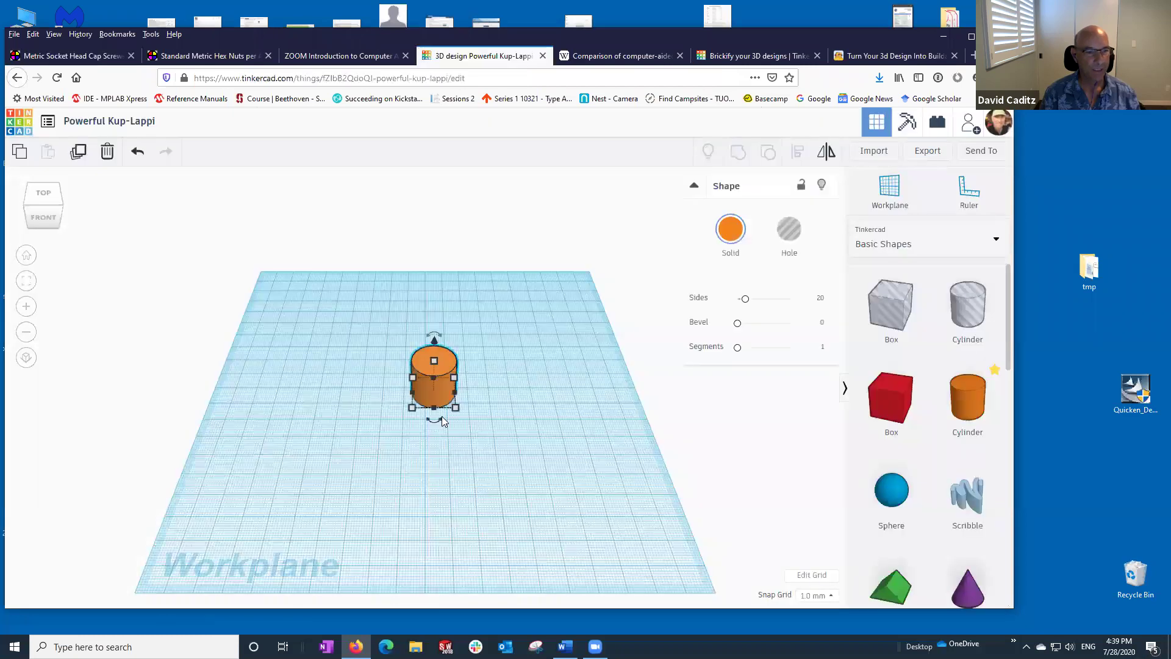
{"action": "mouse_move", "coordinate": [455, 408]}
{"action": "left_click", "coordinate": [430, 453]}
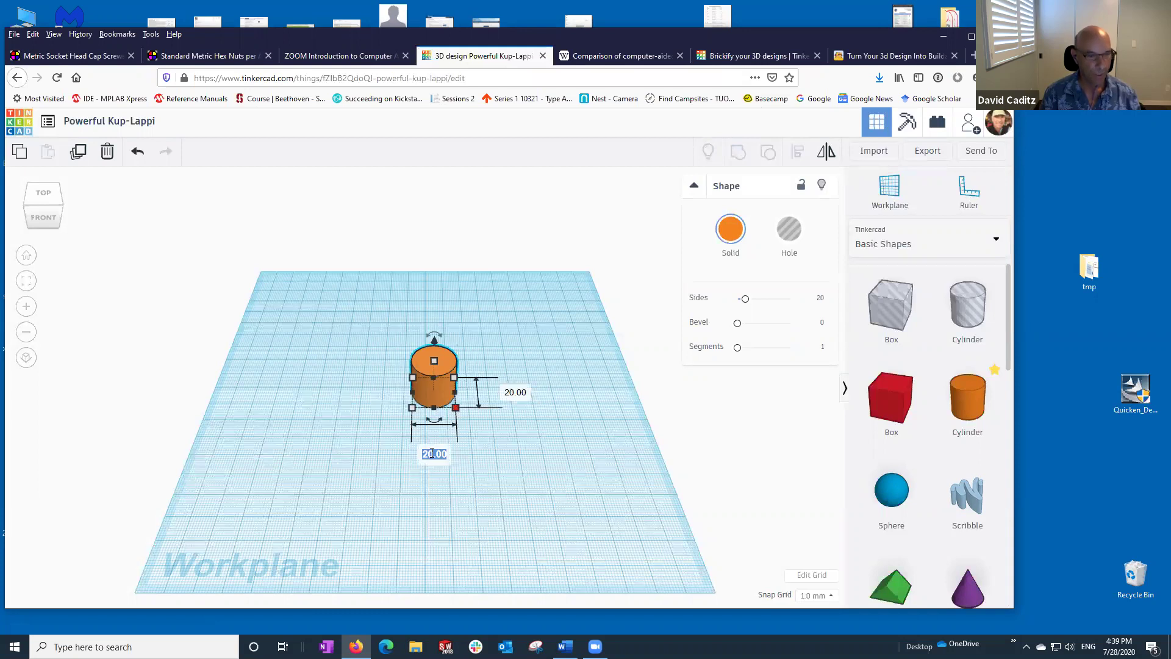
{"action": "type", "text": "18"}
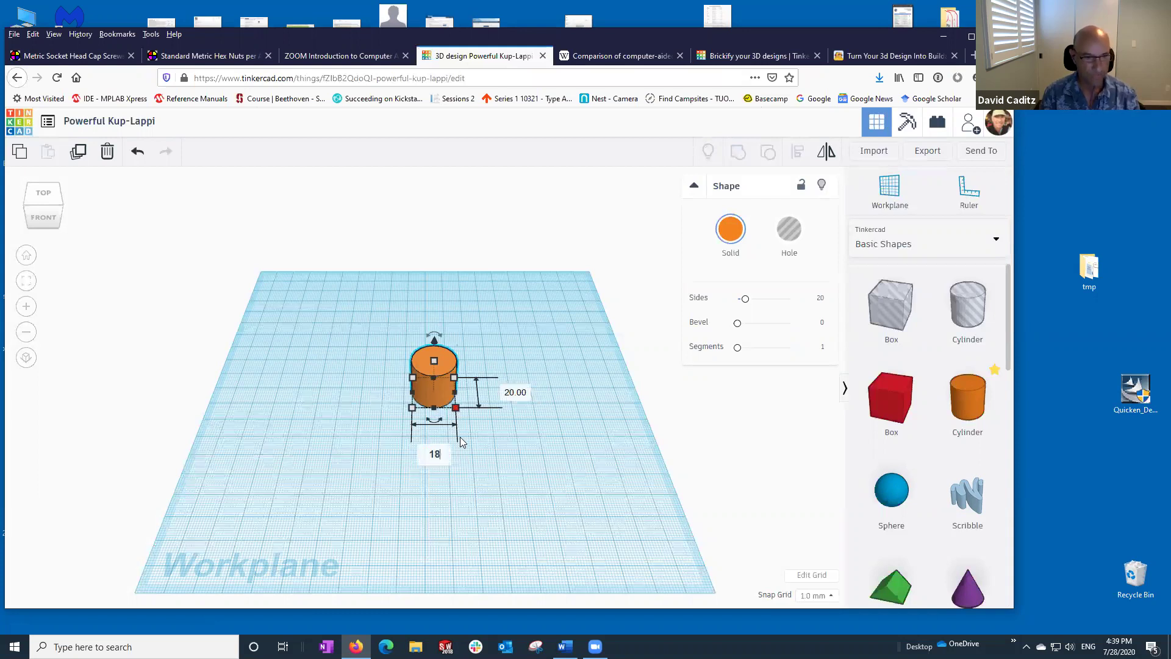
{"action": "left_click", "coordinate": [512, 392]}
{"action": "type", "text": "18"}
{"action": "key", "text": "Return"}
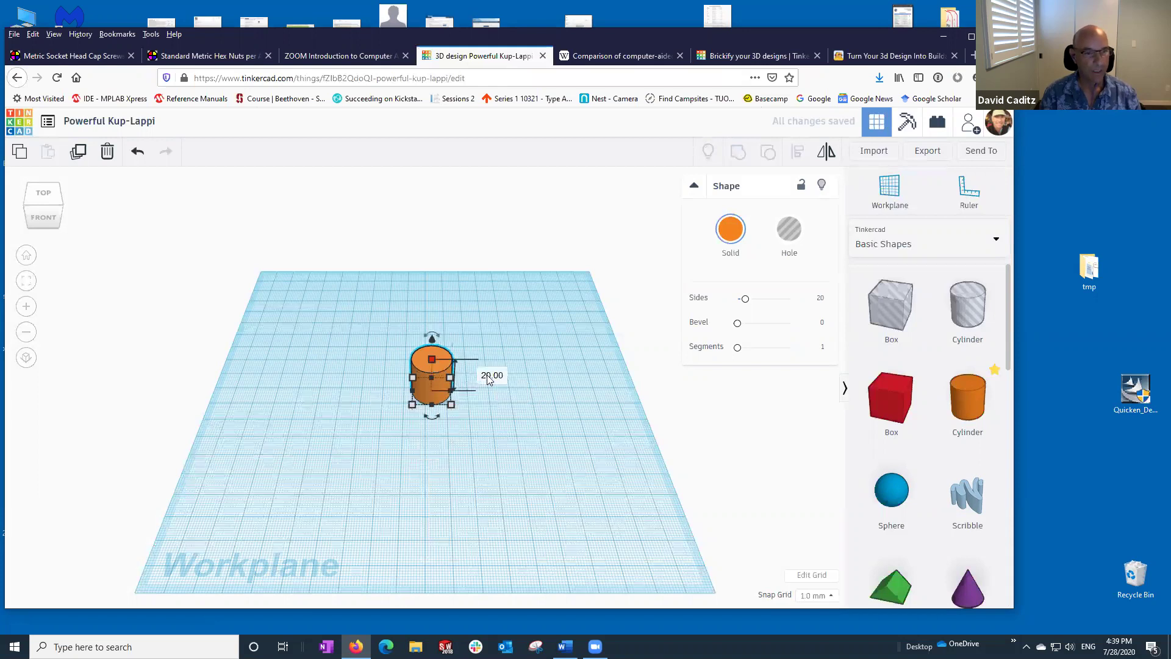
{"action": "left_click", "coordinate": [489, 375]}
{"action": "type", "text": "12"}
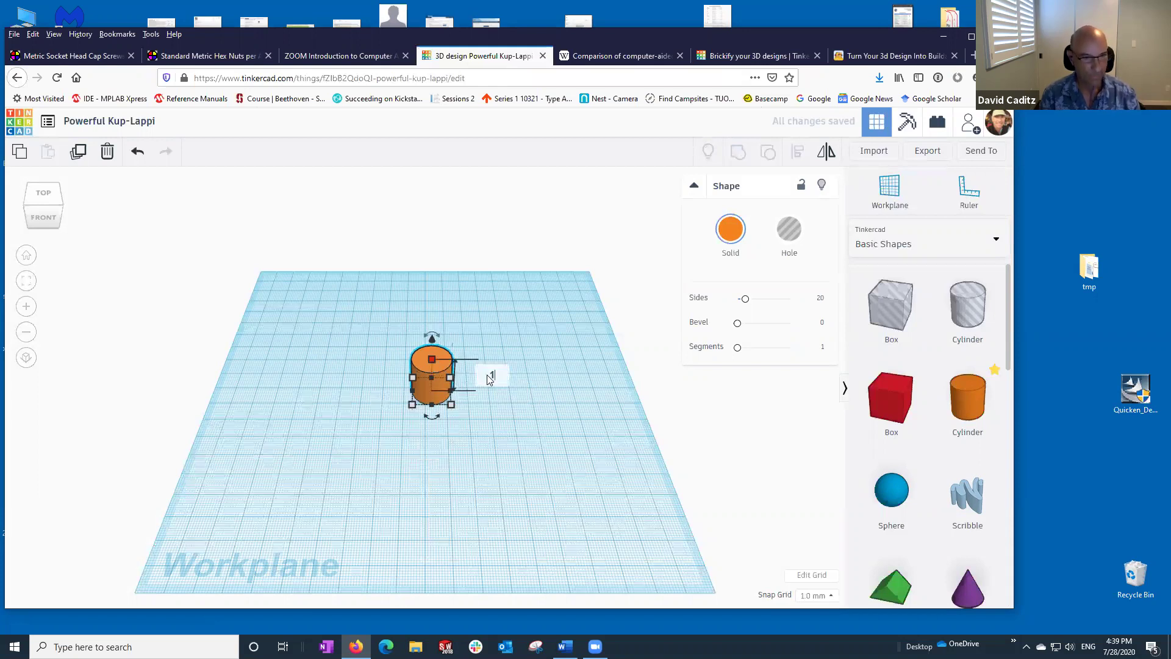
{"action": "key", "text": "Return"}
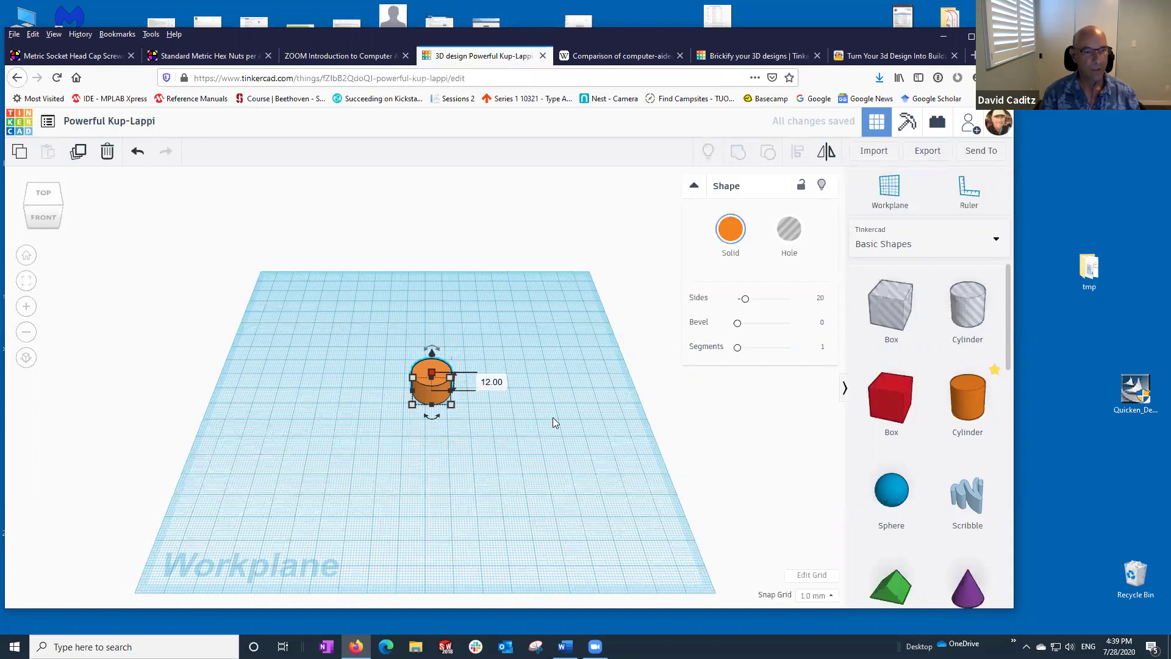
- Examine the head's edge shape in the Engineers Edge socket head cap screw drawings, and return to the Tinkercad design
{"action": "left_click", "coordinate": [552, 419]}
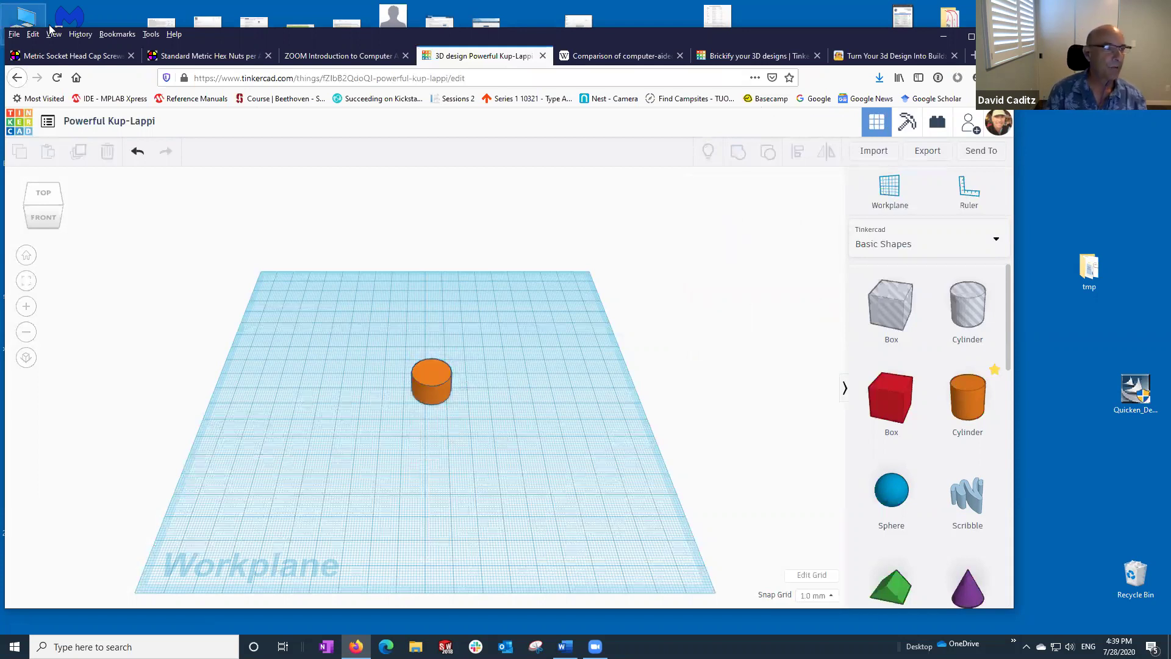
{"action": "left_click", "coordinate": [67, 55]}
{"action": "scroll", "coordinate": [336, 185], "scroll_direction": "up", "scroll_amount": 5}
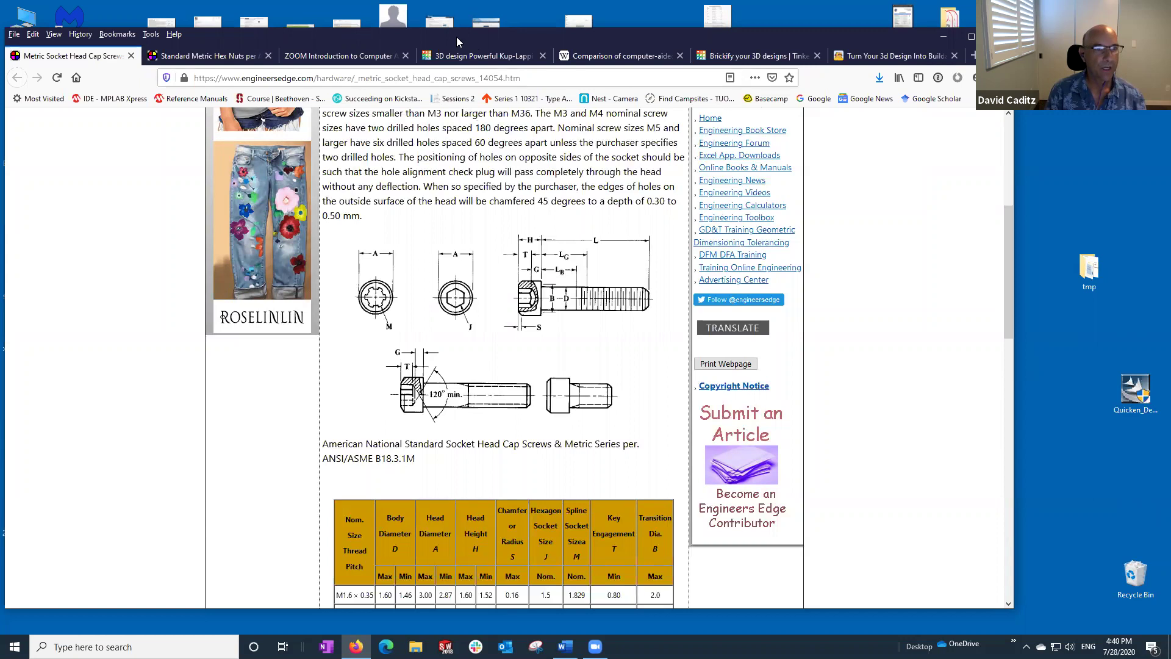
{"action": "left_click", "coordinate": [453, 55]}
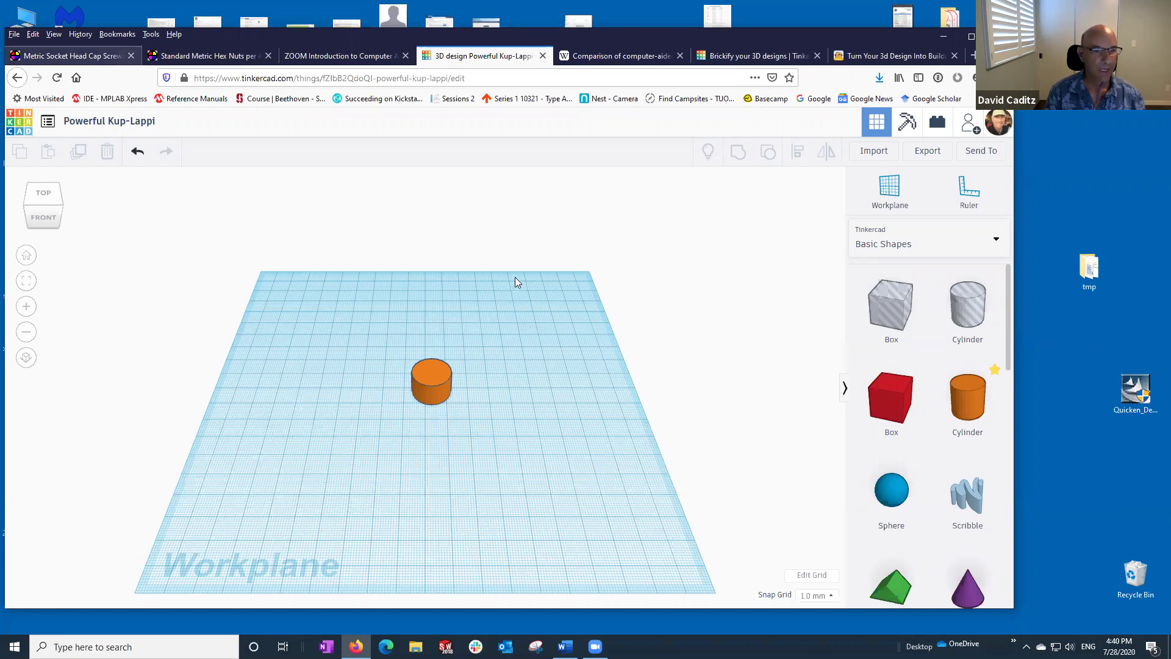
{"action": "key", "text": "ctrl+1"}
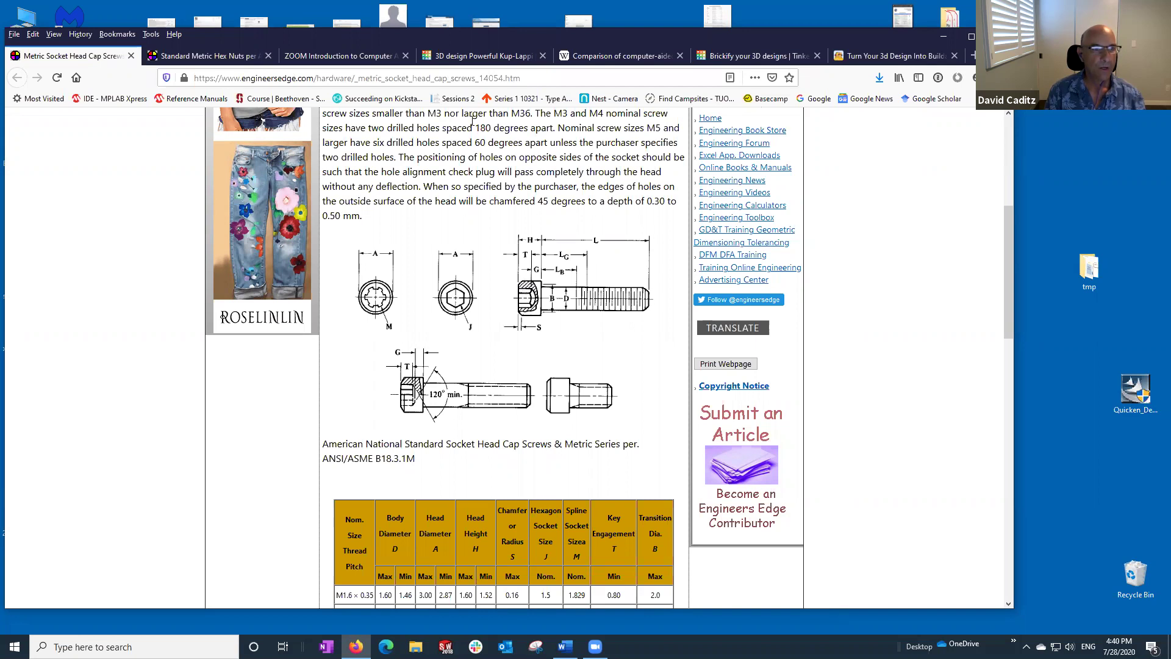
{"action": "left_click", "coordinate": [462, 56]}
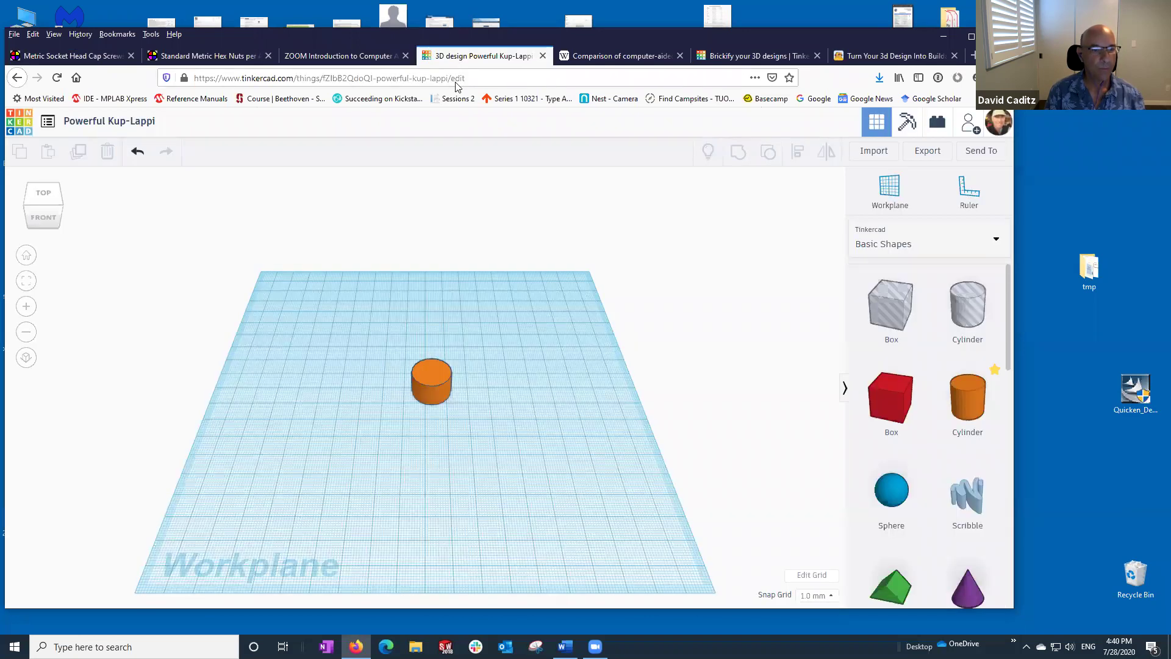
- Set the cylinder's bevel to 2
{"action": "left_click", "coordinate": [430, 375]}
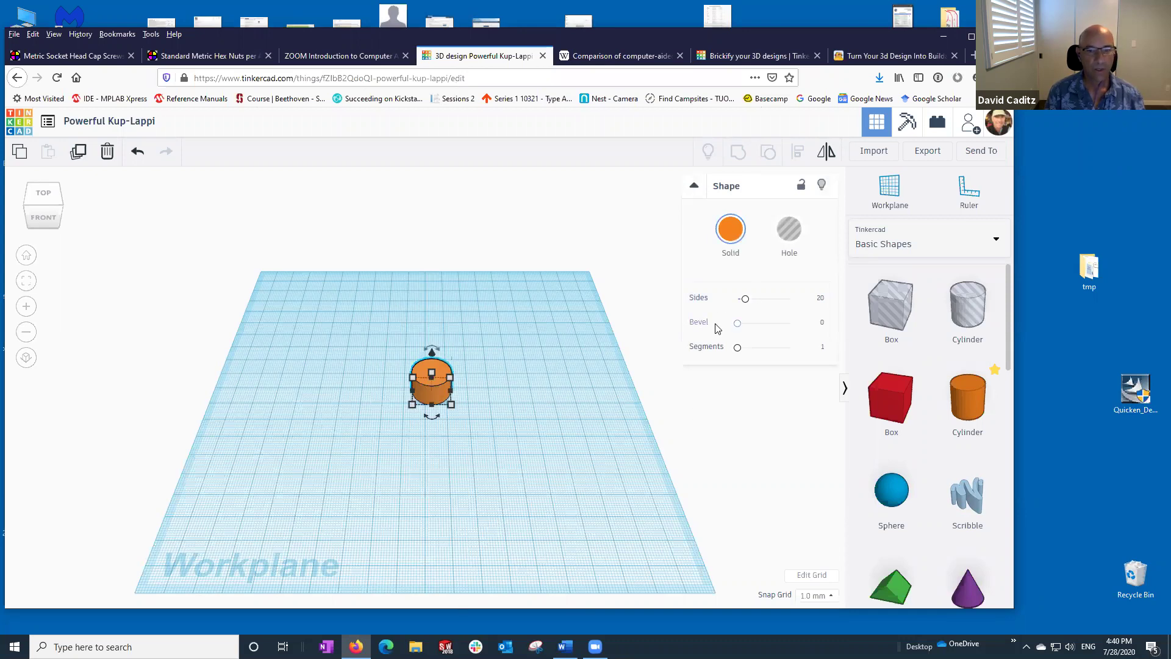
{"action": "left_click", "coordinate": [822, 324]}
{"action": "type", "text": "2"}
{"action": "key", "text": "Return"}
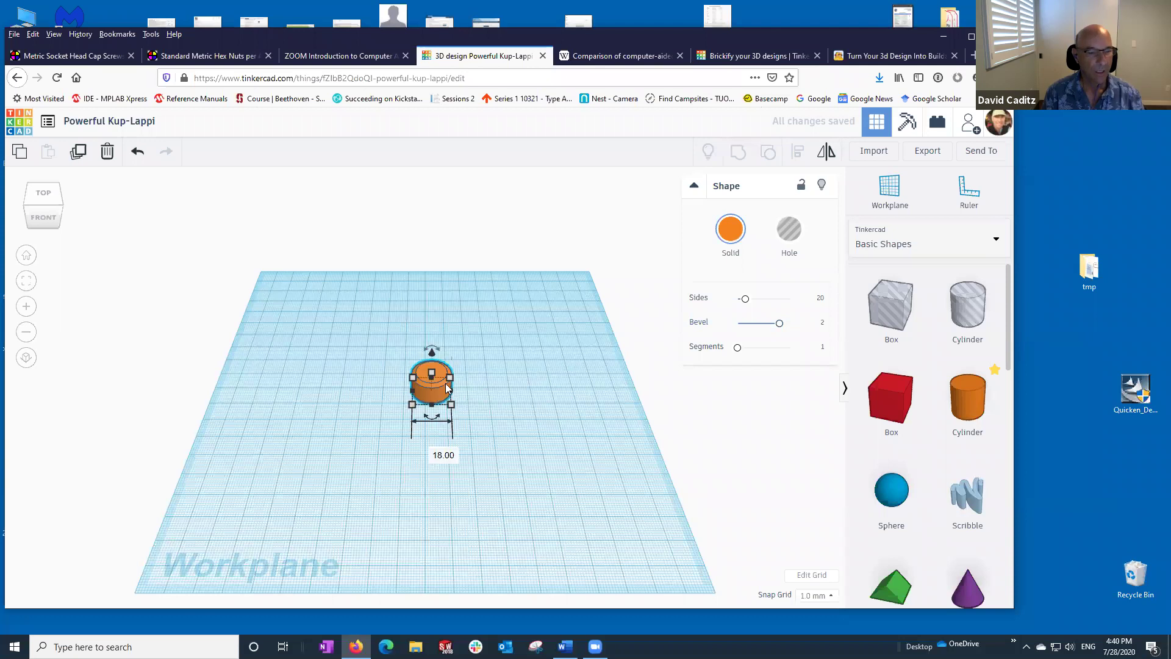
- Examine the bevelled cylinder's edges close up, from above and from beneath the workplane
{"action": "scroll", "coordinate": [434, 397], "scroll_direction": "up", "scroll_amount": 1}
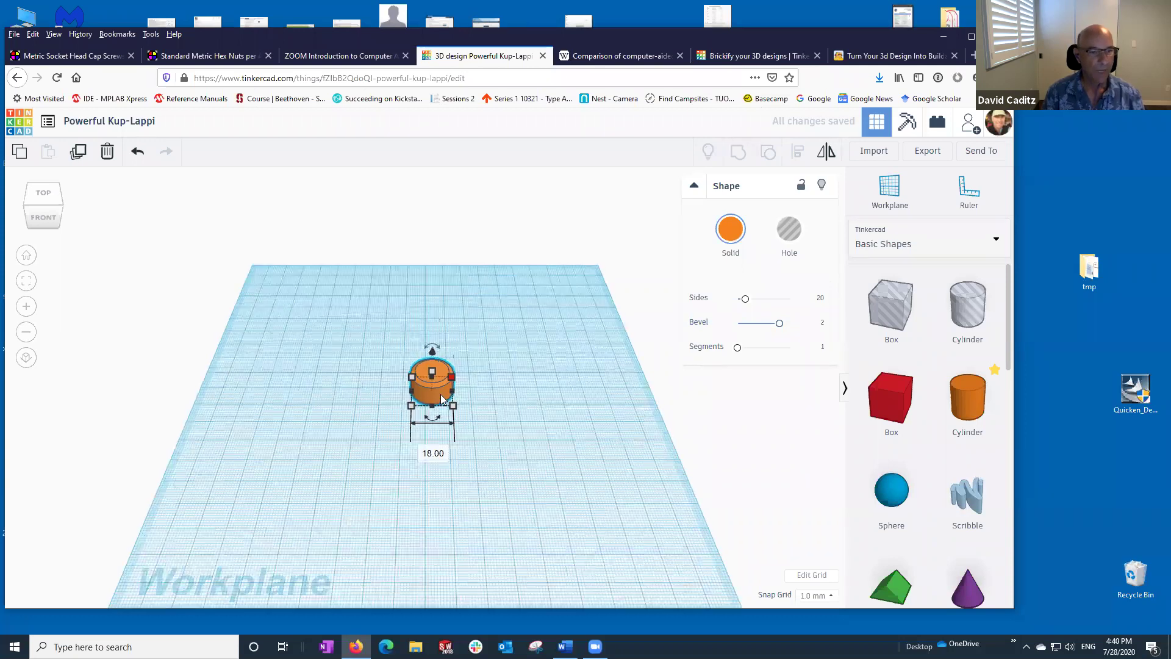
{"action": "scroll", "coordinate": [526, 445], "scroll_direction": "up", "scroll_amount": 1}
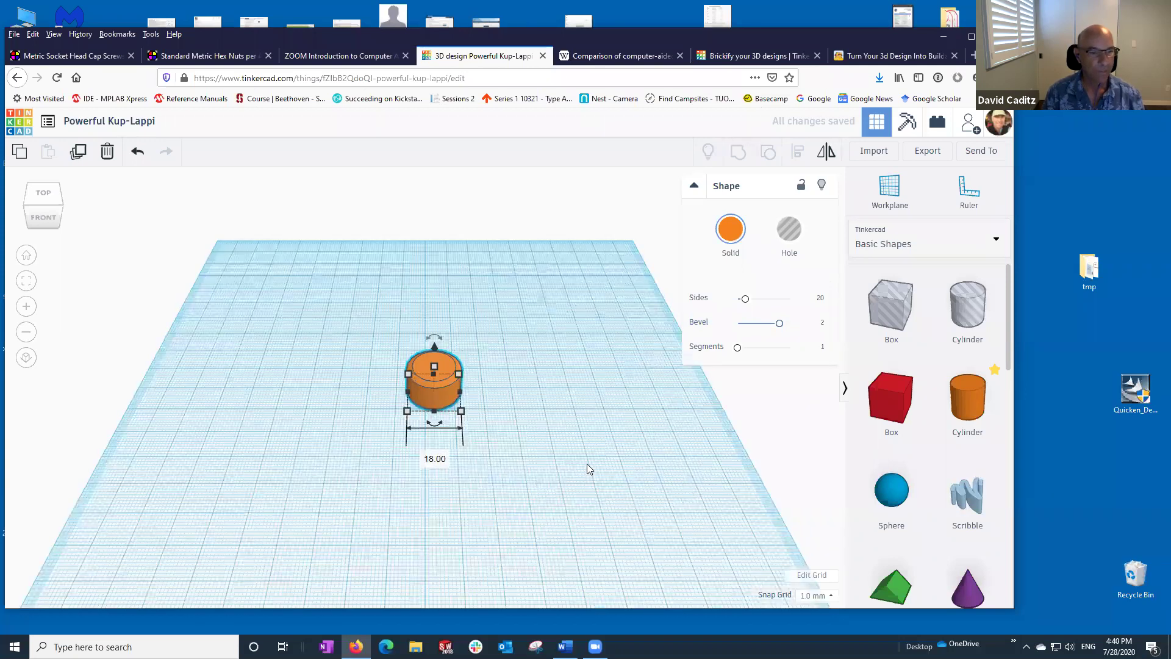
{"action": "scroll", "coordinate": [529, 398], "scroll_direction": "up", "scroll_amount": 1}
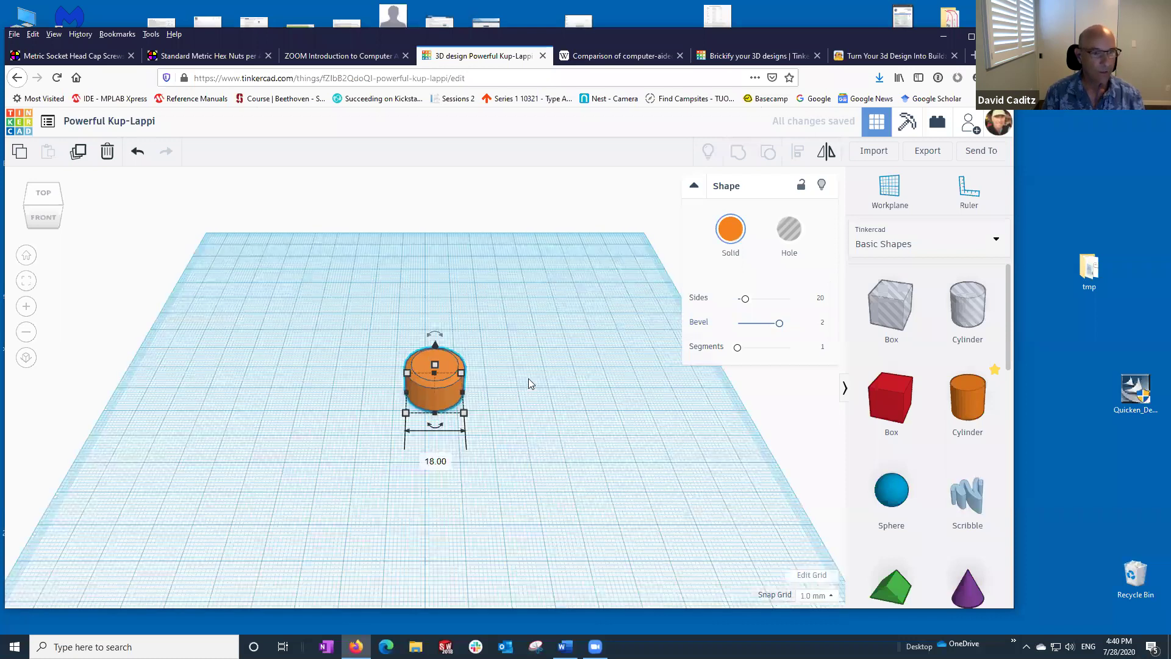
{"action": "left_click", "coordinate": [523, 467]}
{"action": "scroll", "coordinate": [519, 487], "scroll_direction": "up", "scroll_amount": 3}
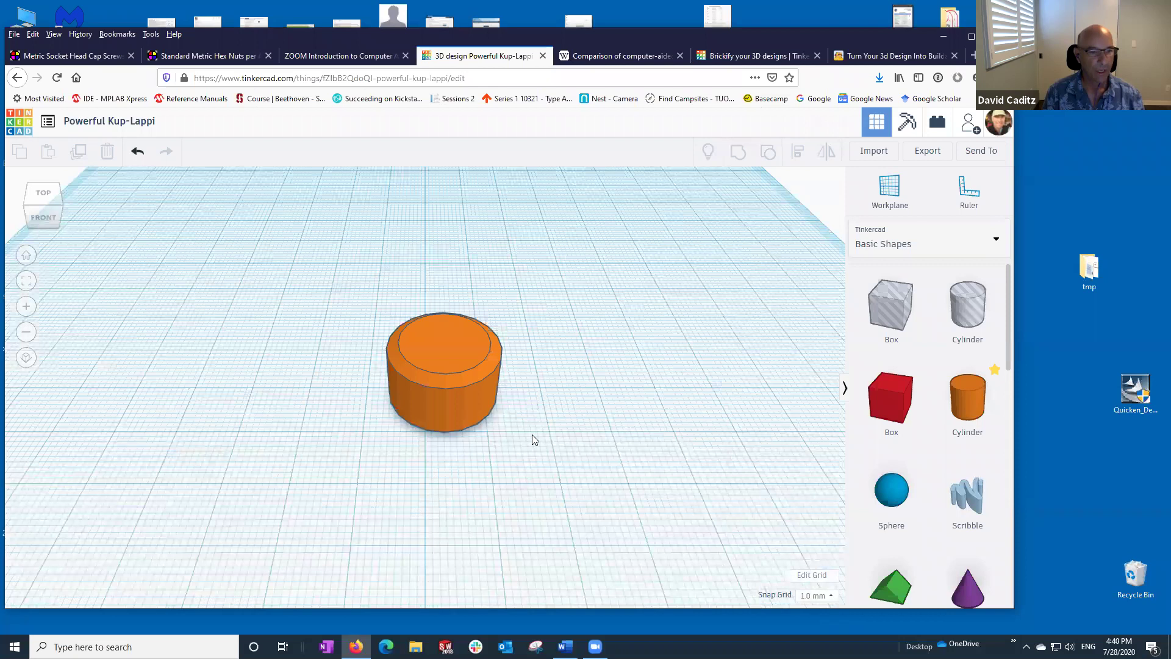
{"action": "right_click_drag", "start_coordinate": [532, 435], "coordinate": [525, 476]}
{"action": "right_click_drag", "start_coordinate": [516, 516], "coordinate": [516, 518]}
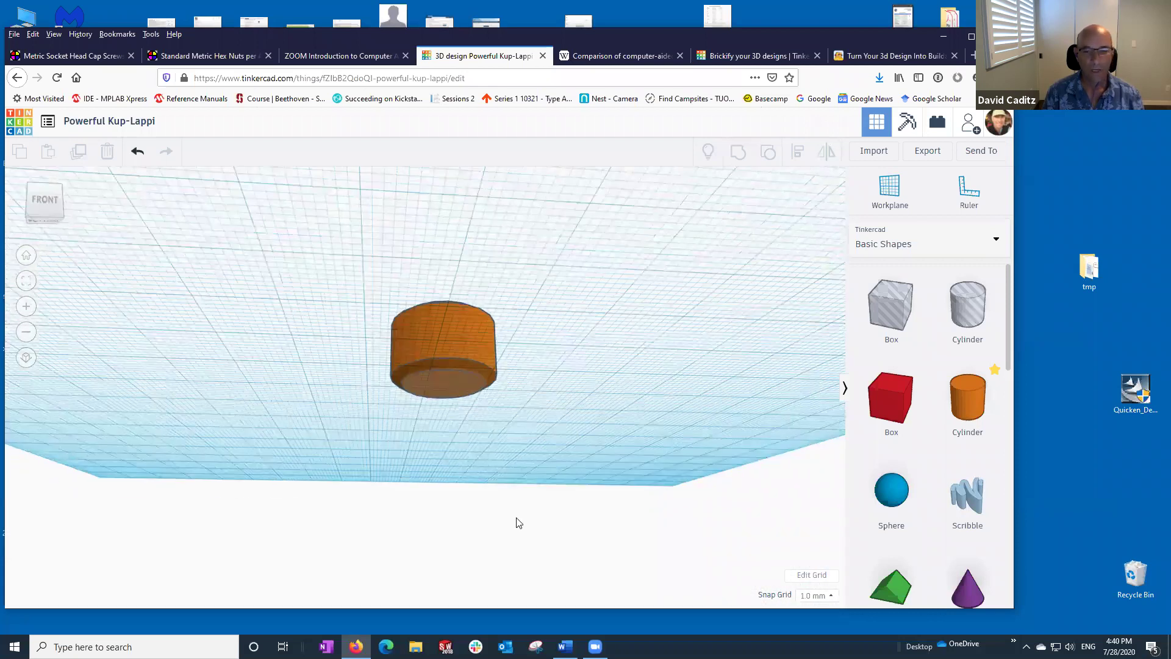
{"action": "right_click_drag", "start_coordinate": [516, 518], "coordinate": [528, 522]}
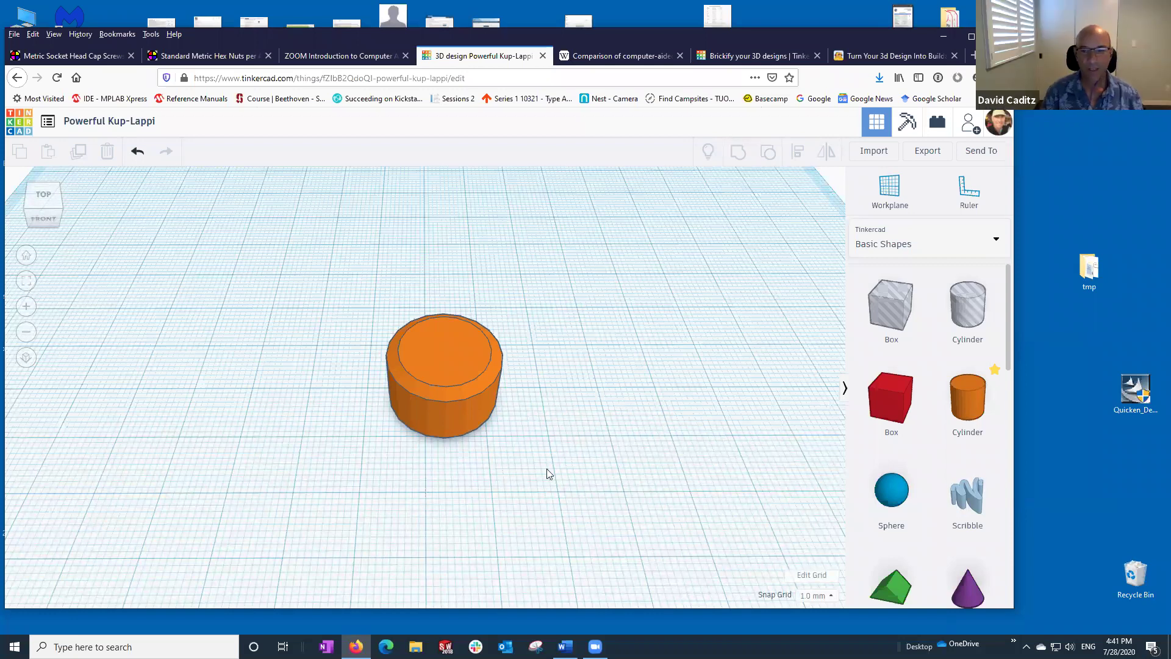
- Duplicate the bevelled cylinder, move the copy 27 mm sideways and 5 mm forward, and set its bevel to 0
{"action": "left_click", "coordinate": [418, 405]}
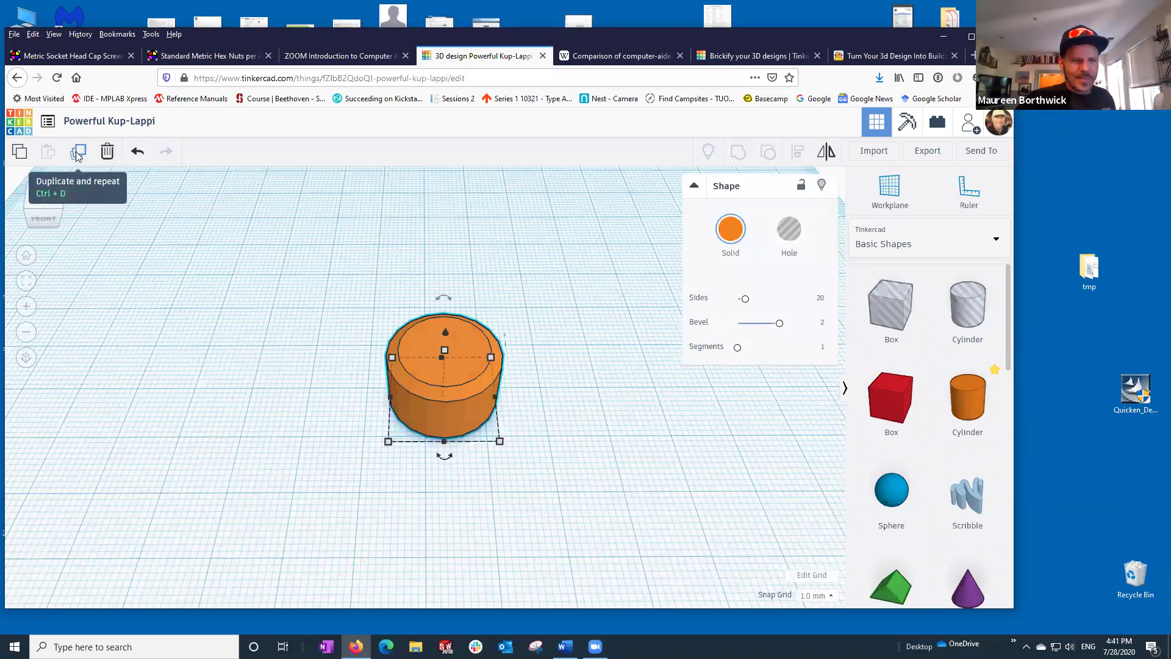
{"action": "left_click", "coordinate": [78, 153]}
{"action": "left_click_drag", "start_coordinate": [433, 423], "coordinate": [627, 454]}
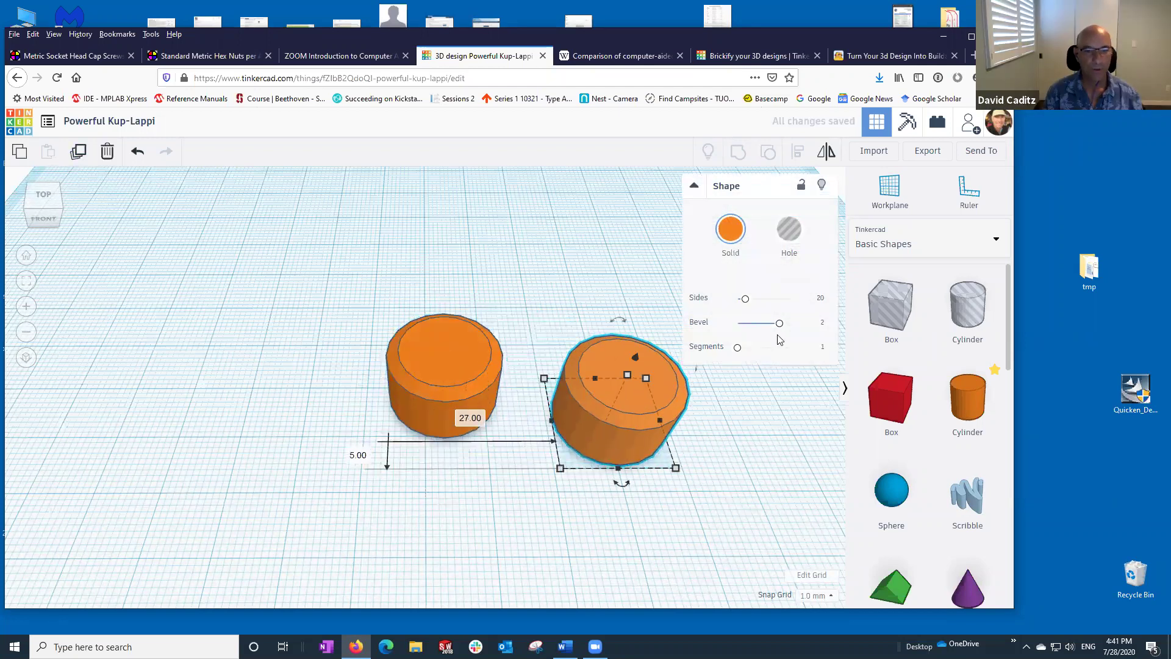
{"action": "left_click_drag", "start_coordinate": [779, 323], "coordinate": [738, 323]}
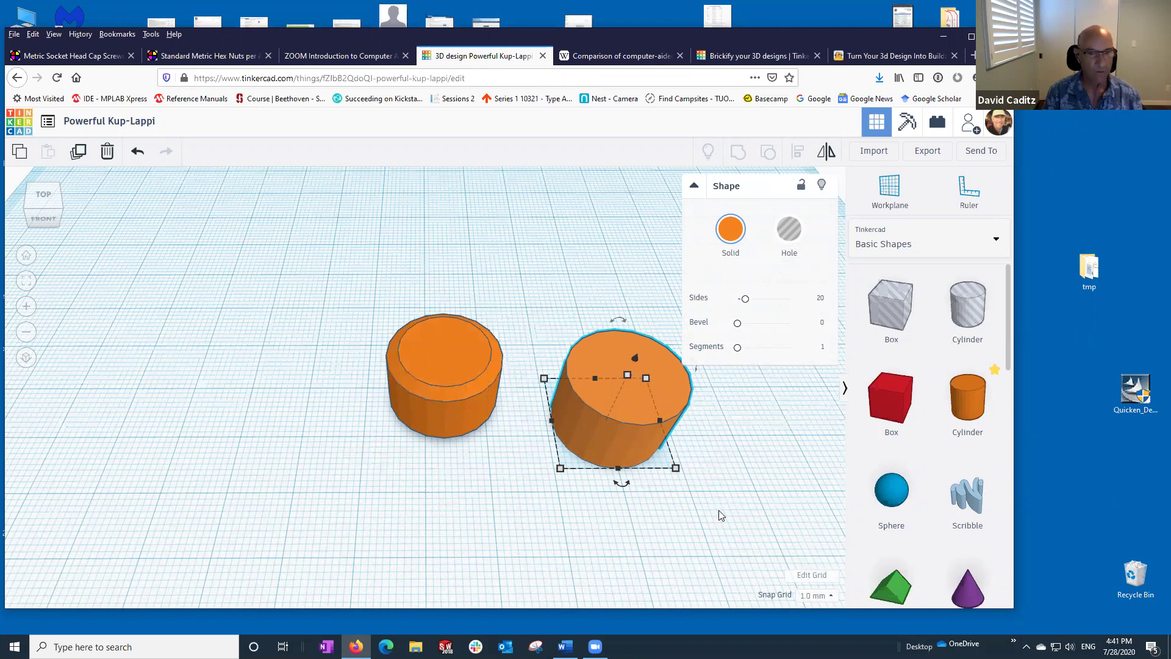
- Set the height of the unbevelled cylinder copy to 5 mm
{"action": "left_click", "coordinate": [689, 465]}
{"action": "left_click", "coordinate": [629, 378]}
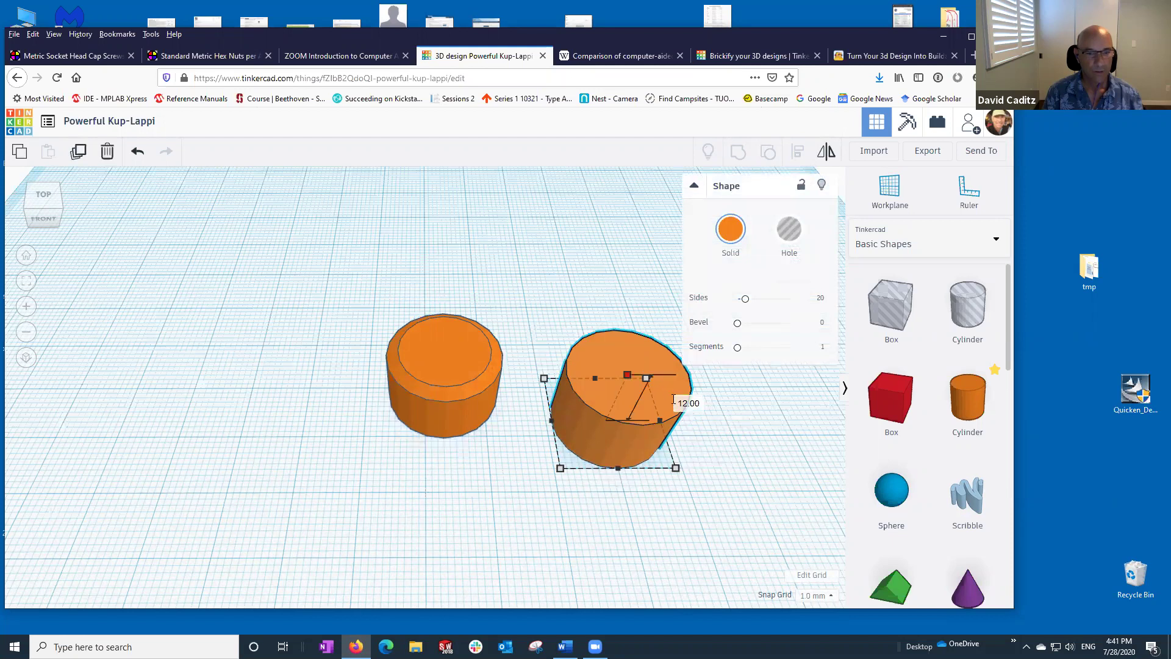
{"action": "left_click", "coordinate": [674, 400]}
{"action": "type", "text": "5"}
{"action": "key", "text": "Return"}
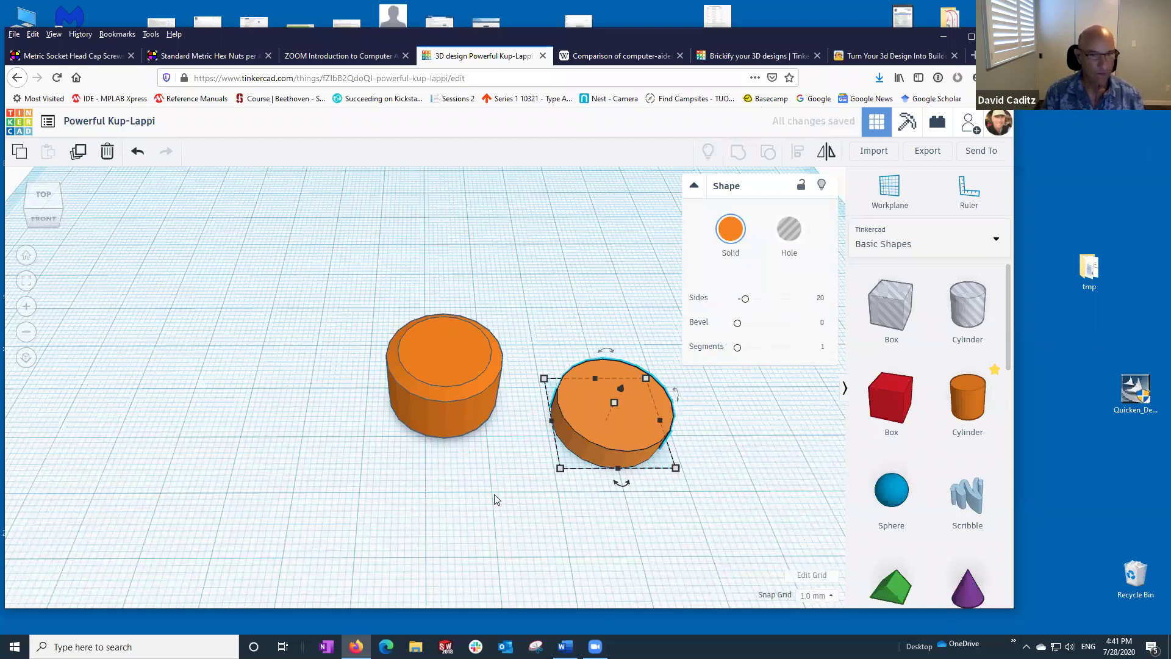
- Raise the flat cylinder copy above the workplane, roughly level with the top of the bevelled cylinder
{"action": "right_click_drag", "start_coordinate": [619, 384], "coordinate": [615, 348]}
{"action": "left_click_drag", "start_coordinate": [614, 339], "coordinate": [615, 303]}
{"action": "left_click", "coordinate": [643, 493]}
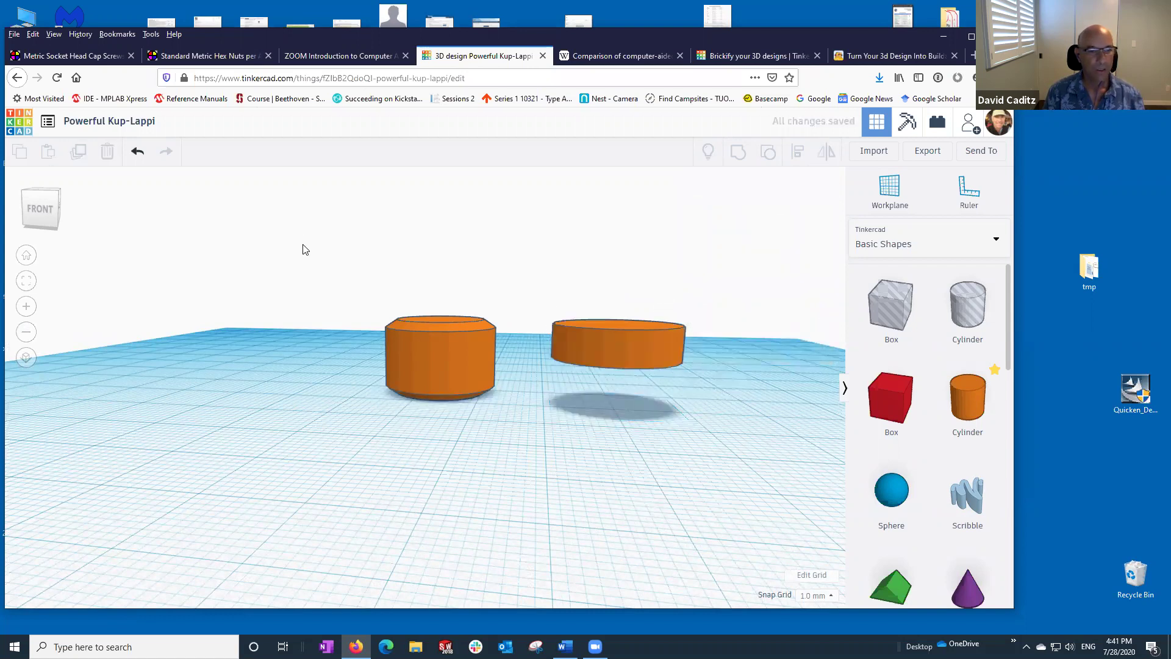
- Select both cylinders and align their top faces to the same height
{"action": "left_click_drag", "start_coordinate": [300, 244], "coordinate": [743, 527]}
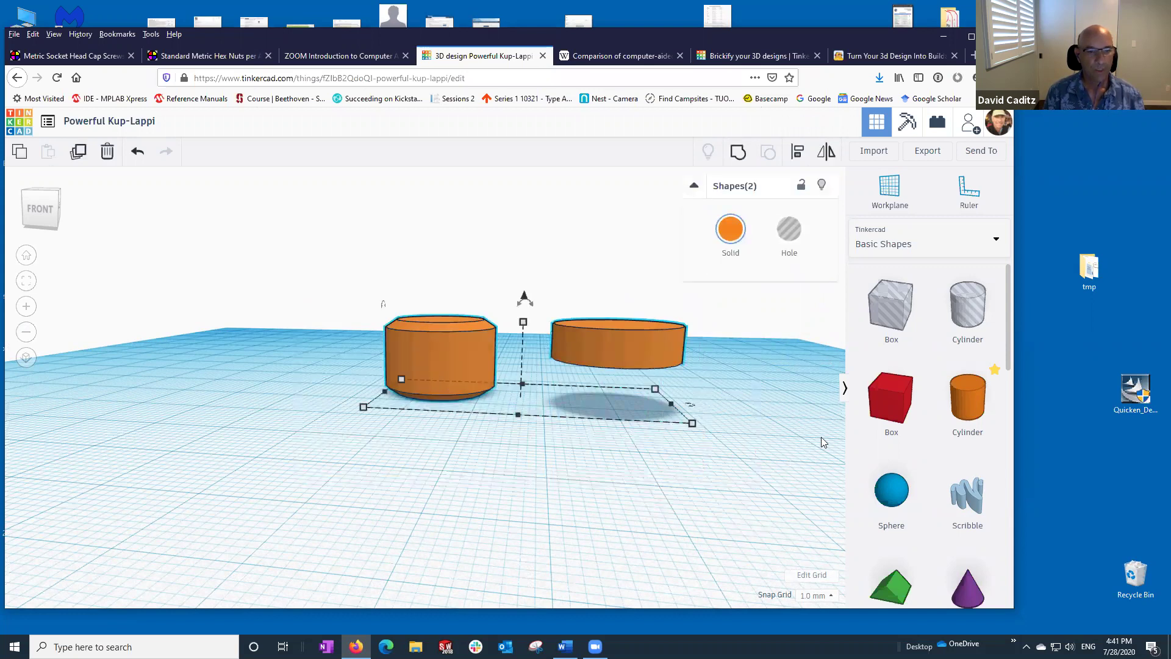
{"action": "left_click", "coordinate": [797, 151]}
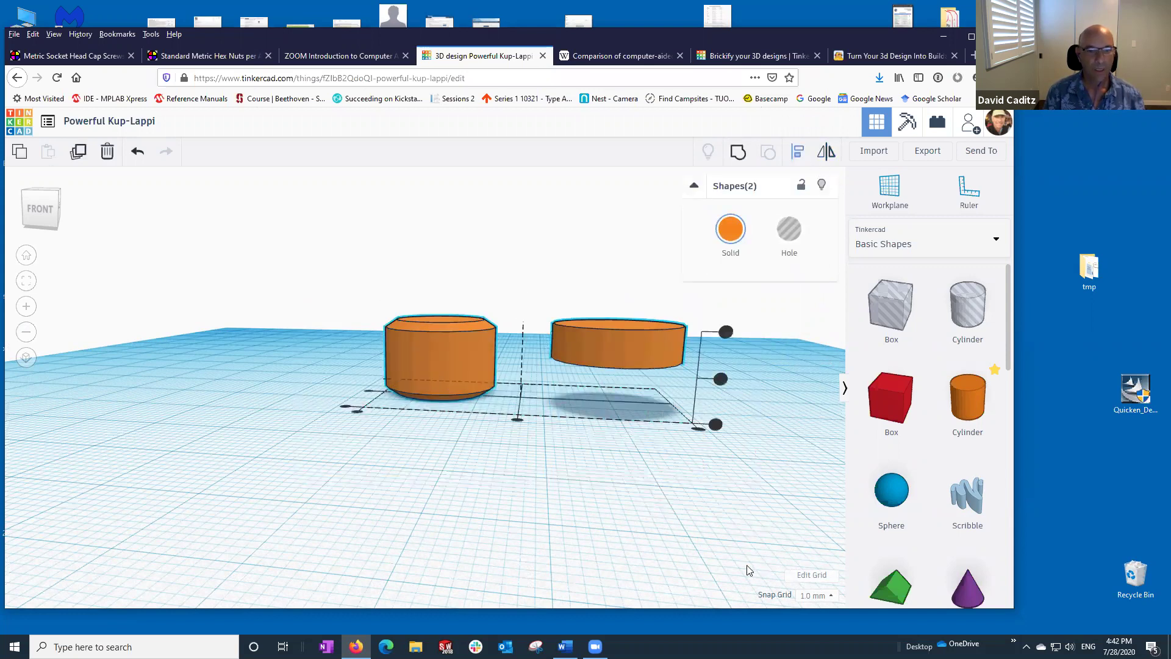
{"action": "left_click", "coordinate": [725, 331]}
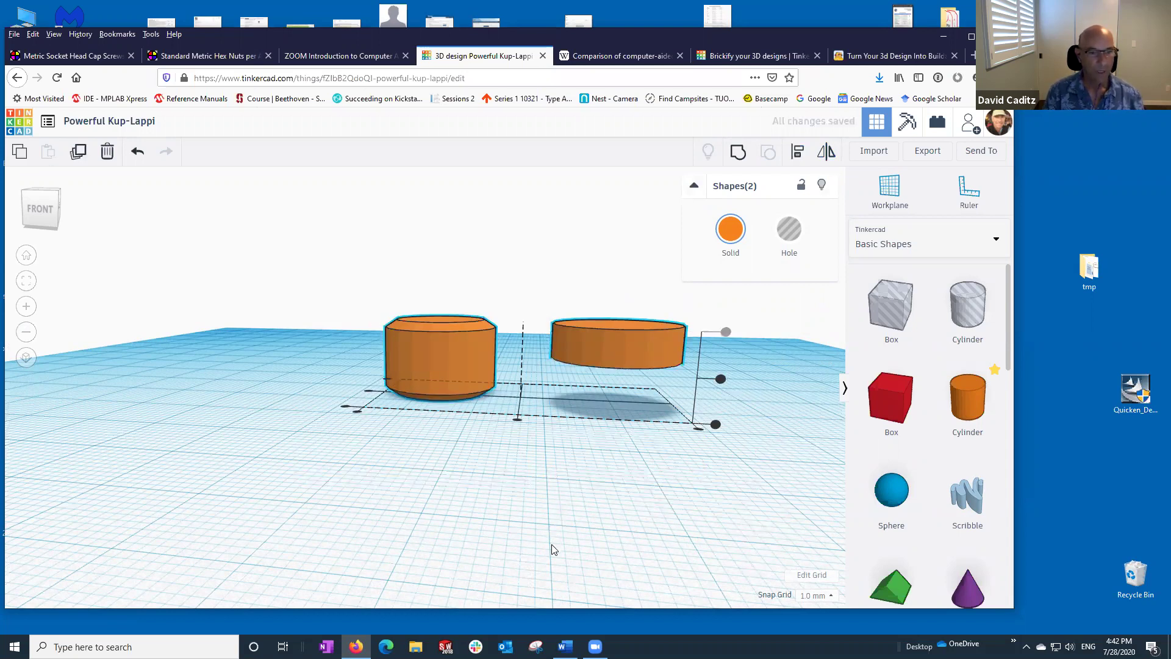
- Align the centres of both cylinders along the width and depth directions so the flat one covers the bevelled top
{"action": "right_click_drag", "start_coordinate": [485, 555], "coordinate": [493, 516]}
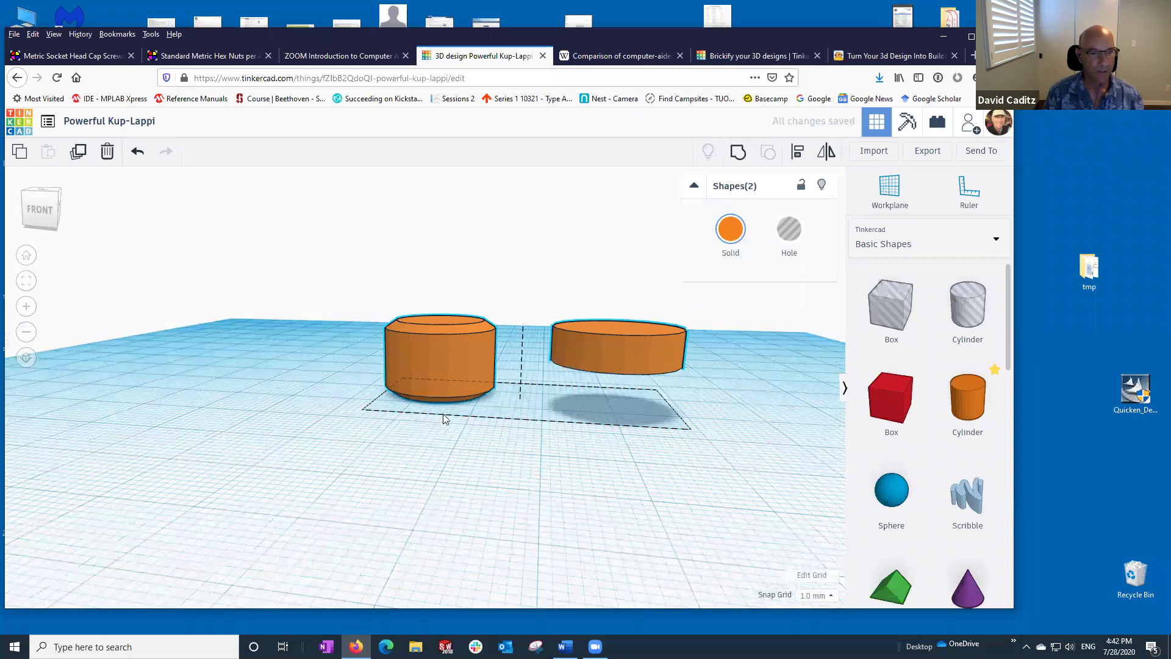
{"action": "right_click_drag", "start_coordinate": [440, 419], "coordinate": [443, 418]}
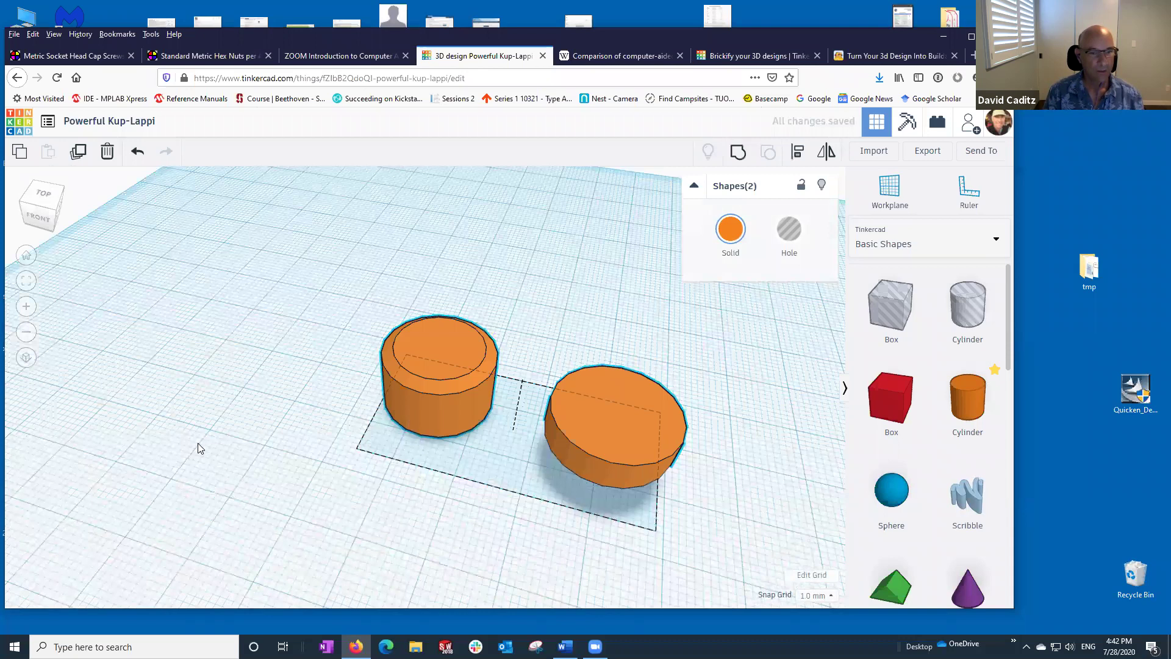
{"action": "right_click_drag", "start_coordinate": [636, 444], "coordinate": [711, 472]}
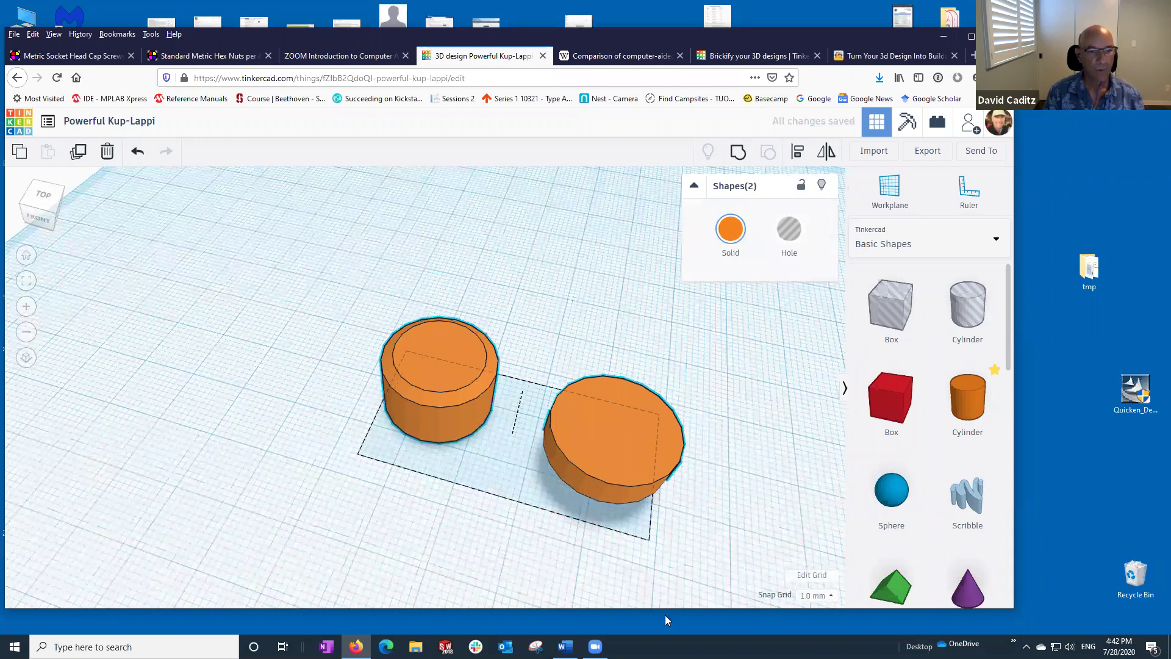
{"action": "left_click", "coordinate": [797, 152]}
{"action": "left_click", "coordinate": [366, 398]}
{"action": "left_click", "coordinate": [498, 513]}
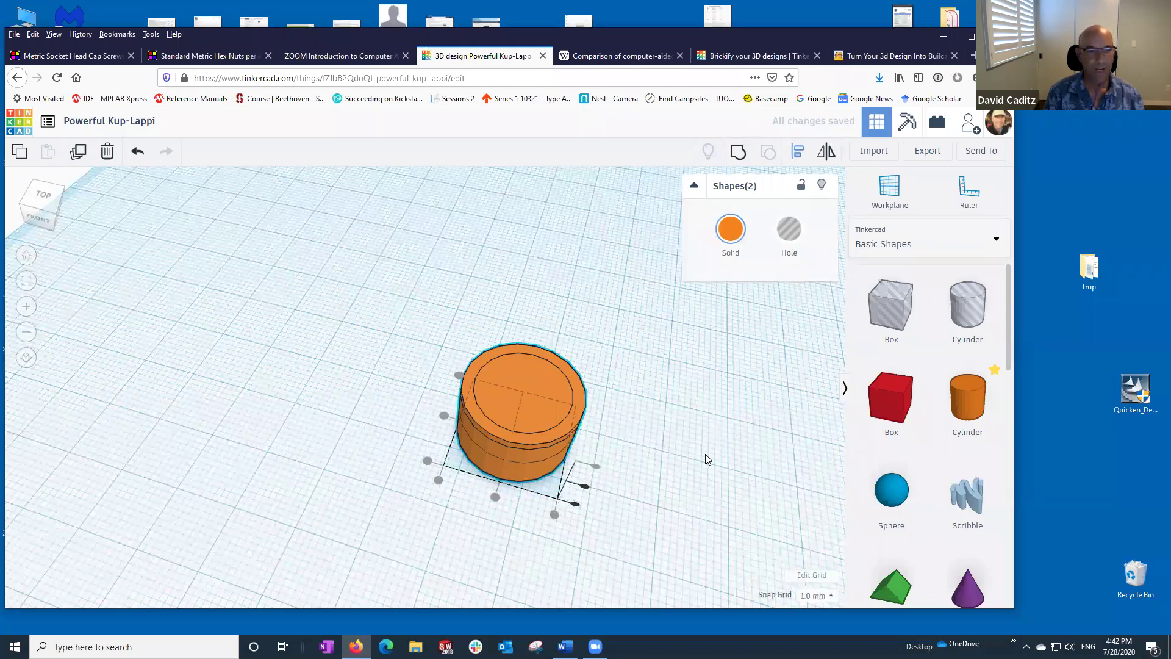
- Group the two aligned cylinders into a single solid screw head
{"action": "left_click", "coordinate": [702, 525]}
{"action": "right_click_drag", "start_coordinate": [702, 525], "coordinate": [709, 491]}
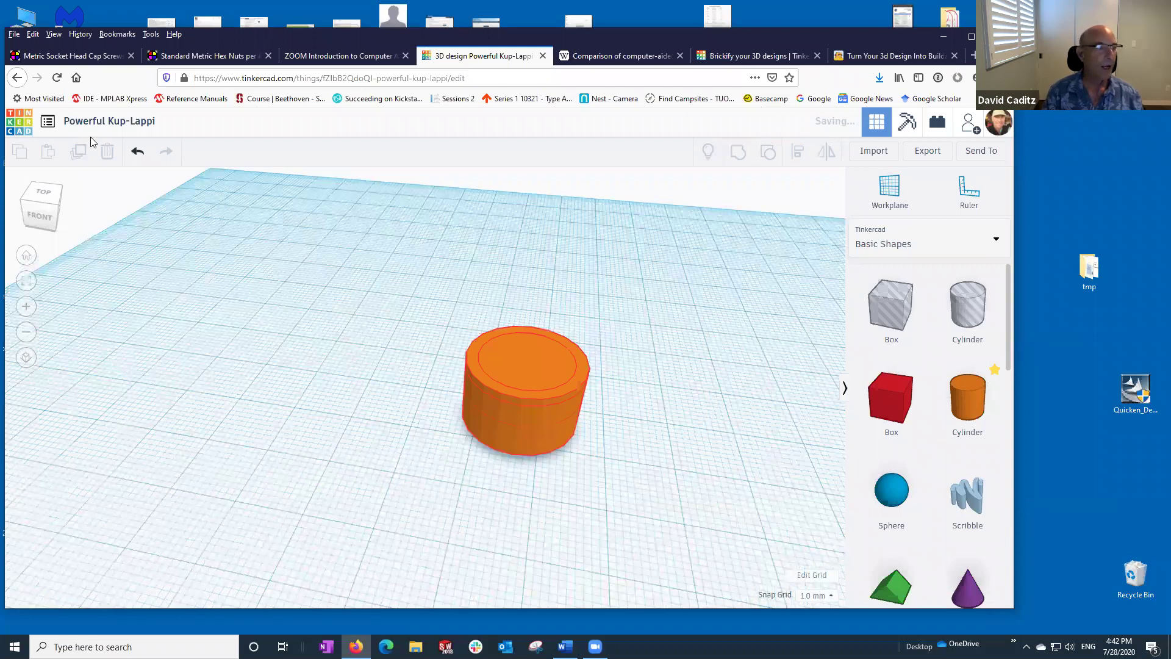
{"action": "right_click_drag", "start_coordinate": [462, 399], "coordinate": [485, 423]}
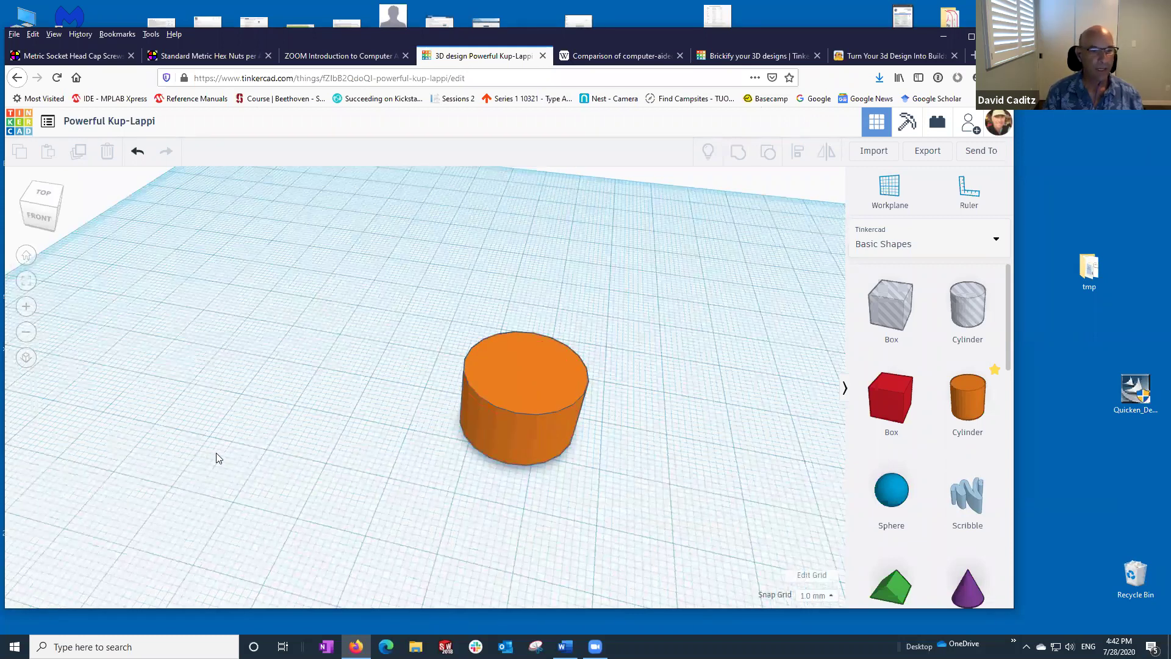
- Recolour the grouped screw head light grey from the preset colours, and check it from below
{"action": "left_click", "coordinate": [502, 372]}
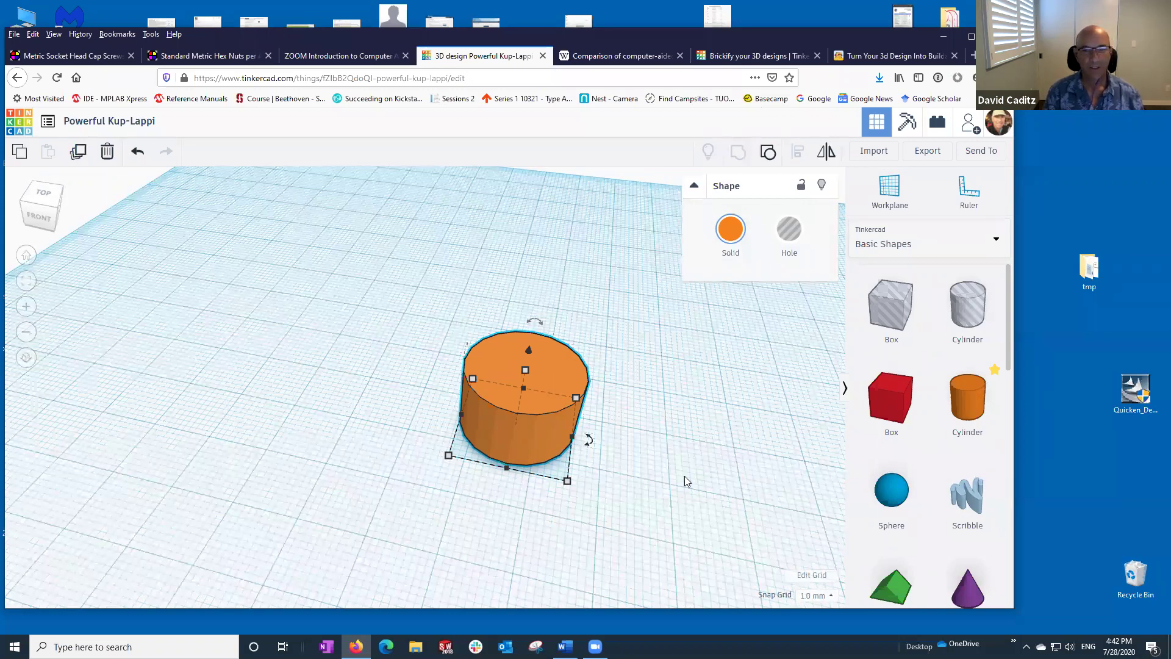
{"action": "left_click", "coordinate": [734, 230]}
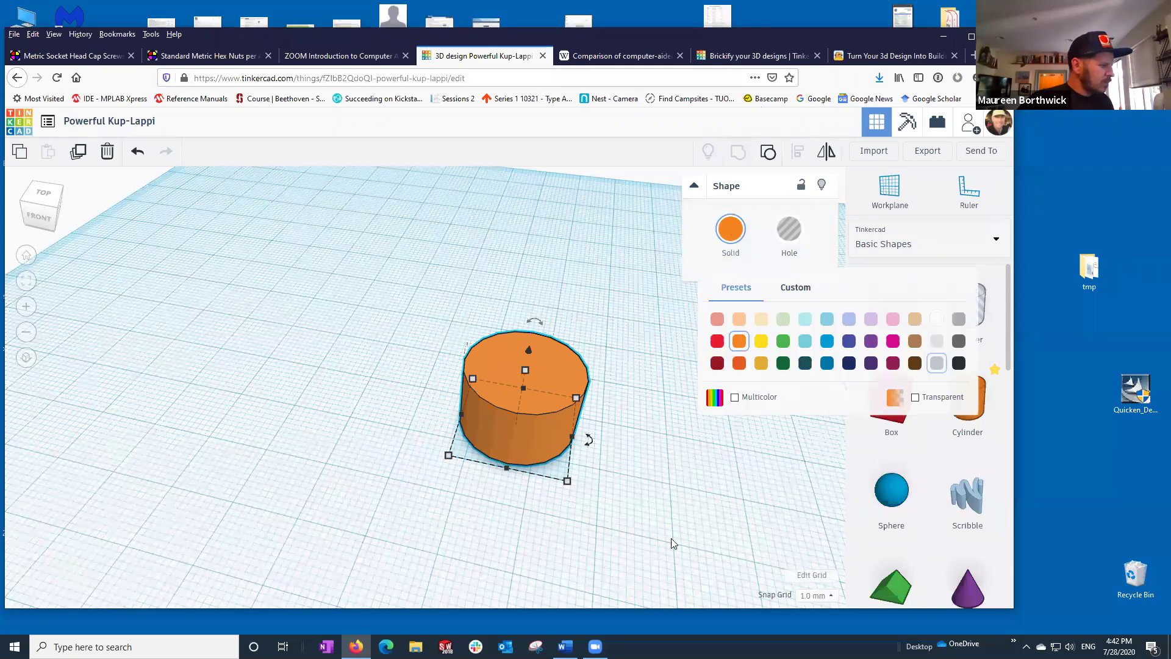
{"action": "left_click", "coordinate": [620, 544]}
{"action": "left_click", "coordinate": [372, 518]}
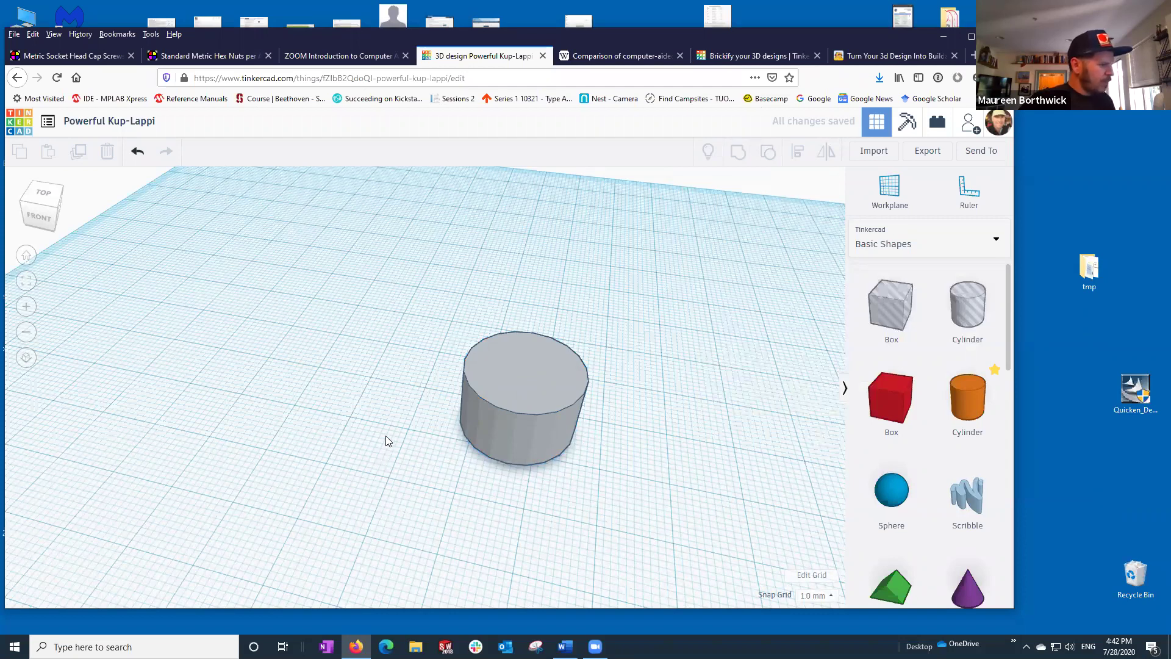
{"action": "right_click_drag", "start_coordinate": [389, 467], "coordinate": [528, 280]}
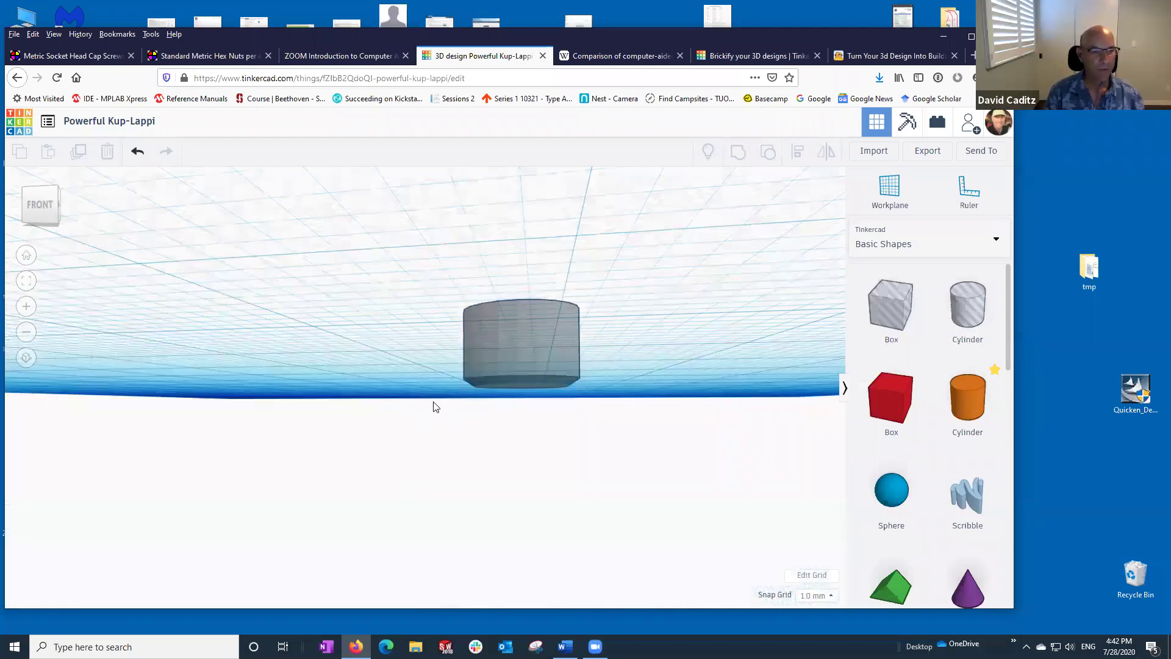
{"action": "right_click_drag", "start_coordinate": [433, 405], "coordinate": [458, 407]}
- Consult the socket head cap screw drawings on the Engineers Edge page, comparing them with the modelled head
{"action": "key", "text": "ctrl+1"}
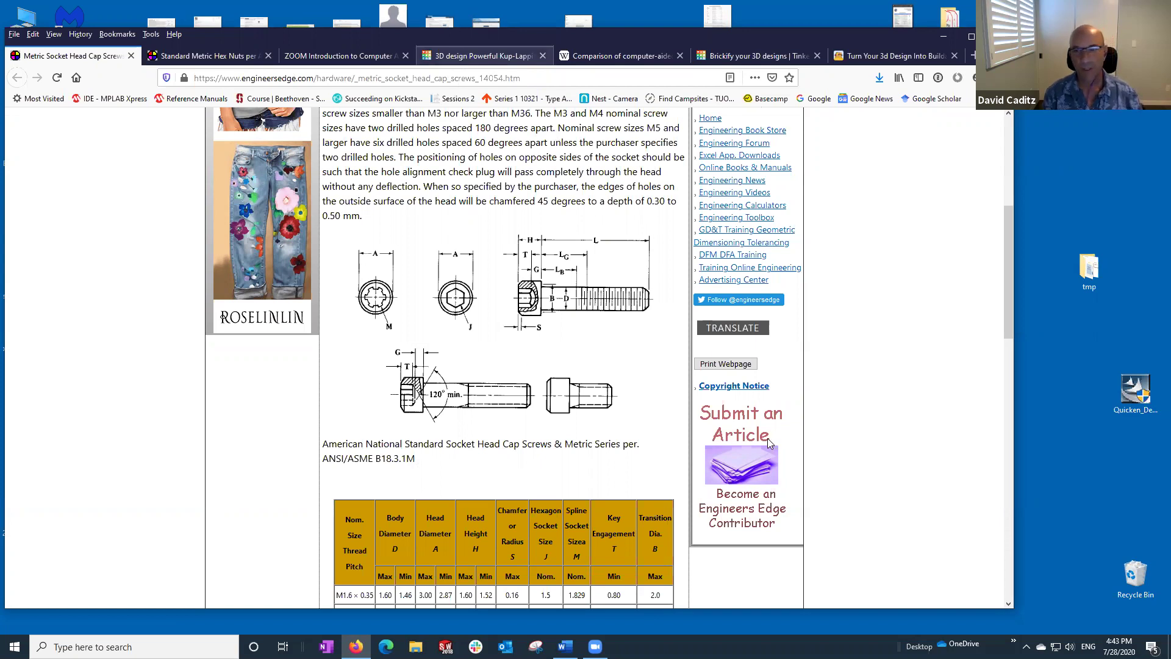
{"action": "key", "text": "ctrl+4"}
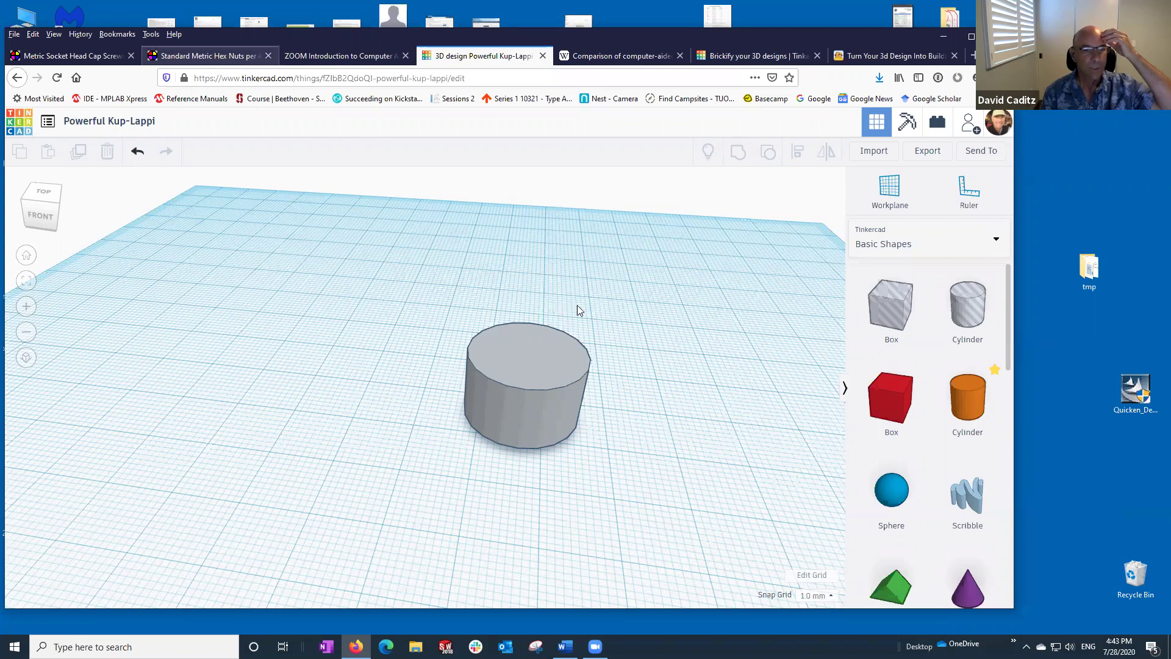
{"action": "key", "text": "ctrl+1"}
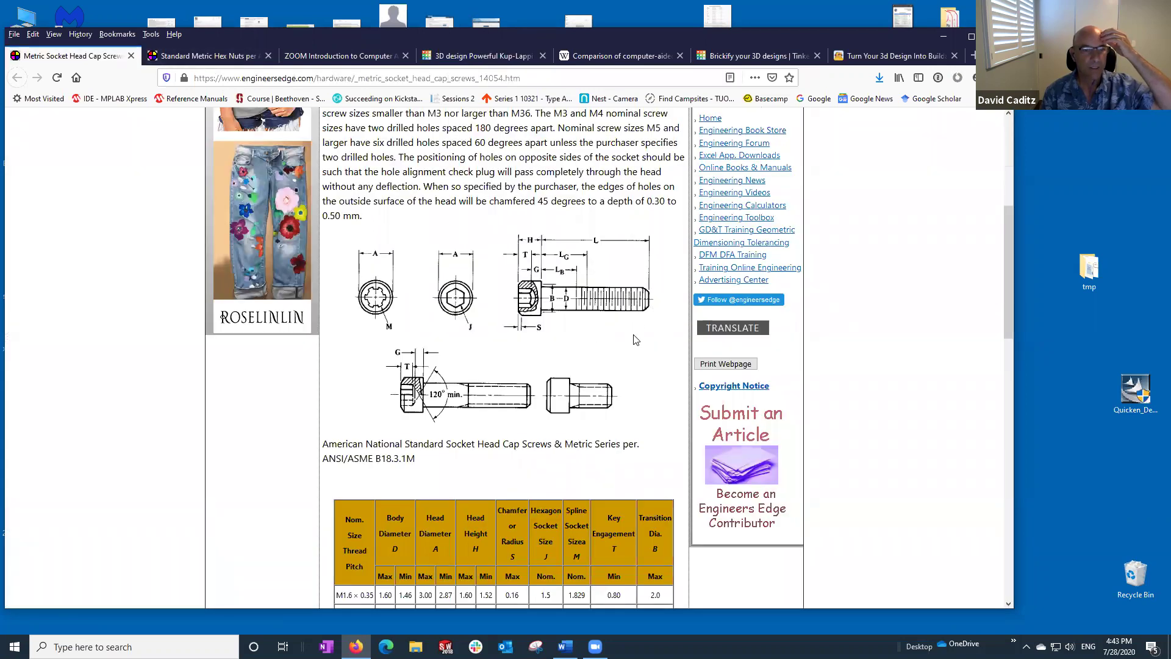
- Return to the Tinkercad design, place a workplane on the screw head's flat upper face, and add a solid cylinder on it beside the head
{"action": "left_click", "coordinate": [461, 56]}
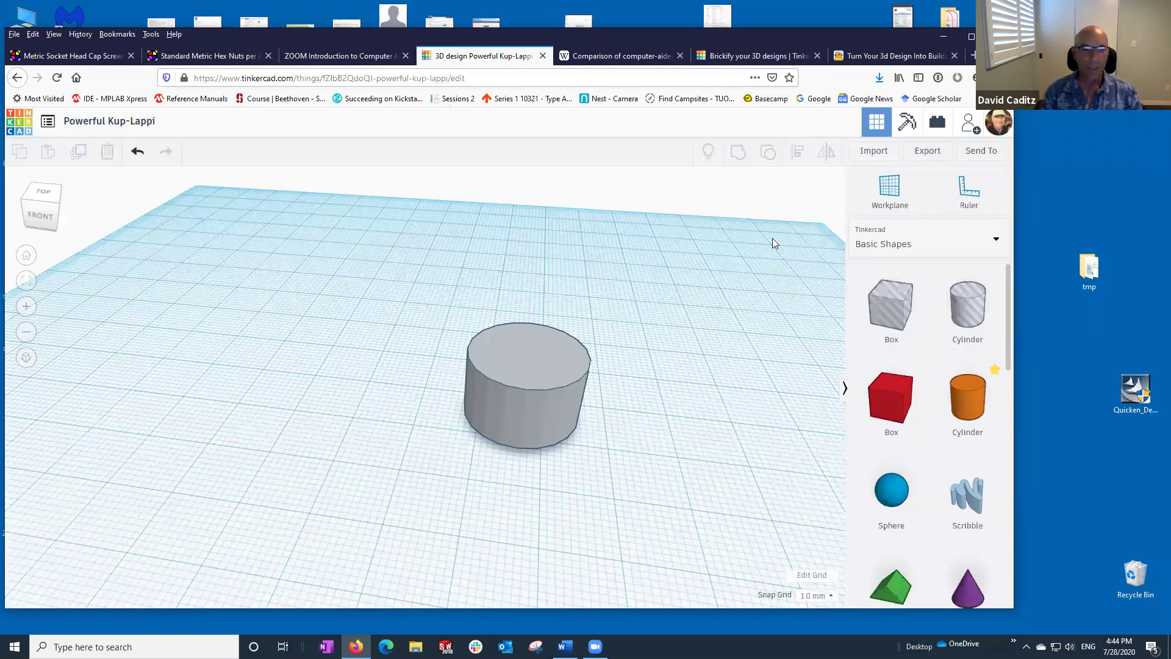
{"action": "left_click", "coordinate": [526, 365]}
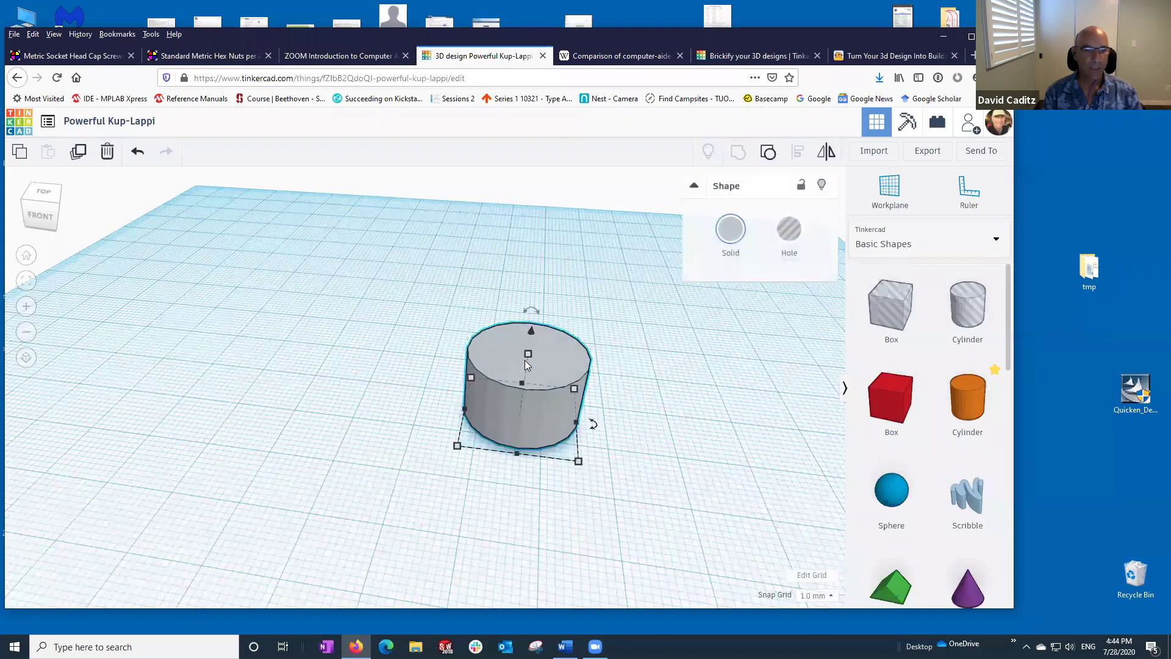
{"action": "left_click", "coordinate": [890, 197]}
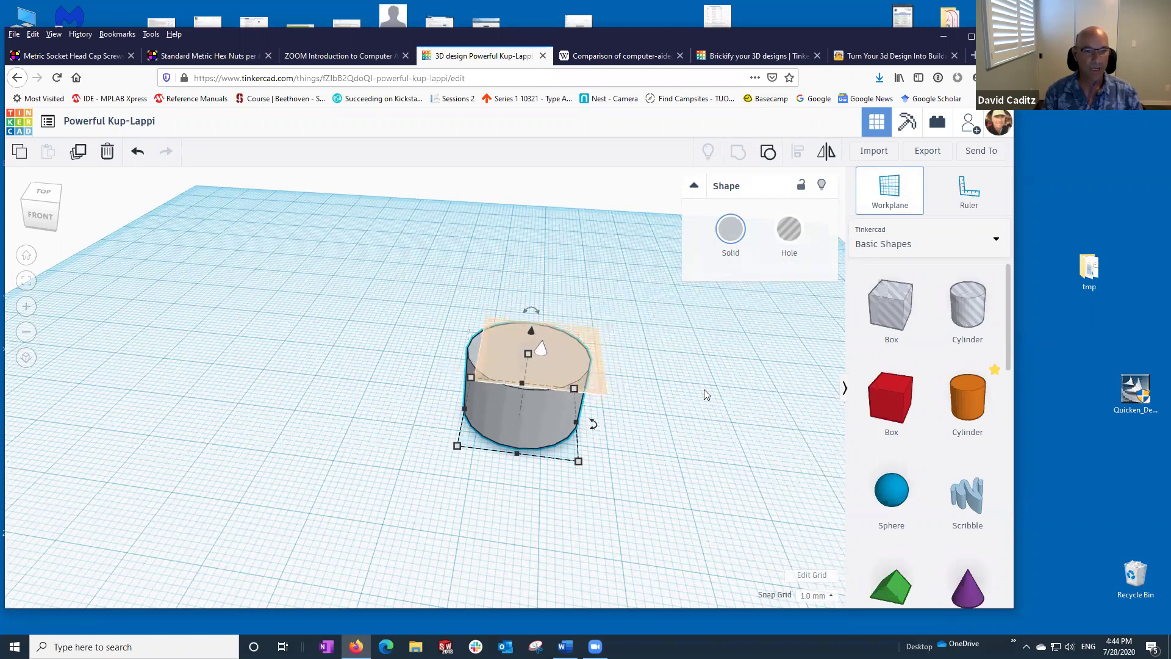
{"action": "left_click", "coordinate": [749, 438]}
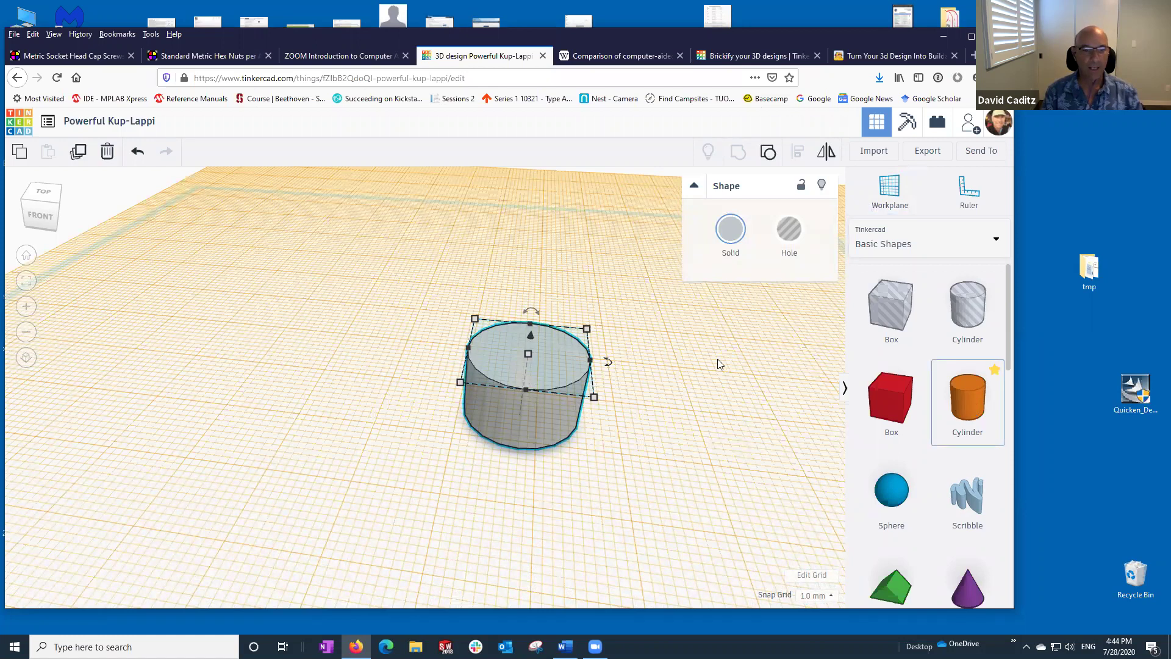
{"action": "left_click", "coordinate": [656, 478]}
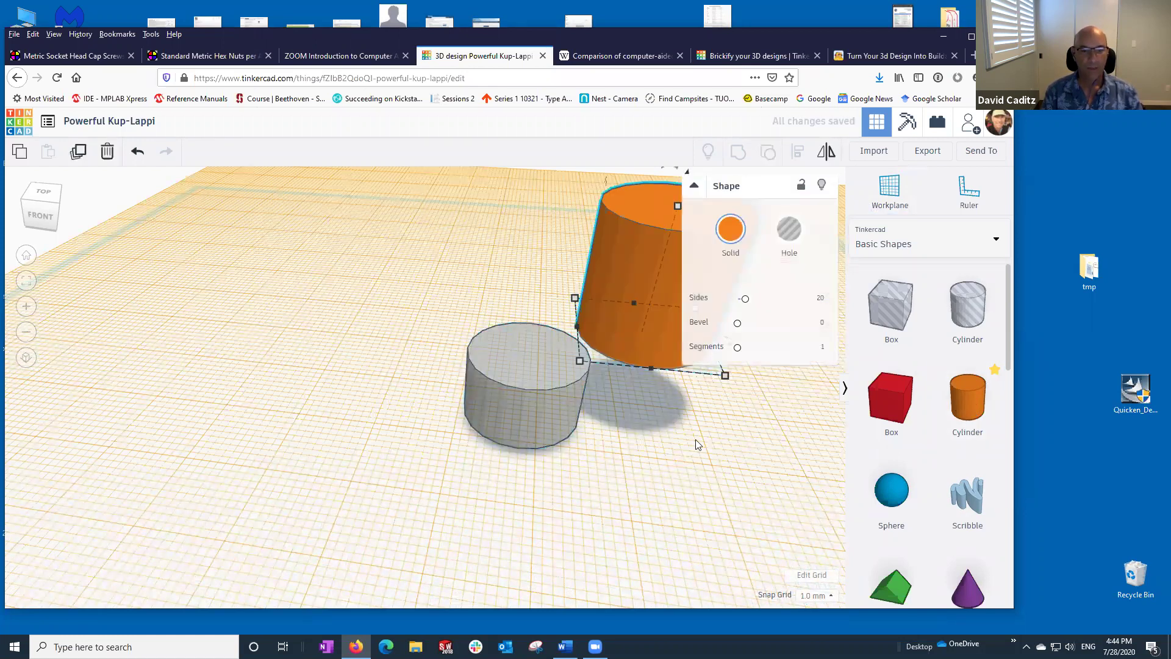
- Set the new cylinder's width to 12 mm and move it to the opposite side of the screw head
{"action": "mouse_move", "coordinate": [725, 377]}
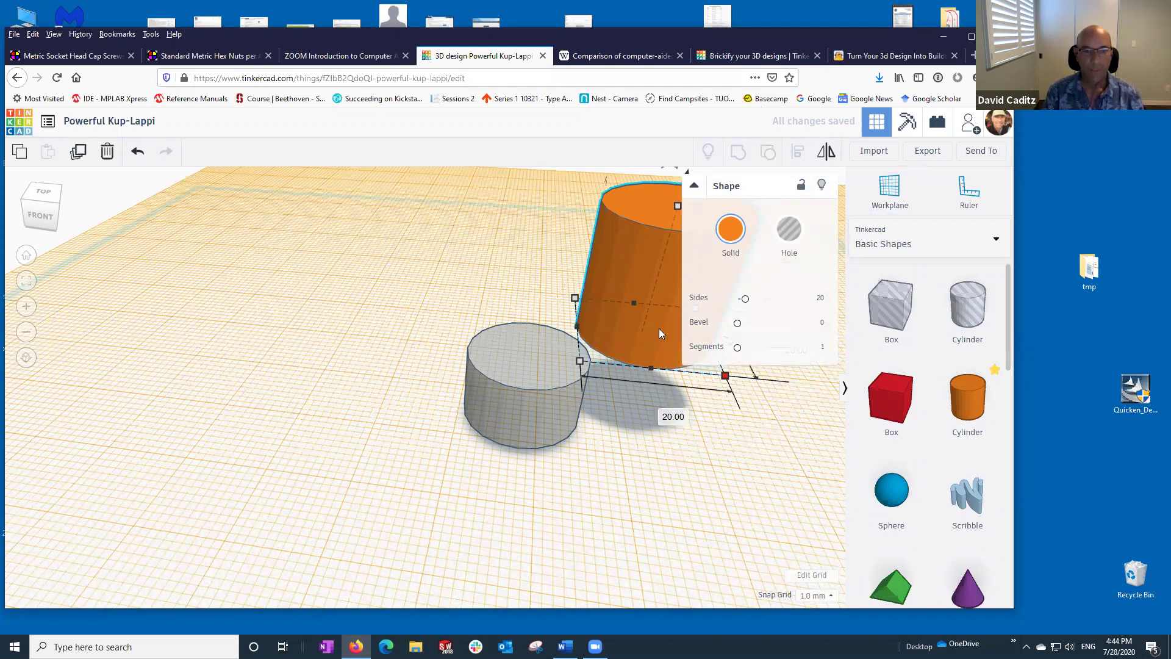
{"action": "type", "text": "12"}
{"action": "key", "text": "Return"}
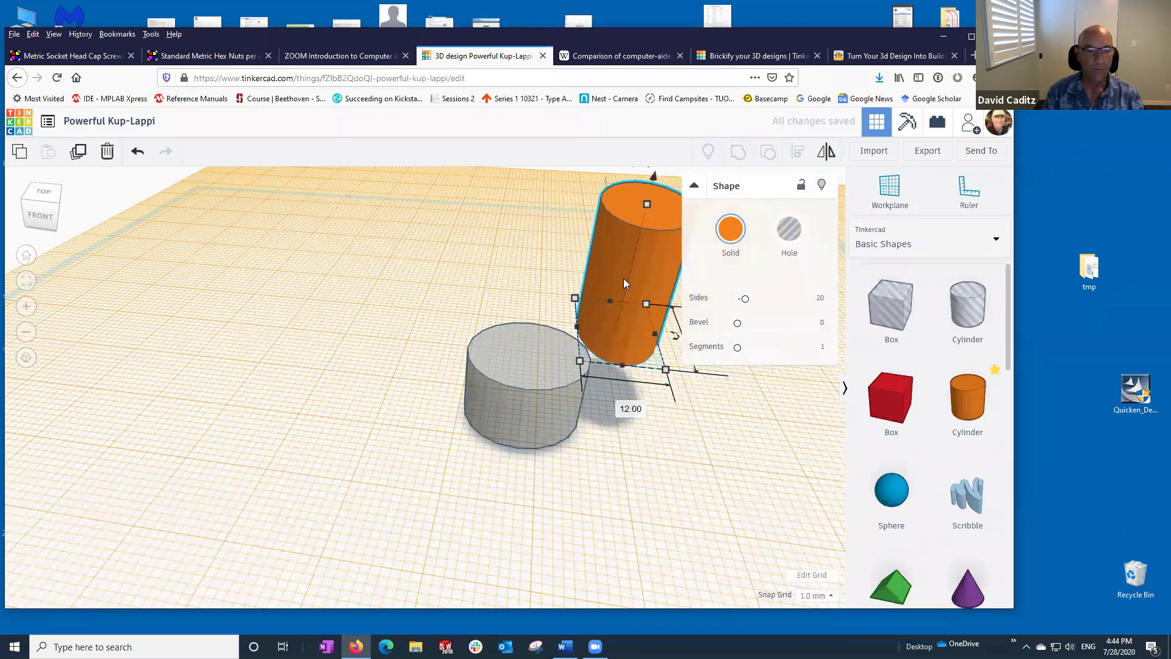
{"action": "key", "text": "Left"}
{"action": "key", "text": "Left"}
{"action": "key", "text": "Left"}
{"action": "left_click_drag", "start_coordinate": [445, 329], "coordinate": [451, 330]}
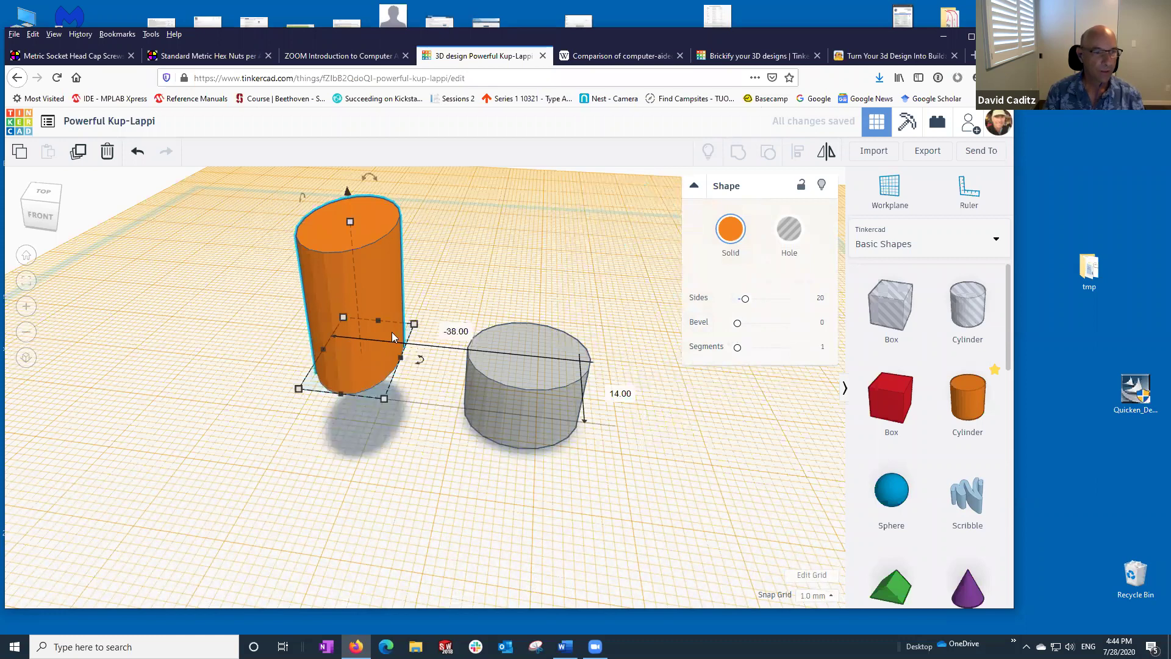
- Set the orange cylinder's depth to 12 mm and its height to 10 mm to form the shank
{"action": "mouse_move", "coordinate": [385, 402]}
{"action": "left_click", "coordinate": [474, 366]}
{"action": "type", "text": "12"}
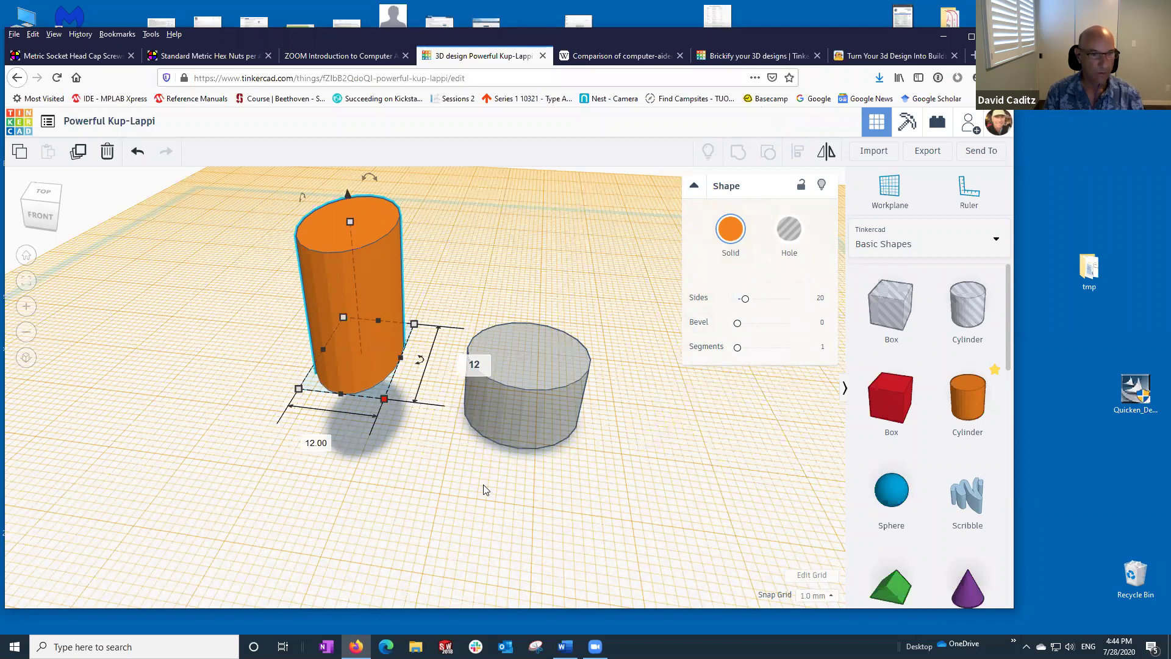
{"action": "key", "text": "Return"}
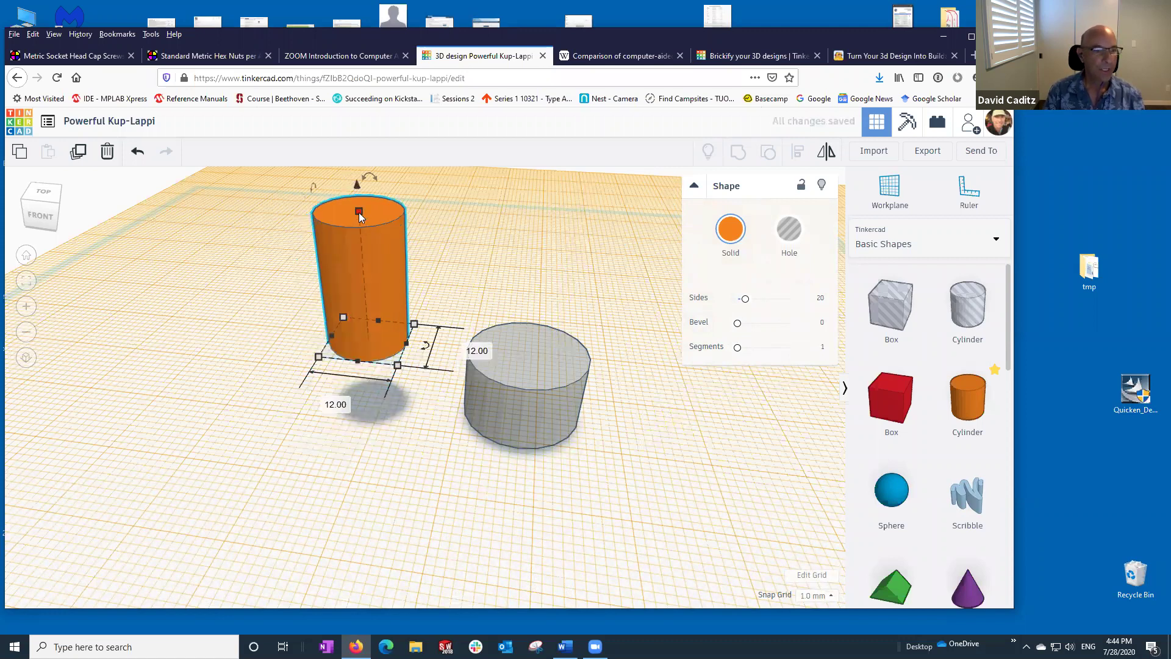
{"action": "mouse_move", "coordinate": [359, 214]}
{"action": "left_click", "coordinate": [437, 280]}
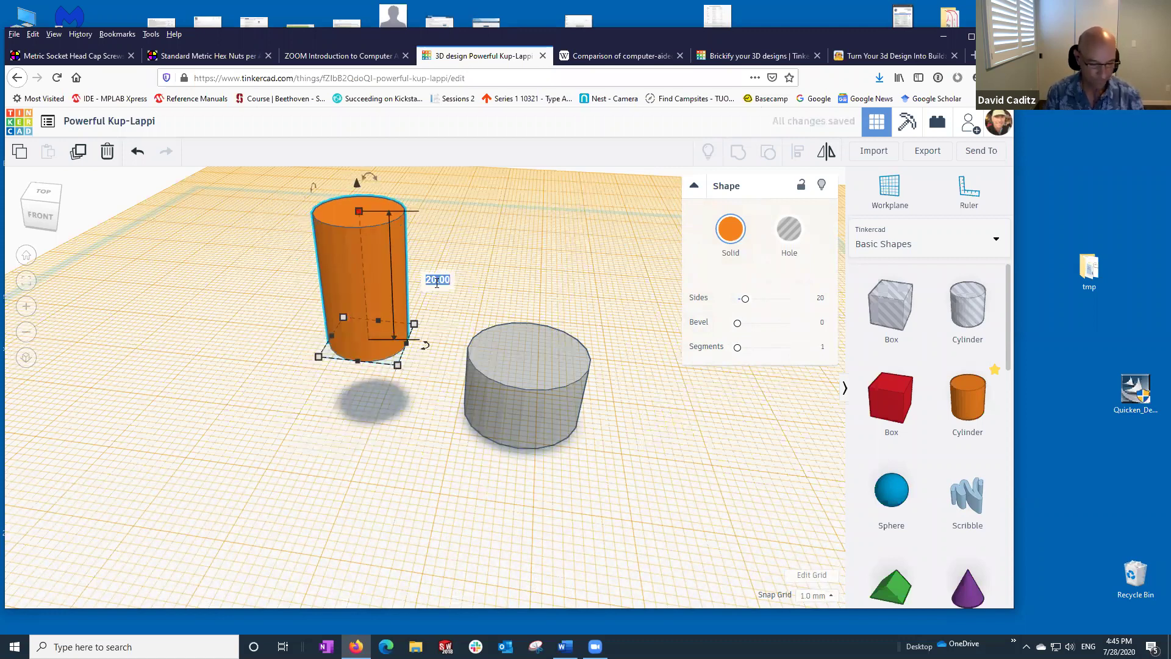
{"action": "type", "text": "10"}
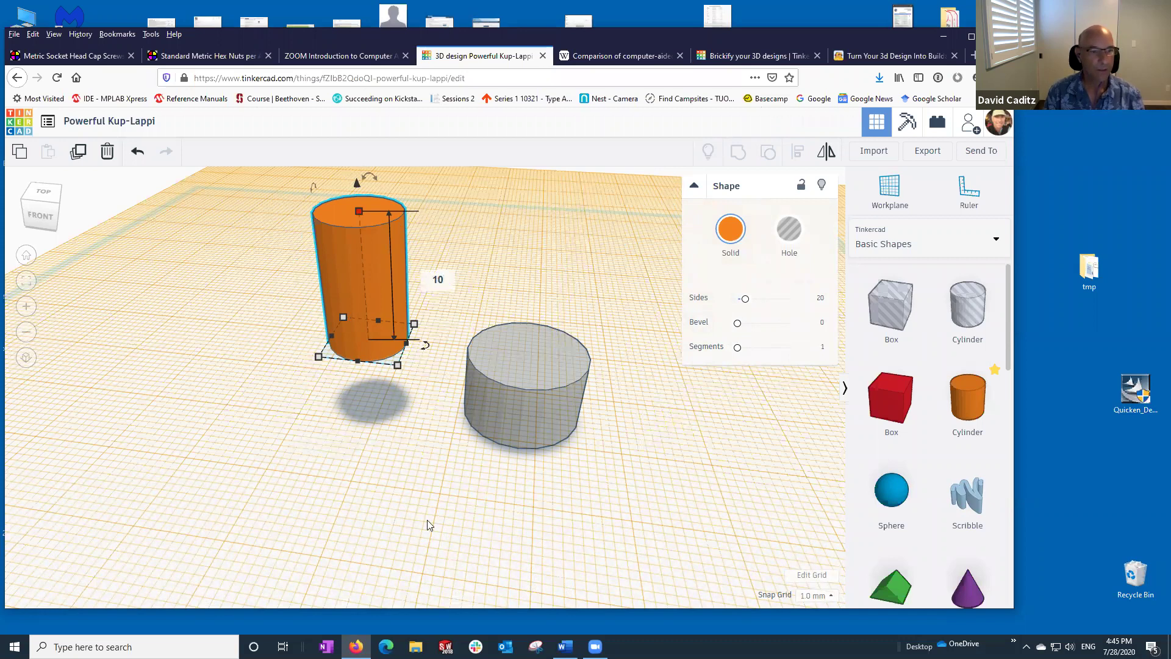
{"action": "key", "text": "Return"}
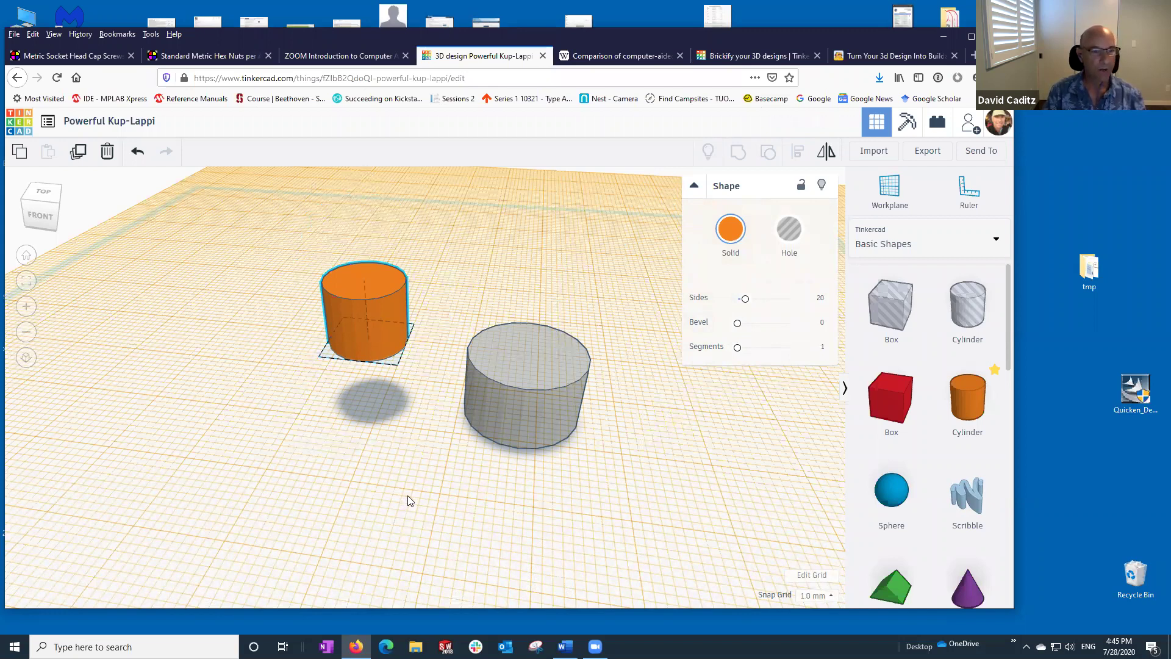
- Align the centres of the orange shank cylinder and the grey head along the width and depth directions
{"action": "right_click_drag", "start_coordinate": [408, 500], "coordinate": [410, 541]}
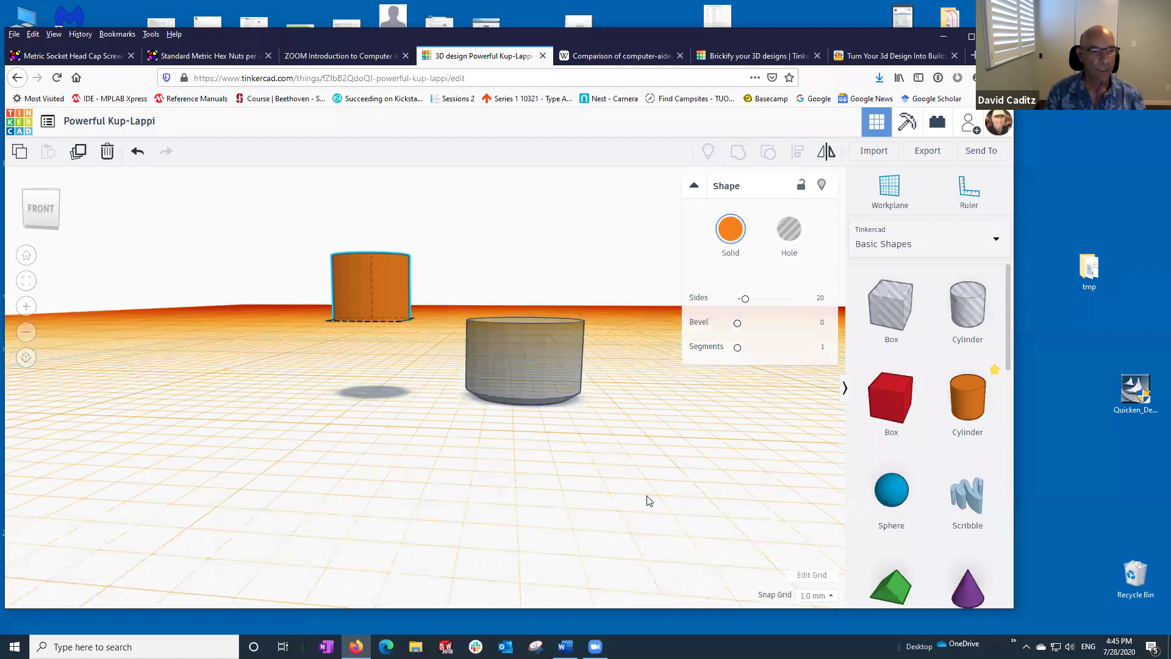
{"action": "right_click_drag", "start_coordinate": [633, 502], "coordinate": [634, 511]}
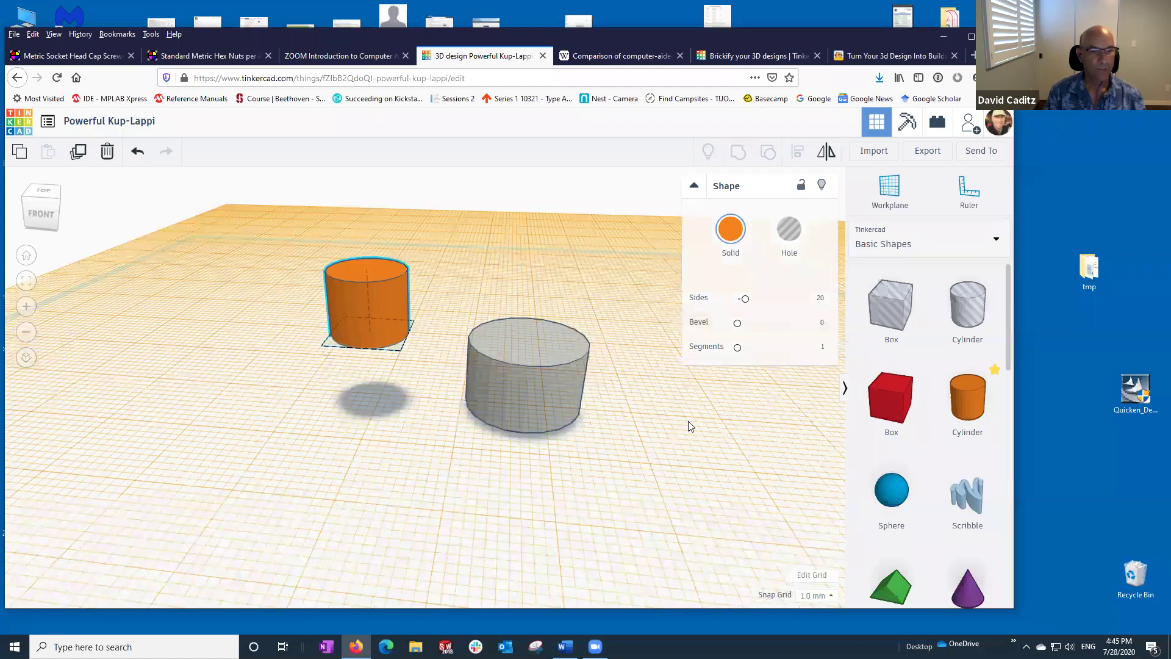
{"action": "key", "text": "ctrl+a"}
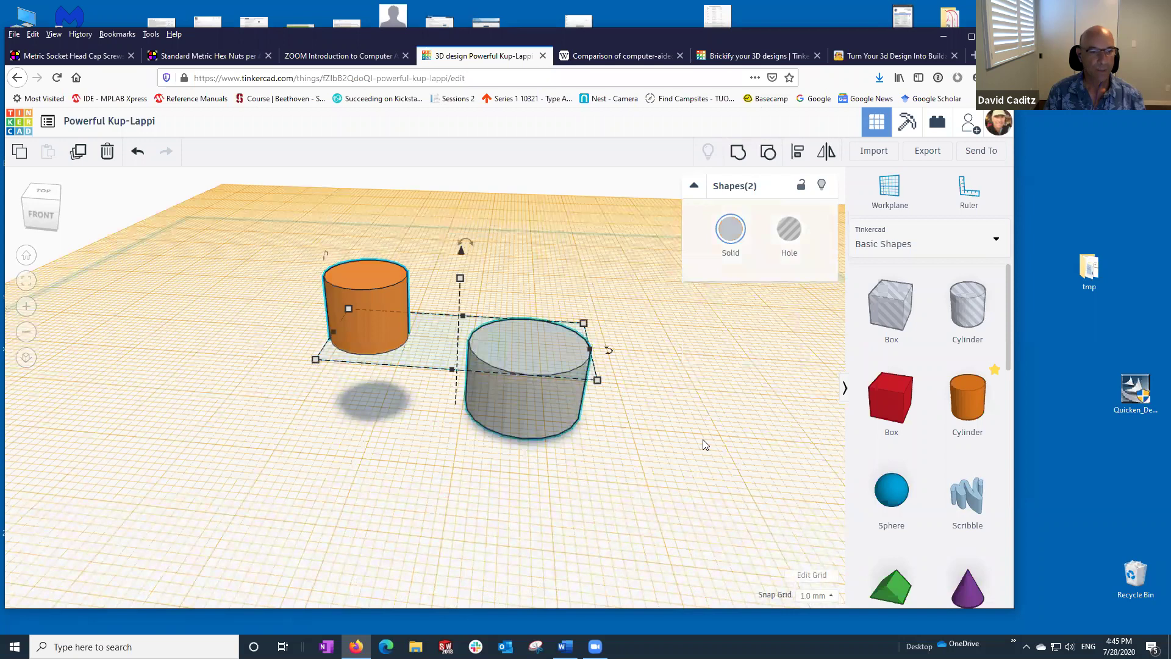
{"action": "right_click_drag", "start_coordinate": [597, 421], "coordinate": [597, 431]}
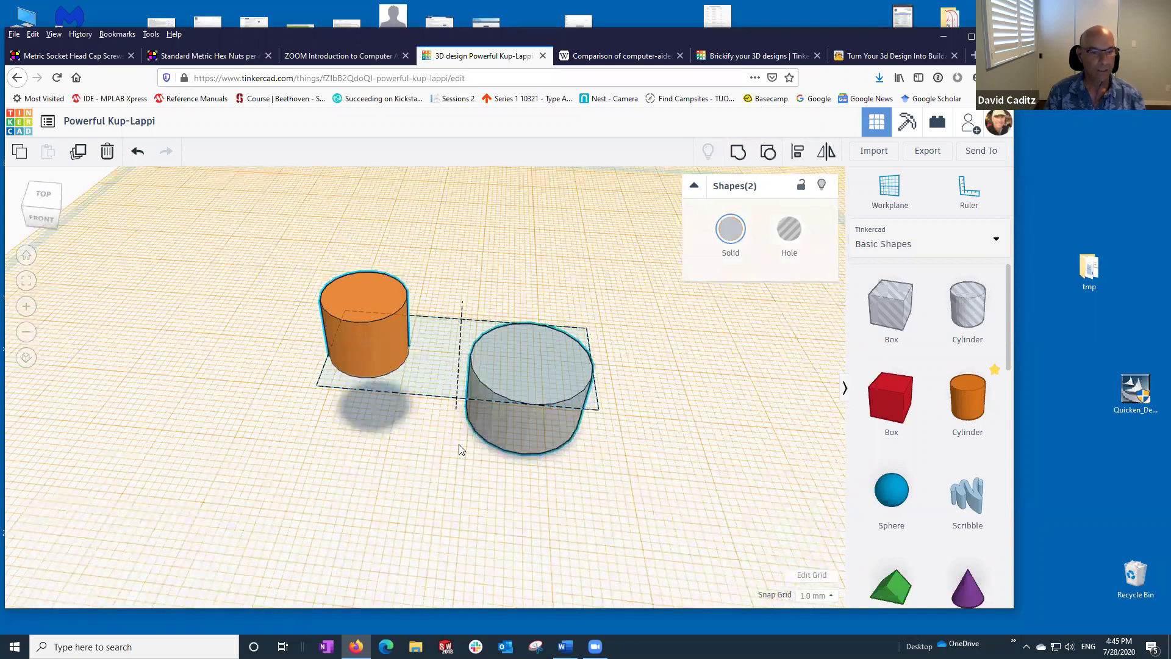
{"action": "right_click_drag", "start_coordinate": [420, 530], "coordinate": [421, 552]}
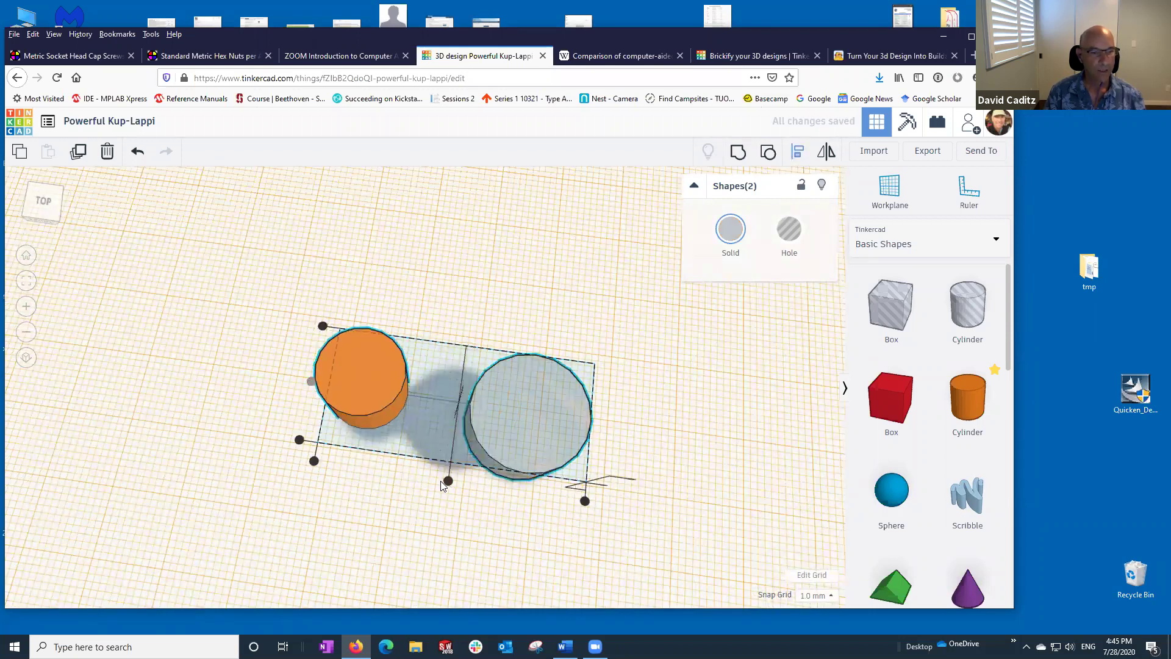
{"action": "left_click", "coordinate": [448, 481]}
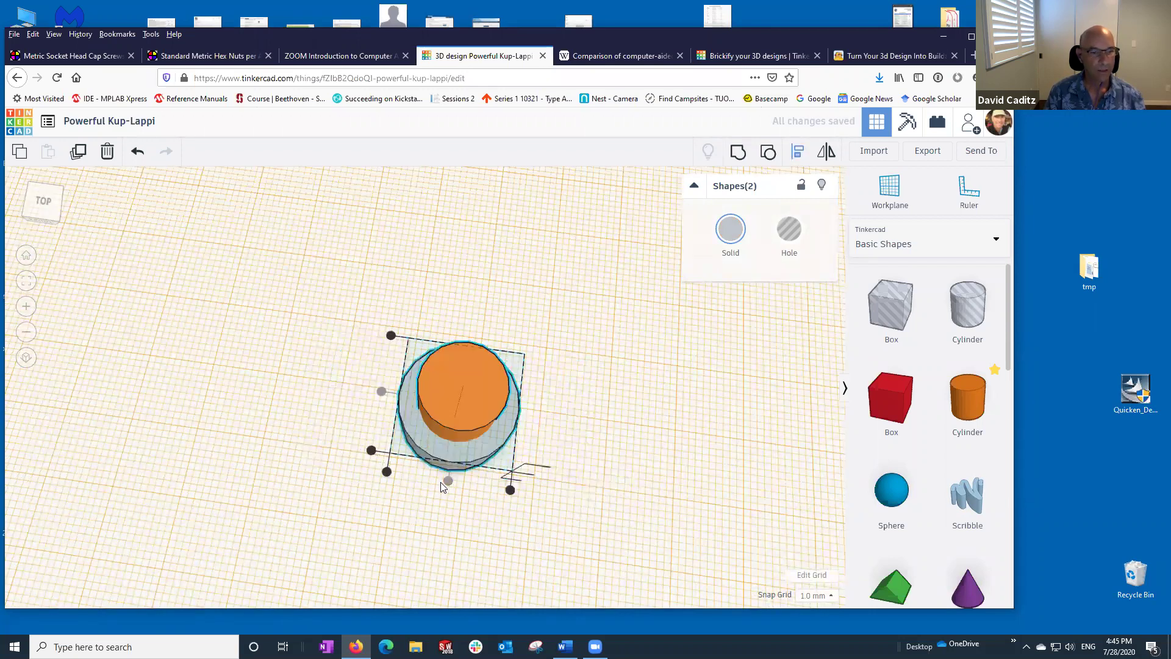
{"action": "left_click", "coordinate": [700, 478]}
- Group the centred shank and head into a single solid screw
{"action": "right_click_drag", "start_coordinate": [681, 433], "coordinate": [681, 430]}
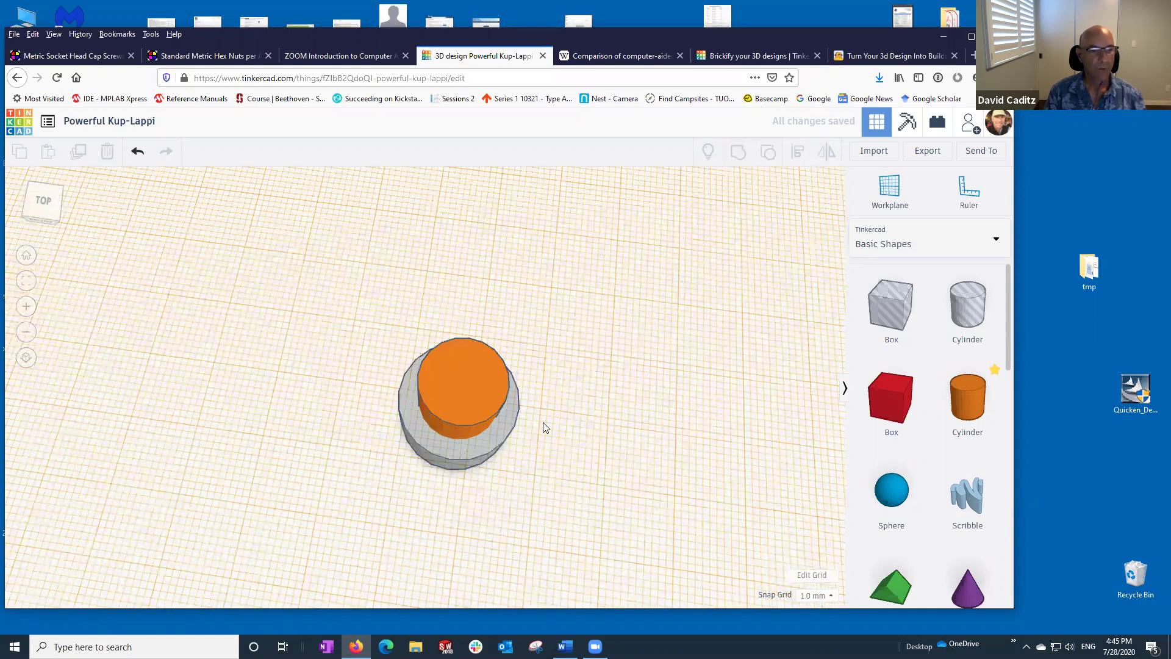
{"action": "right_click_drag", "start_coordinate": [553, 448], "coordinate": [555, 391]}
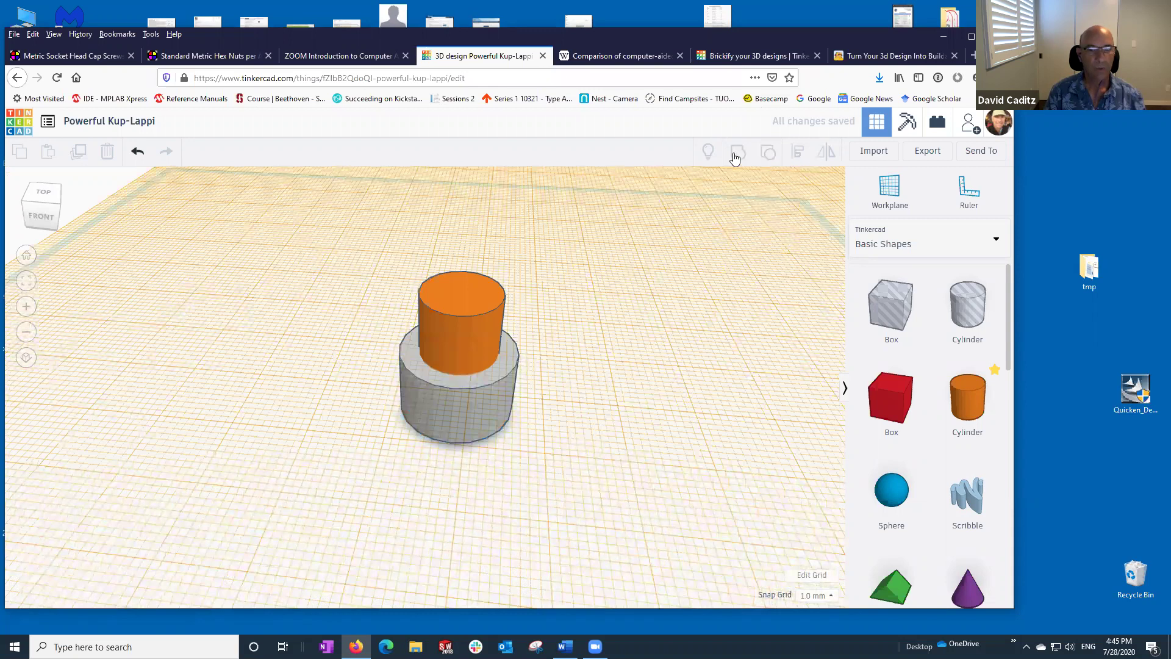
{"action": "right_click_drag", "start_coordinate": [539, 546], "coordinate": [569, 541]}
{"action": "key", "text": "ctrl+a"}
{"action": "key", "text": "ctrl+g"}
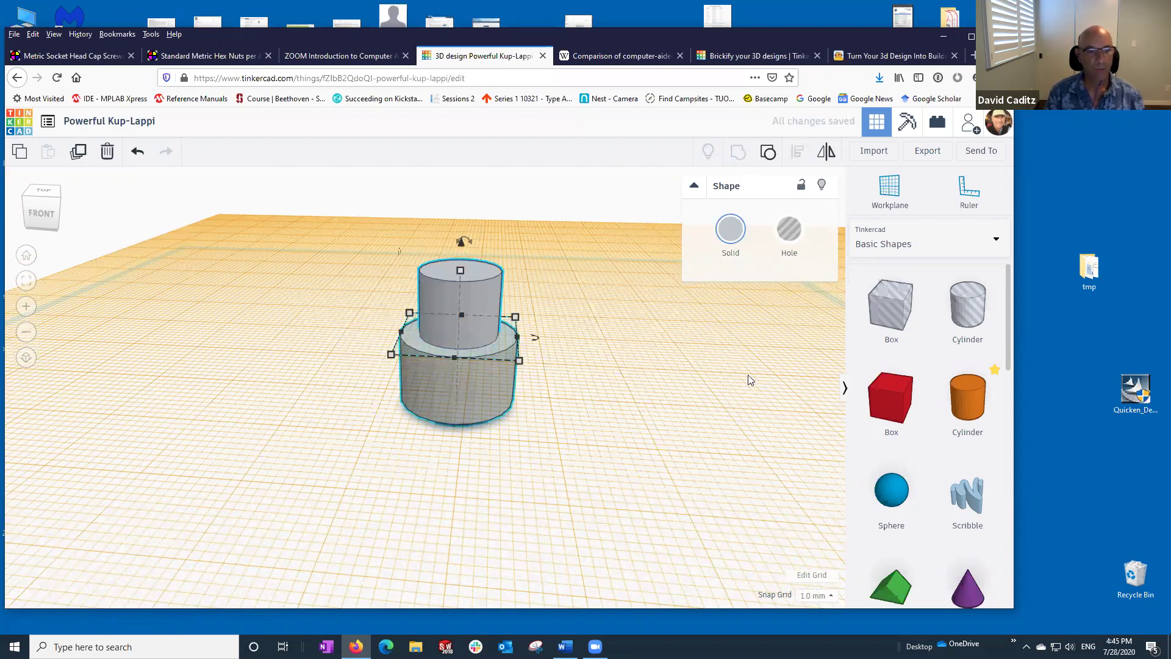
- Reset the workplane to the base grid, place it on the shank's end face as a demonstration, and reset it again
{"action": "left_click", "coordinate": [890, 194]}
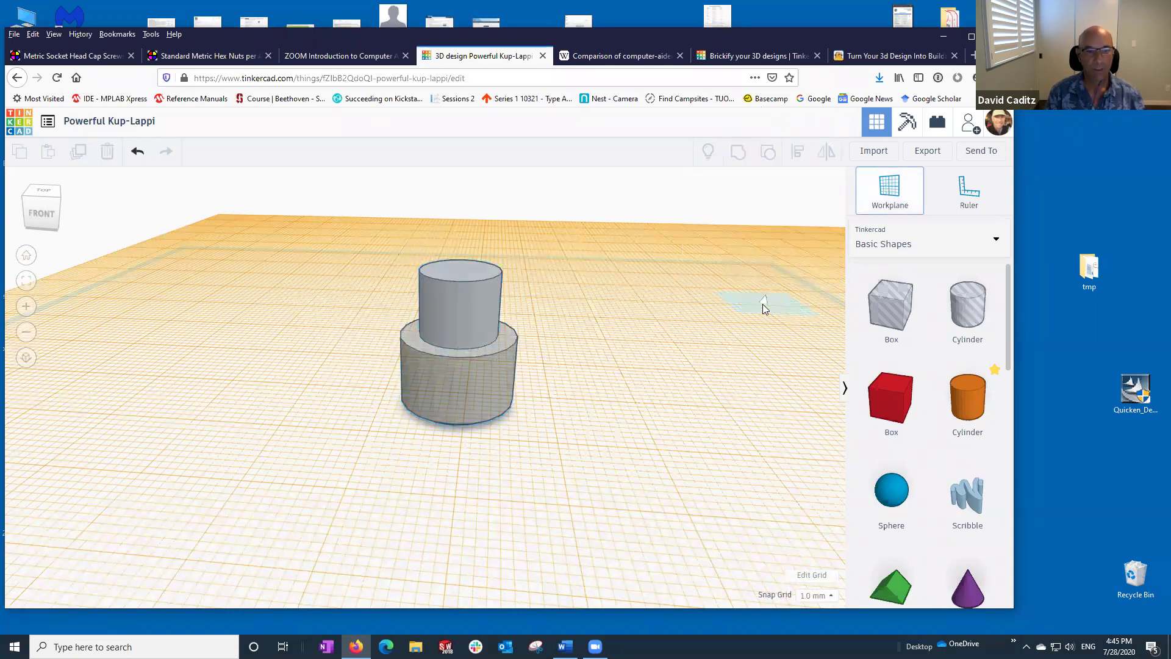
{"action": "left_click", "coordinate": [888, 185]}
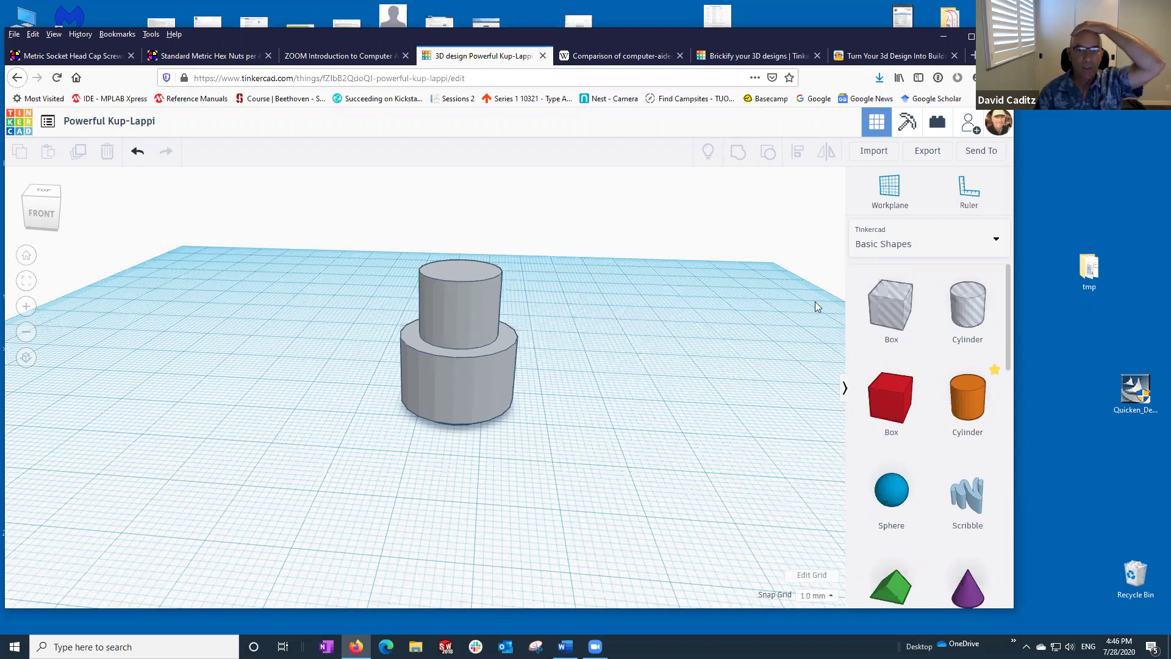
{"action": "left_click", "coordinate": [896, 191]}
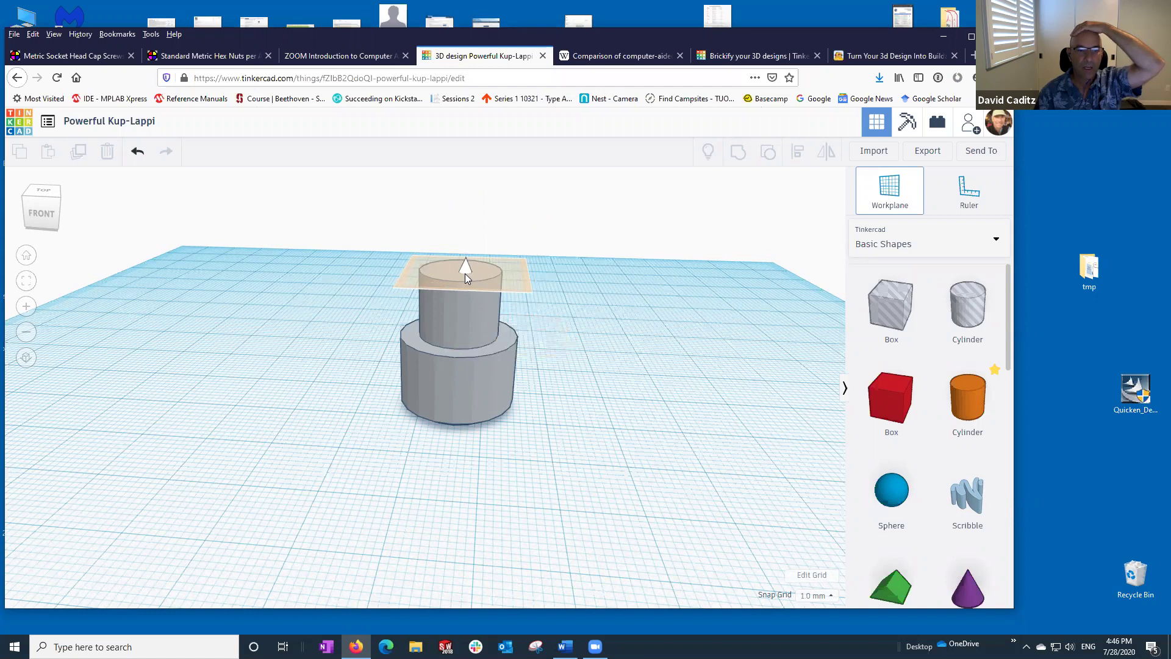
{"action": "left_click", "coordinate": [668, 451]}
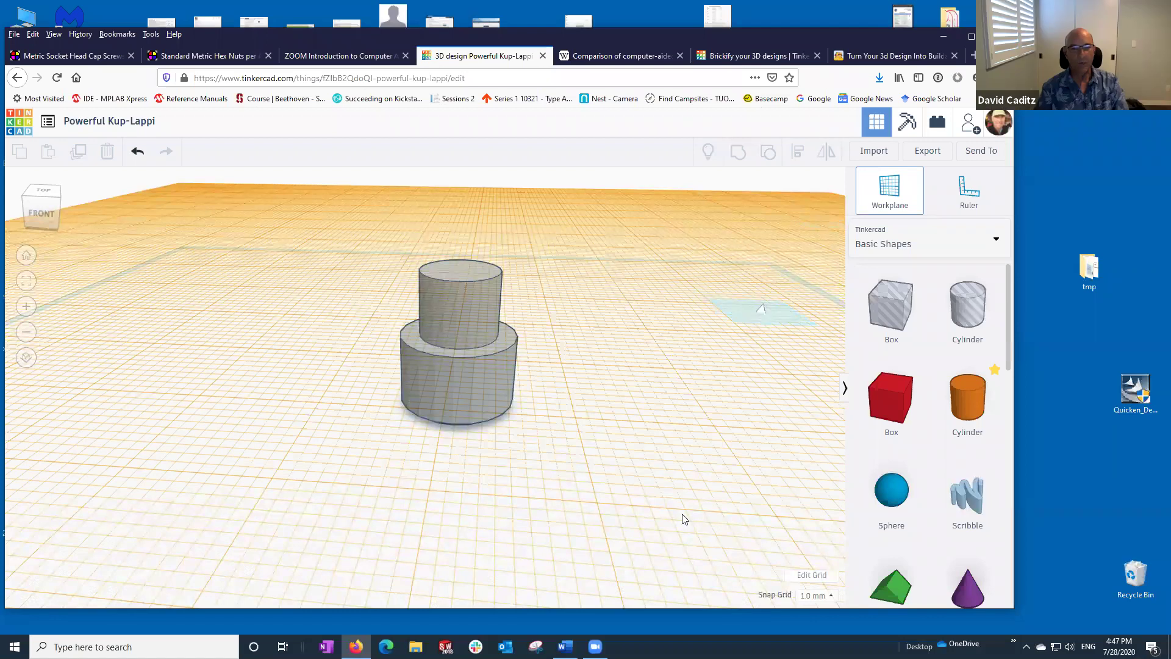
{"action": "left_click", "coordinate": [750, 512]}
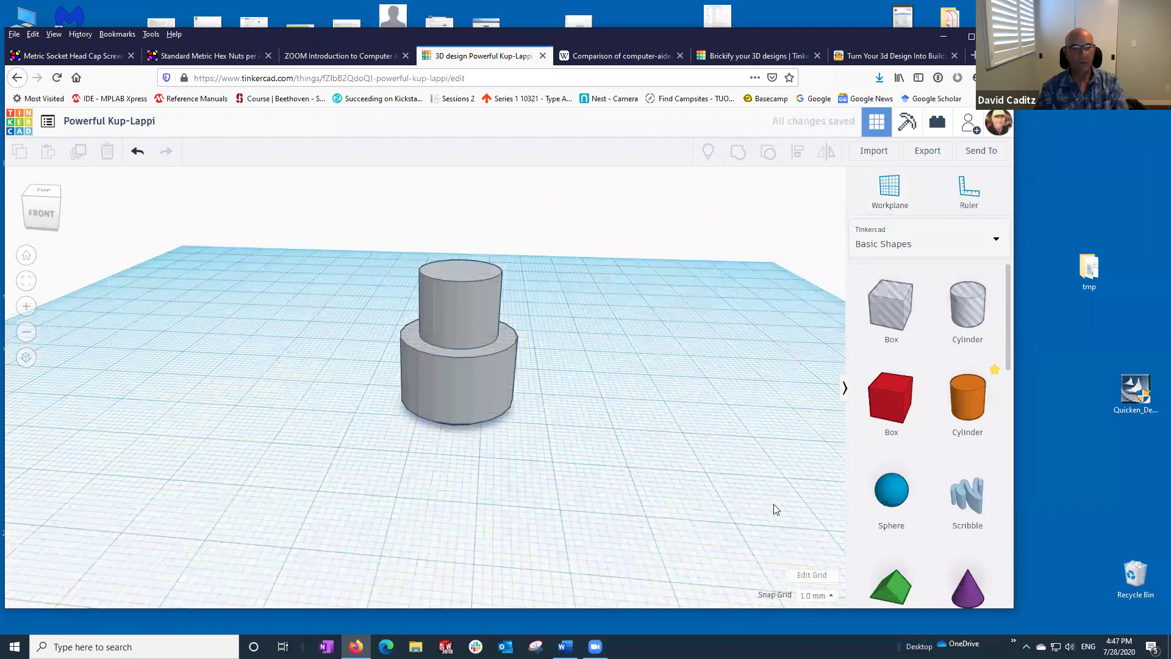
- Ungroup the screw into its separate head and shank cylinders
{"action": "left_click", "coordinate": [457, 306]}
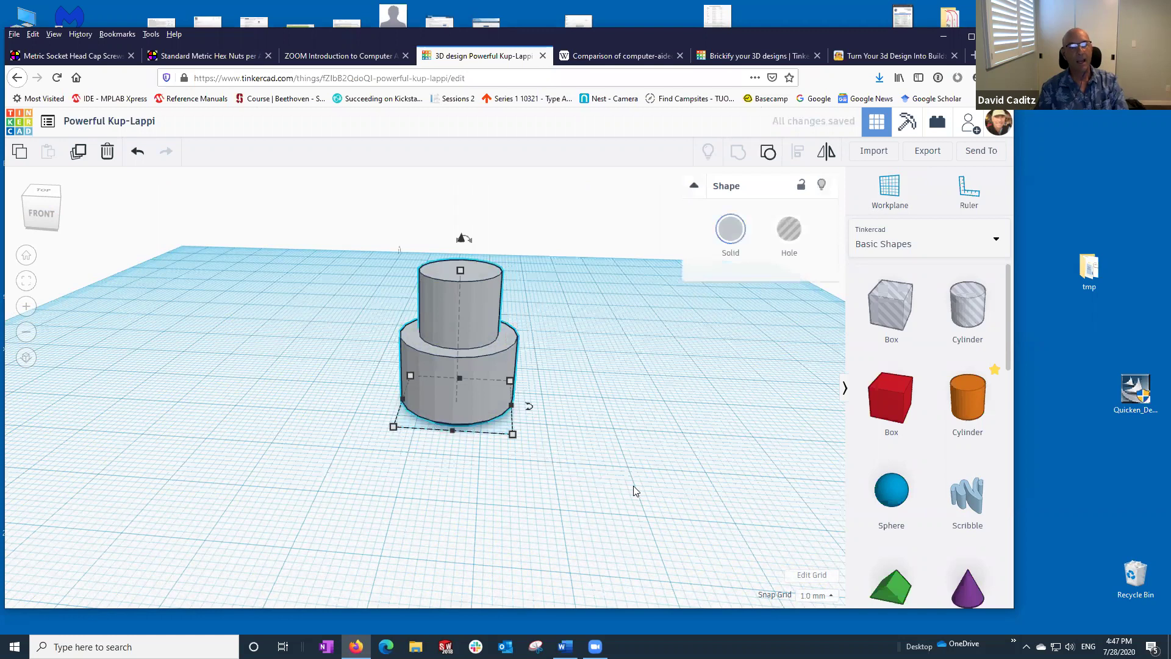
{"action": "left_click", "coordinate": [767, 160]}
{"action": "left_click", "coordinate": [566, 354]}
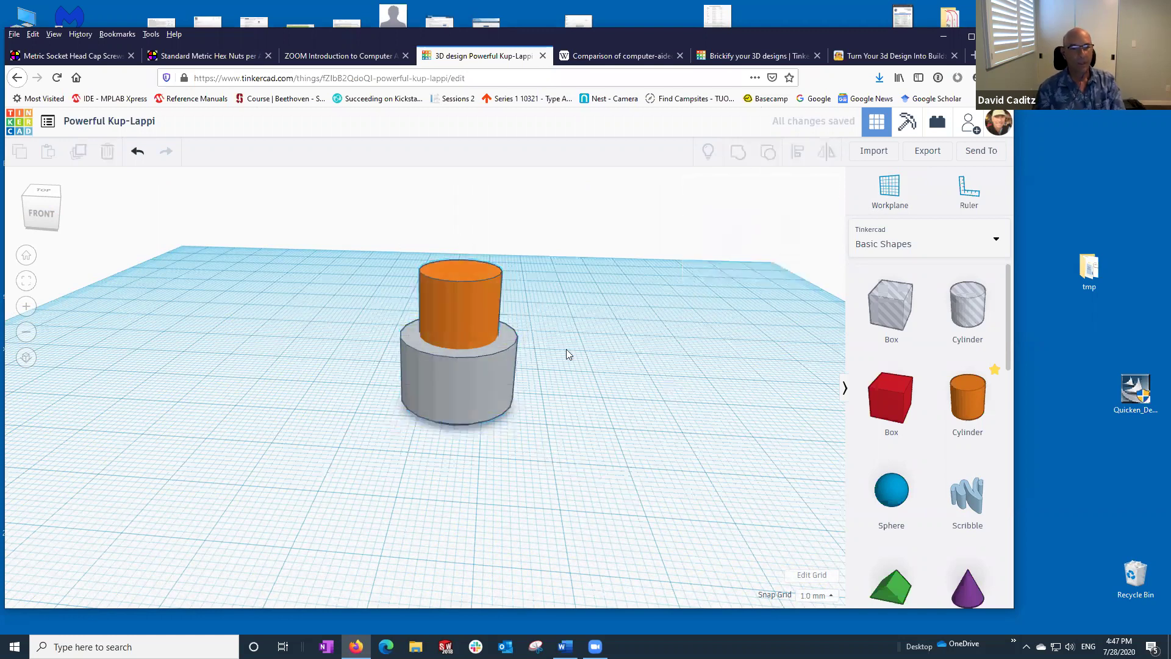
- Select the orange shank cylinder and inspect its editable width and depth dimensions
{"action": "left_click", "coordinate": [482, 307]}
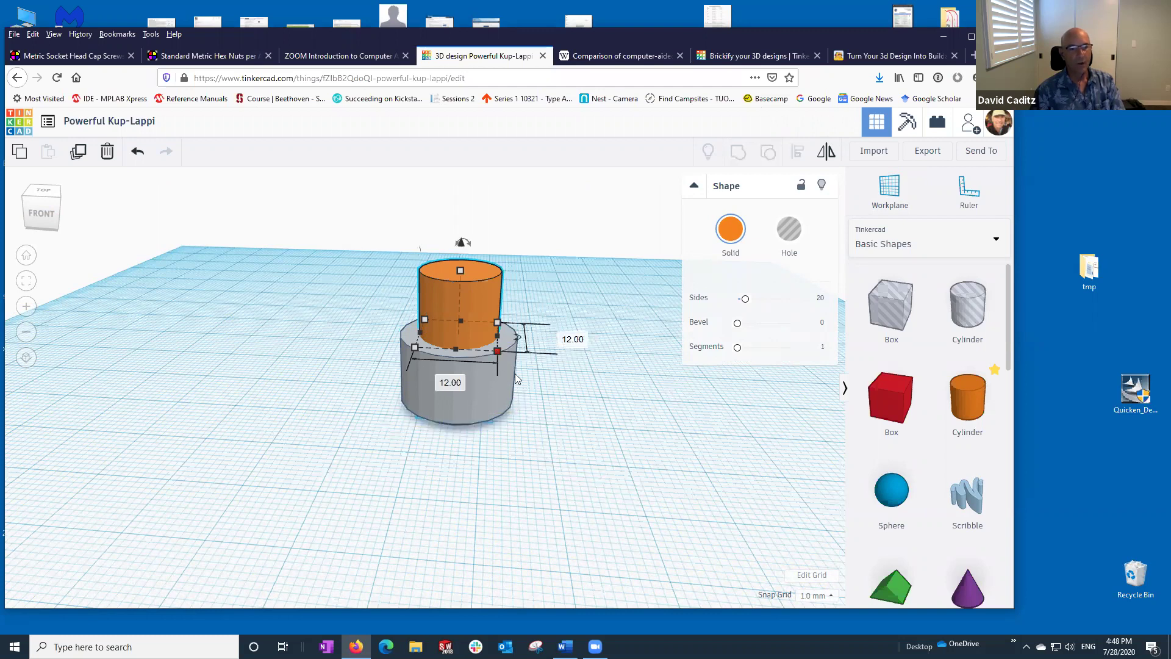
{"action": "left_click", "coordinate": [571, 341]}
{"action": "left_click", "coordinate": [448, 384]}
{"action": "left_click", "coordinate": [564, 342]}
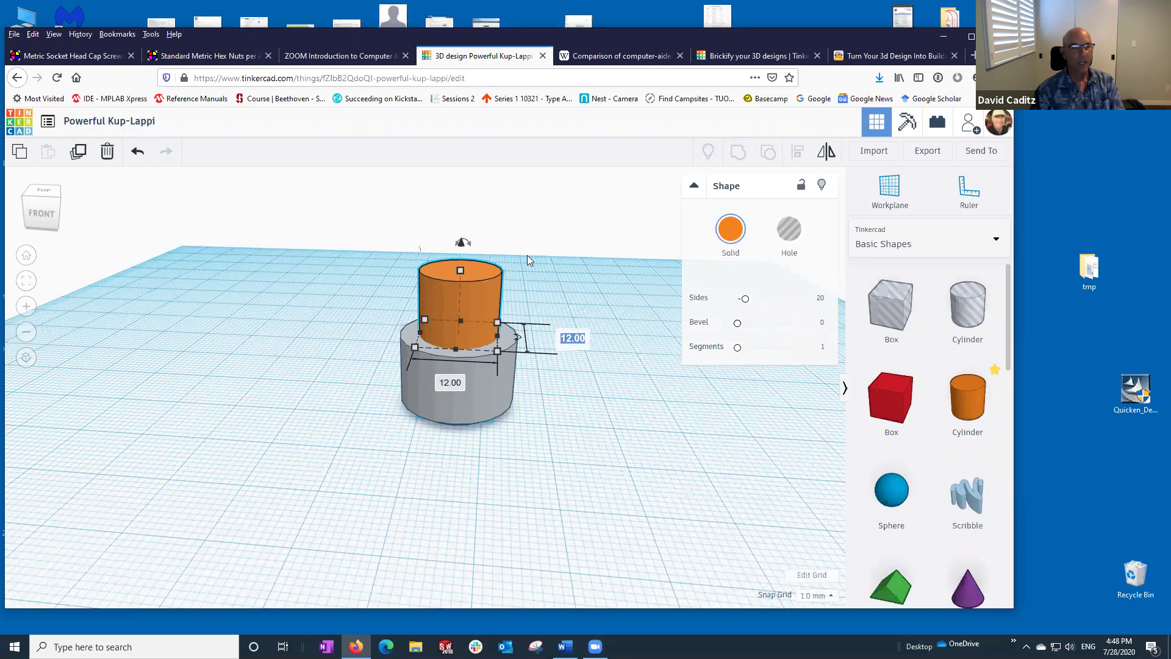
{"action": "left_click", "coordinate": [459, 270]}
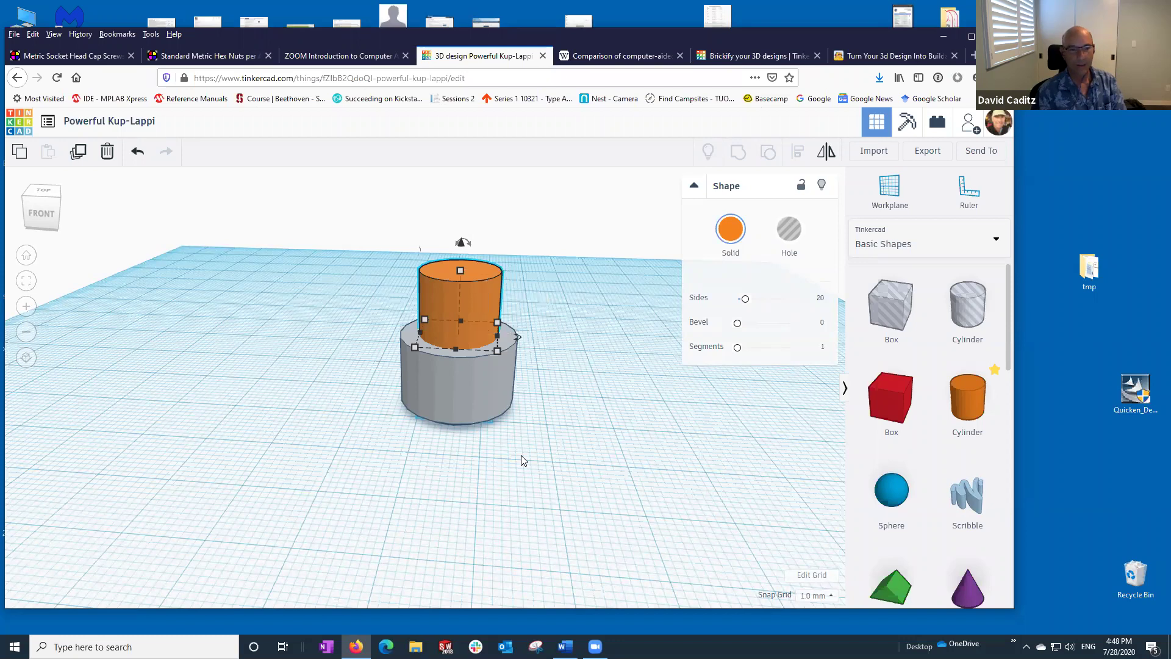
- Group the head and shank back into one solid, and place a workplane on the shank's end face
{"action": "left_click", "coordinate": [506, 503]}
{"action": "left_click_drag", "start_coordinate": [347, 232], "coordinate": [532, 505]}
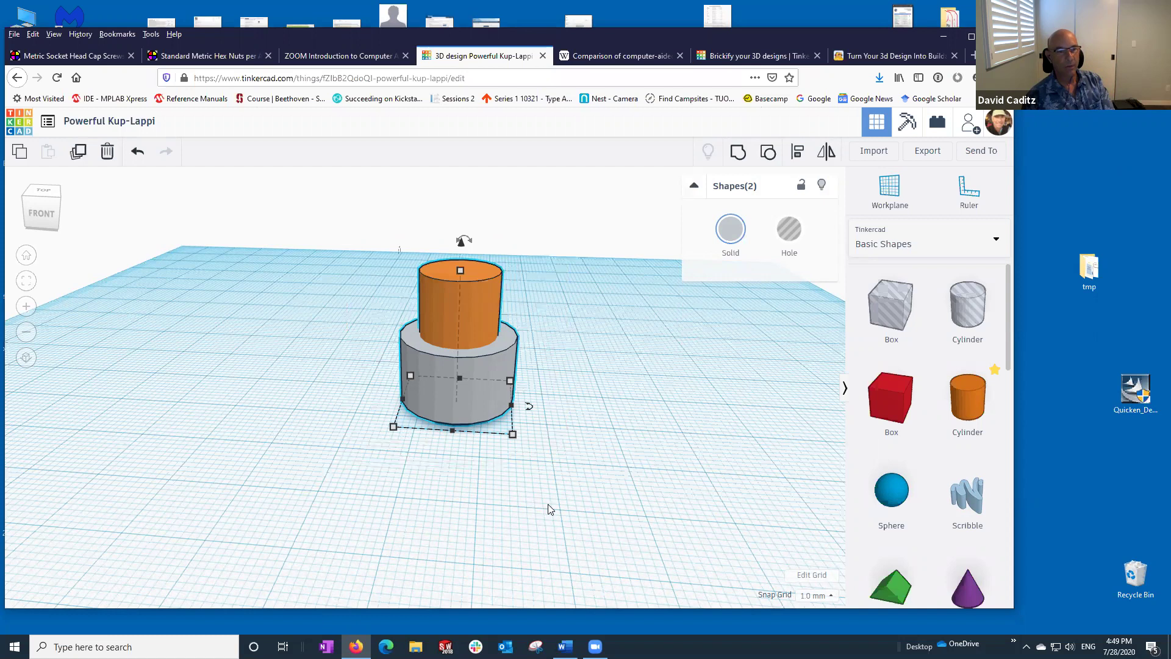
{"action": "left_click", "coordinate": [737, 152]}
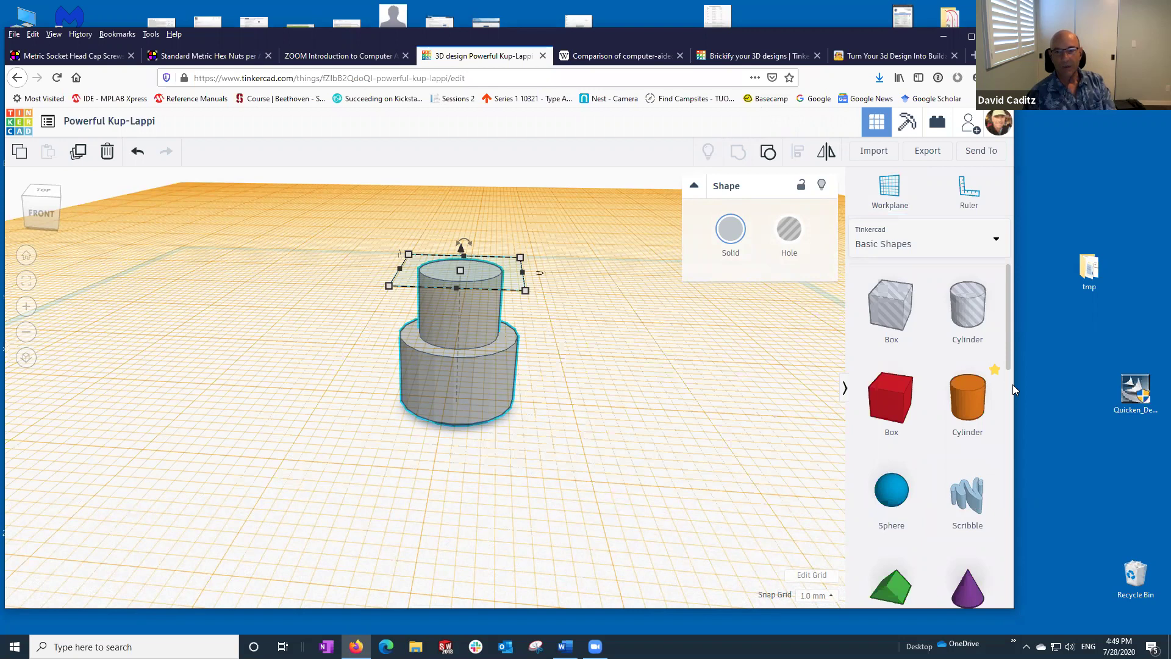
- Place an ISO metric thread shape from the Favorites collection beside the grouped screw
{"action": "left_click", "coordinate": [993, 239]}
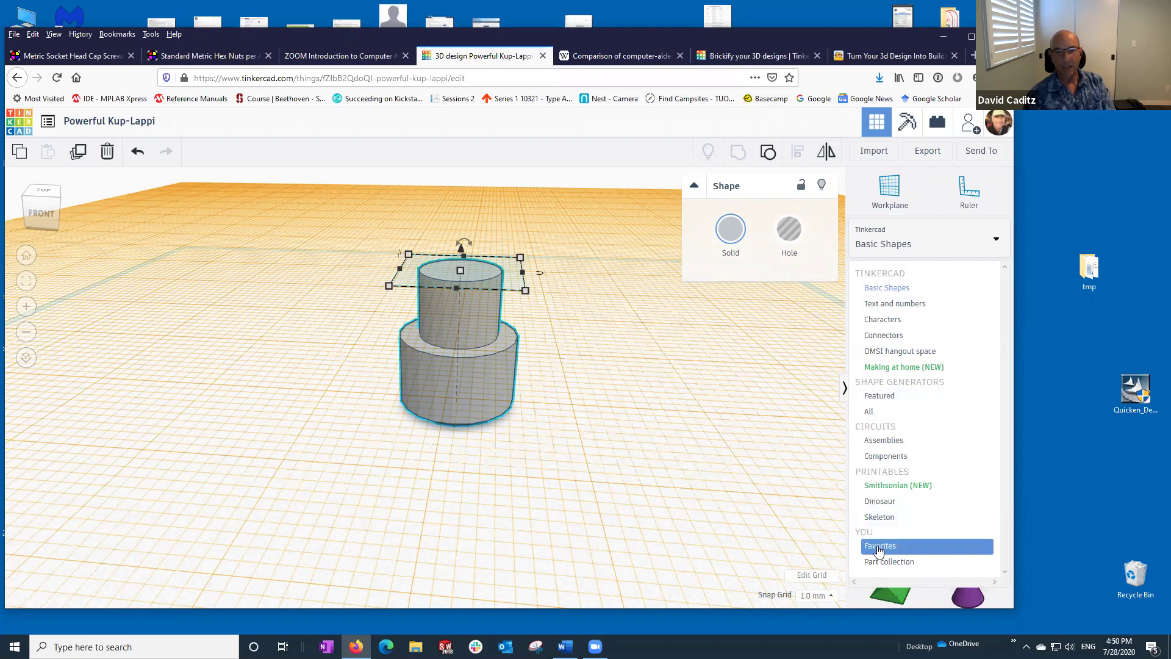
{"action": "left_click", "coordinate": [879, 549]}
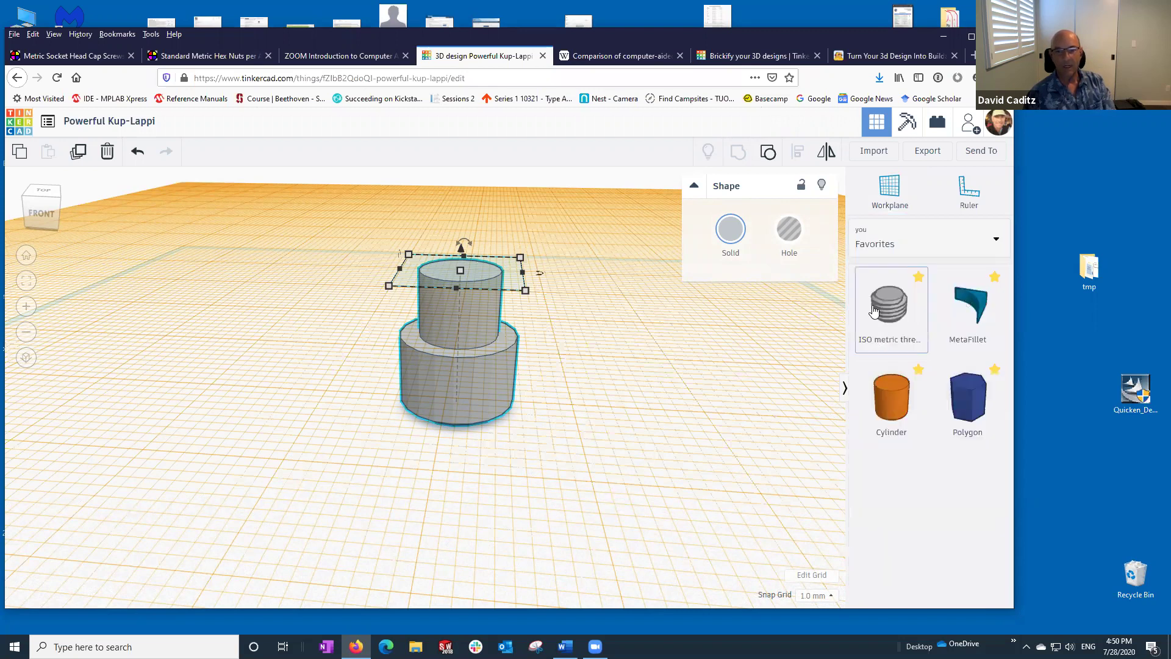
{"action": "left_click_drag", "start_coordinate": [888, 310], "coordinate": [640, 345]}
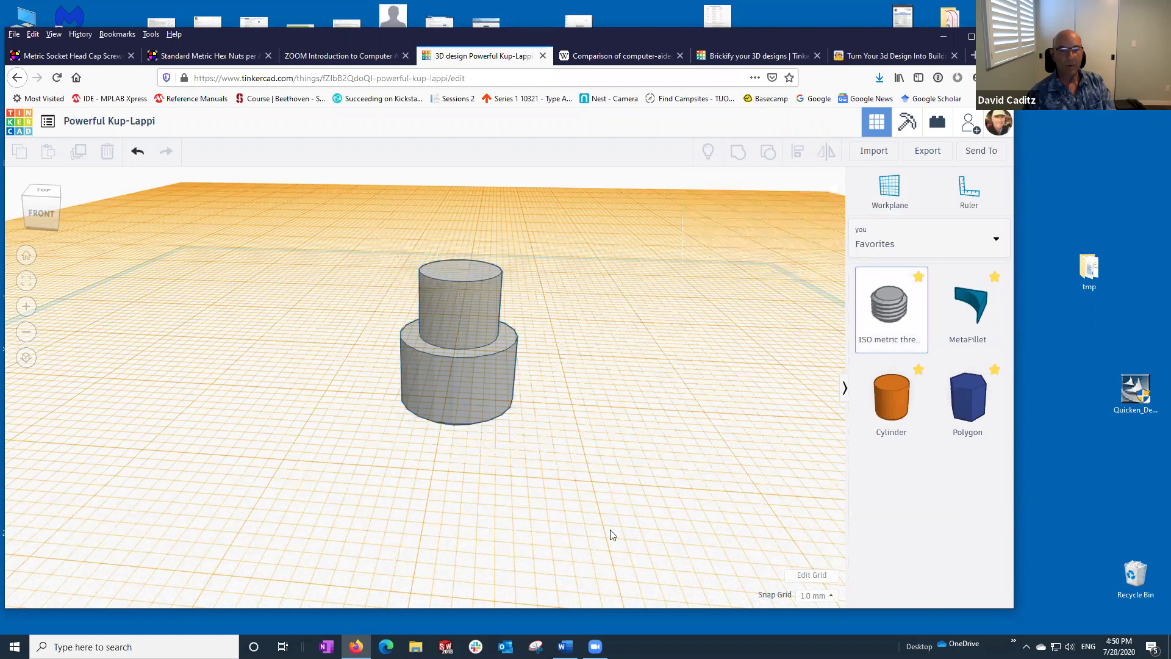
{"action": "left_click_drag", "start_coordinate": [613, 535], "coordinate": [612, 535]}
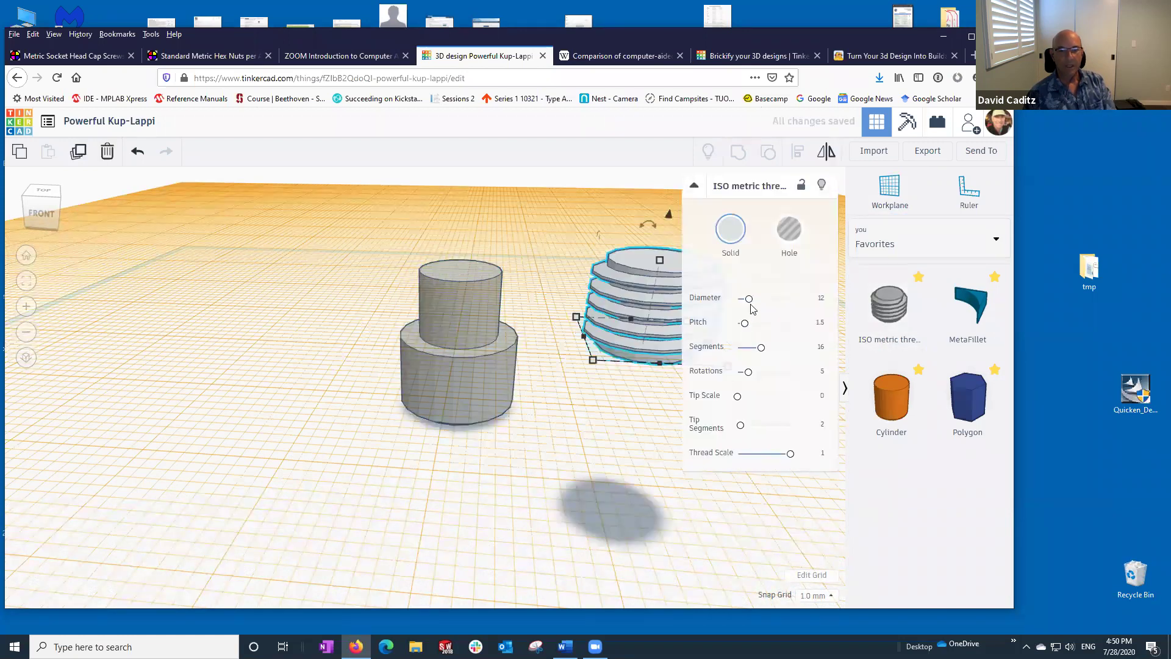
- Set the metric thread's pitch to 1.75 and its rotations to 15
{"action": "left_click", "coordinate": [822, 323]}
{"action": "type", "text": "1.75"}
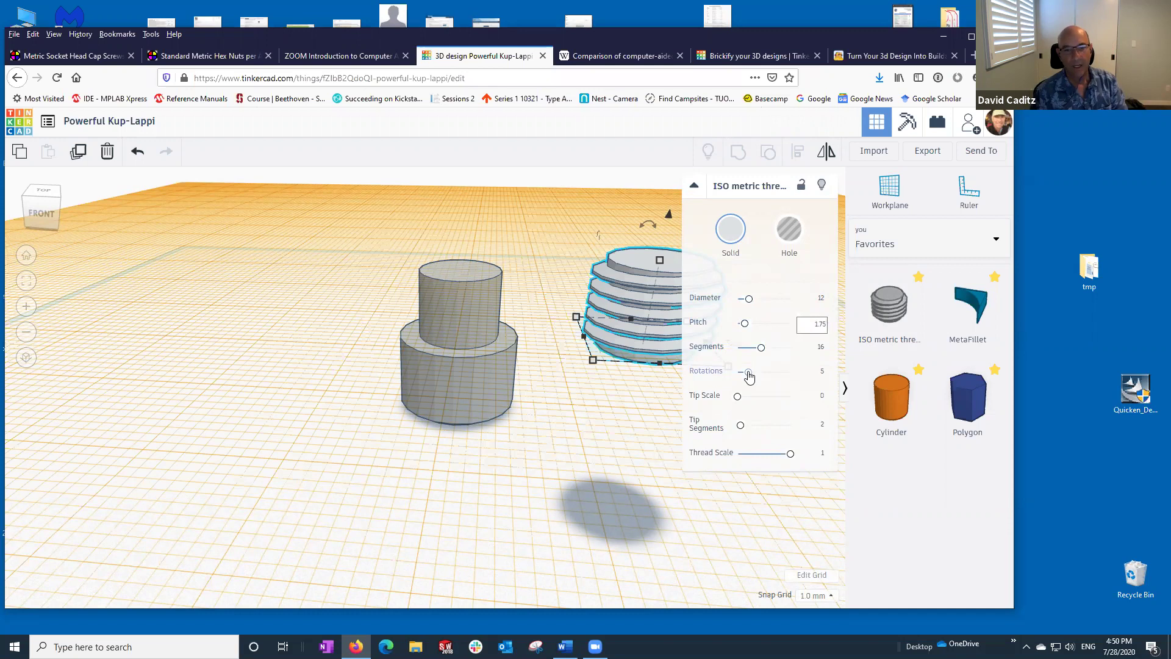
{"action": "left_click_drag", "start_coordinate": [748, 373], "coordinate": [774, 375]}
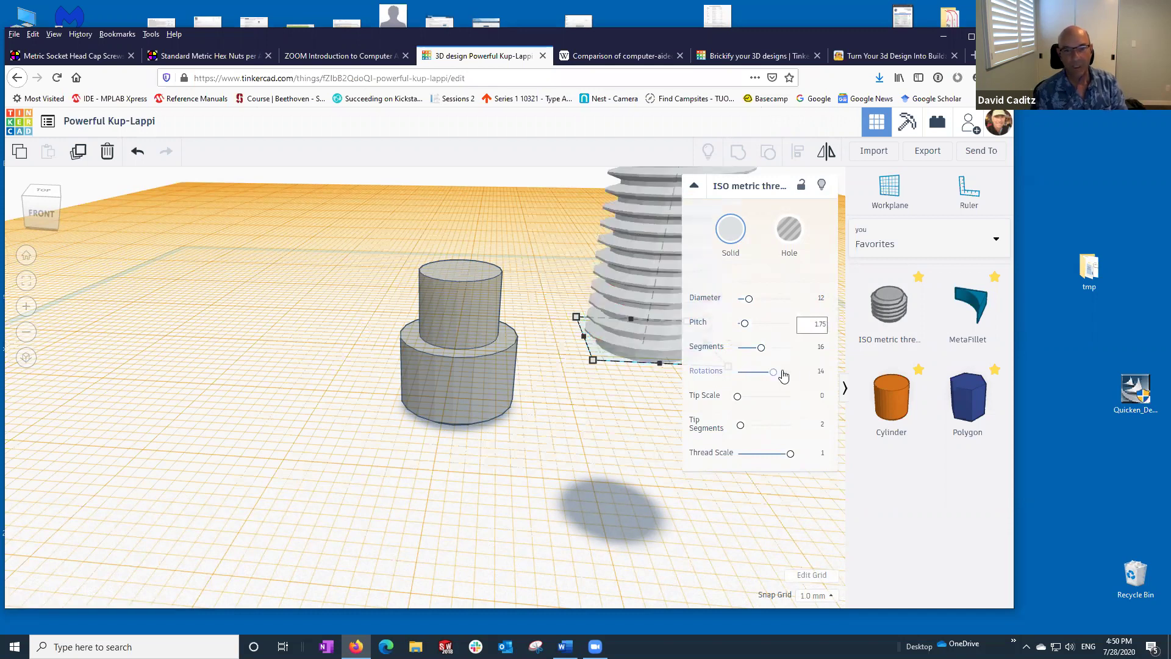
{"action": "left_click", "coordinate": [820, 372]}
{"action": "type", "text": "15"}
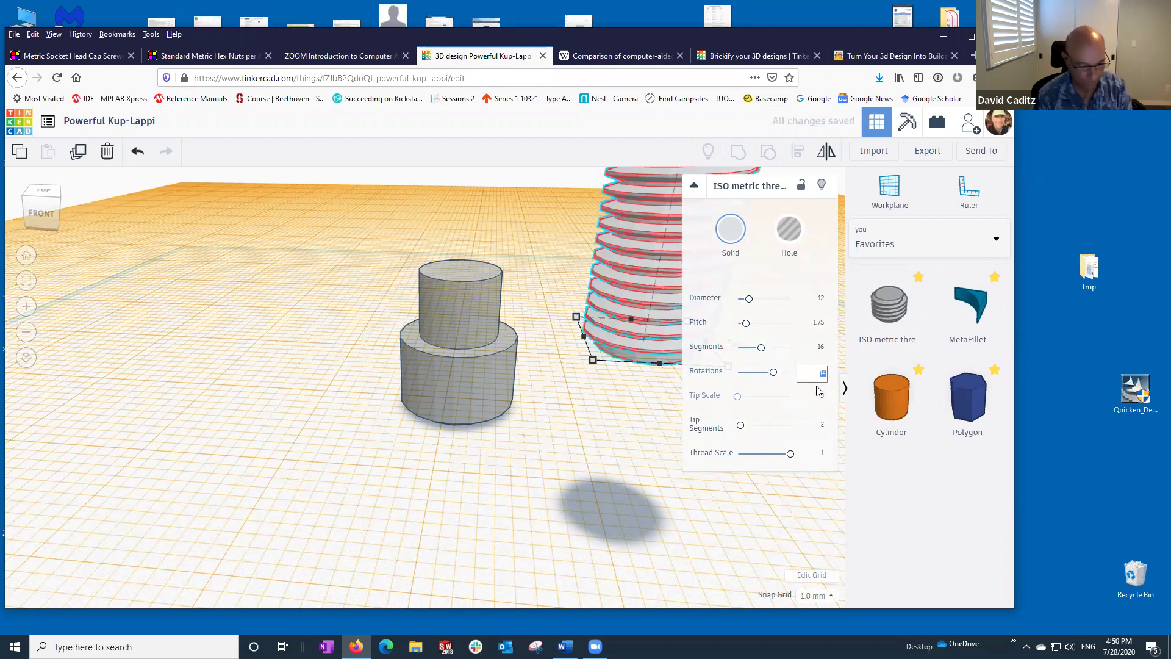
{"action": "key", "text": "Return"}
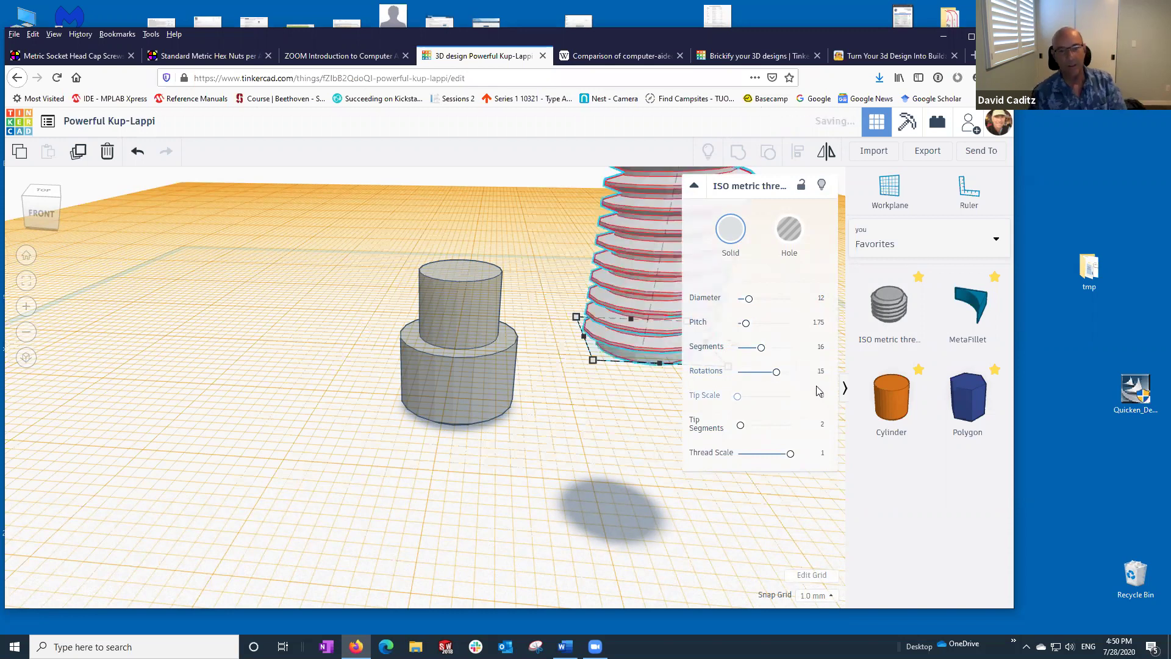
{"action": "left_click", "coordinate": [618, 463]}
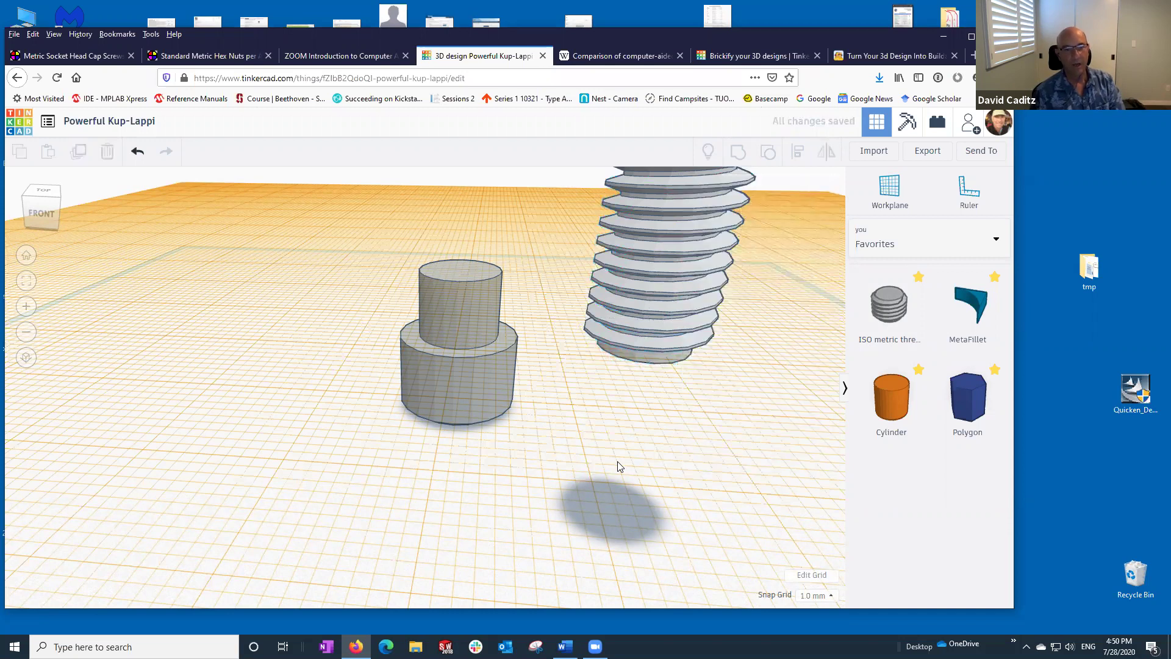
- Align the metric thread with the grouped head and shank, centring them along both horizontal axes
{"action": "scroll", "coordinate": [617, 462], "scroll_direction": "down", "scroll_amount": 1}
{"action": "scroll", "coordinate": [618, 467], "scroll_direction": "down", "scroll_amount": 3}
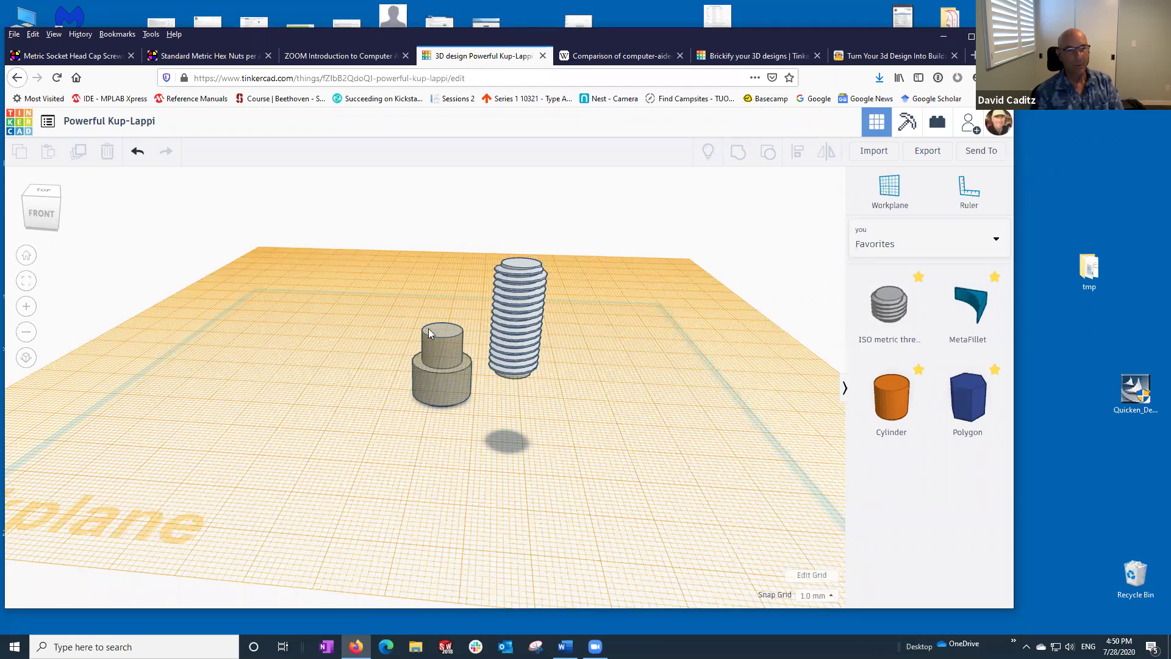
{"action": "left_click", "coordinate": [438, 353]}
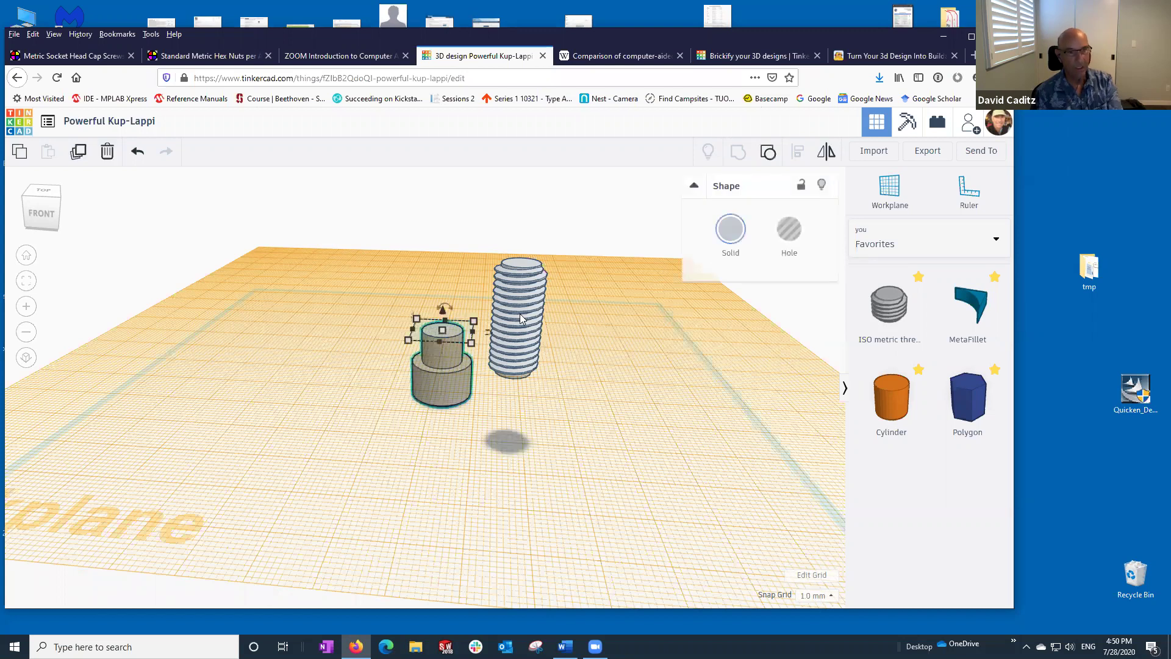
{"action": "left_click", "coordinate": [524, 304], "text": "shift"}
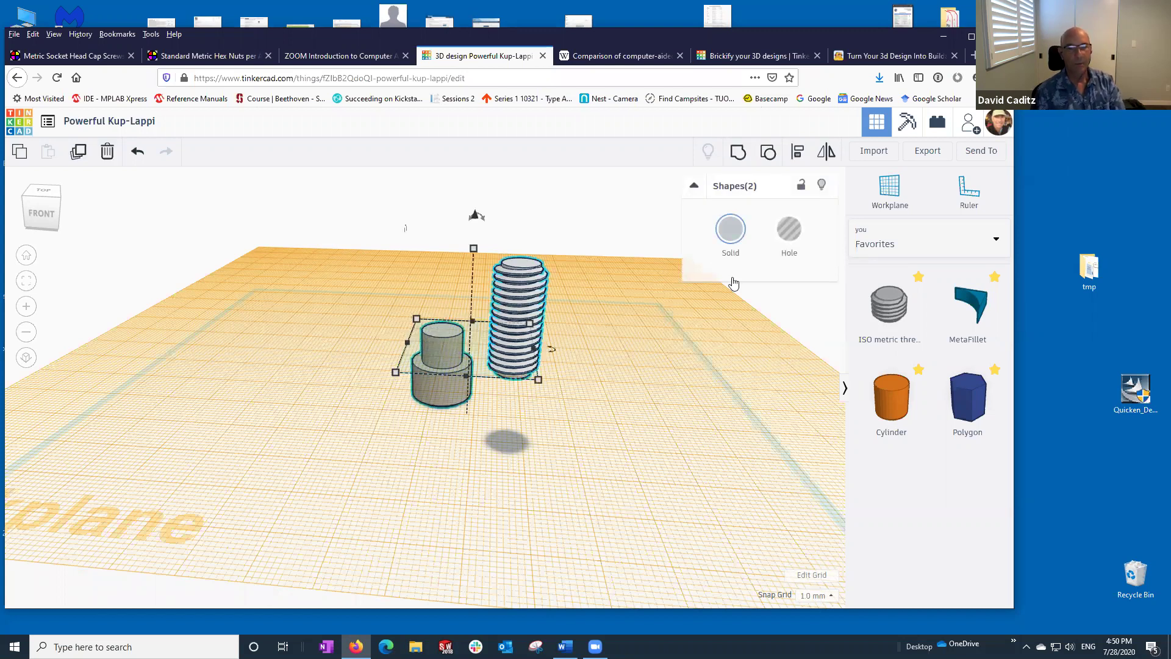
{"action": "left_click", "coordinate": [797, 151]}
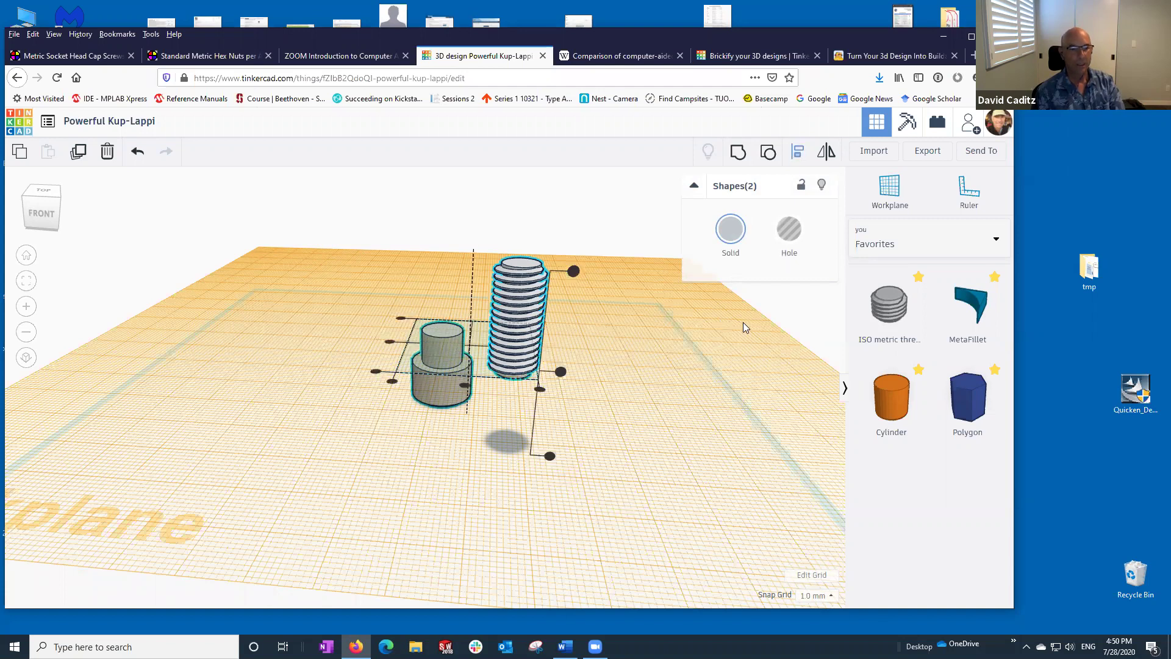
{"action": "mouse_move", "coordinate": [465, 385]}
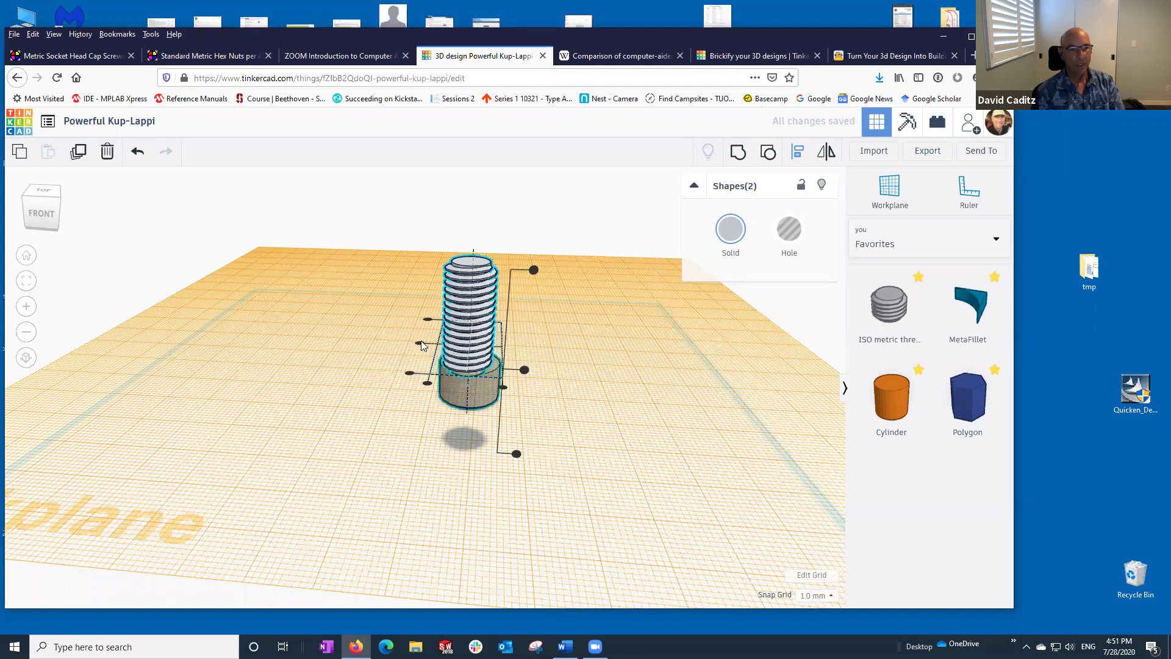
{"action": "left_click", "coordinate": [422, 346]}
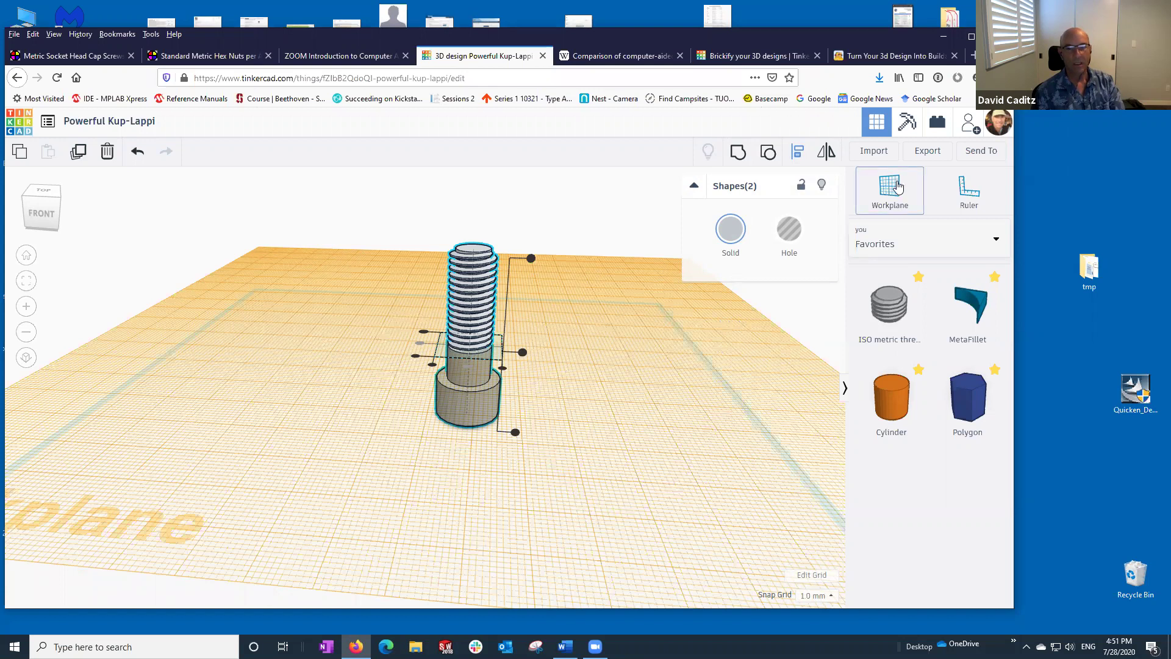
- Reset the workplane to the base grid and bring the underside of the screw head into view
{"action": "left_click", "coordinate": [881, 206]}
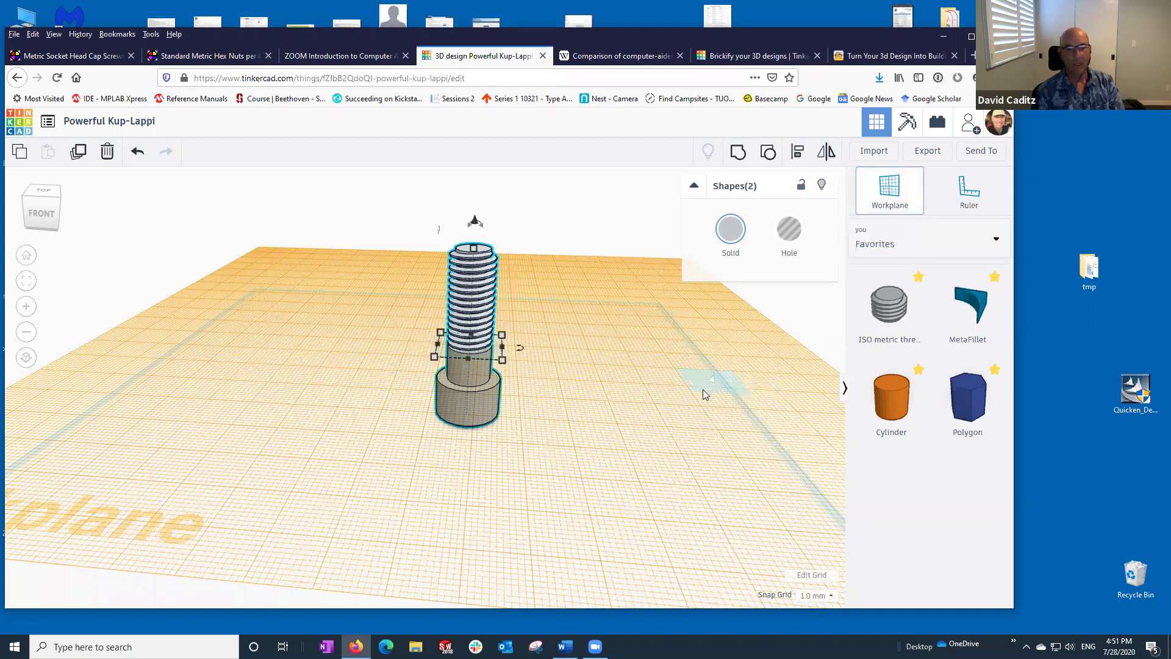
{"action": "left_click", "coordinate": [572, 551]}
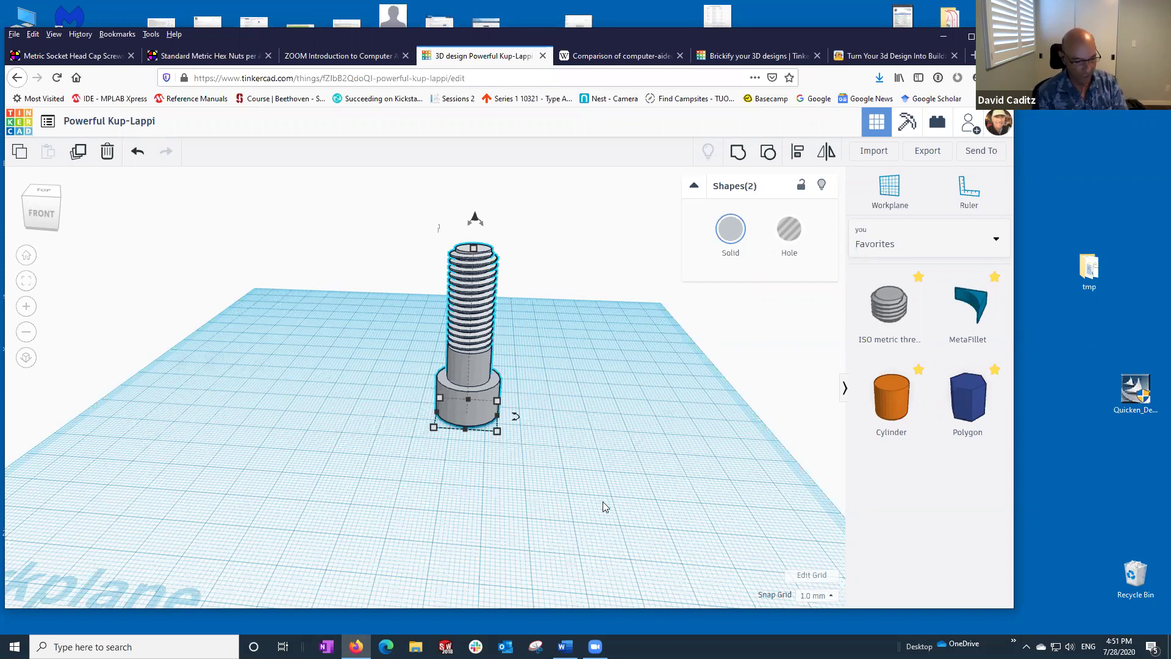
{"action": "right_click_drag", "start_coordinate": [602, 510], "coordinate": [477, 349]}
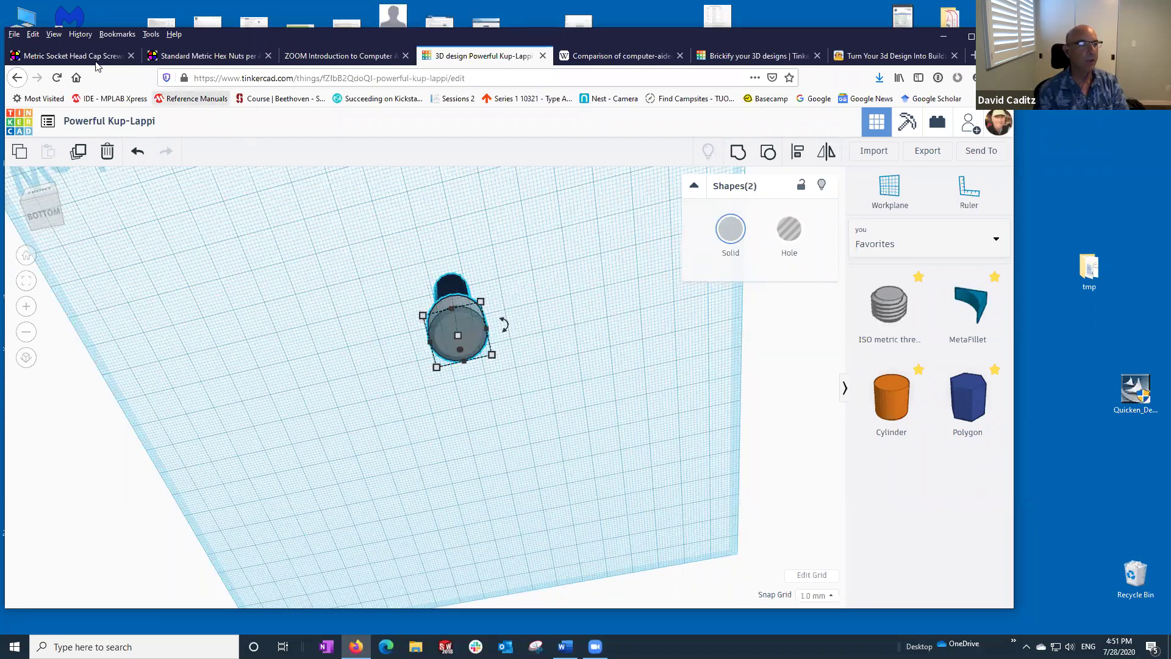
- Look up the M12 hexagon socket size and key engagement in the metric socket head cap screw table and its drawings
{"action": "left_click", "coordinate": [73, 56]}
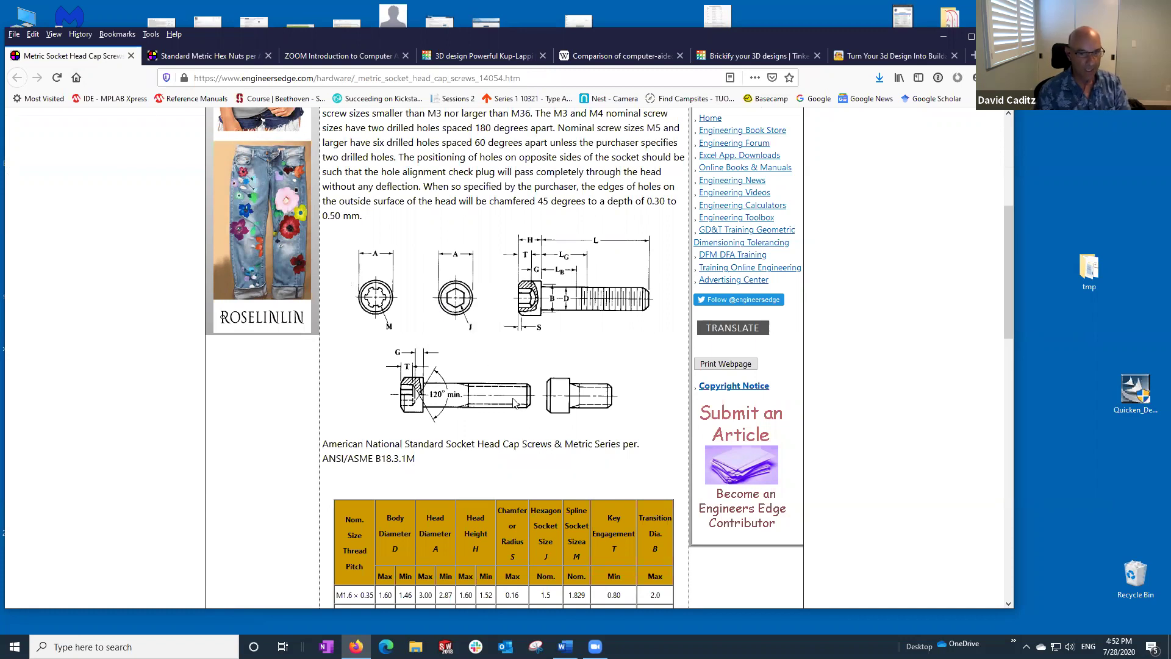
{"action": "scroll", "coordinate": [567, 588], "scroll_direction": "down", "scroll_amount": 5}
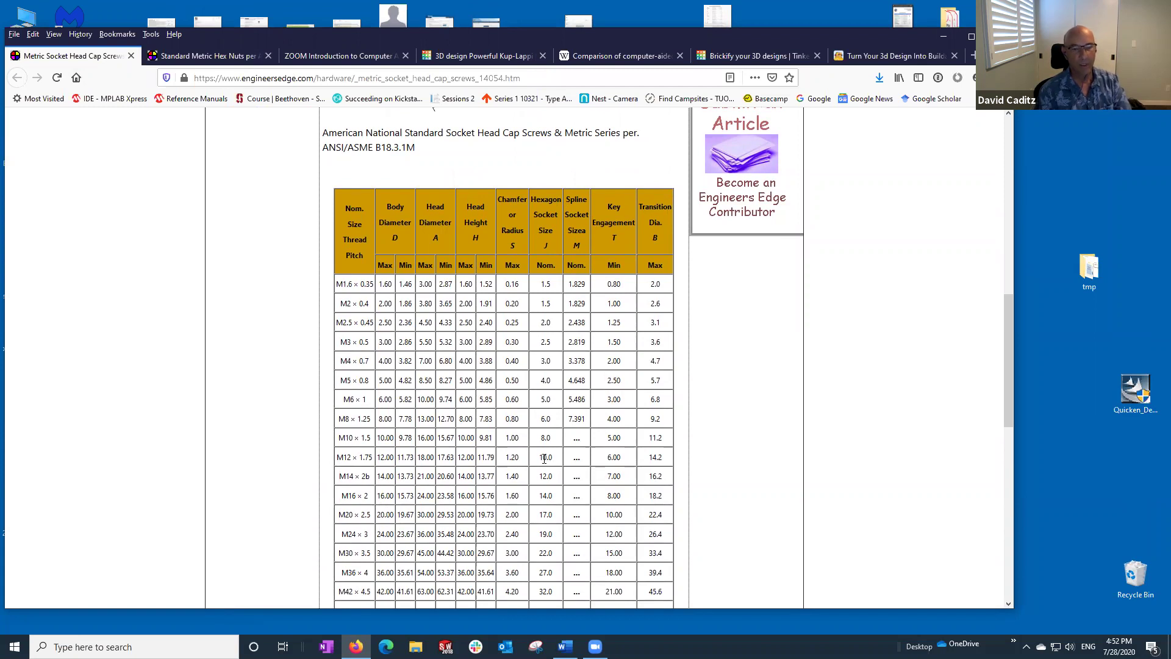
{"action": "scroll", "coordinate": [545, 459], "scroll_direction": "up", "scroll_amount": 3}
{"action": "scroll", "coordinate": [544, 458], "scroll_direction": "up", "scroll_amount": 3}
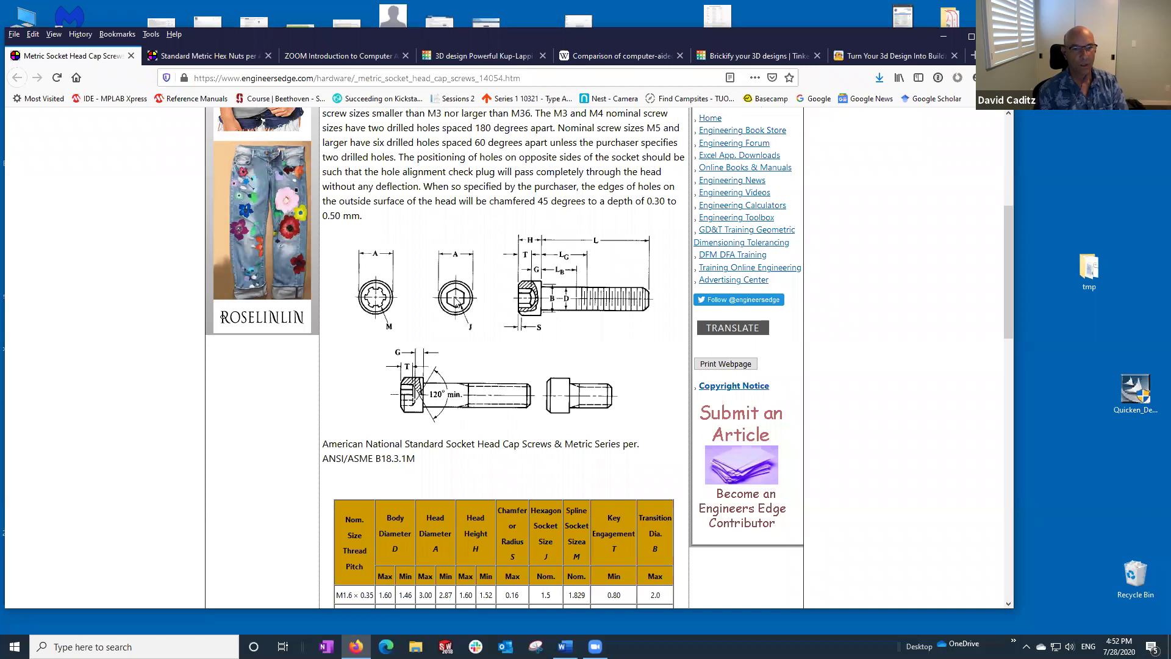
{"action": "left_click", "coordinate": [464, 57]}
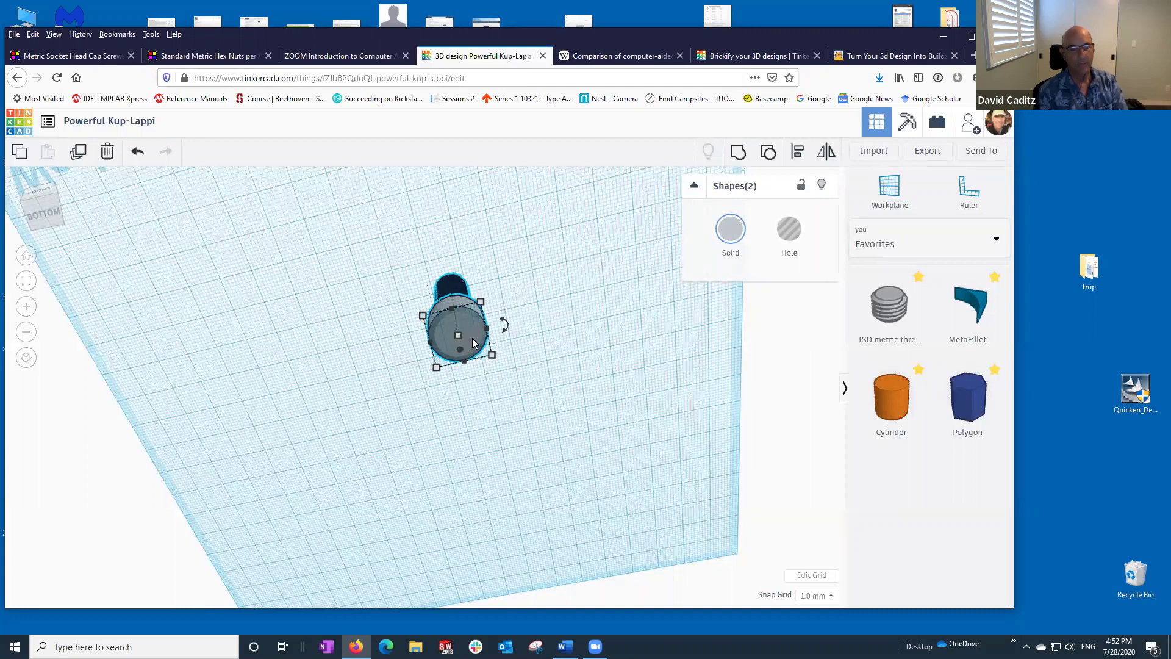
- Place a six-sided Polygon from the Basic Shapes collection on the workplane beside the screw
{"action": "left_click", "coordinate": [788, 453]}
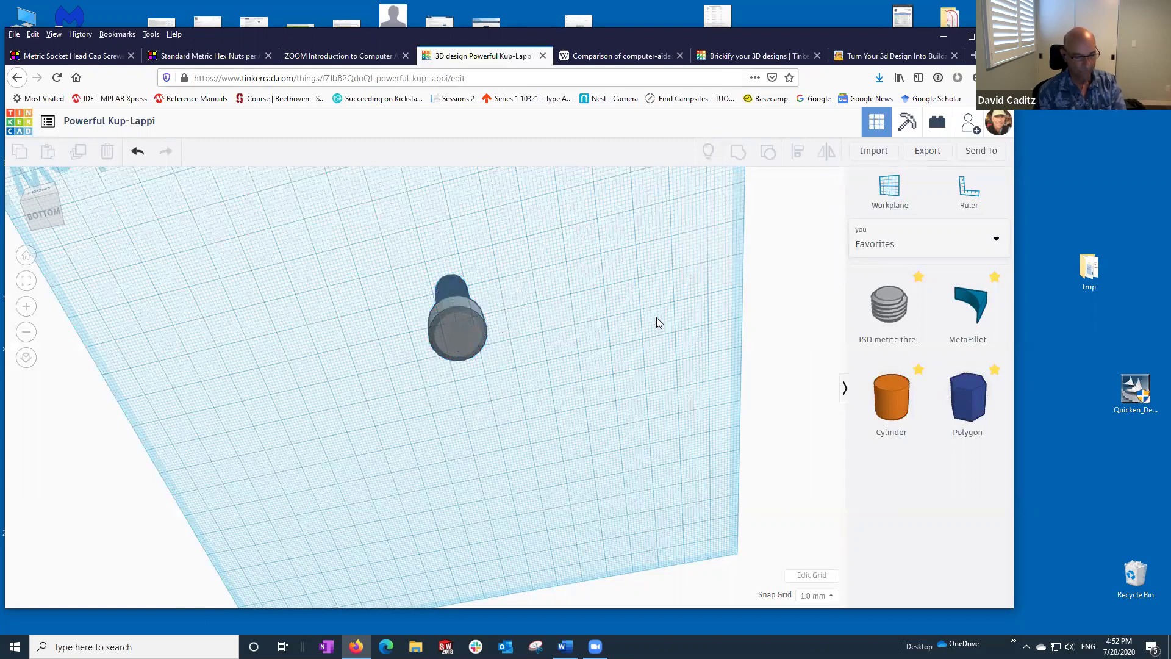
{"action": "right_click_drag", "start_coordinate": [657, 415], "coordinate": [744, 451]}
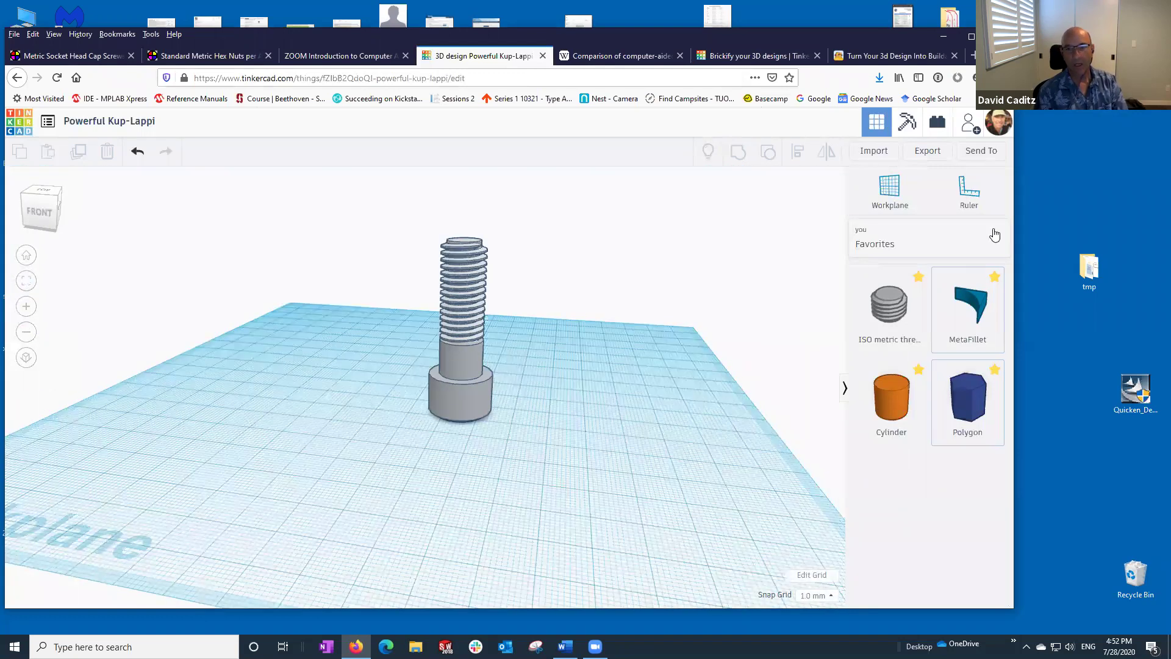
{"action": "left_click", "coordinate": [994, 238]}
{"action": "left_click", "coordinate": [878, 288]}
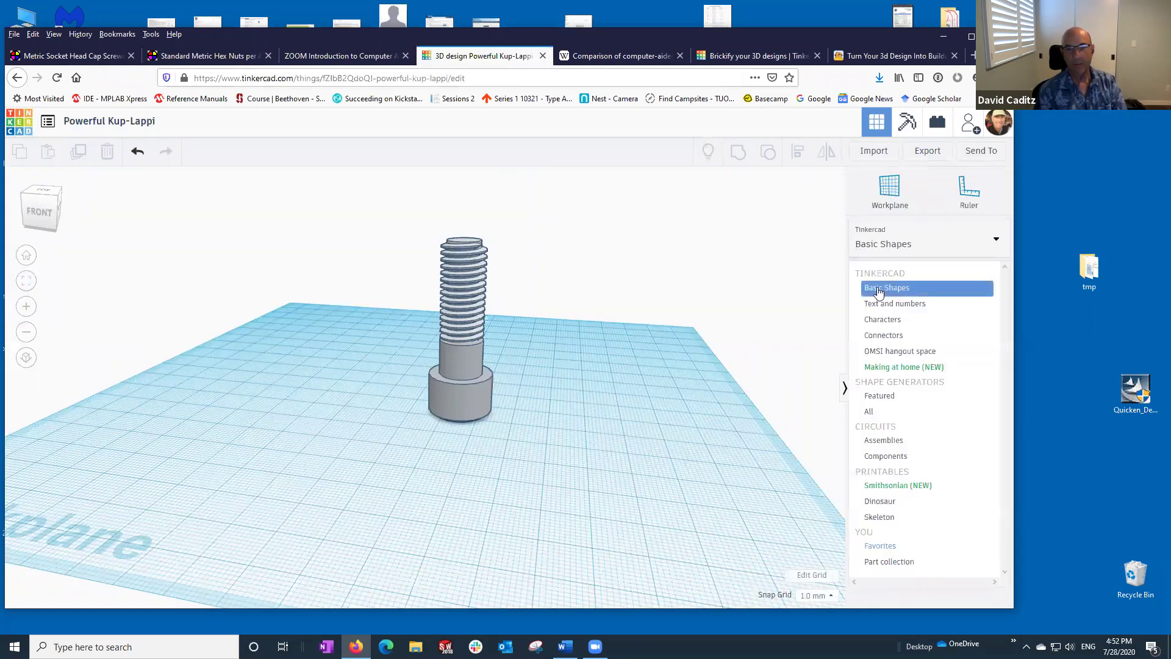
{"action": "scroll", "coordinate": [982, 500], "scroll_direction": "down", "scroll_amount": 5}
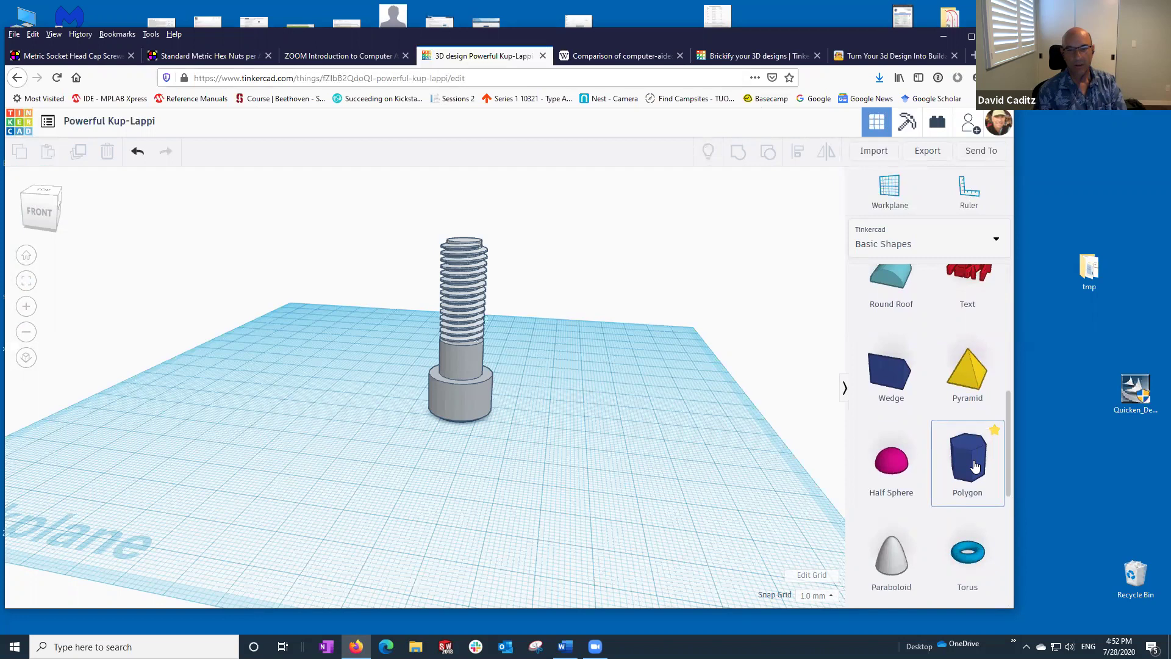
{"action": "left_click_drag", "start_coordinate": [974, 466], "coordinate": [614, 420]}
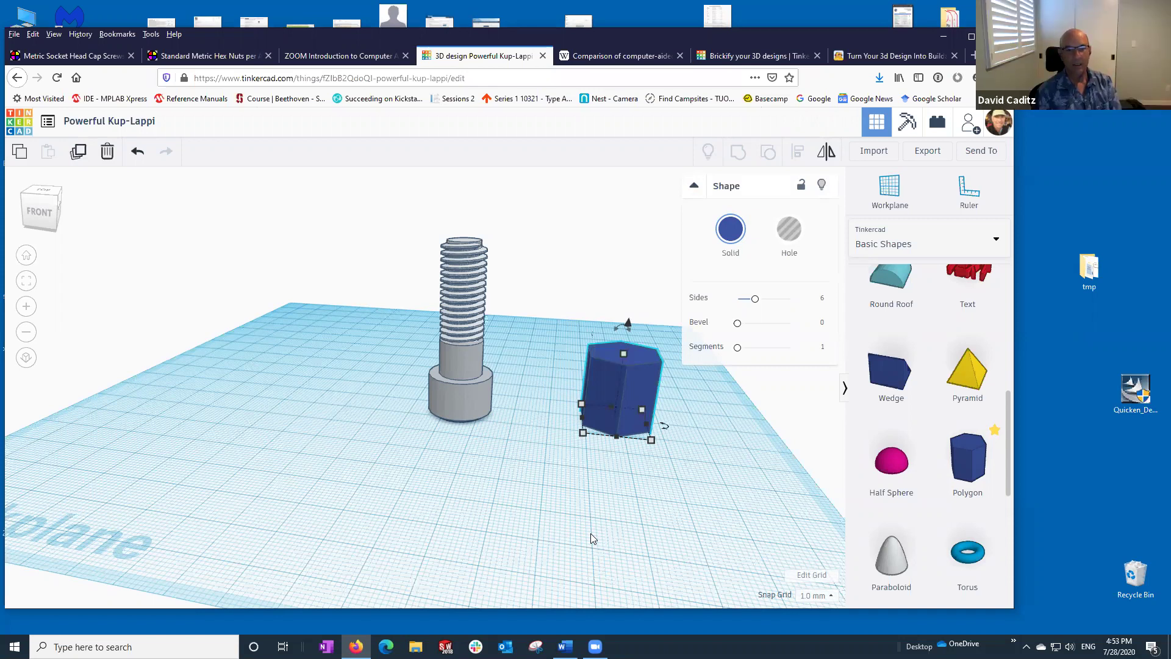
- Set the polygon's width to 10 mm and its depth to 12 mm
{"action": "mouse_move", "coordinate": [652, 441]}
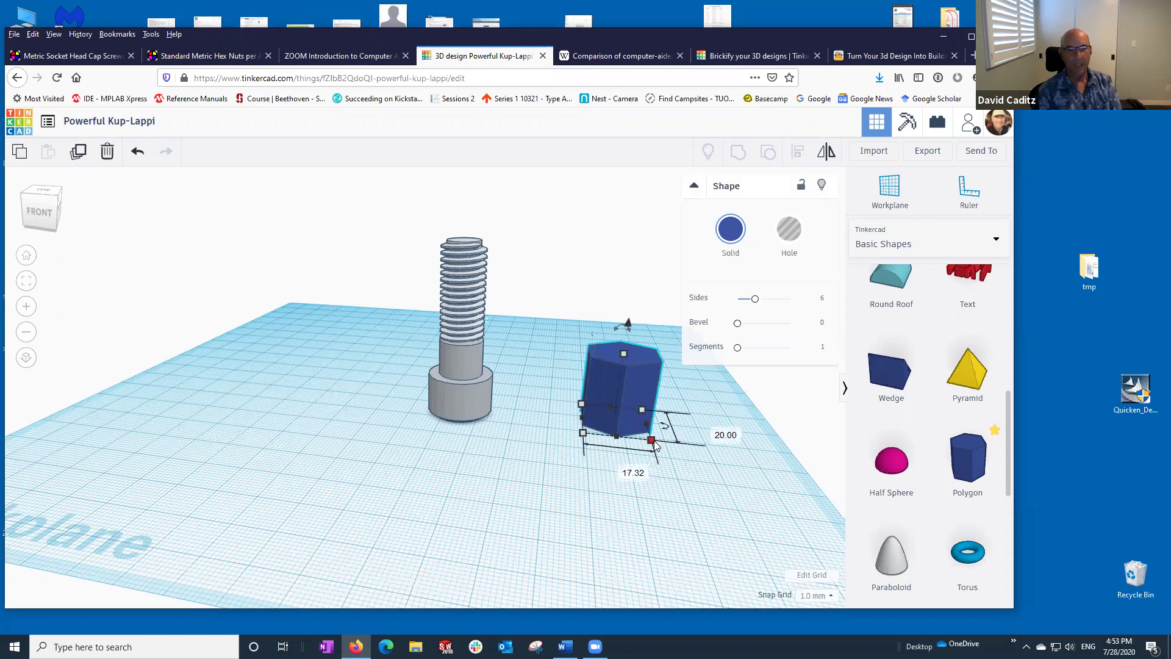
{"action": "left_click", "coordinate": [634, 468]}
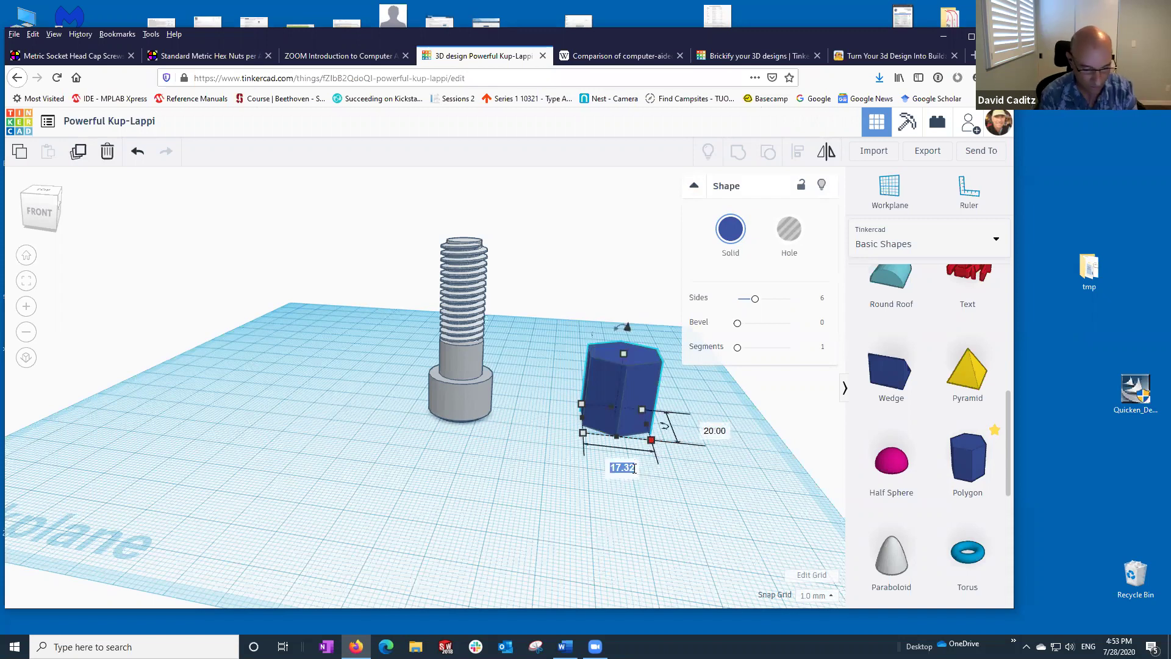
{"action": "type", "text": "10"}
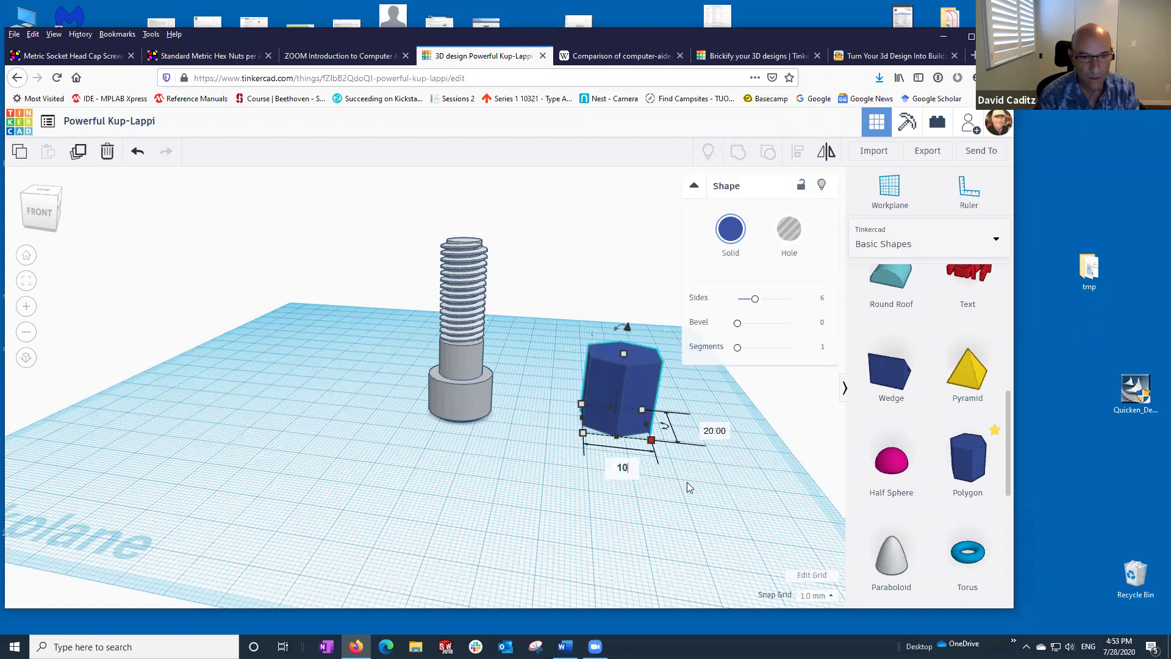
{"action": "key", "text": "Return"}
{"action": "left_click", "coordinate": [685, 428]}
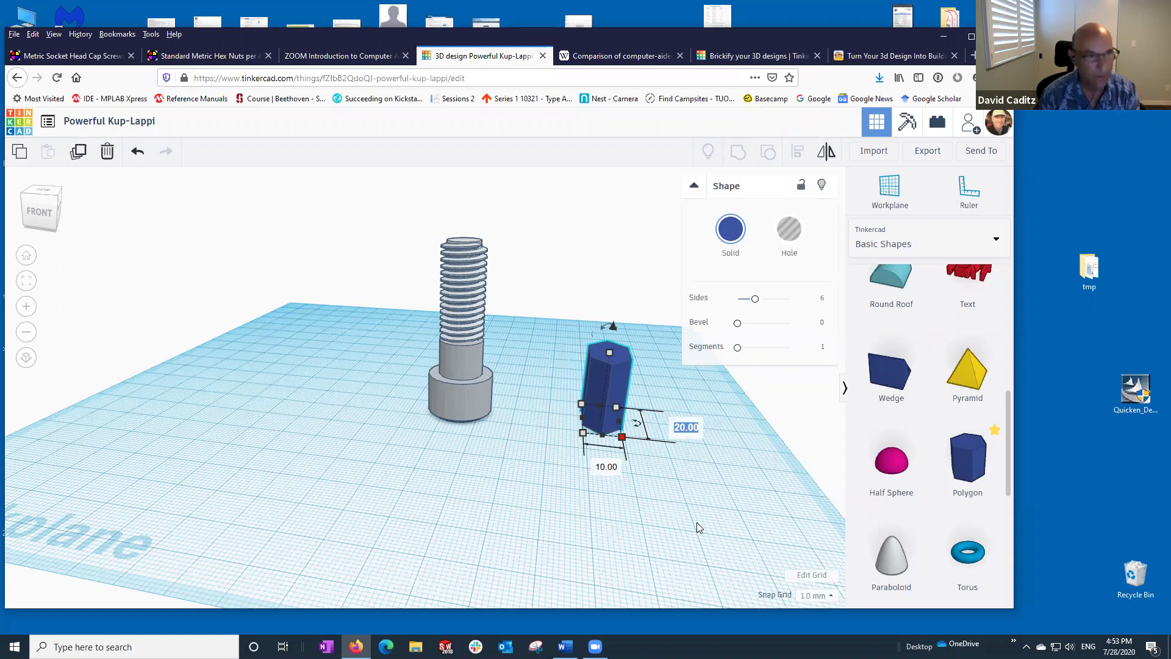
{"action": "type", "text": "12"}
{"action": "key", "text": "Return"}
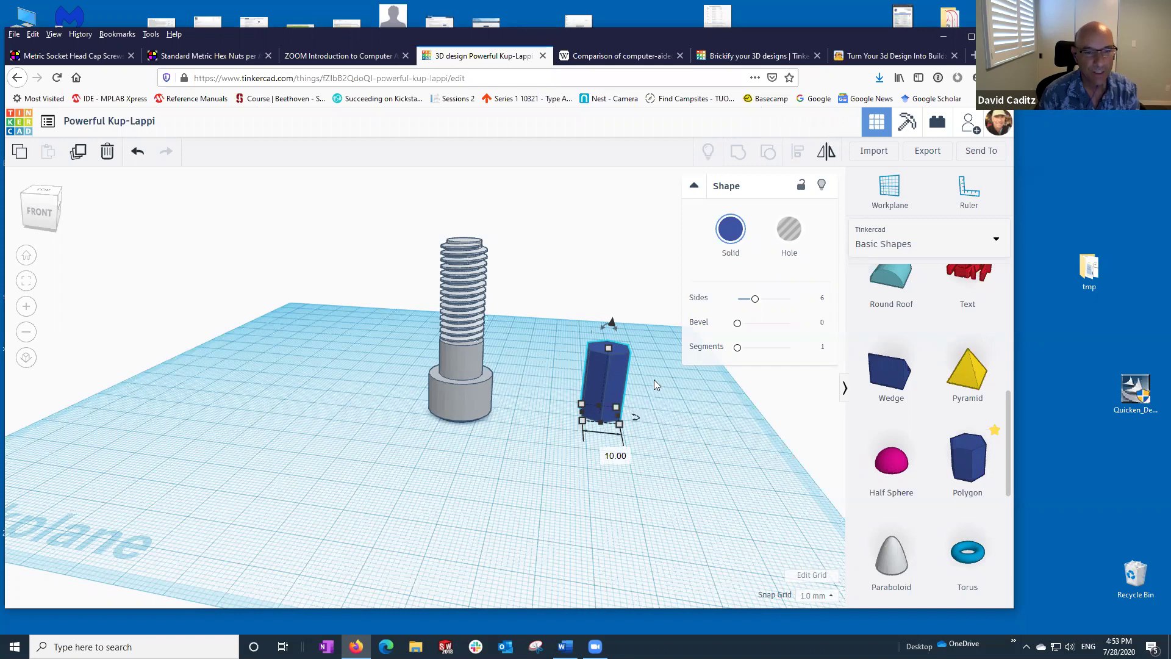
- Reduce the polygon's height to 5 mm and leave the polygon selected
{"action": "left_click_drag", "start_coordinate": [606, 347], "coordinate": [601, 398]}
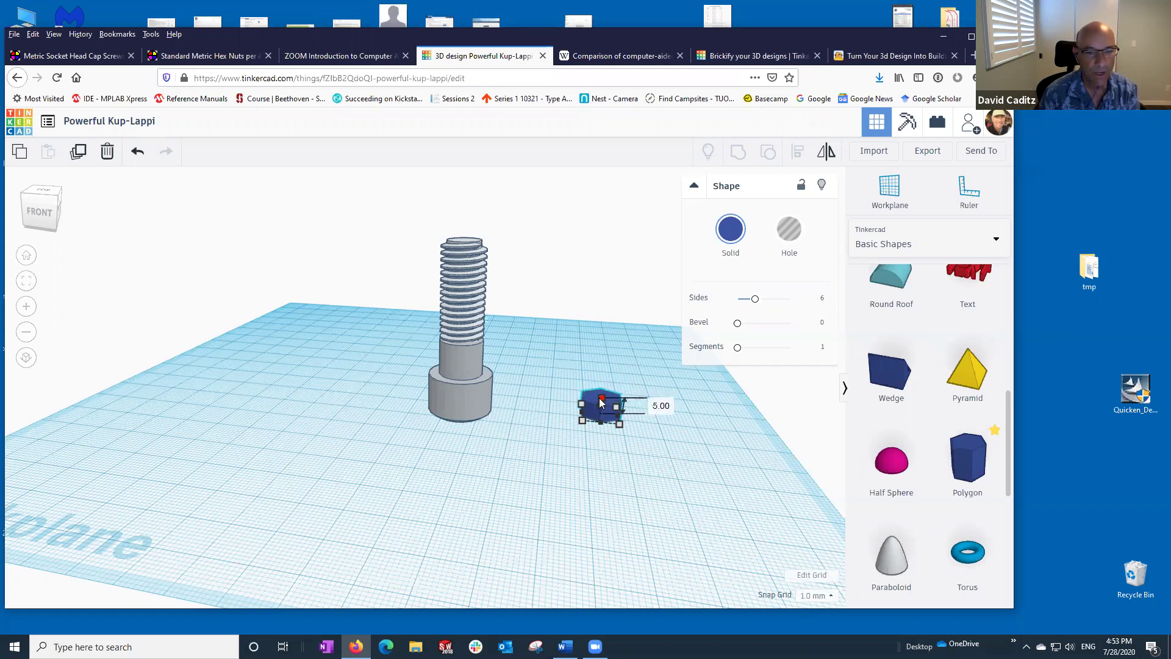
{"action": "left_click", "coordinate": [617, 510]}
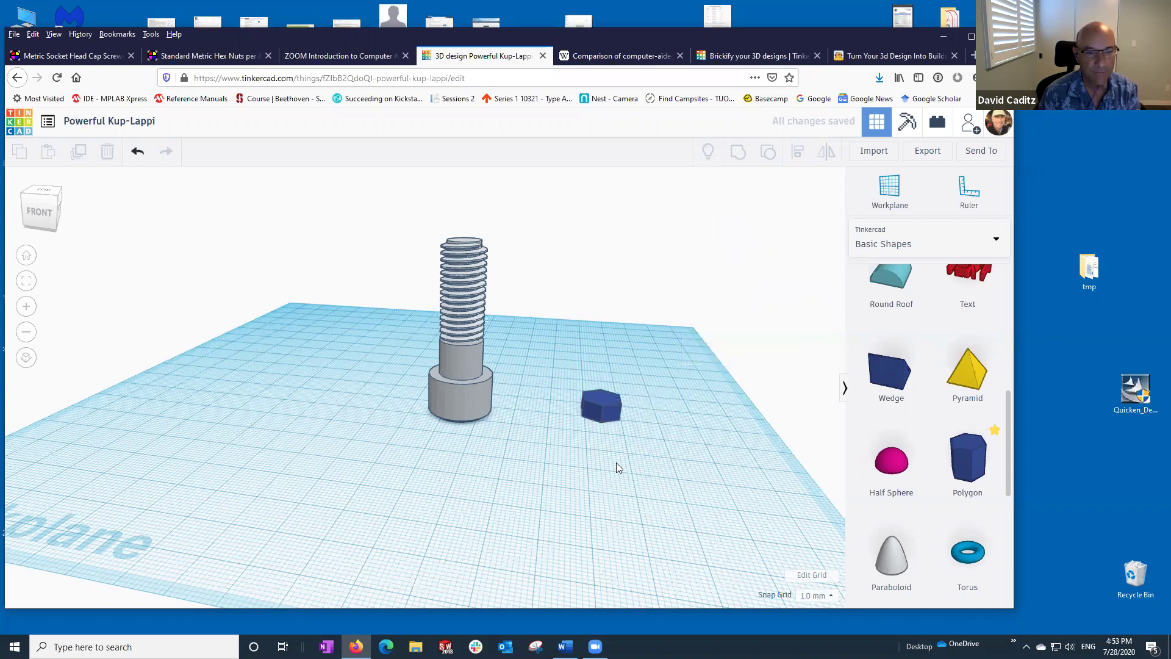
{"action": "left_click", "coordinate": [610, 417]}
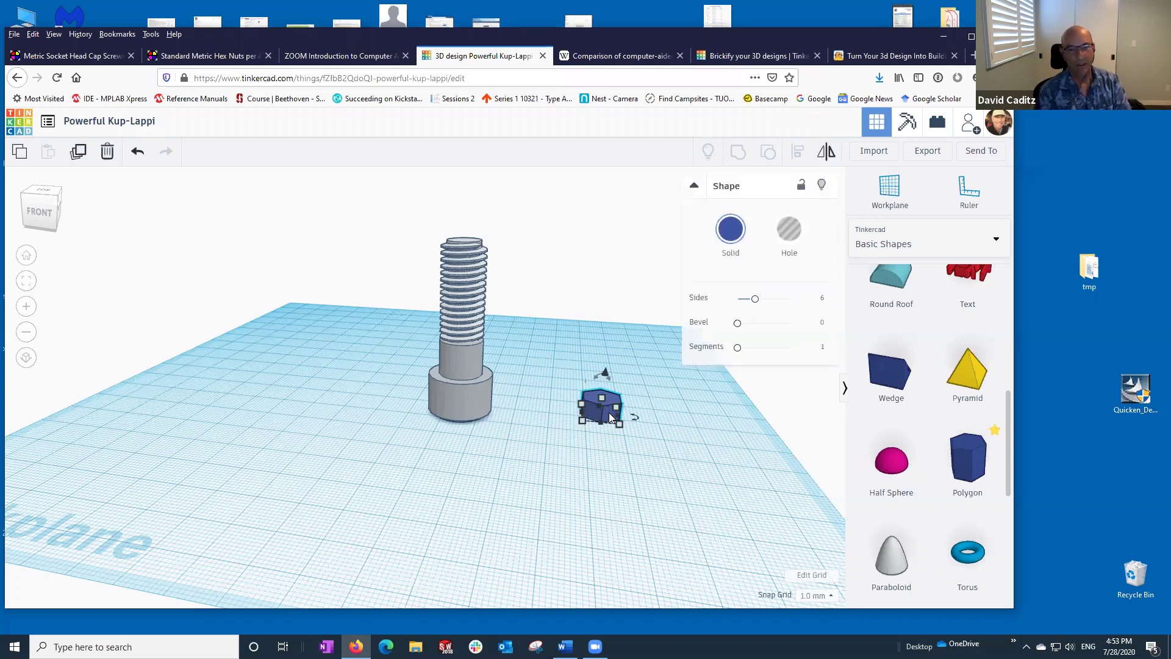
- Turn the six-sided polygon beside the screw into a hole
{"action": "left_click", "coordinate": [789, 230]}
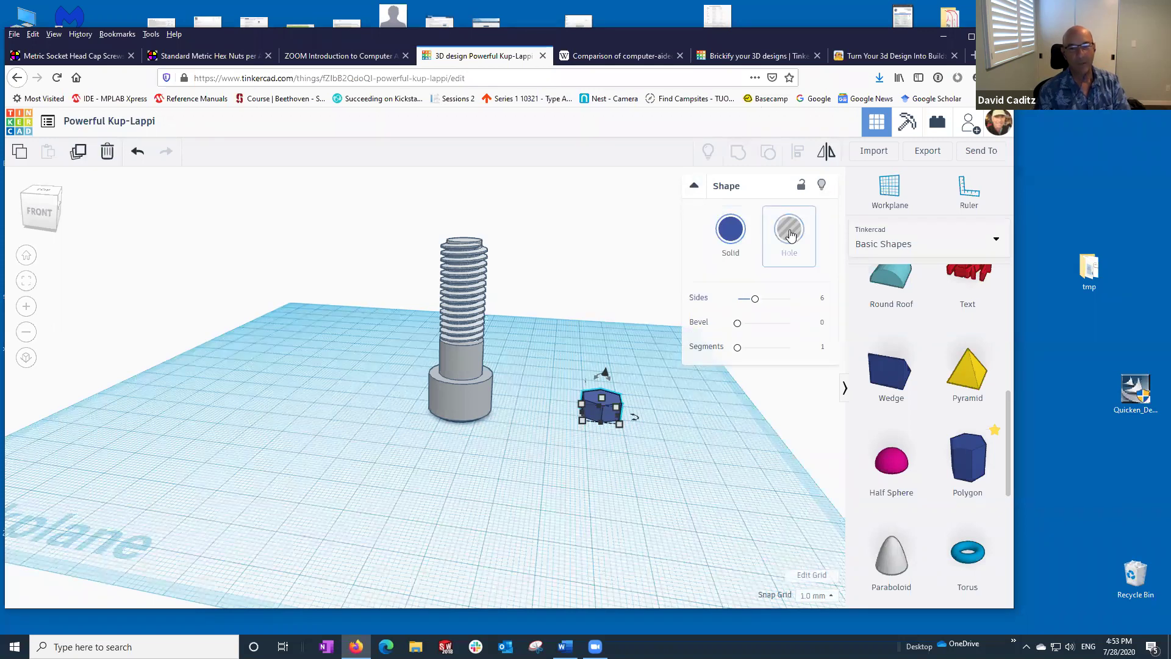
{"action": "left_click", "coordinate": [789, 230]}
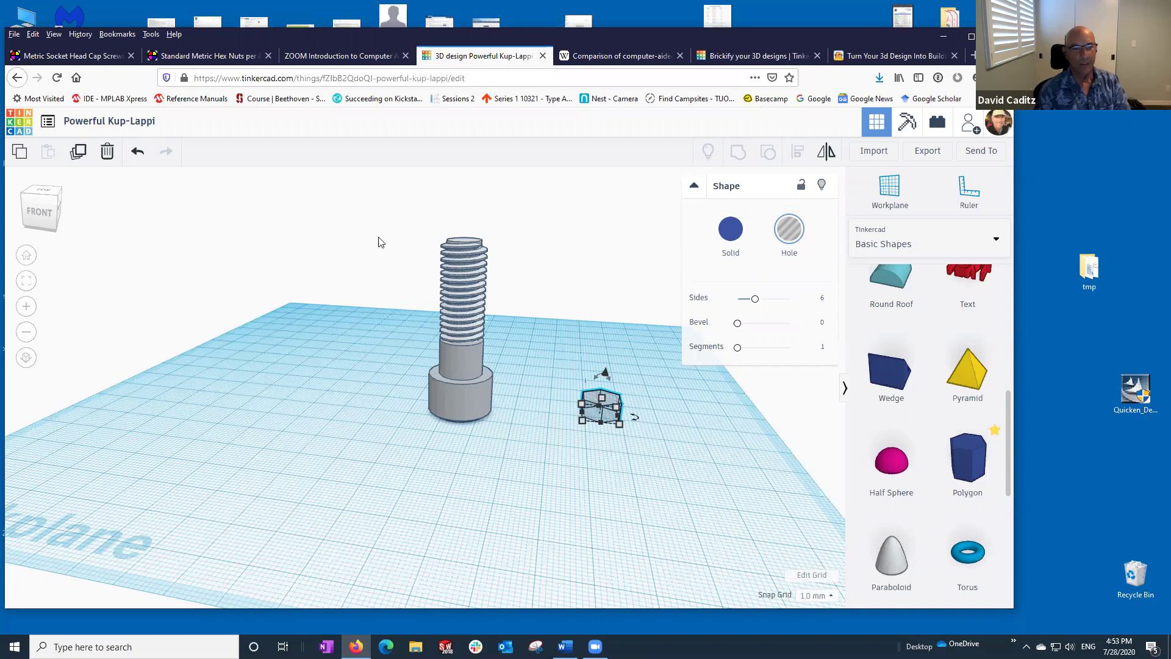
- Group the threaded section with the screw's shank and head into one solid shape
{"action": "left_click", "coordinate": [470, 272]}
{"action": "left_click", "coordinate": [361, 310]}
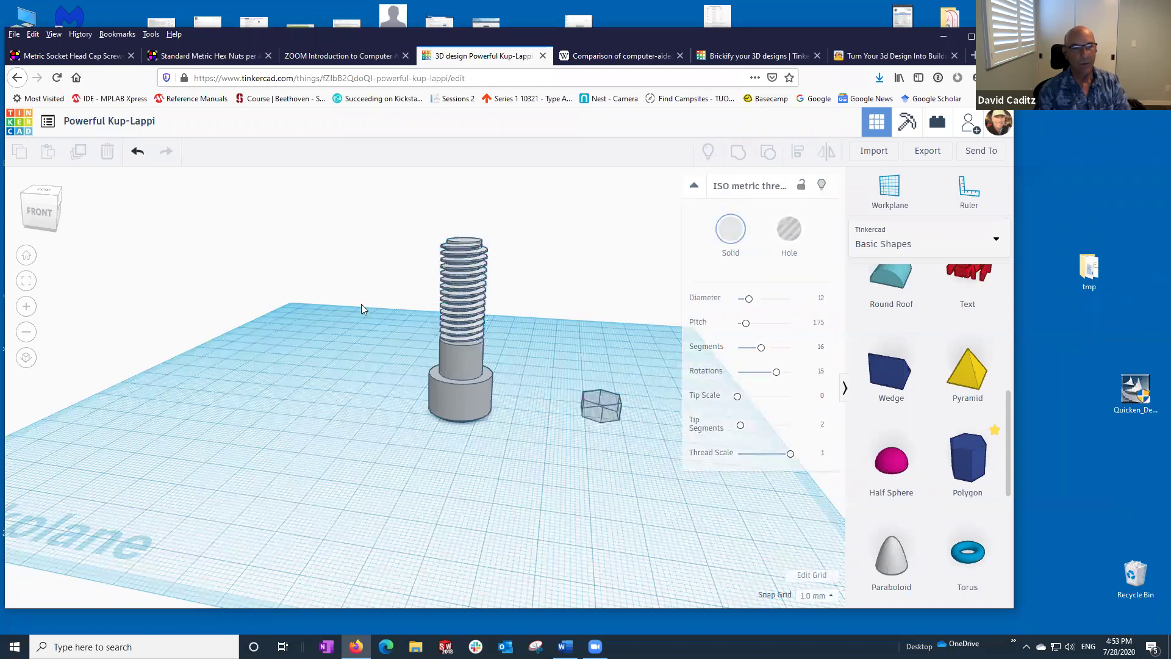
{"action": "left_click_drag", "start_coordinate": [367, 210], "coordinate": [542, 480]}
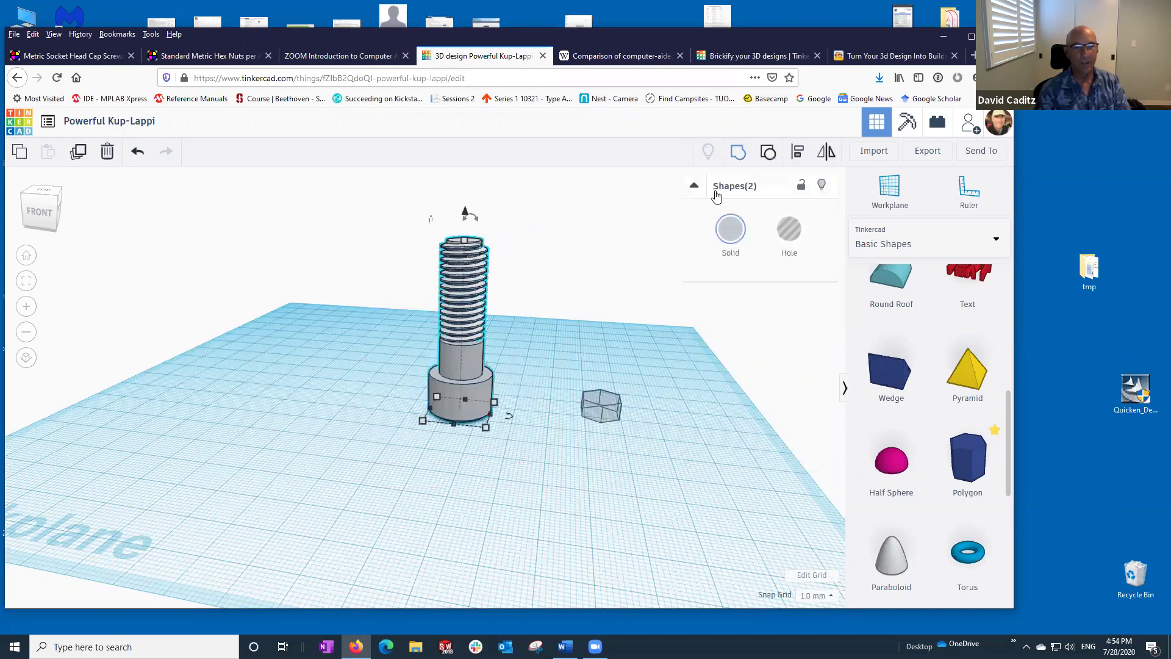
{"action": "key", "text": "ctrl+g"}
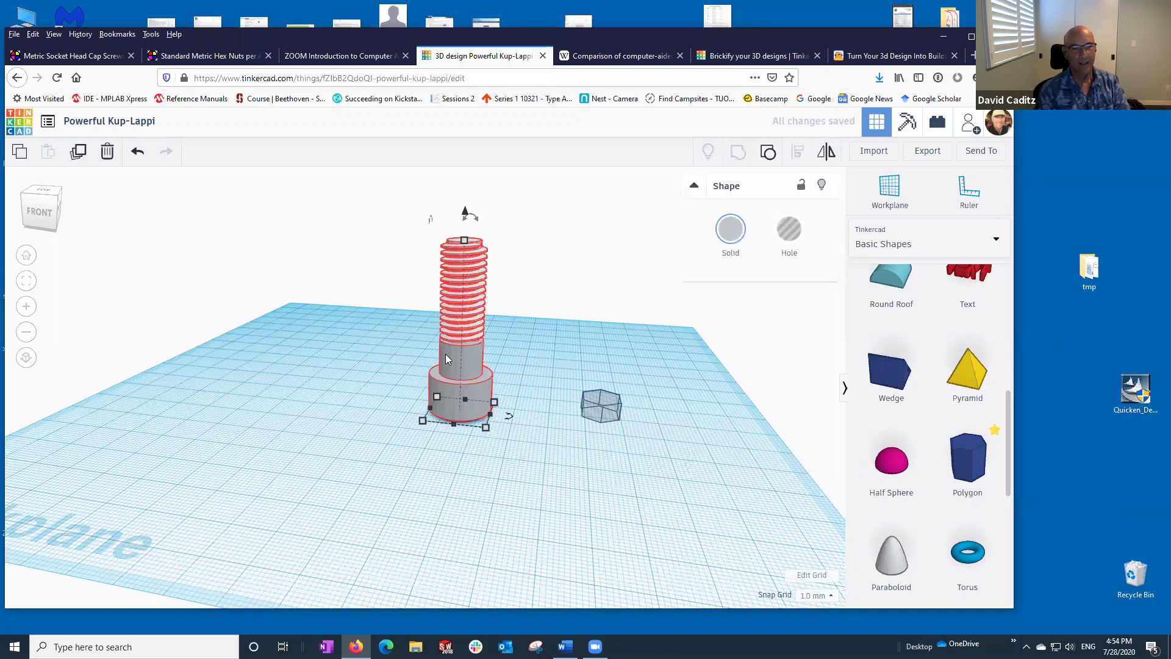
{"action": "left_click", "coordinate": [668, 520]}
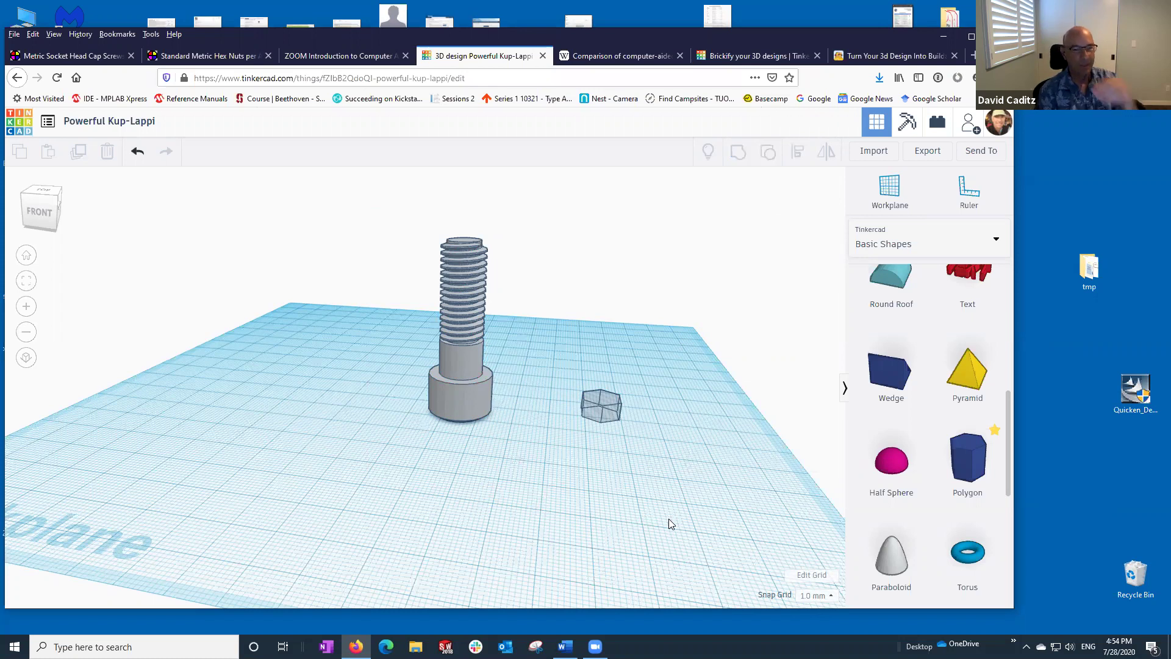
- Align the hexagonal hole and the screw on their centres along the width only
{"action": "left_click_drag", "start_coordinate": [408, 215], "coordinate": [677, 494]}
{"action": "key", "text": "l"}
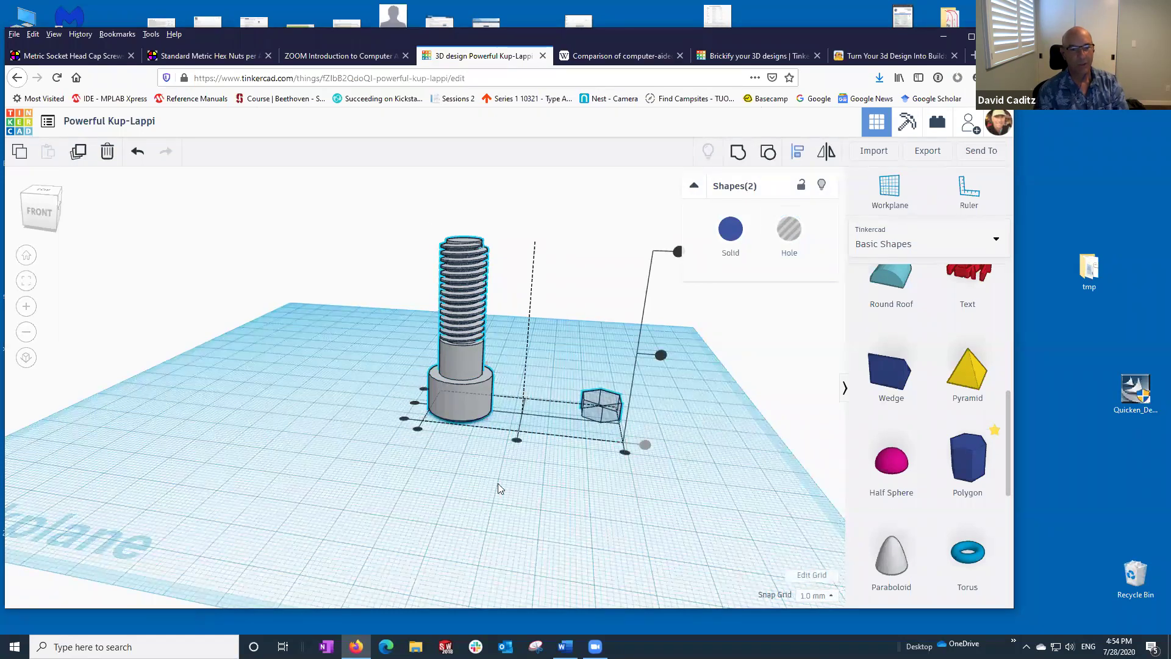
{"action": "left_click", "coordinate": [516, 439]}
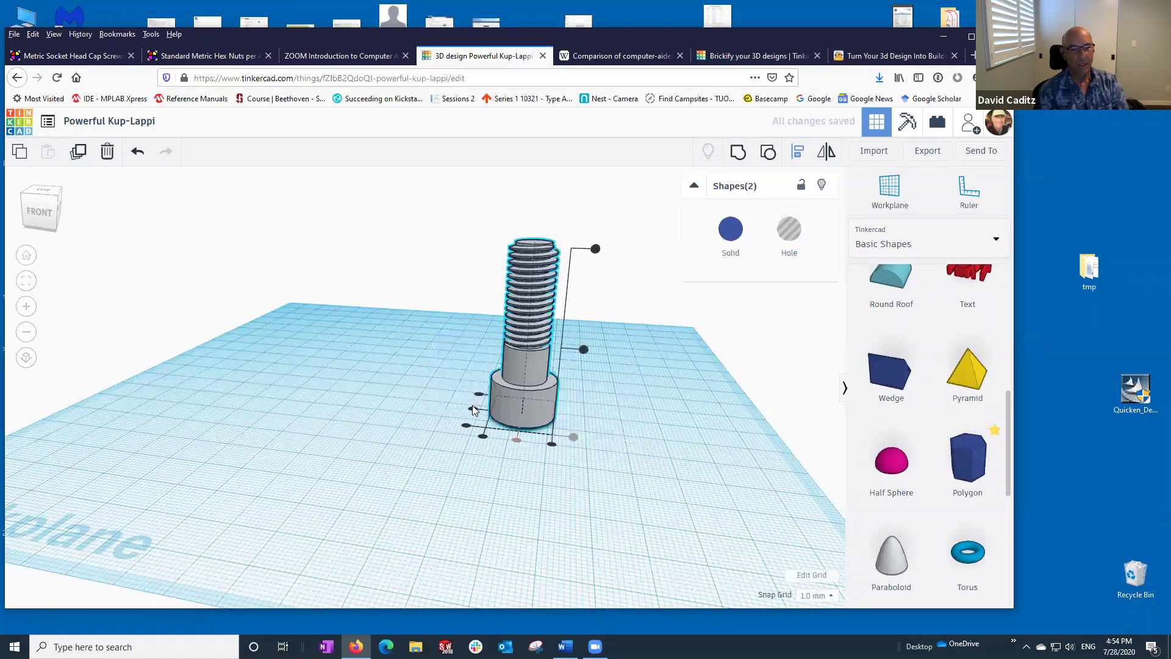
{"action": "left_click", "coordinate": [444, 530]}
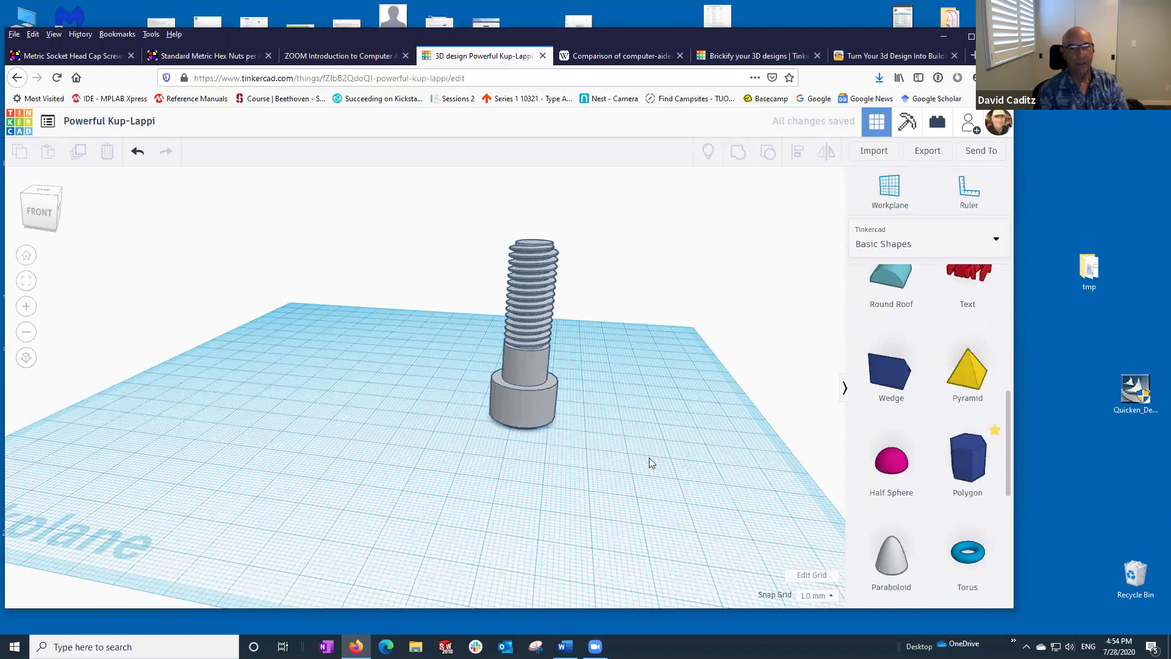
- Try to cut the hex socket by grouping the hexagonal hole with the screw, check the head's underside and undo the grouping
{"action": "left_click_drag", "start_coordinate": [441, 192], "coordinate": [657, 534]}
{"action": "left_click", "coordinate": [738, 152]}
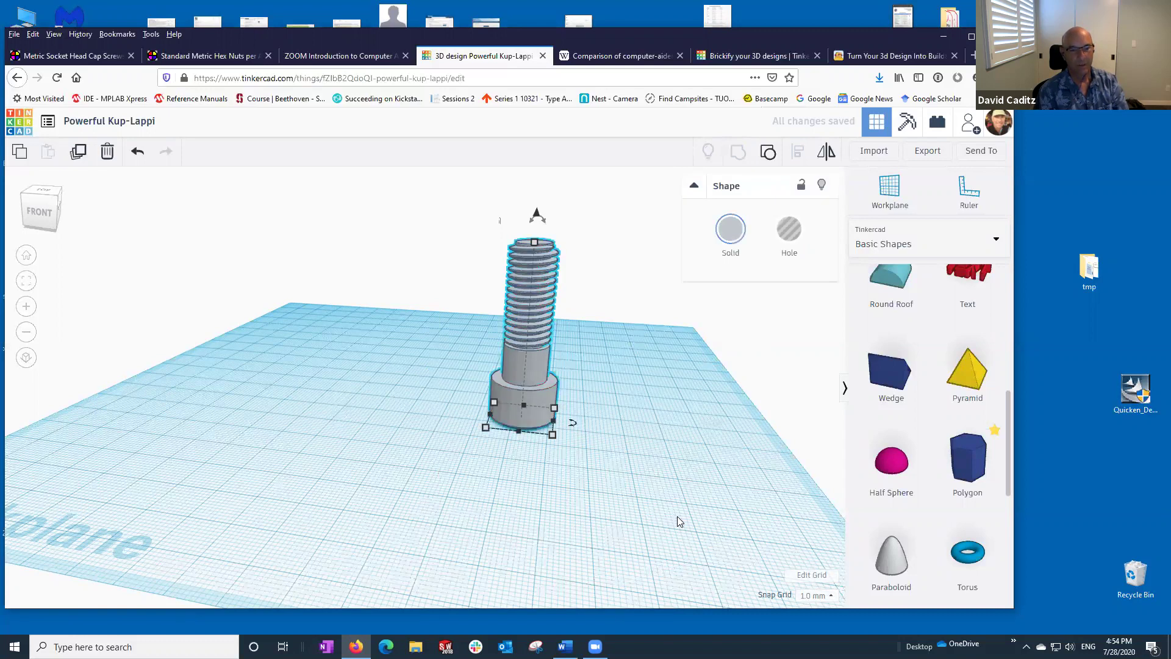
{"action": "right_click_drag", "start_coordinate": [677, 516], "coordinate": [507, 345]}
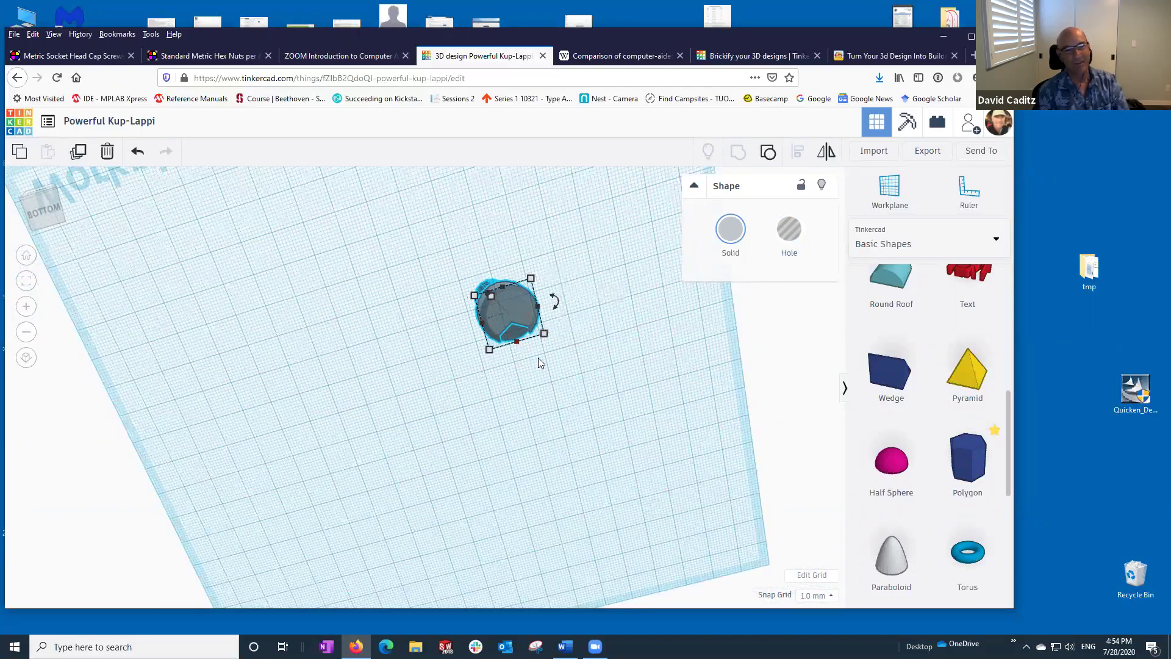
{"action": "scroll", "coordinate": [513, 344], "scroll_direction": "down", "scroll_amount": 4}
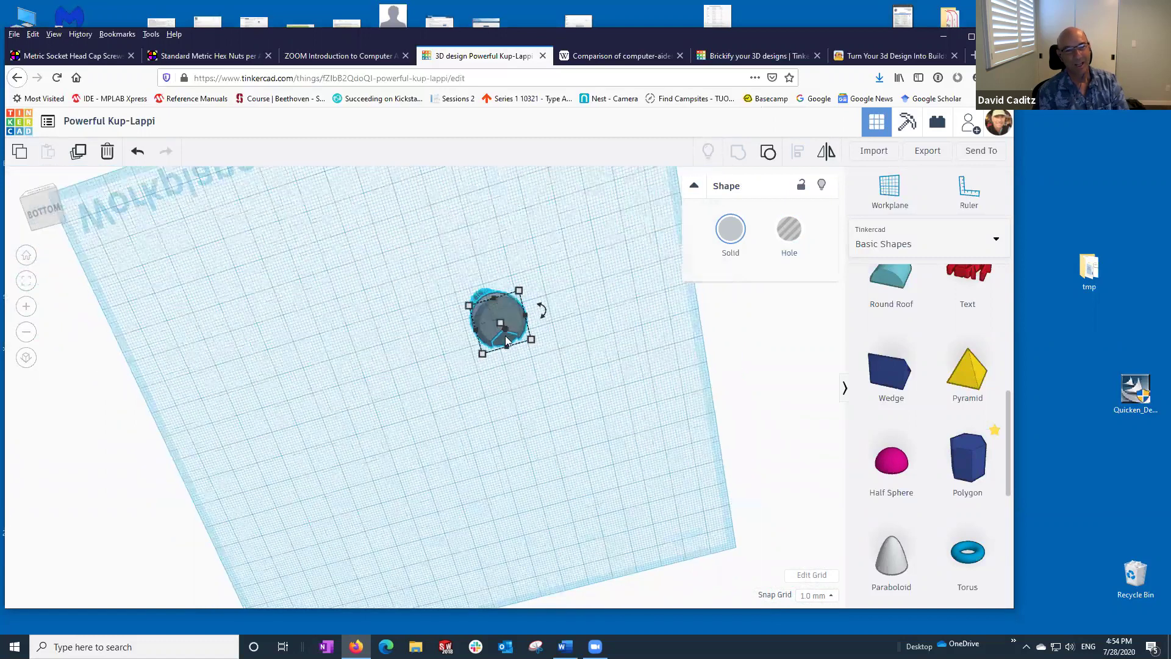
{"action": "scroll", "coordinate": [562, 317], "scroll_direction": "up", "scroll_amount": 2}
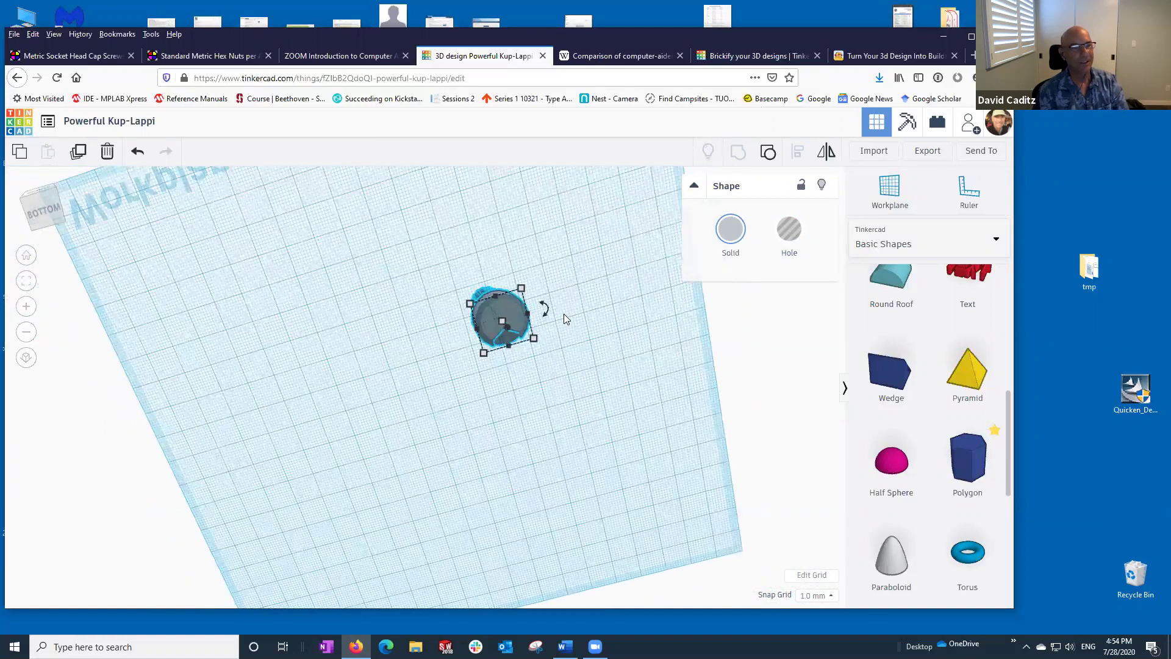
{"action": "scroll", "coordinate": [462, 278], "scroll_direction": "up", "scroll_amount": 4}
{"action": "scroll", "coordinate": [449, 276], "scroll_direction": "down", "scroll_amount": 3}
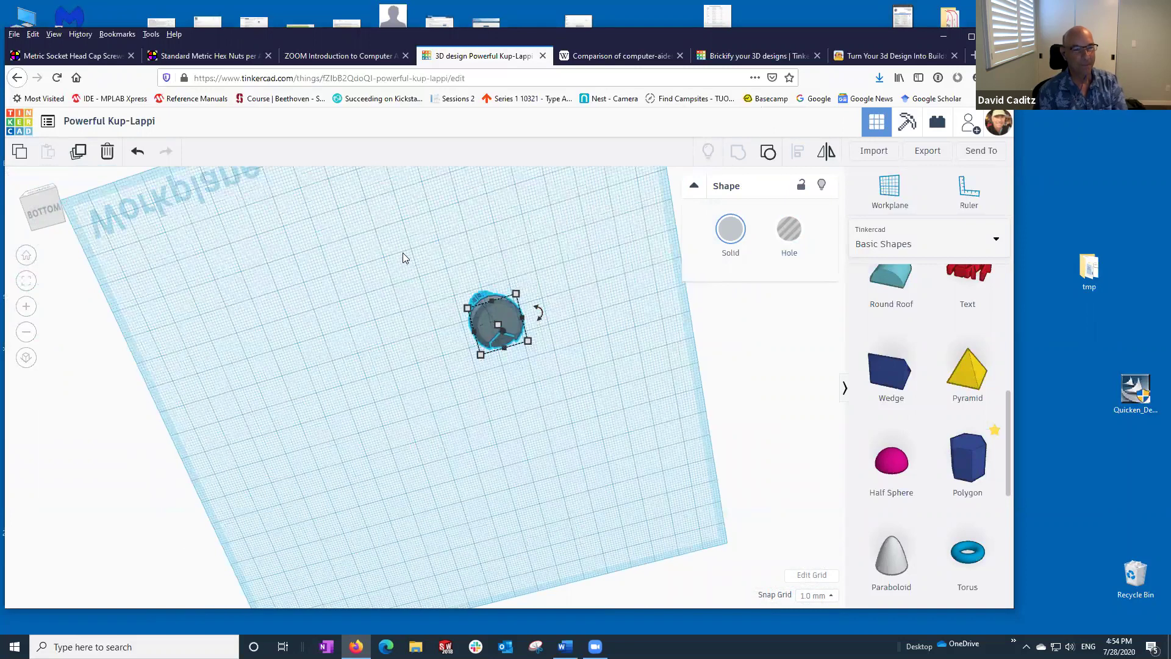
{"action": "right_click_drag", "start_coordinate": [421, 351], "coordinate": [420, 320]}
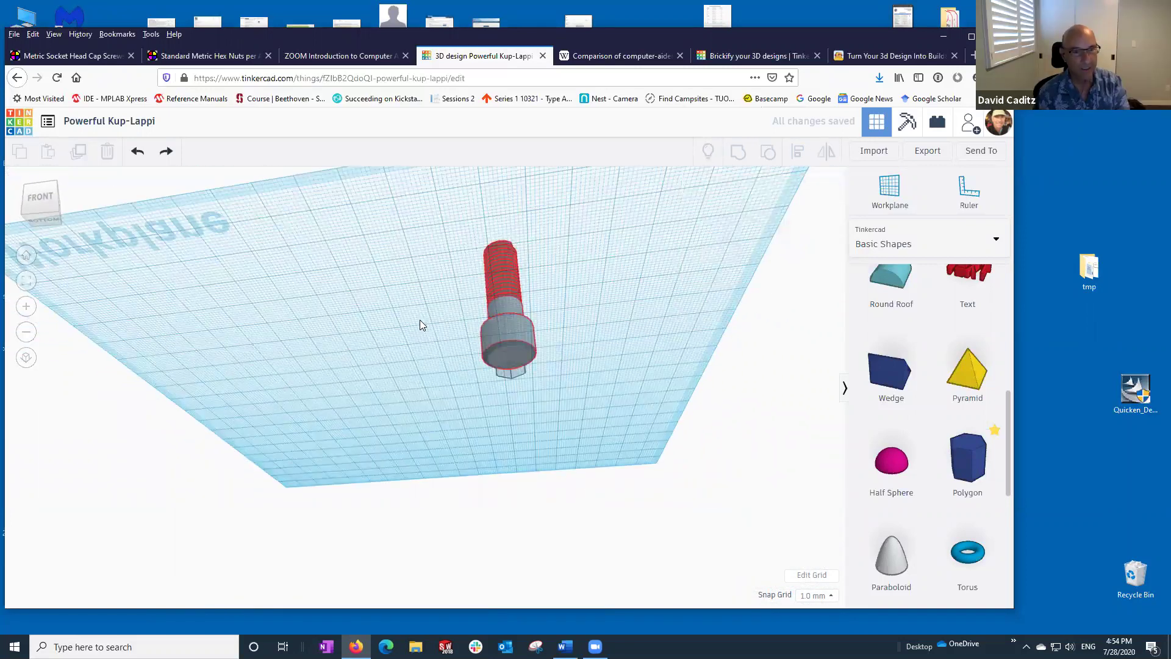
{"action": "key", "text": "ctrl+z"}
- Align the hexagonal hole and the screw on their centres in the front-to-back direction
{"action": "left_click_drag", "start_coordinate": [443, 218], "coordinate": [561, 423]}
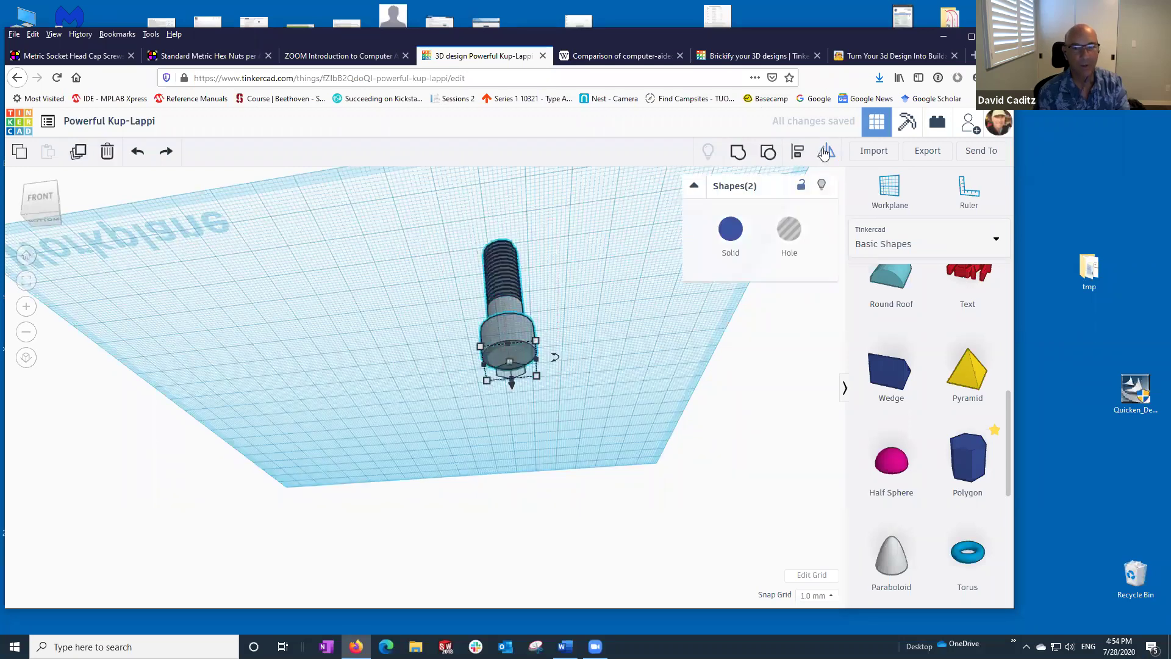
{"action": "left_click", "coordinate": [797, 151]}
{"action": "right_click_drag", "start_coordinate": [636, 311], "coordinate": [467, 391]}
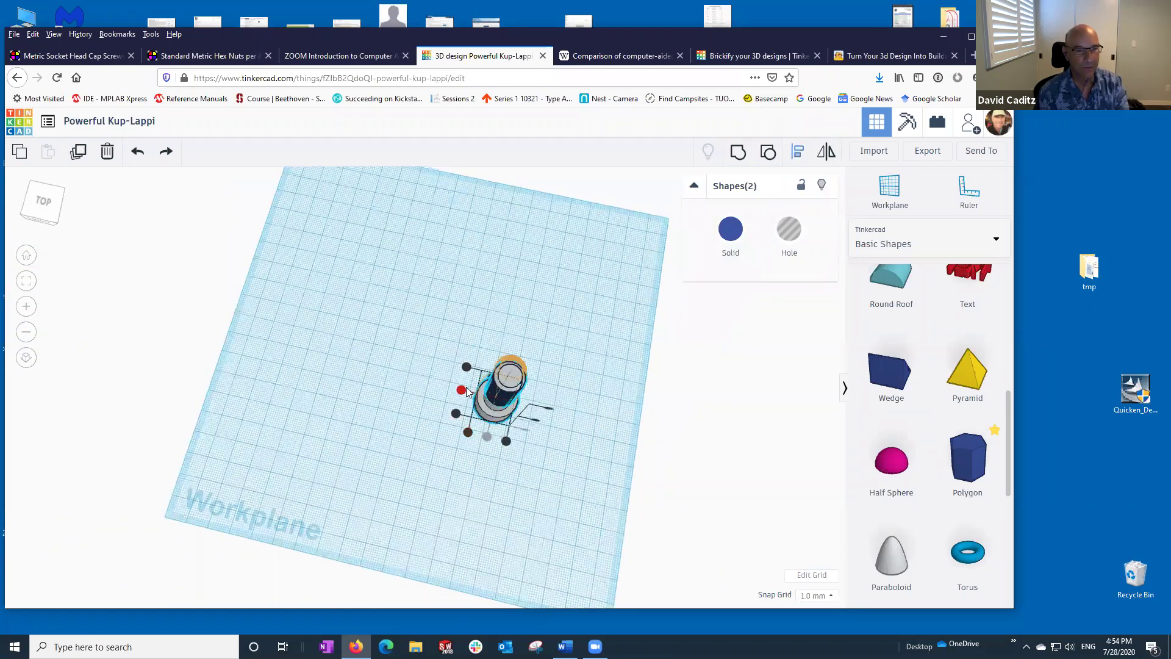
{"action": "left_click", "coordinate": [465, 390]}
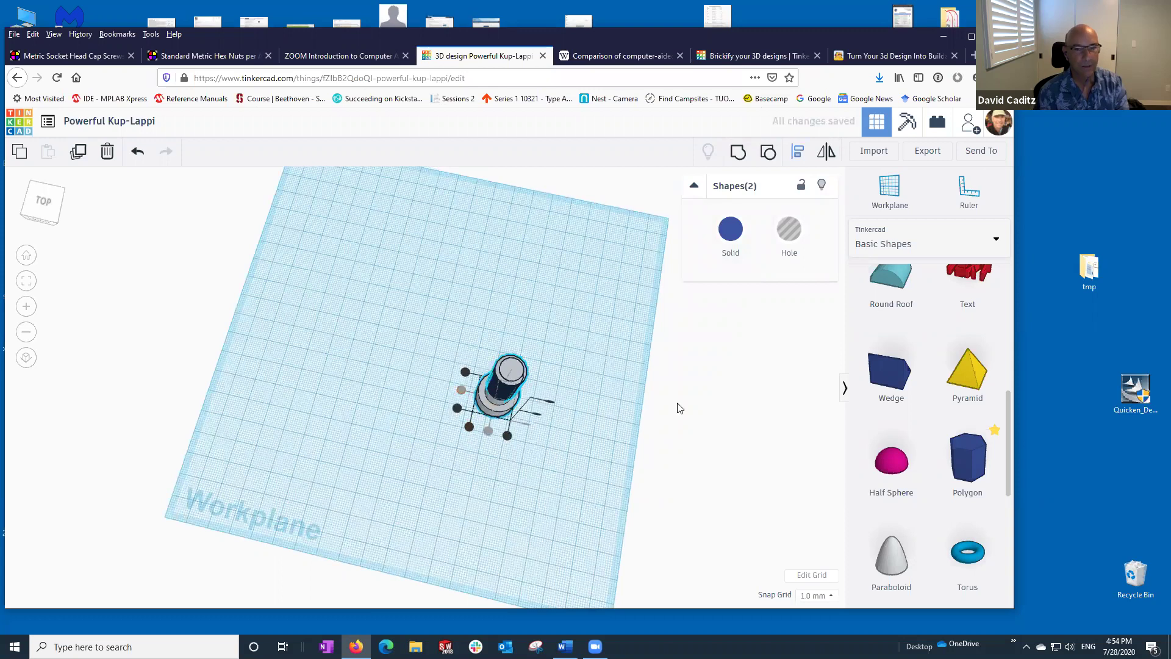
{"action": "left_click", "coordinate": [735, 396]}
- Group the centred hexagonal hole with the screw to cut the socket, and inspect the head from below
{"action": "right_click_drag", "start_coordinate": [589, 452], "coordinate": [401, 353]}
{"action": "left_click_drag", "start_coordinate": [401, 354], "coordinate": [920, 210]}
{"action": "left_click", "coordinate": [739, 153]}
{"action": "right_click_drag", "start_coordinate": [623, 412], "coordinate": [672, 497]}
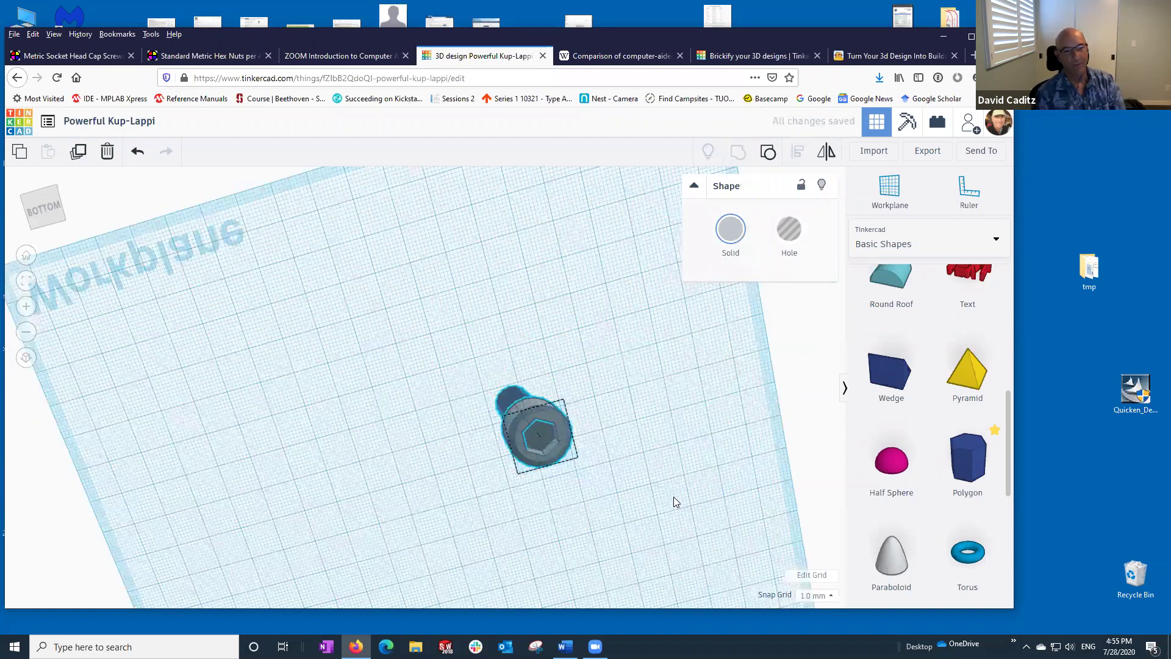
{"action": "left_click", "coordinate": [673, 502]}
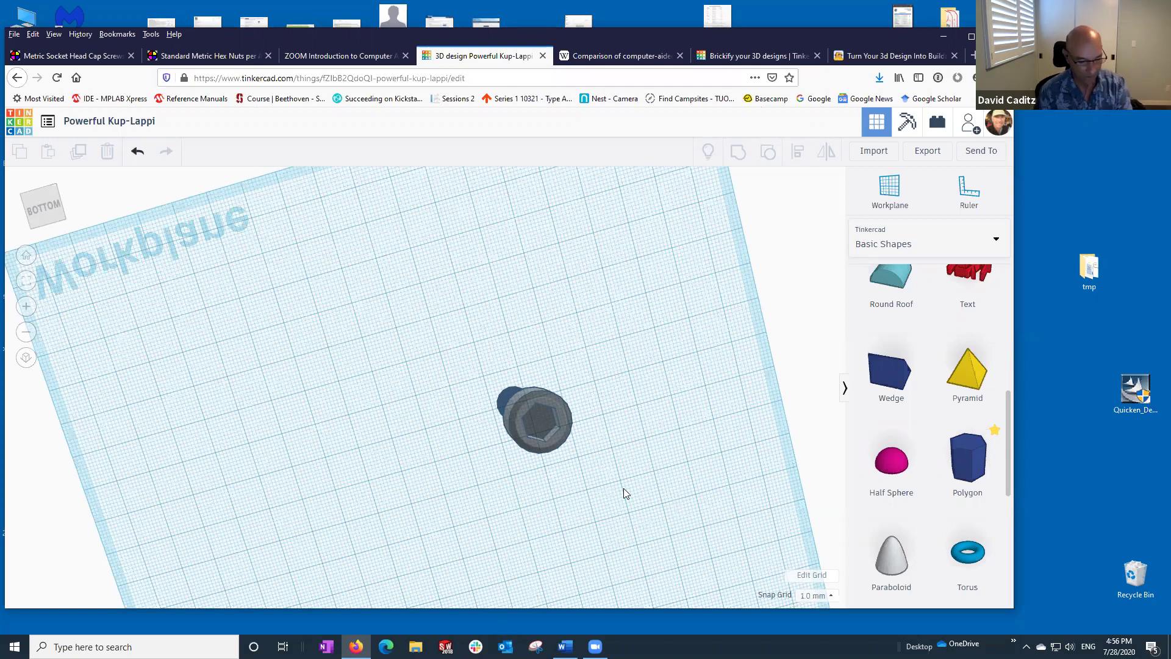
- Undo the socket grouping and move the hexagonal hole out of the head to stand beside the screw
{"action": "key", "text": "ctrl+z"}
{"action": "left_click_drag", "start_coordinate": [540, 428], "coordinate": [647, 427]}
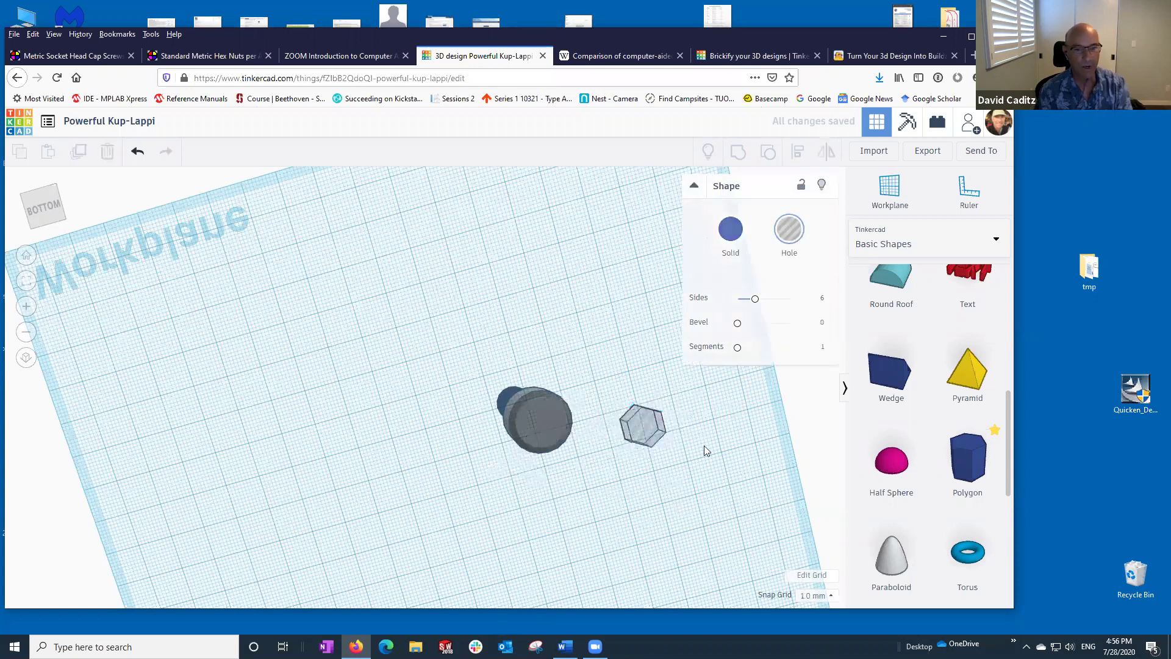
{"action": "left_click", "coordinate": [693, 409]}
{"action": "right_click_drag", "start_coordinate": [690, 424], "coordinate": [583, 500]}
{"action": "left_click", "coordinate": [583, 500]}
{"action": "left_click", "coordinate": [595, 498]}
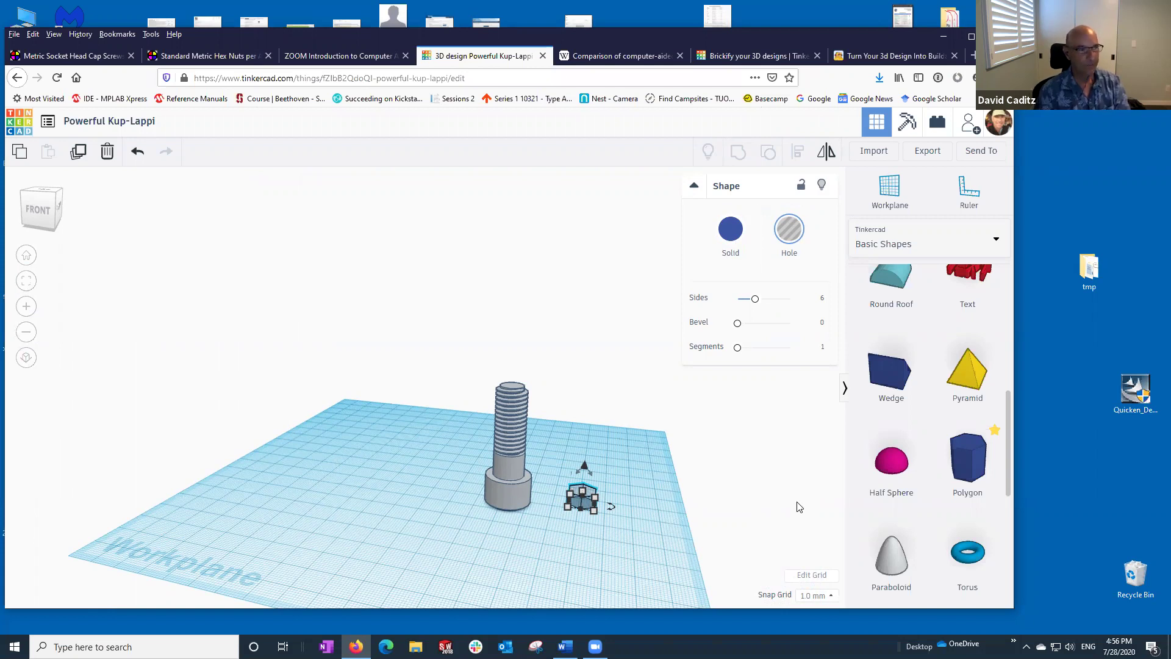
- Centre the hexagonal hole and the screw on each other in both width and depth, keeping both on the workplane
{"action": "left_click_drag", "start_coordinate": [439, 340], "coordinate": [623, 549]}
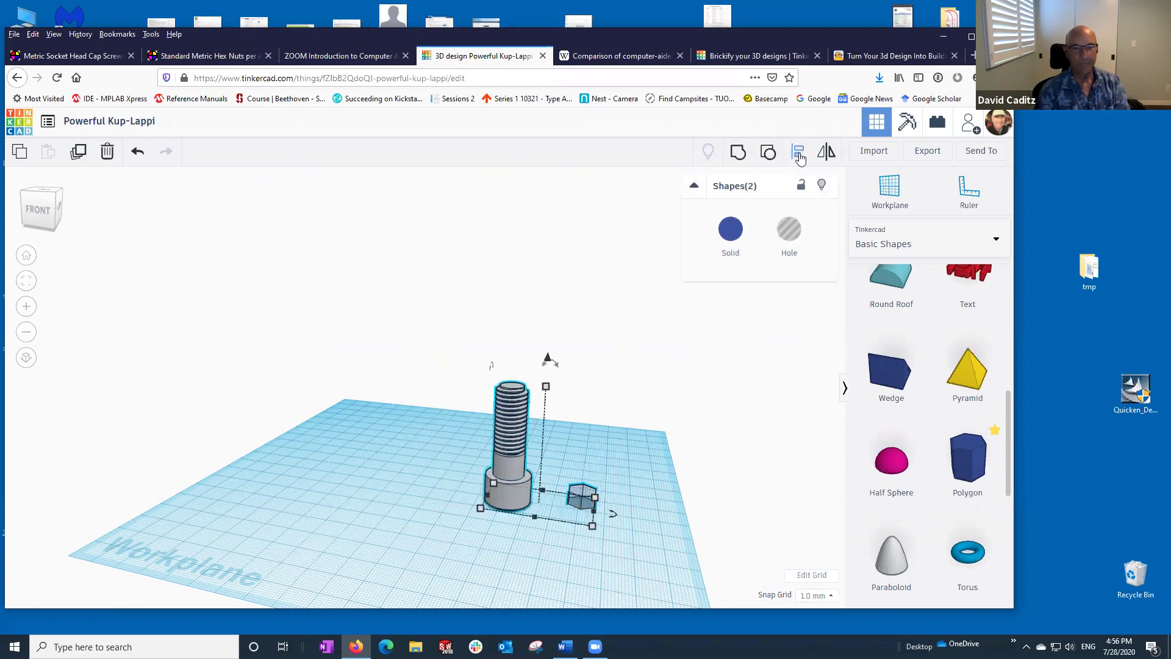
{"action": "key", "text": "l"}
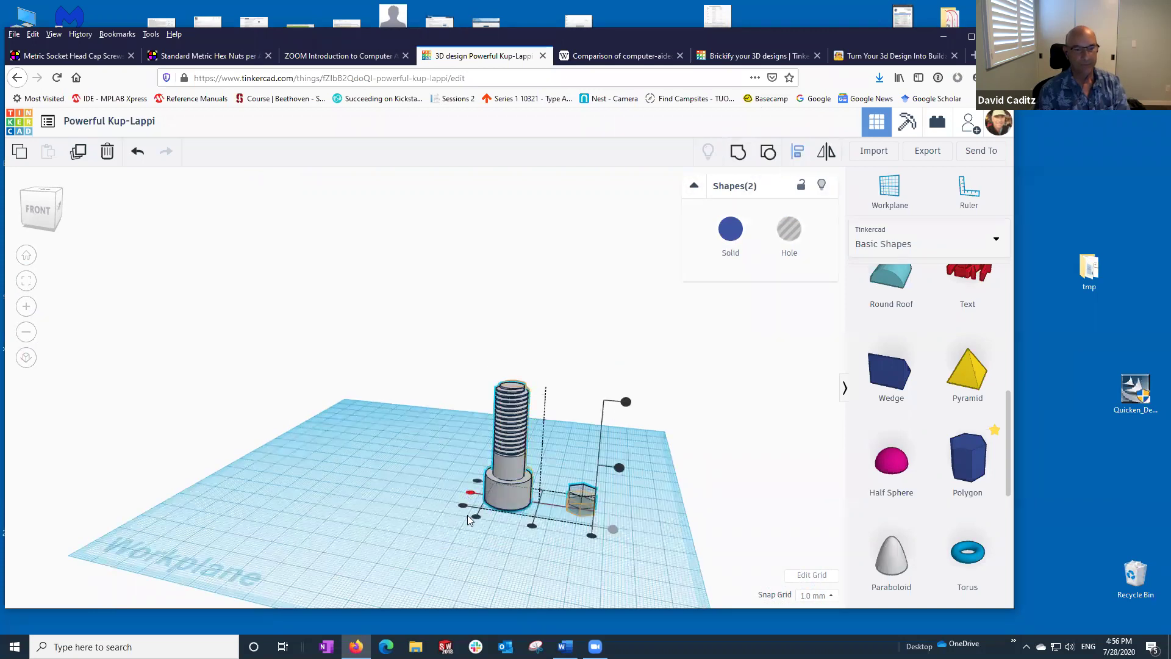
{"action": "left_click", "coordinate": [532, 526]}
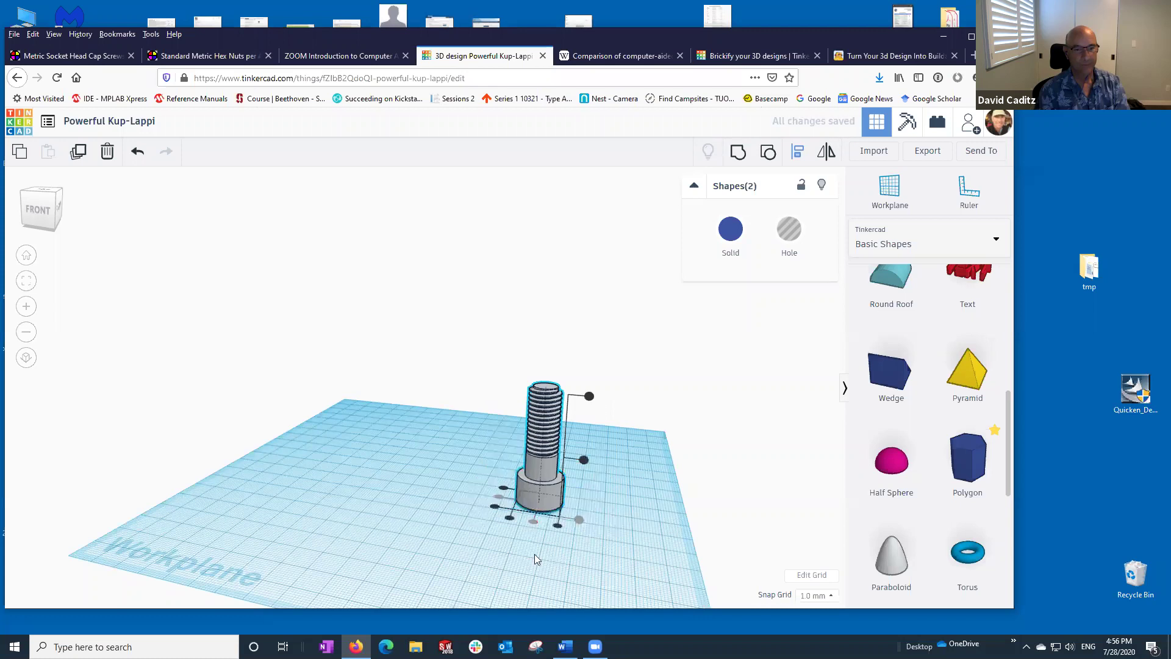
{"action": "left_click", "coordinate": [526, 564]}
- Group the screw with the hexagonal hole to cut the hex socket into the head
{"action": "left_click_drag", "start_coordinate": [429, 327], "coordinate": [610, 555]}
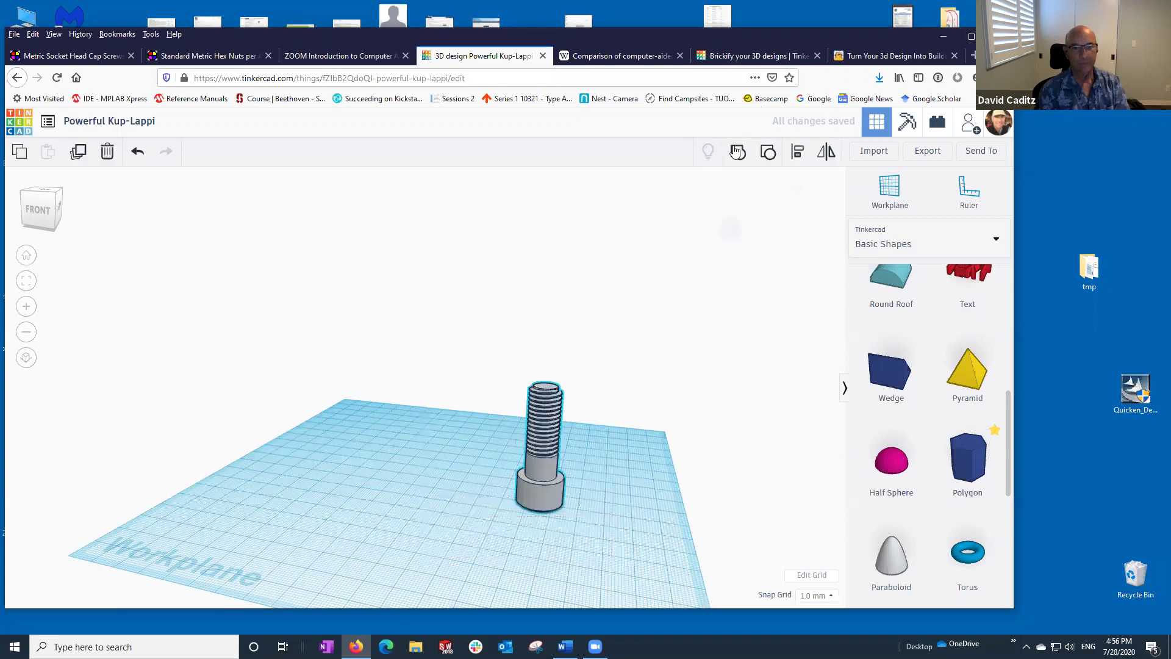
{"action": "left_click", "coordinate": [738, 152]}
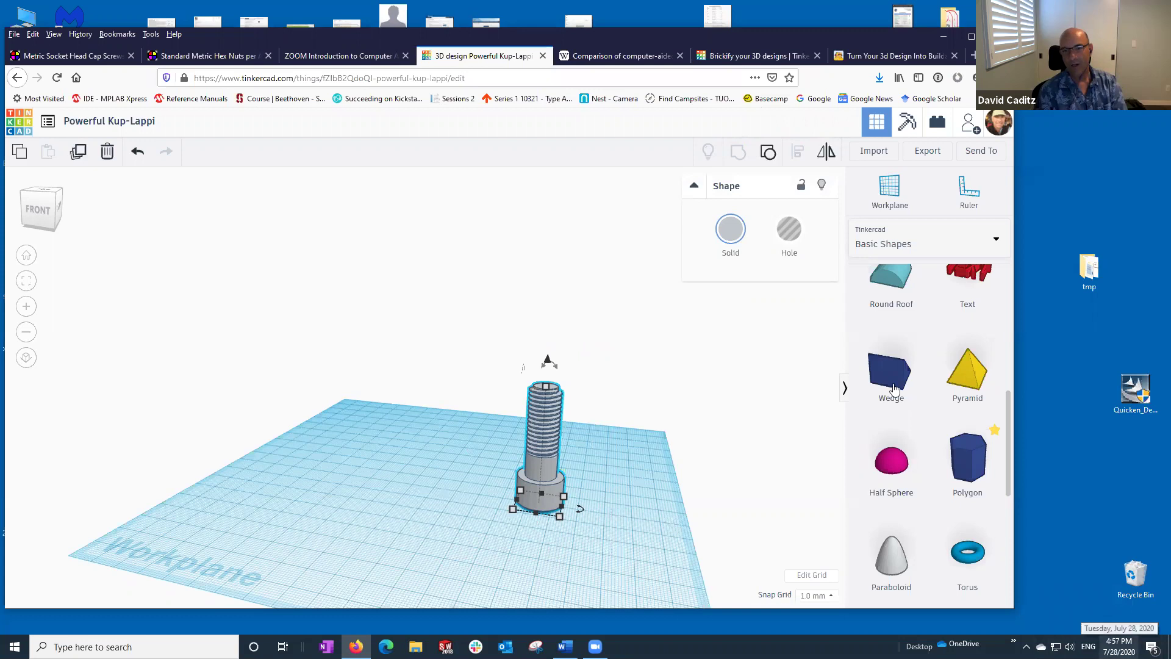
{"action": "left_click", "coordinate": [701, 363]}
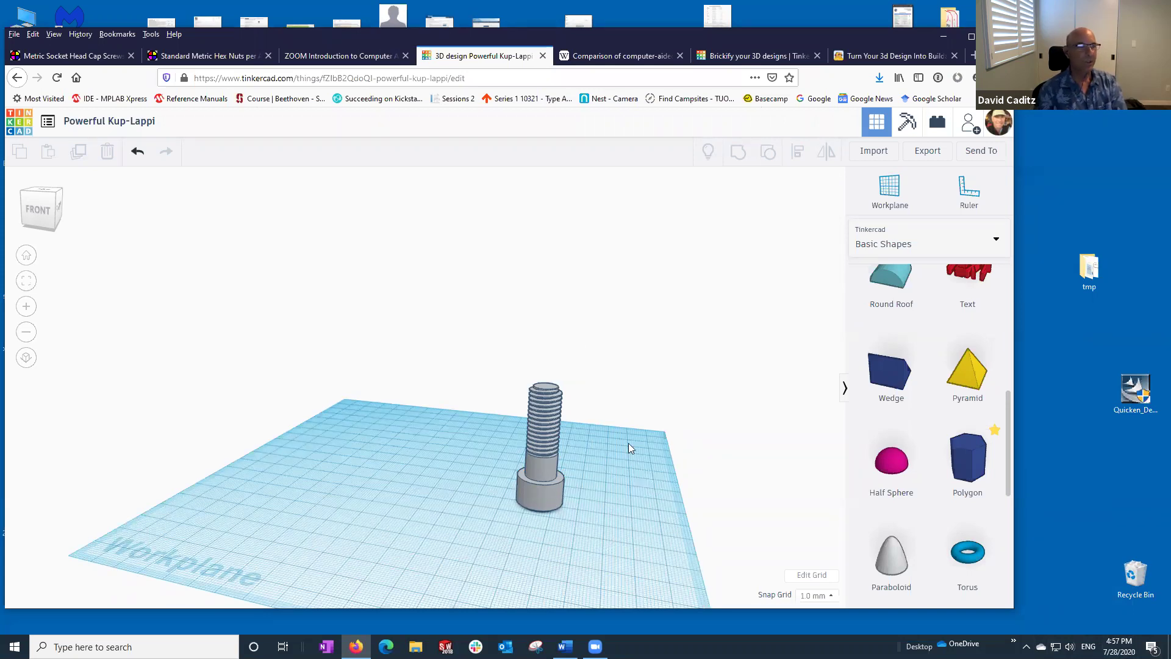
- Return to the design dashboard and open the M12 nut 2 design for editing
{"action": "left_click", "coordinate": [14, 130]}
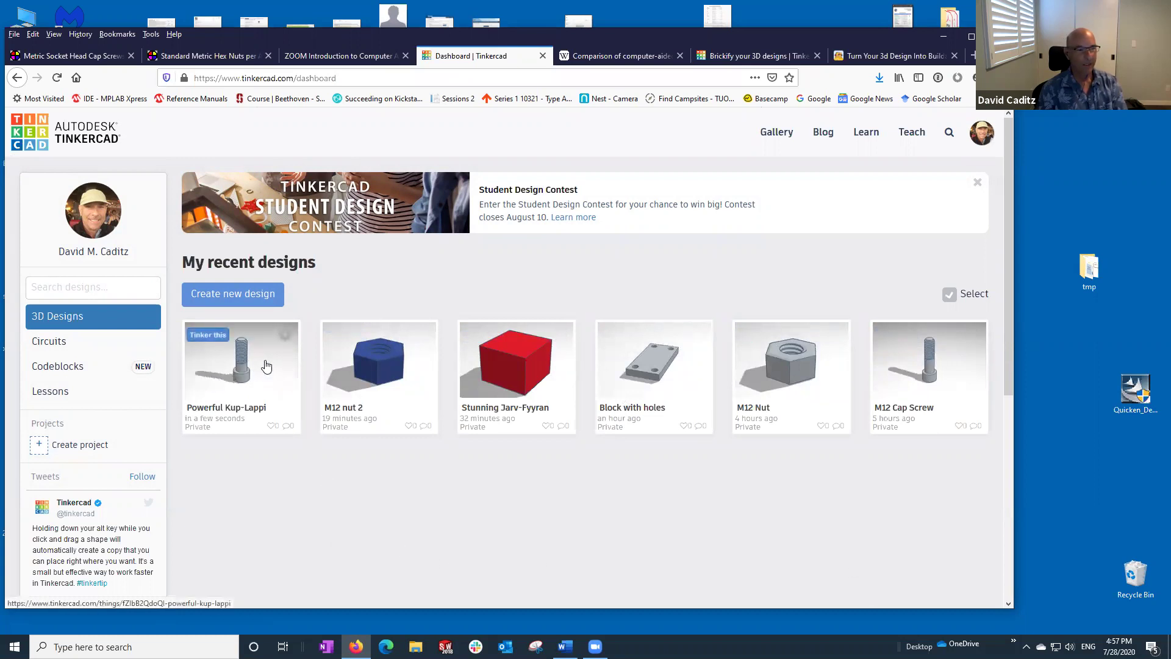
{"action": "left_click", "coordinate": [411, 386]}
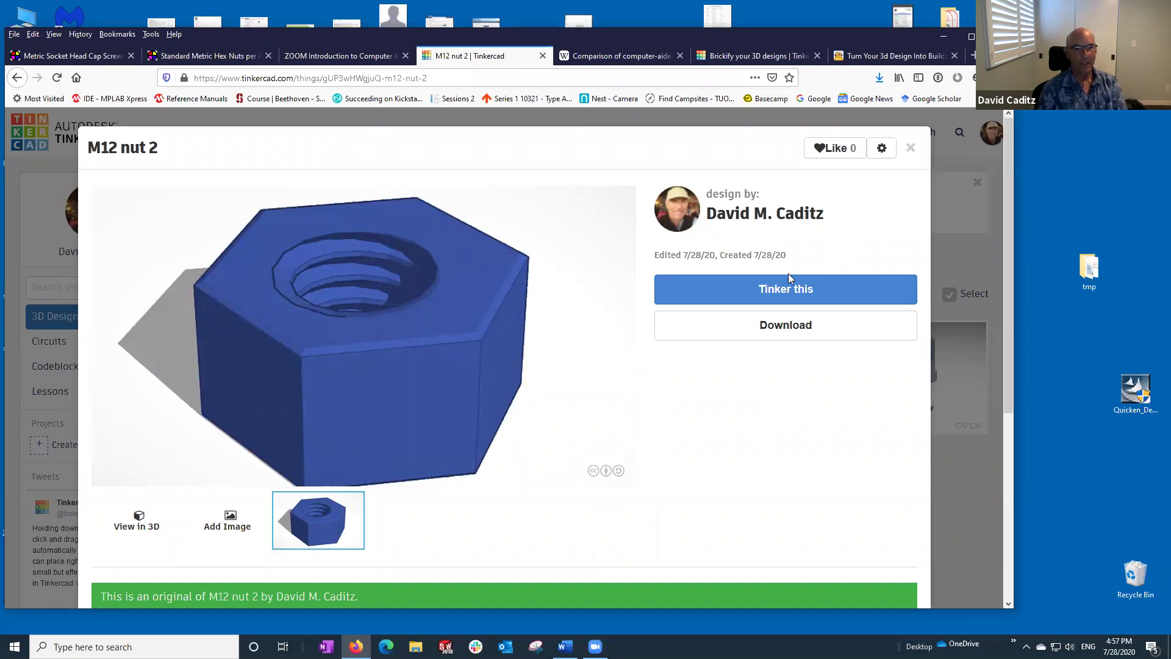
{"action": "left_click", "coordinate": [785, 294]}
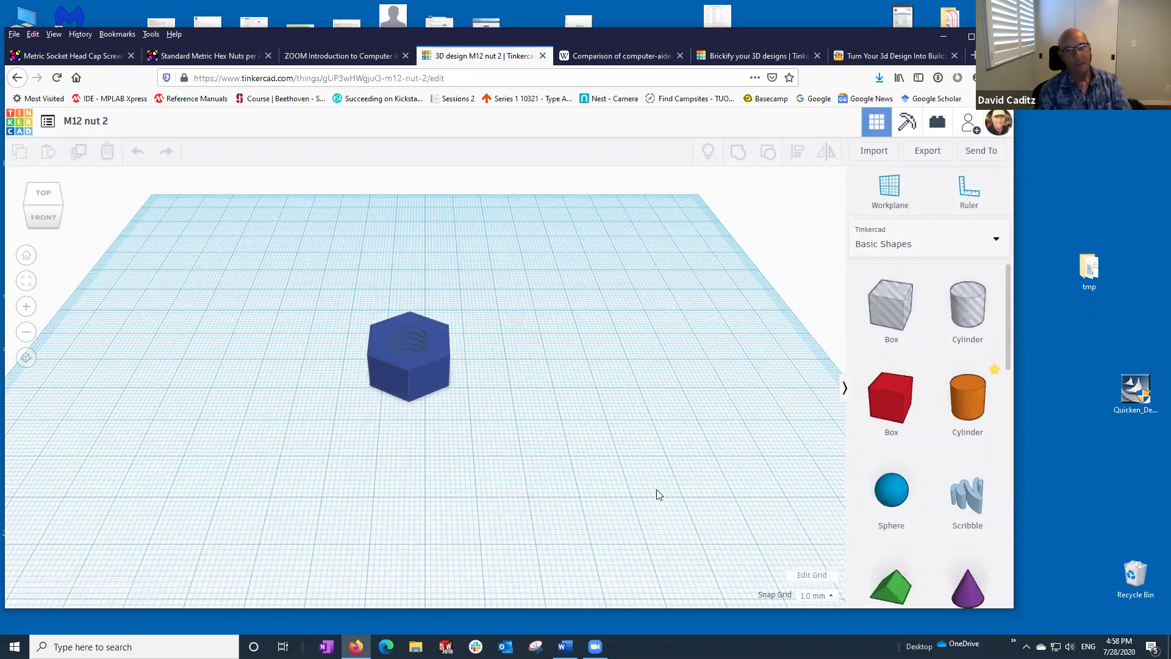
- Export the nut for 3D printing as an STL file, save M12 nut 2.stl and return to the dashboard
{"action": "left_click", "coordinate": [921, 149]}
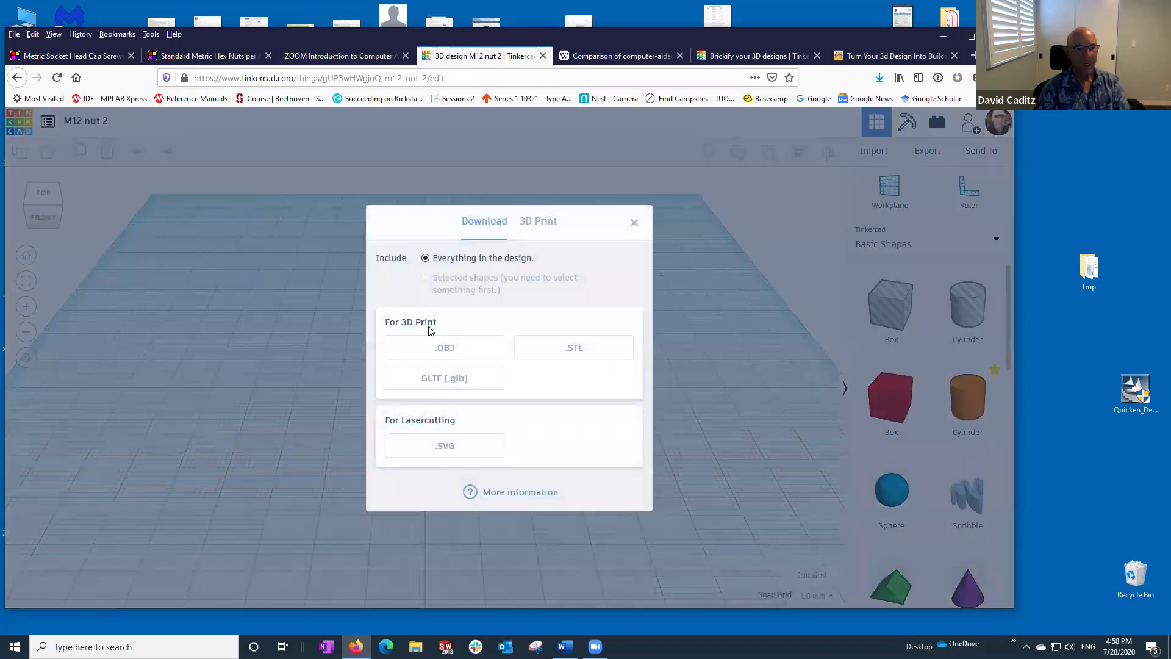
{"action": "left_click", "coordinate": [574, 348]}
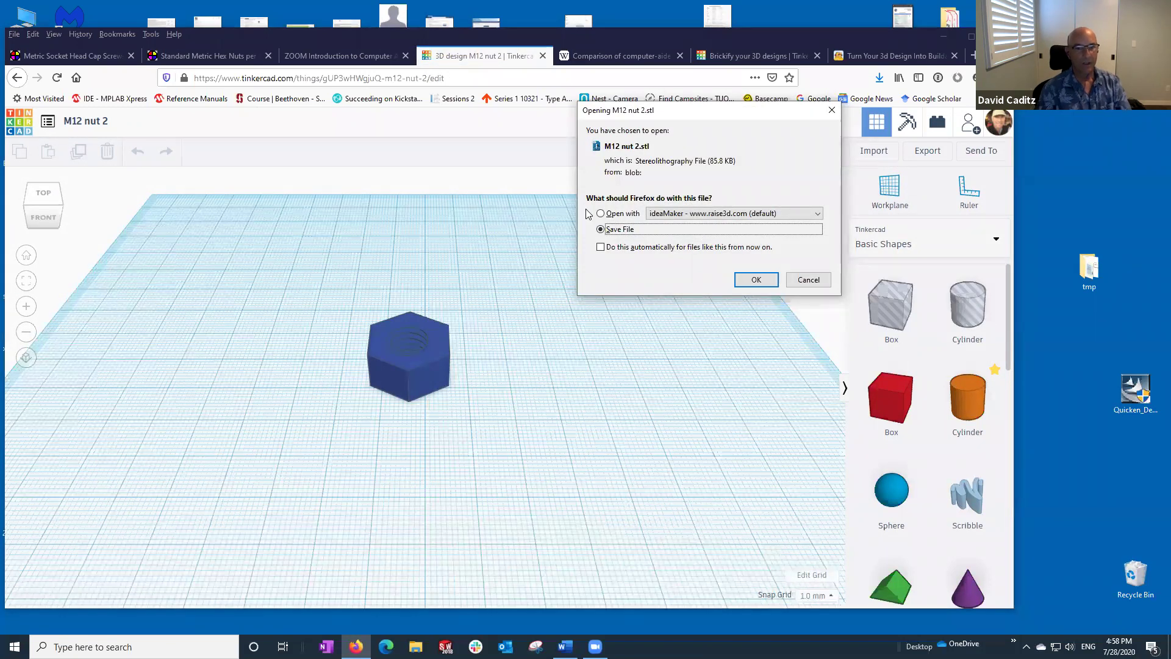
{"action": "left_click", "coordinate": [755, 280]}
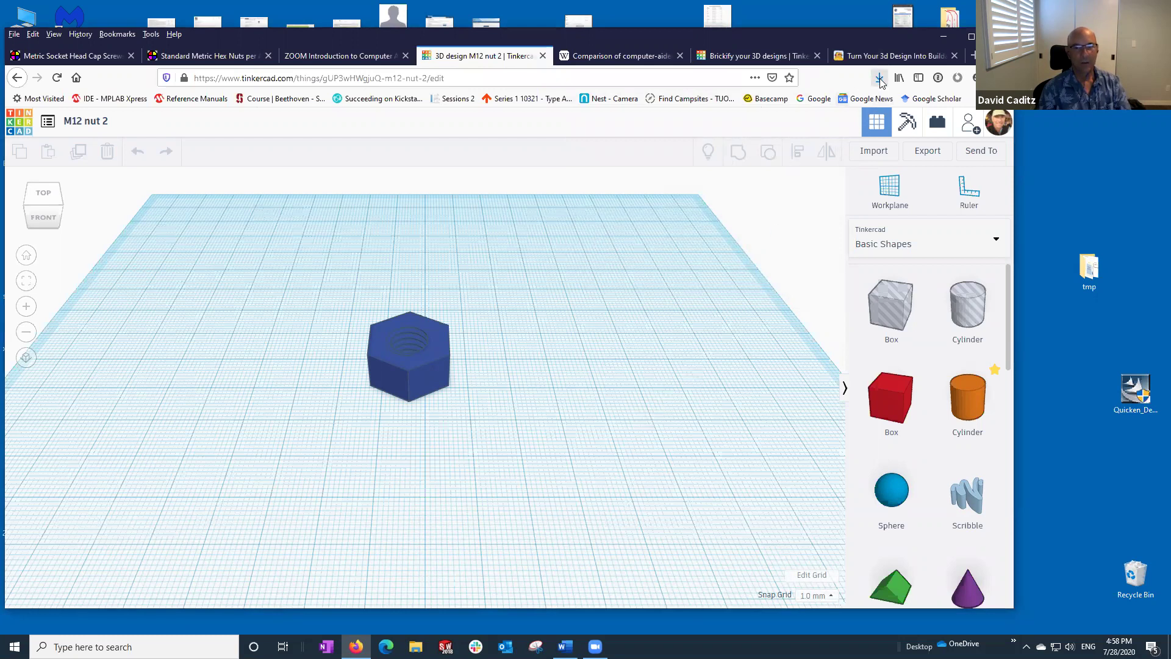
{"action": "left_click", "coordinate": [25, 131]}
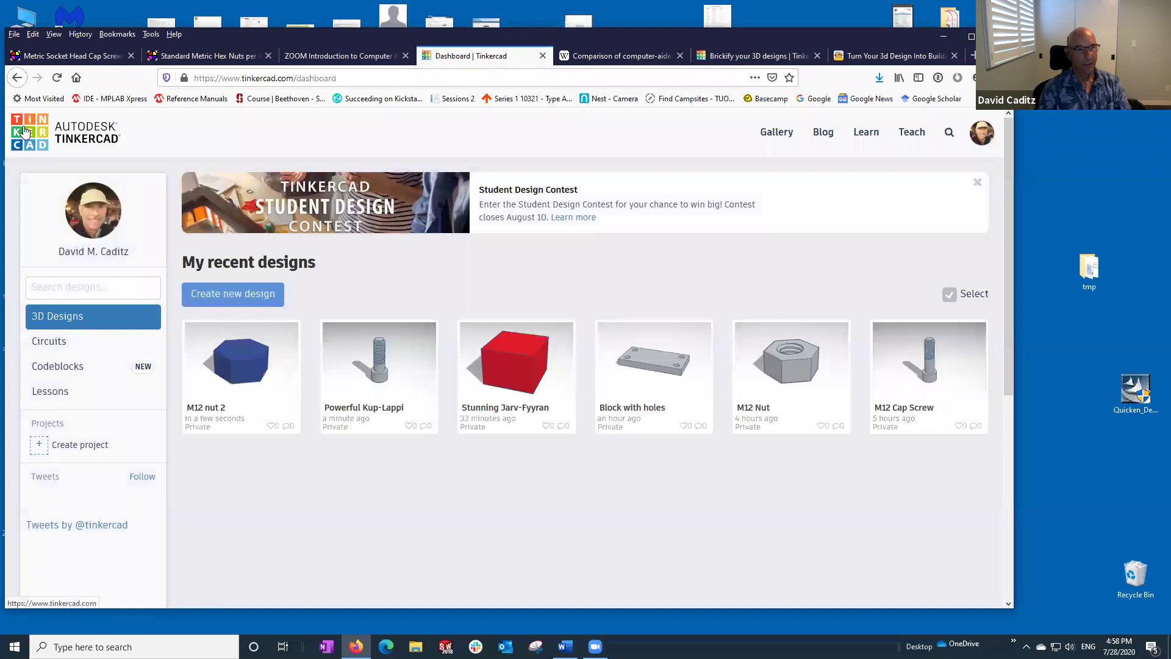
- Open the Powerful Kup-Lappi screw design for editing and import M12 nut 2.stl from the Downloads folder
{"action": "left_click", "coordinate": [390, 369]}
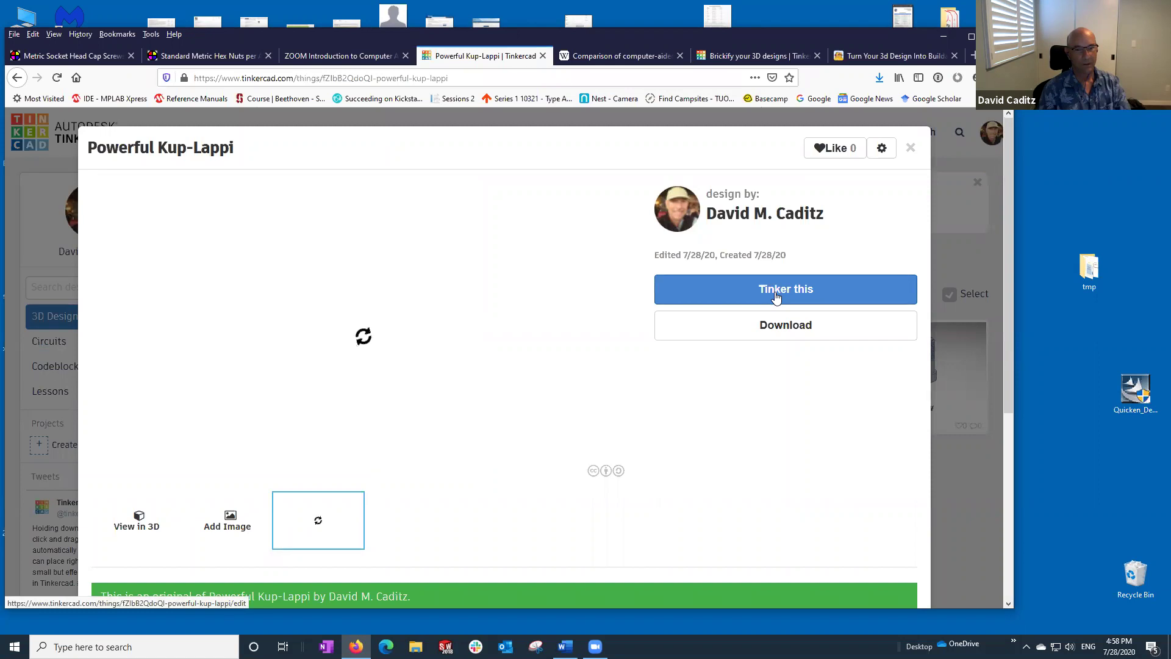
{"action": "left_click", "coordinate": [776, 295]}
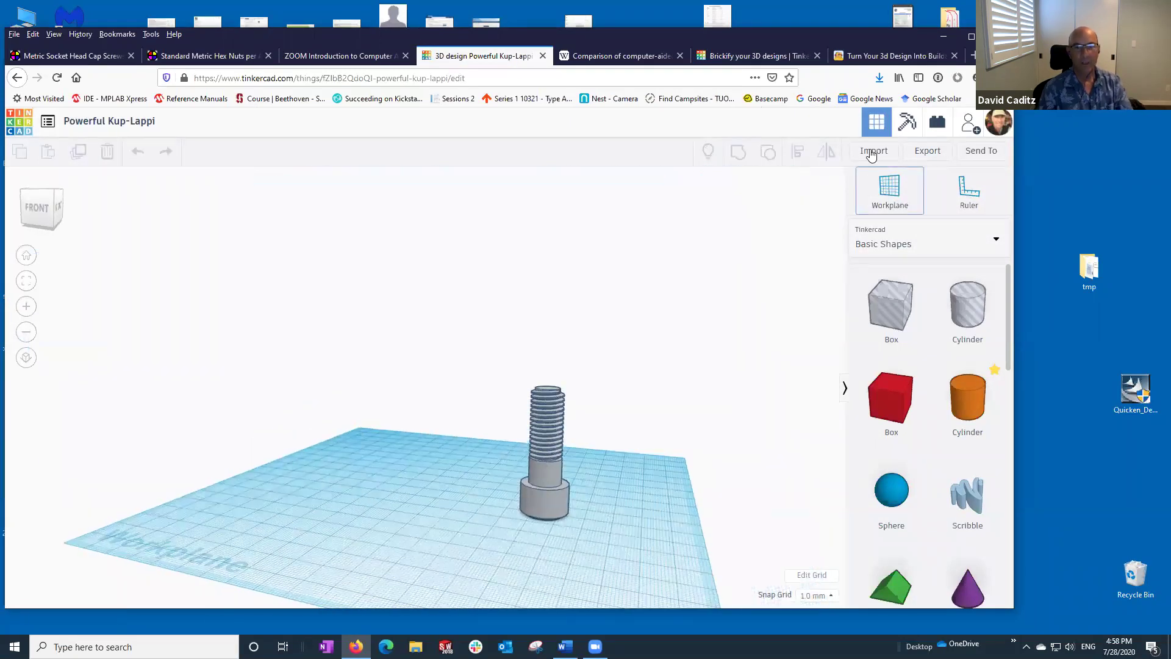
{"action": "left_click", "coordinate": [873, 153]}
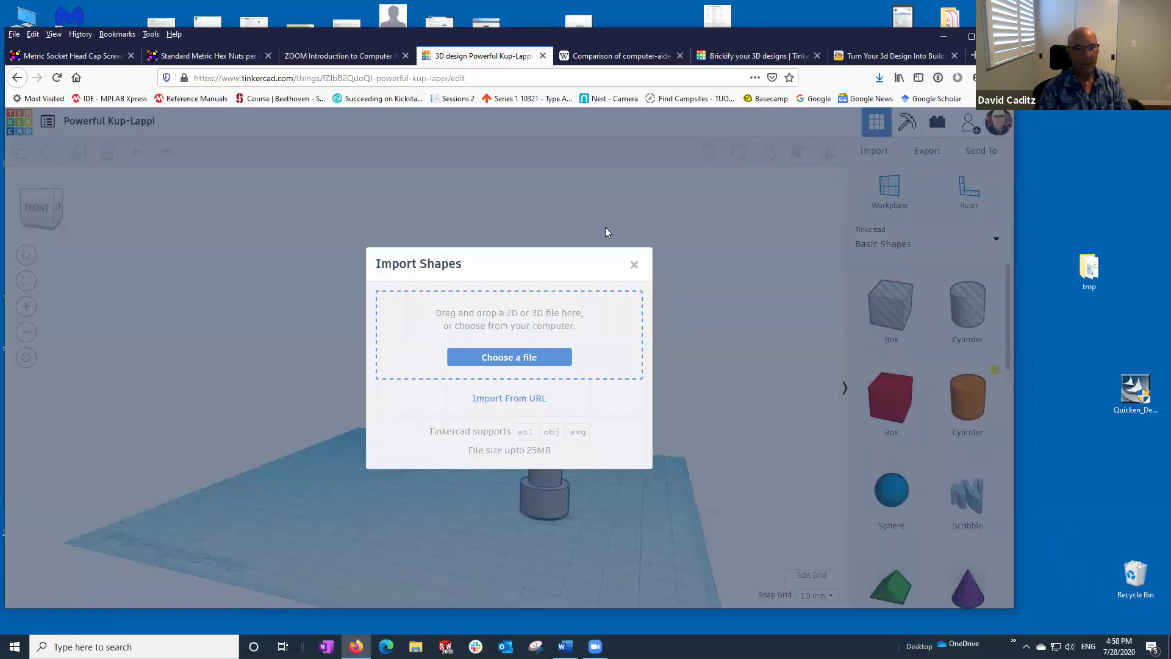
{"action": "left_click", "coordinate": [491, 358]}
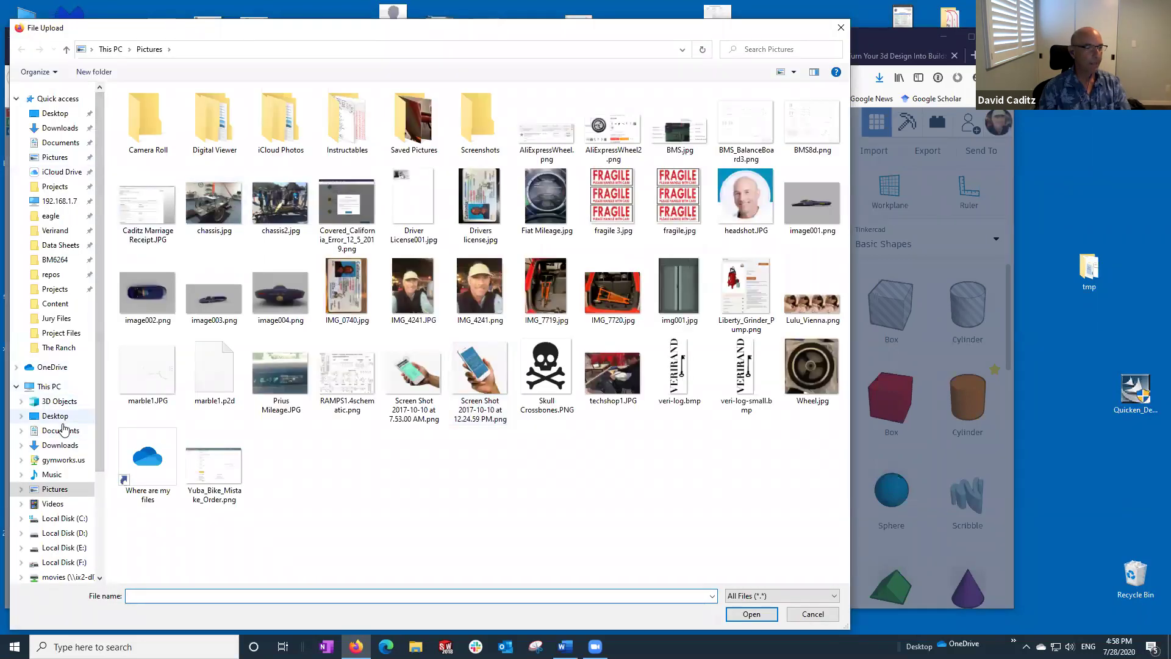
{"action": "left_click", "coordinate": [60, 444]}
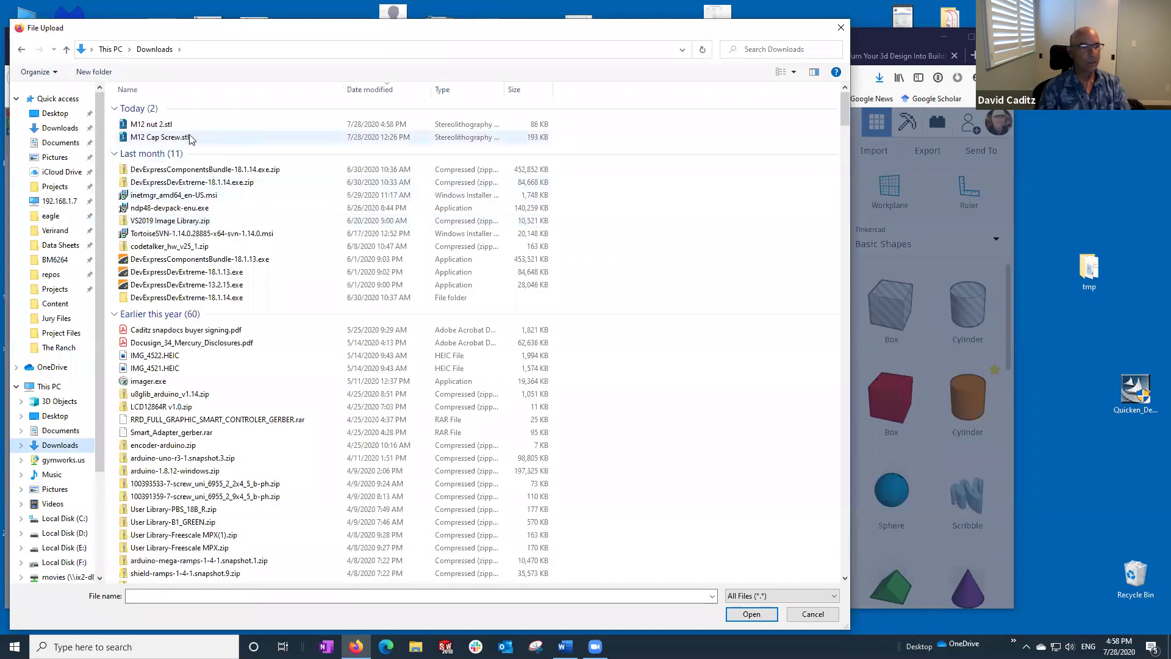
{"action": "left_click", "coordinate": [151, 124]}
{"action": "left_click", "coordinate": [751, 614]}
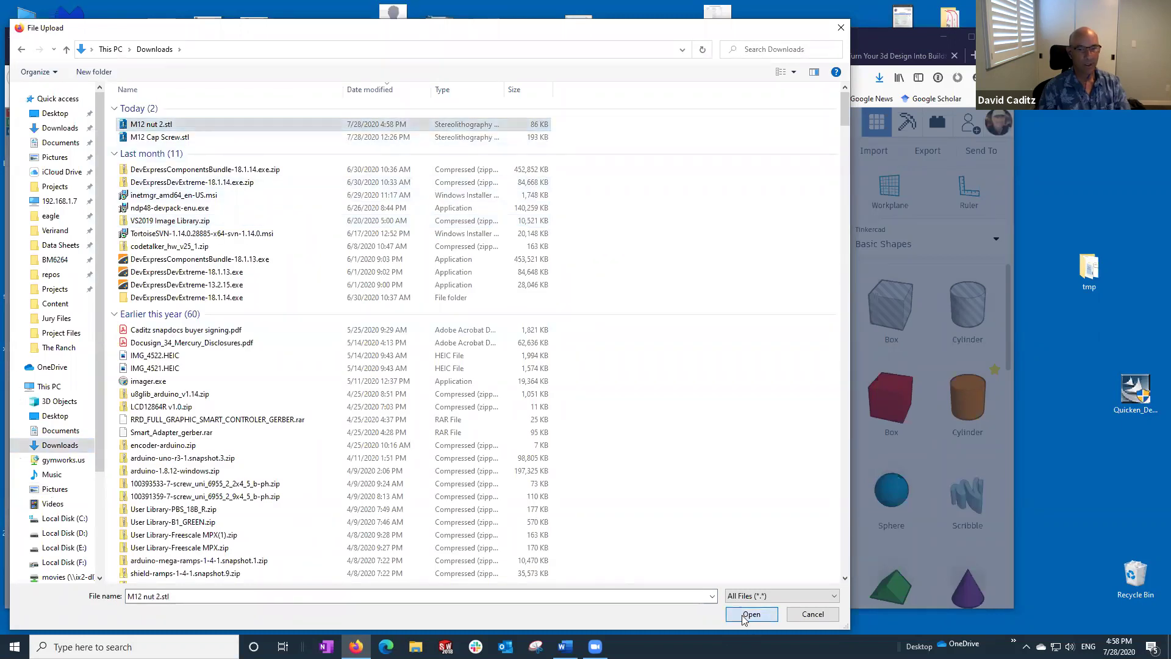
{"action": "left_click", "coordinate": [608, 467]}
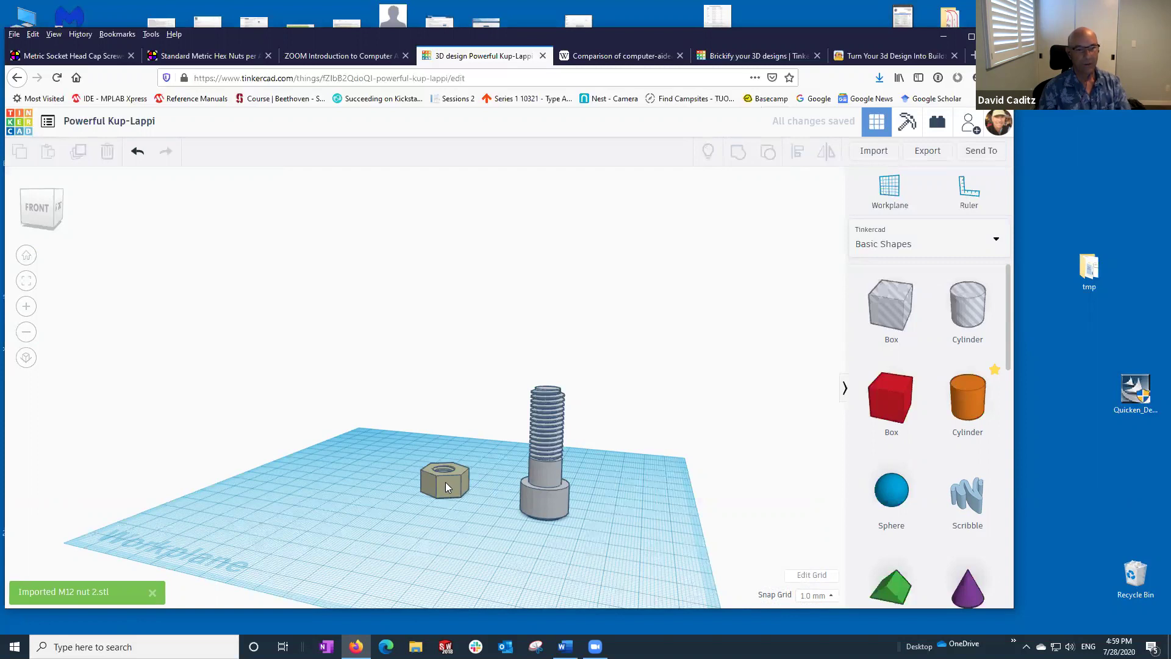
- Centre the imported nut and the screw on each other in both width and depth, keeping both on the workplane
{"action": "left_click_drag", "start_coordinate": [364, 342], "coordinate": [633, 583]}
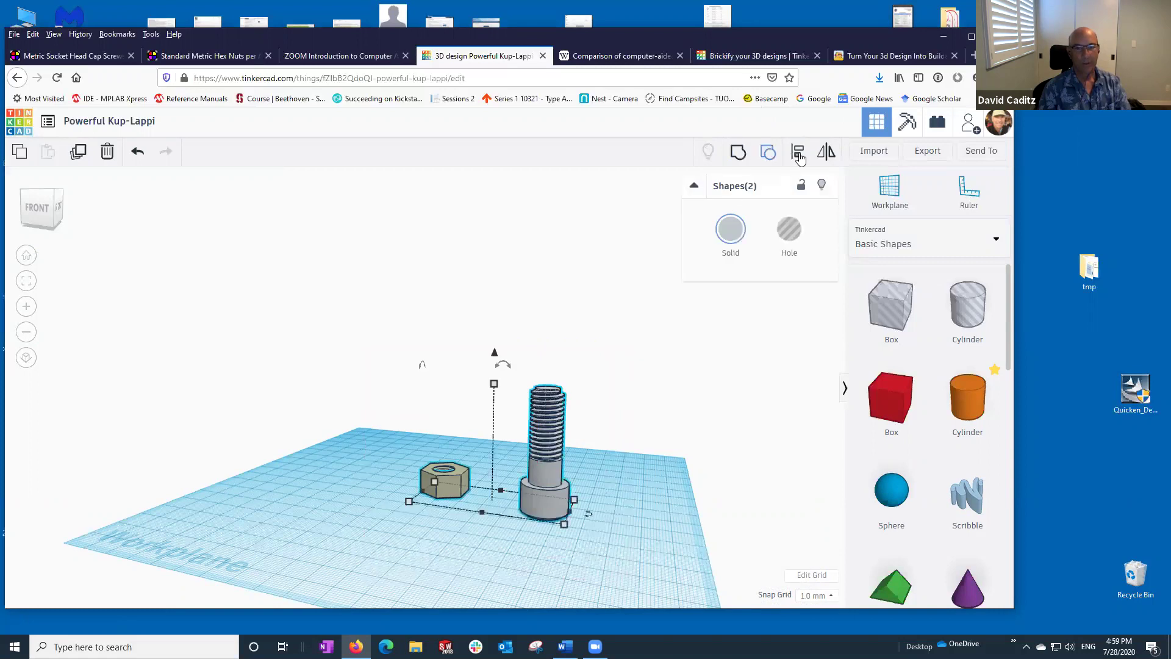
{"action": "key", "text": "l"}
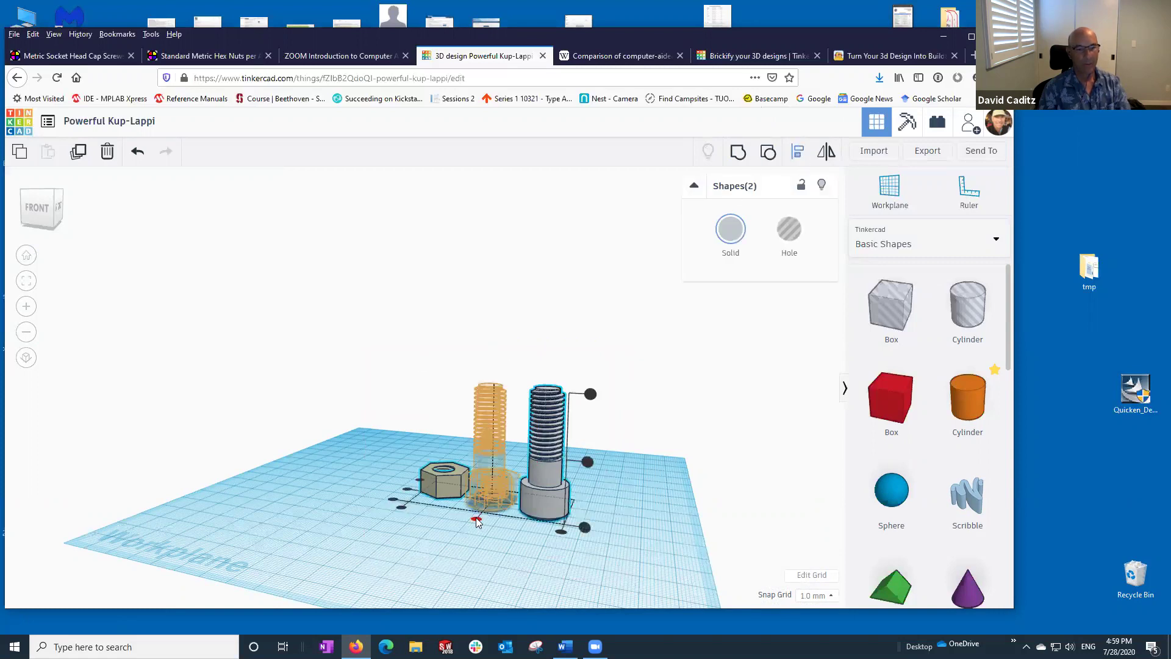
{"action": "left_click", "coordinate": [476, 519]}
{"action": "left_click", "coordinate": [452, 497]}
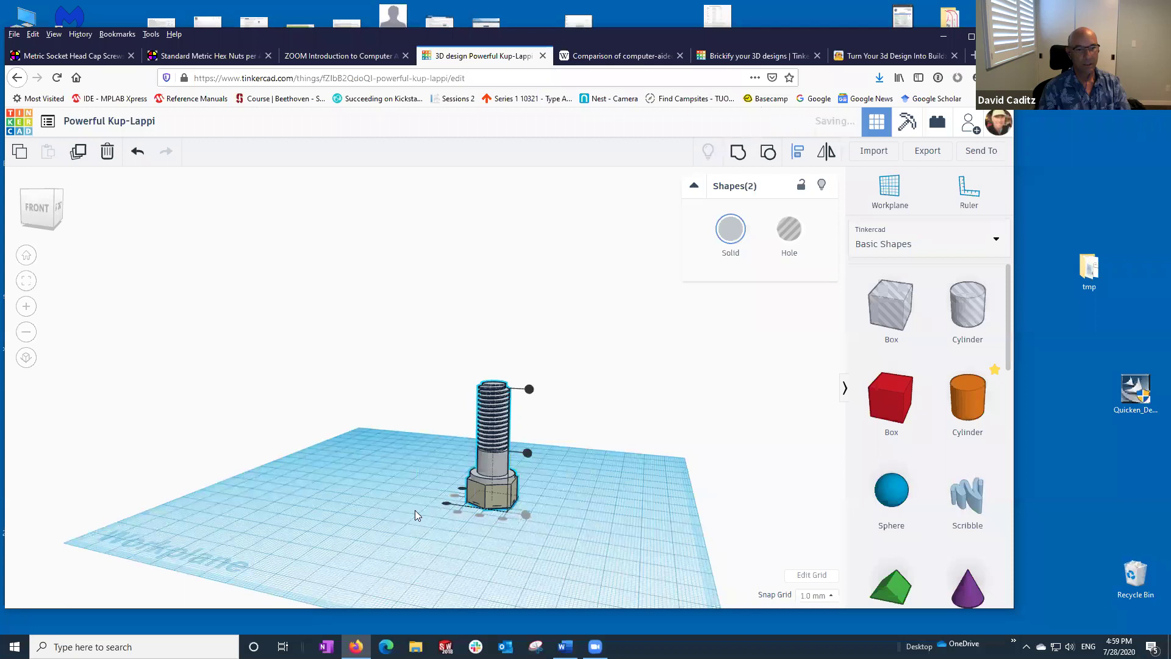
{"action": "left_click", "coordinate": [697, 365]}
- Raise the nut from the screw head to partway up the threaded shaft
{"action": "left_click_drag", "start_coordinate": [498, 464], "coordinate": [499, 498]}
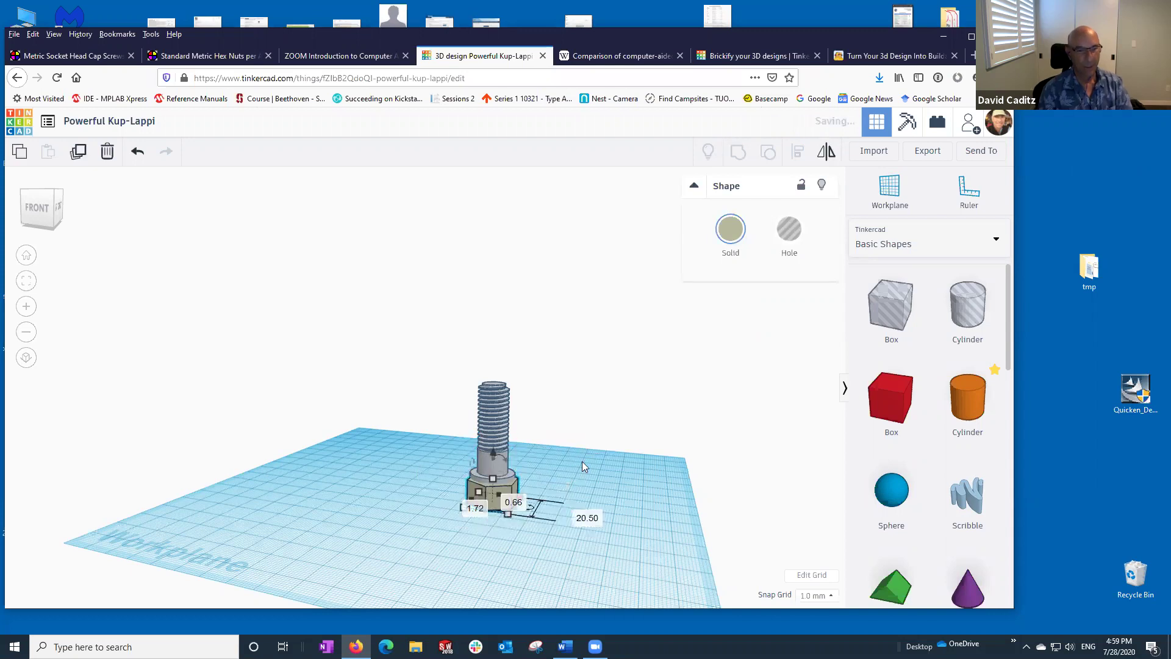
{"action": "left_click_drag", "start_coordinate": [496, 456], "coordinate": [497, 384]}
{"action": "left_click", "coordinate": [635, 399]}
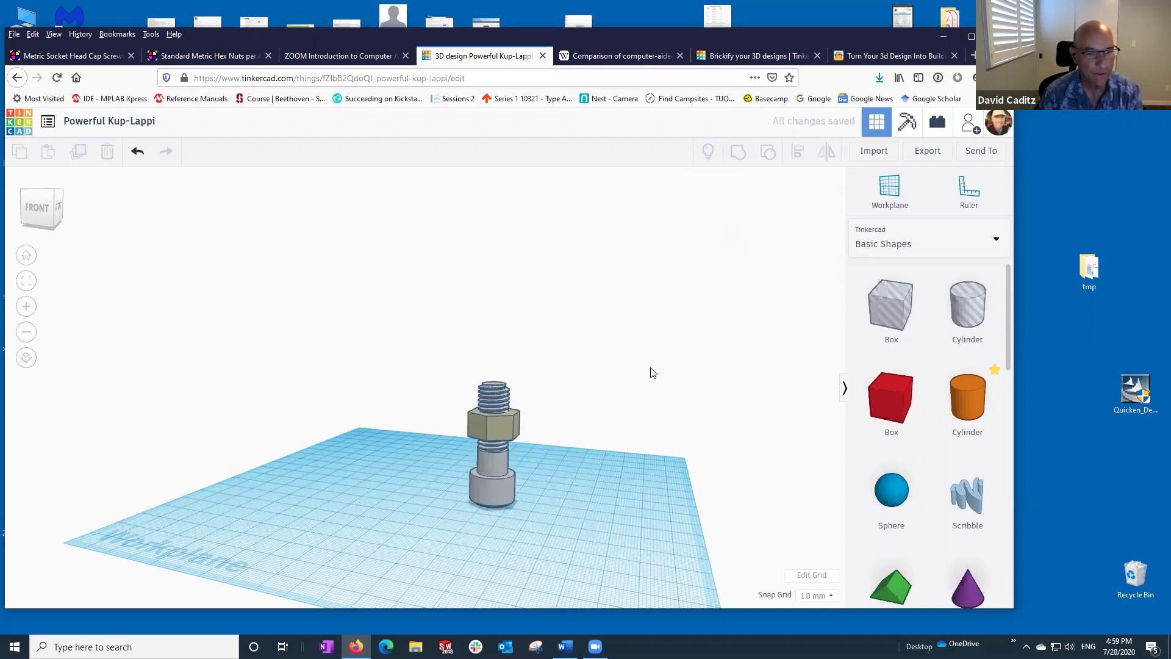
- Realign the raised nut and the screw so they share the same centre in width and depth
{"action": "right_click_drag", "start_coordinate": [621, 502], "coordinate": [432, 332]}
{"action": "left_click_drag", "start_coordinate": [409, 335], "coordinate": [574, 477]}
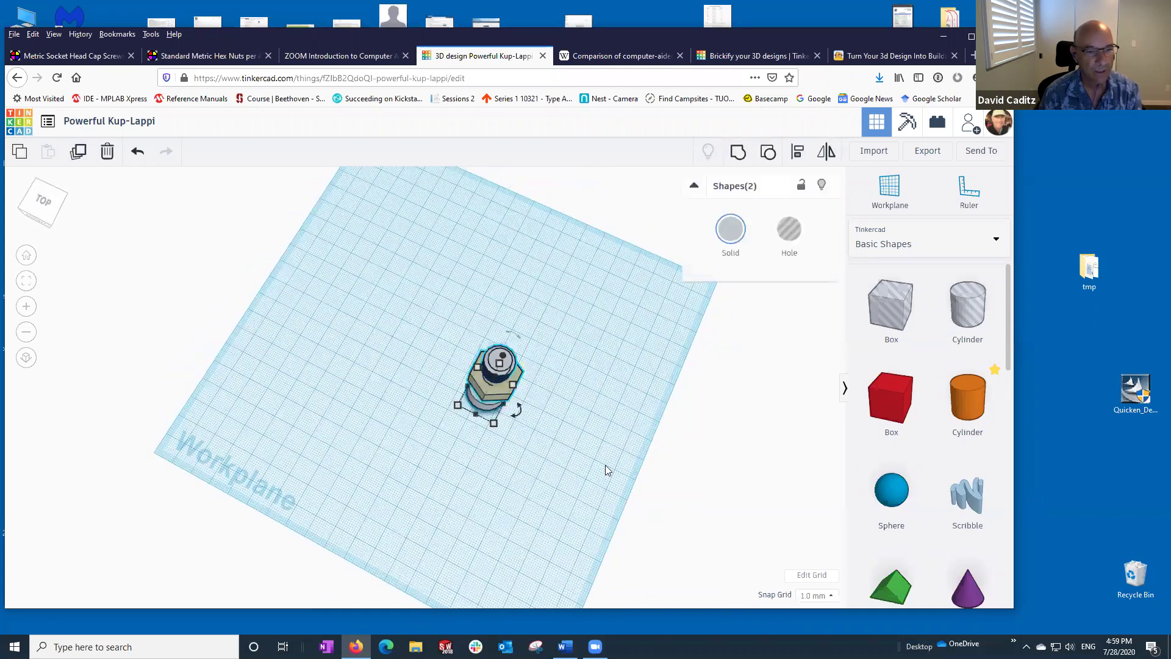
{"action": "left_click", "coordinate": [797, 151]}
{"action": "left_click", "coordinate": [453, 379]}
{"action": "left_click", "coordinate": [469, 429]}
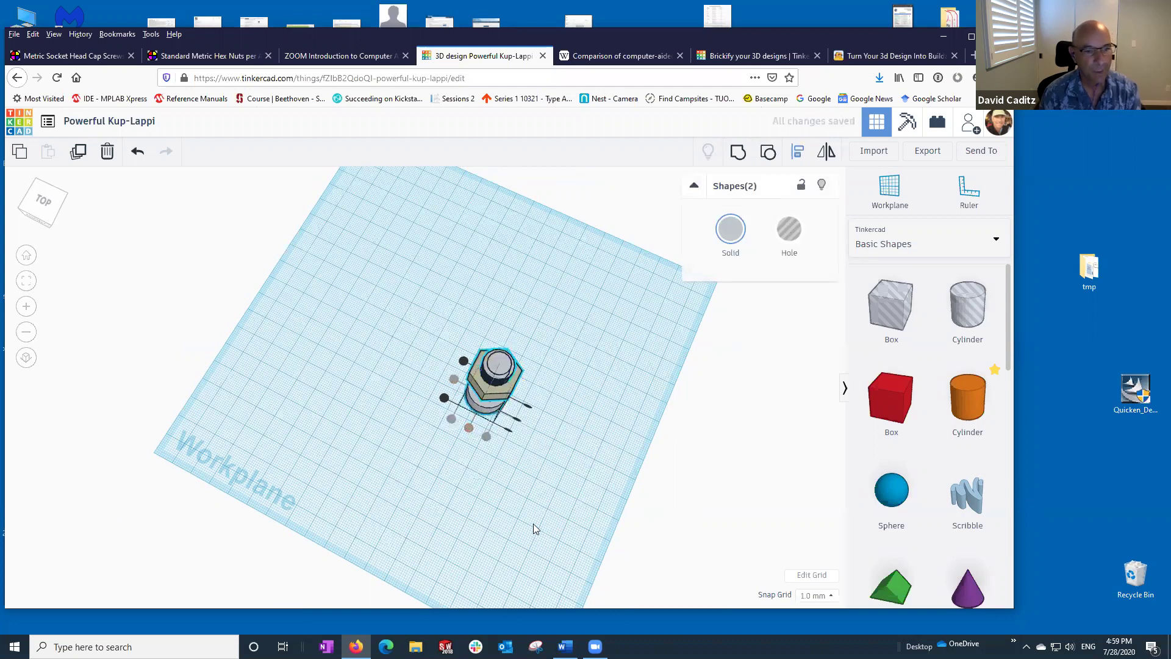
{"action": "left_click", "coordinate": [533, 523]}
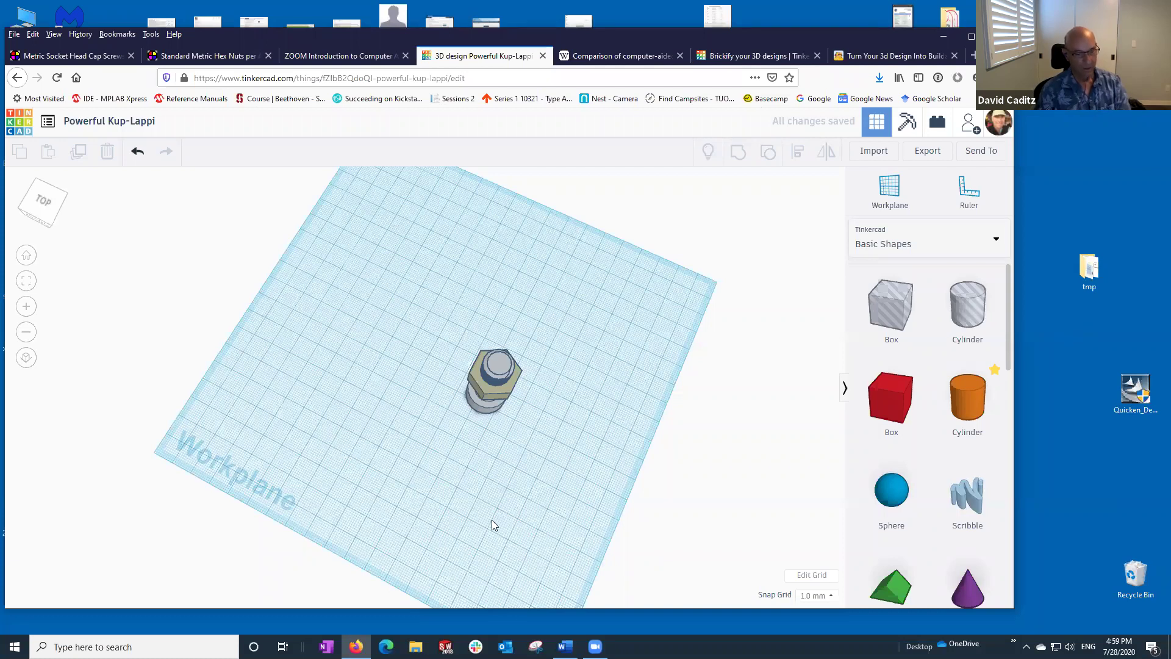
{"action": "right_click_drag", "start_coordinate": [491, 519], "coordinate": [533, 434]}
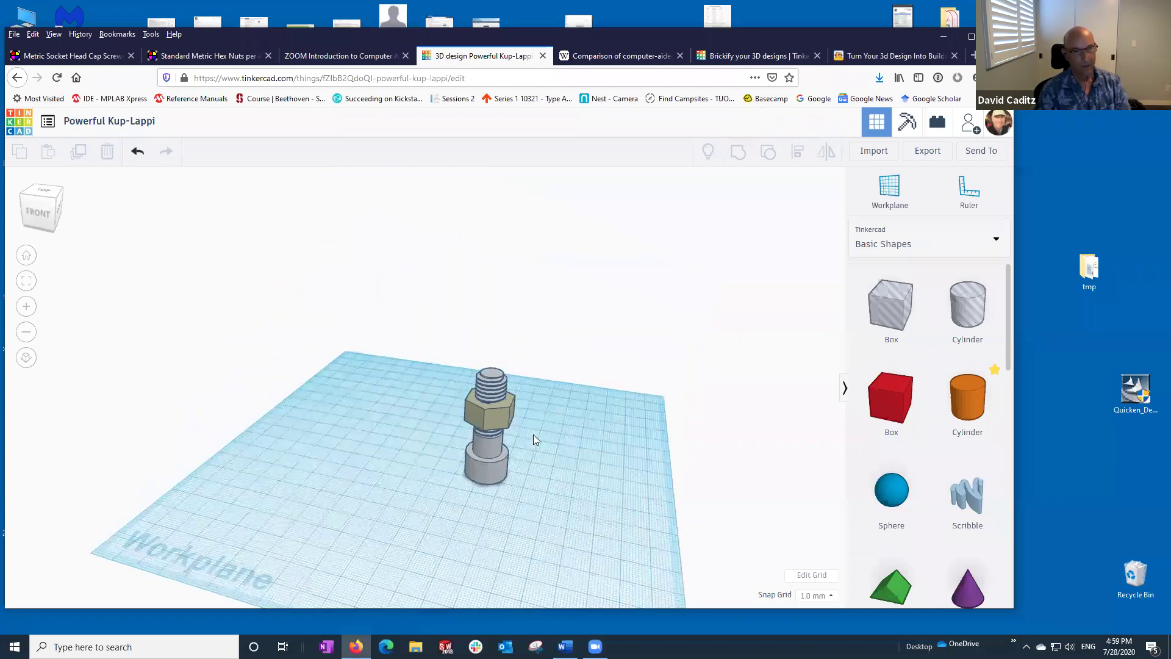
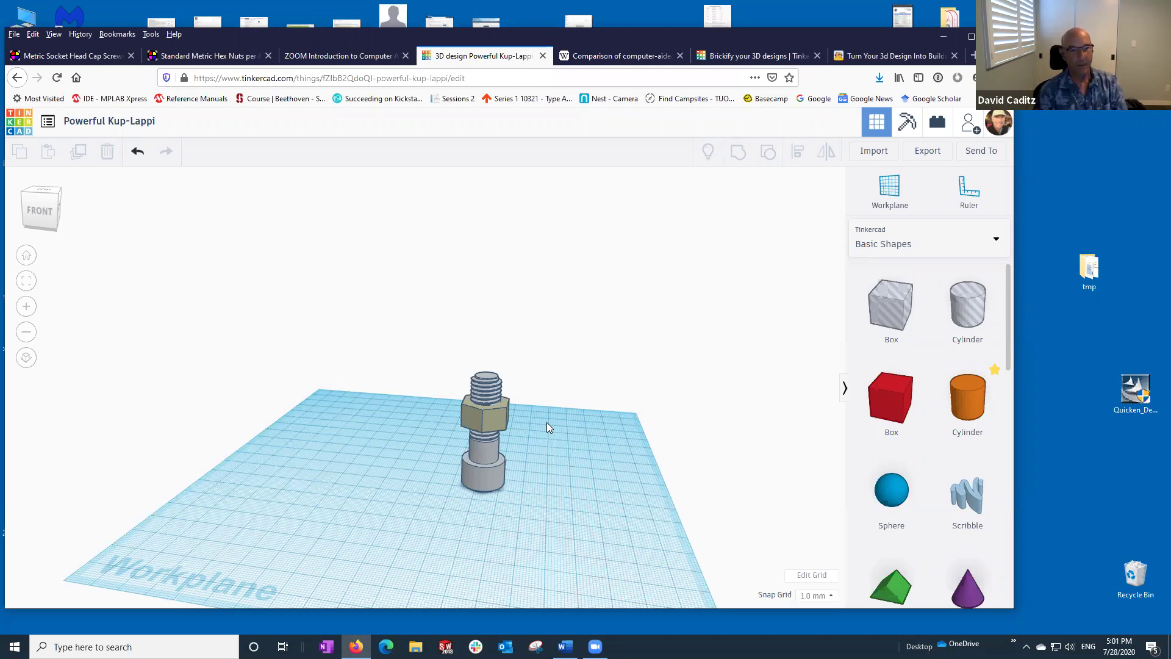
- Change the nut's solid colour to the black preset
{"action": "left_click", "coordinate": [501, 418]}
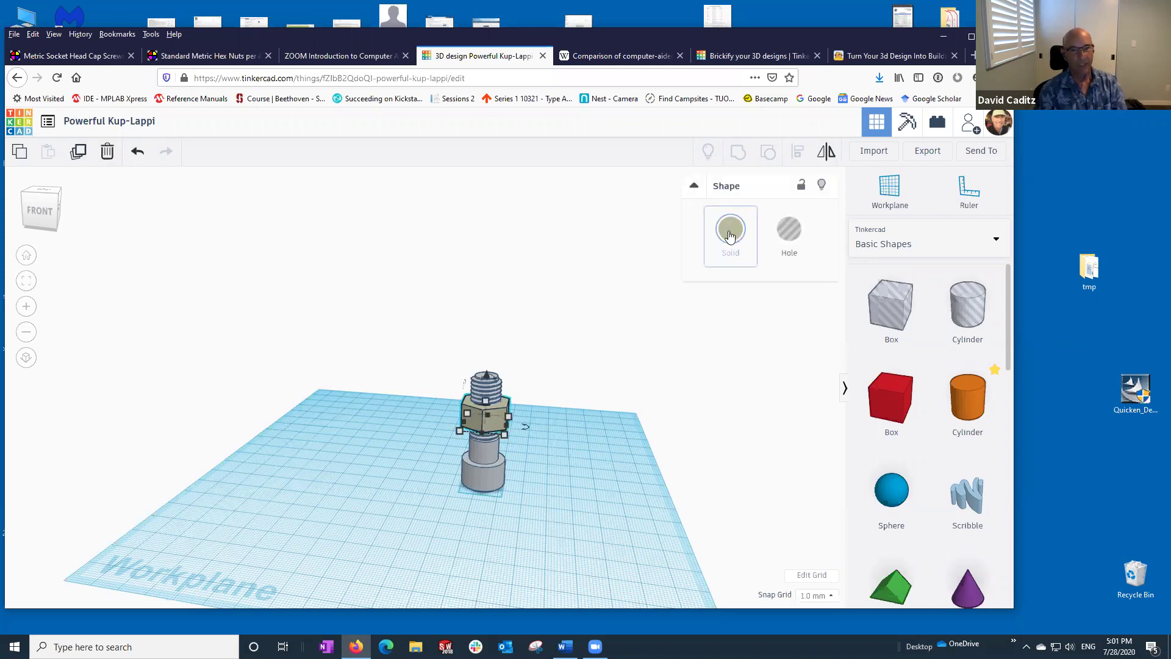
{"action": "left_click", "coordinate": [726, 243]}
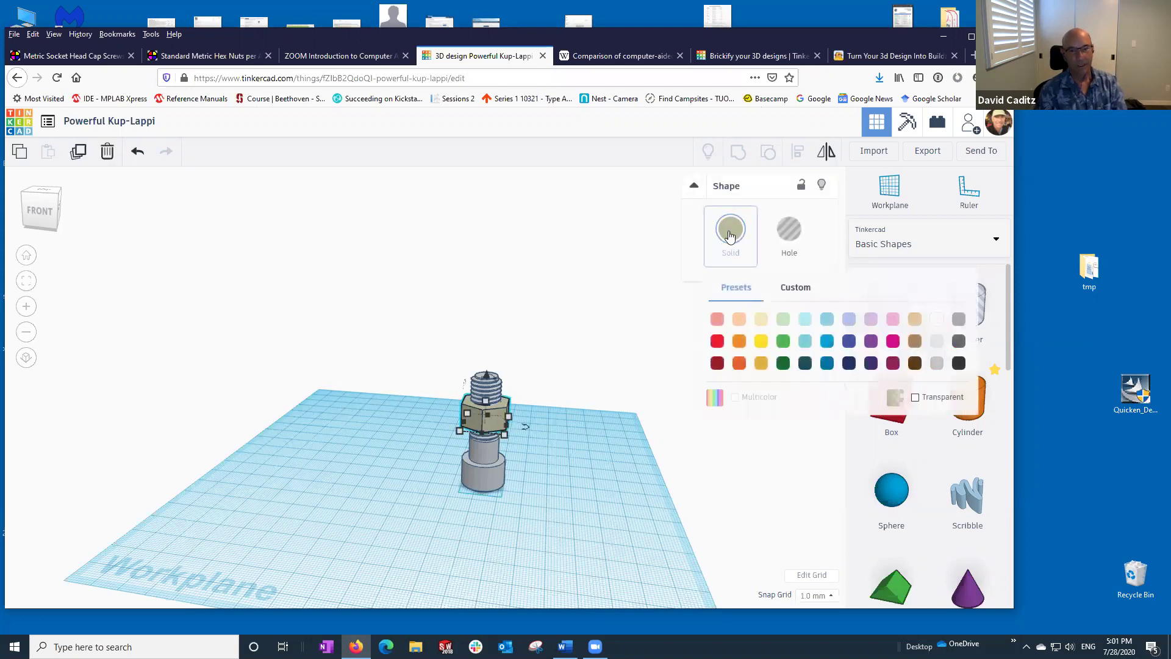
{"action": "left_click", "coordinate": [959, 363]}
{"action": "left_click", "coordinate": [655, 501]}
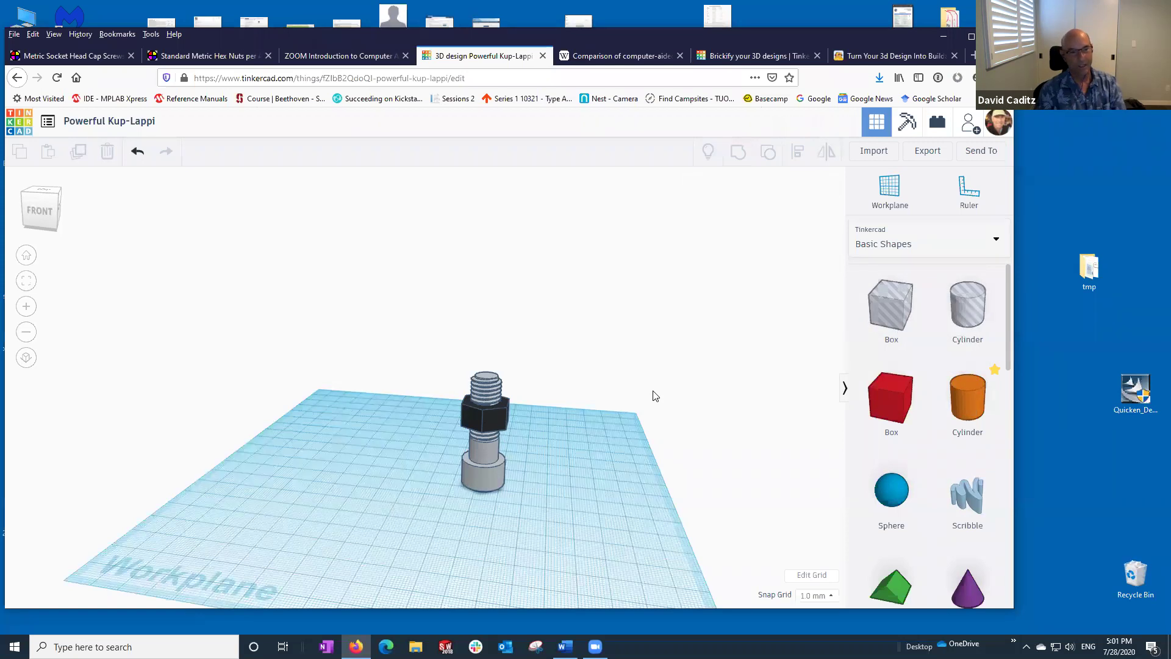
- Change the screw's solid colour to a dark blue preset
{"action": "left_click", "coordinate": [490, 479]}
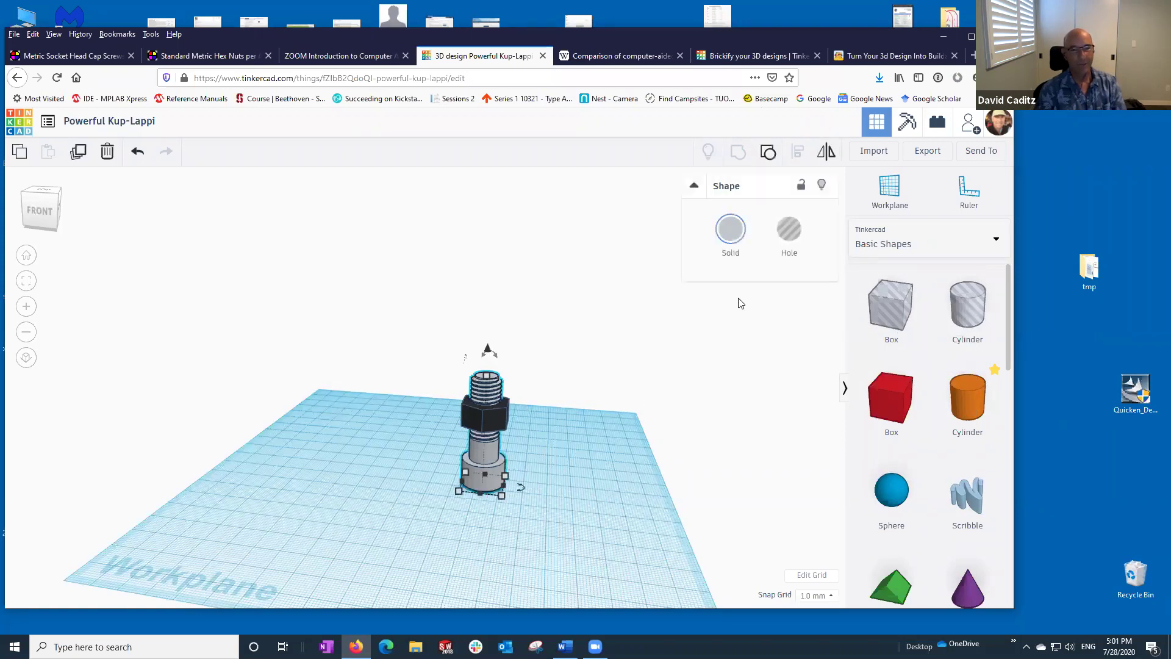
{"action": "left_click", "coordinate": [729, 235]}
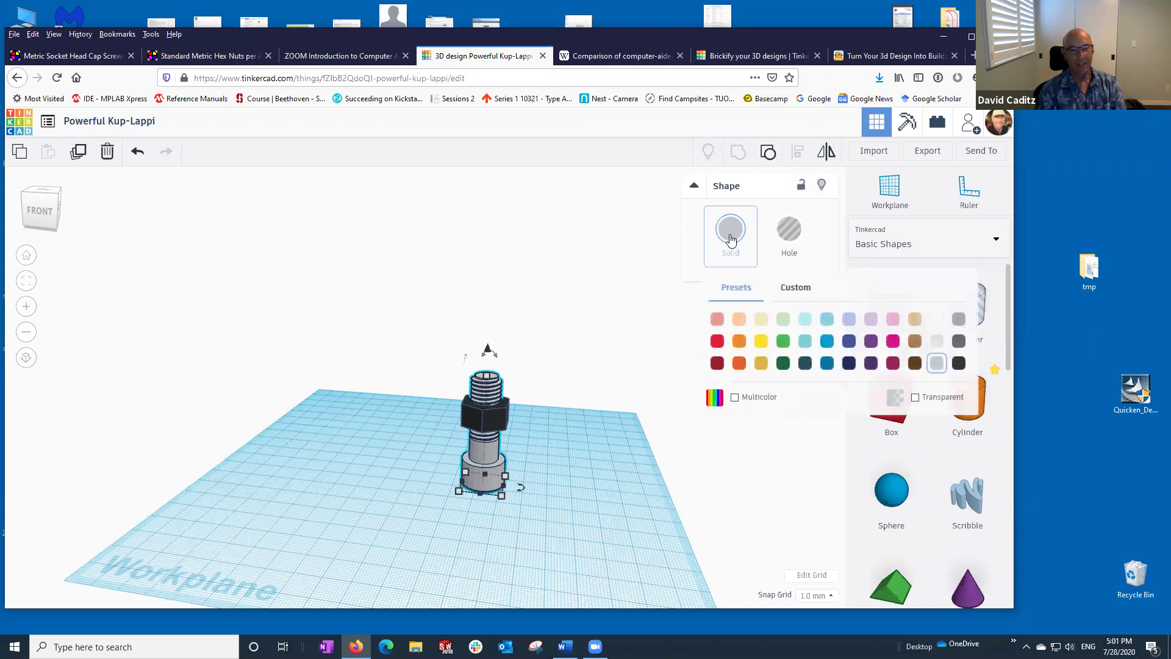
{"action": "left_click", "coordinate": [849, 341]}
{"action": "left_click", "coordinate": [734, 469]}
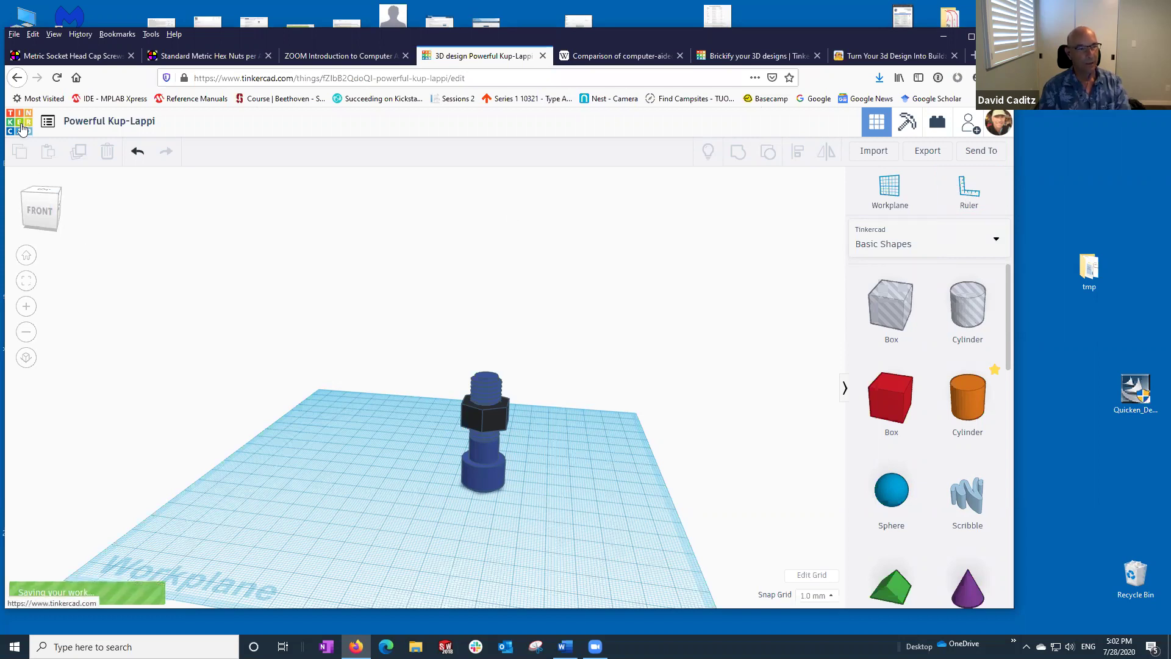
- Return to the design dashboard and open the Block with holes design for editing
{"action": "left_click", "coordinate": [20, 125]}
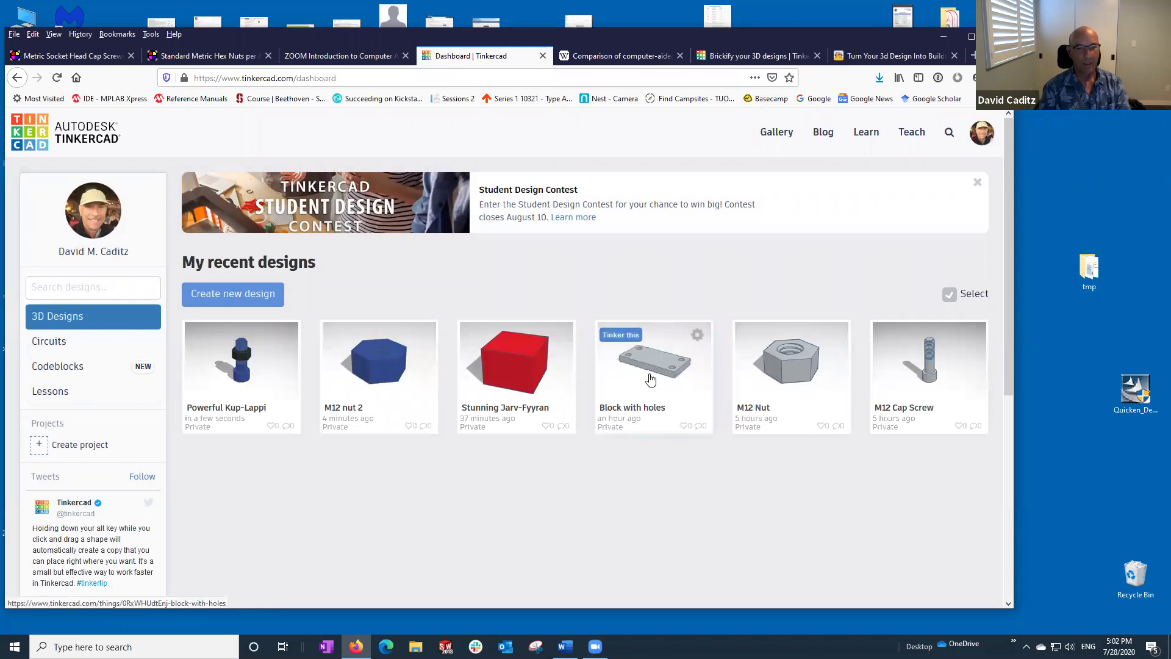
{"action": "left_click", "coordinate": [619, 337]}
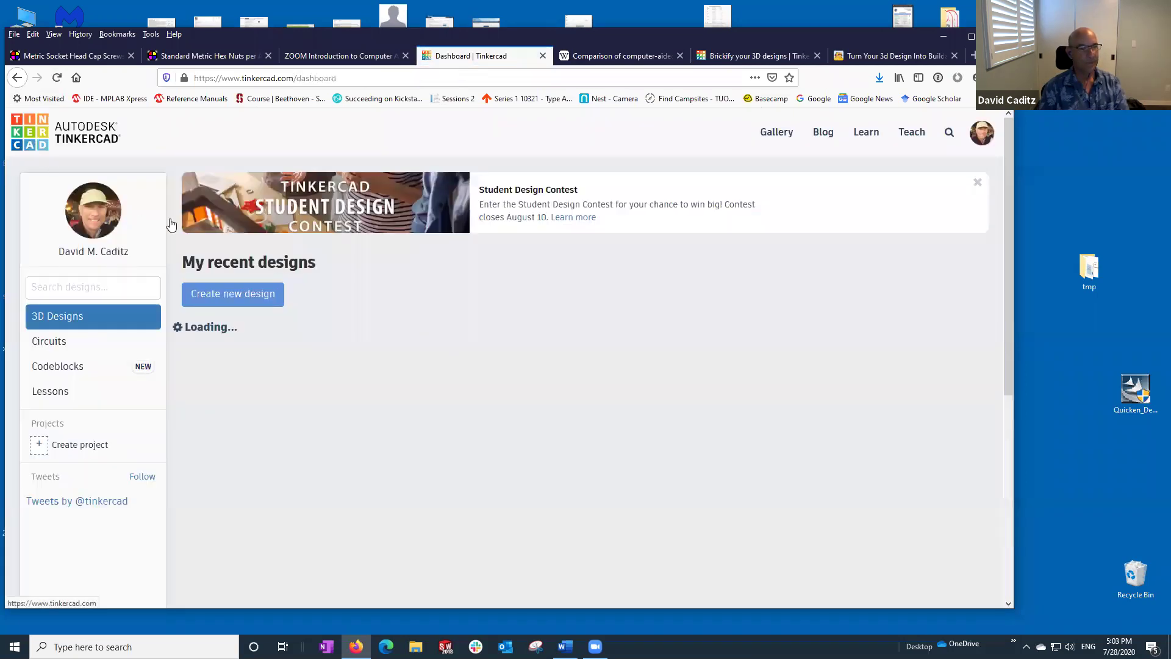
- Create a new 3D design and place a ruler on the front-left area of the workplane
{"action": "left_click", "coordinate": [235, 297]}
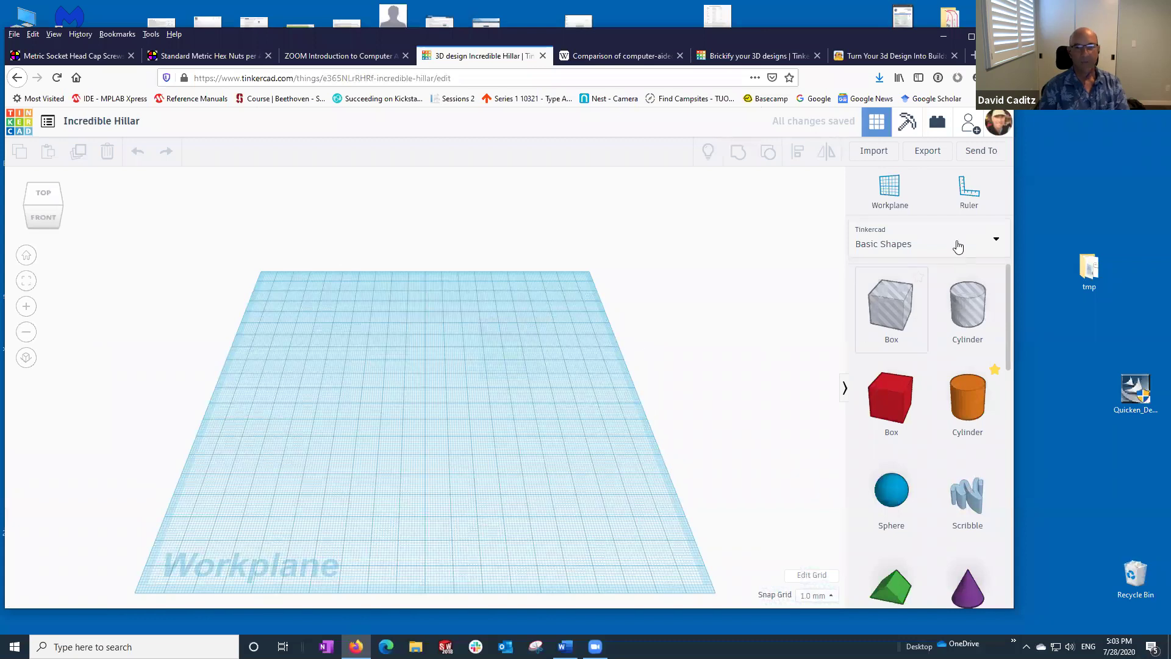
{"action": "left_click", "coordinate": [966, 202]}
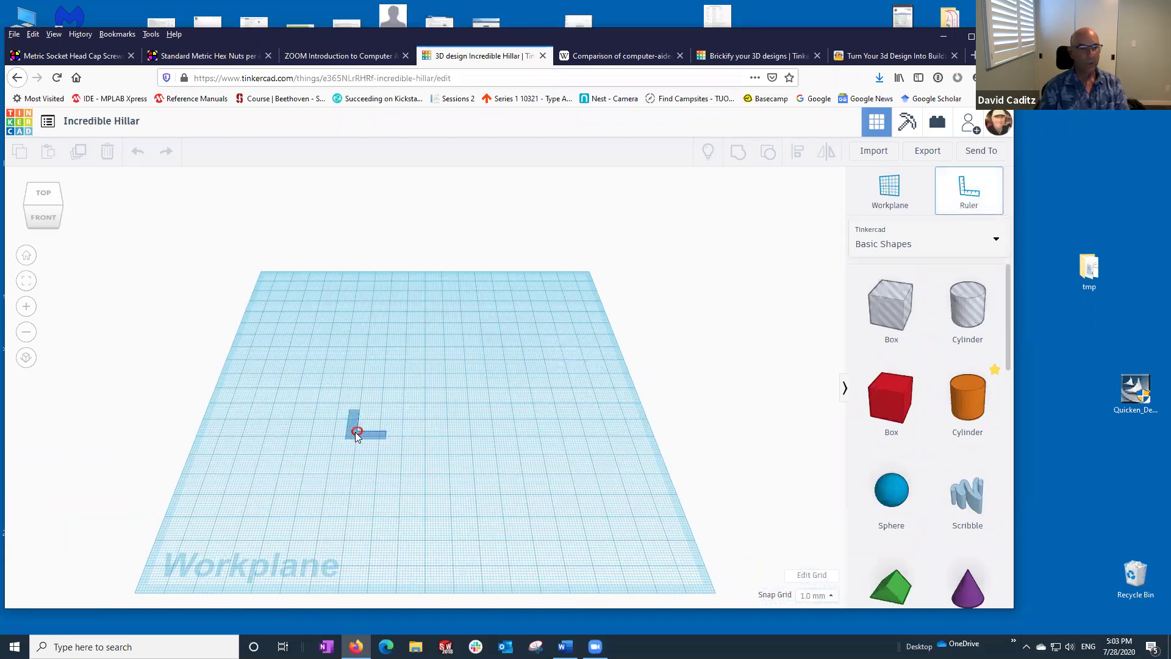
{"action": "left_click", "coordinate": [315, 451]}
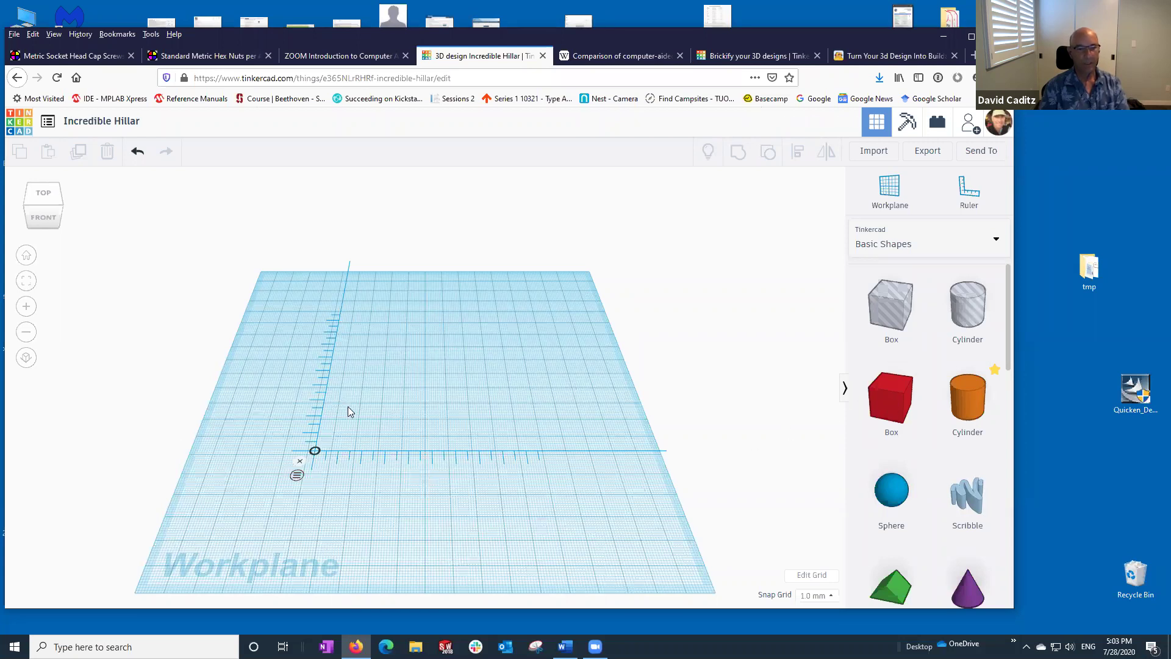
- Add a solid box about 36 mm across and 14 mm back from the ruler origin, sized 100 mm wide, 50 mm deep and 10 mm high
{"action": "left_click_drag", "start_coordinate": [891, 398], "coordinate": [422, 413]}
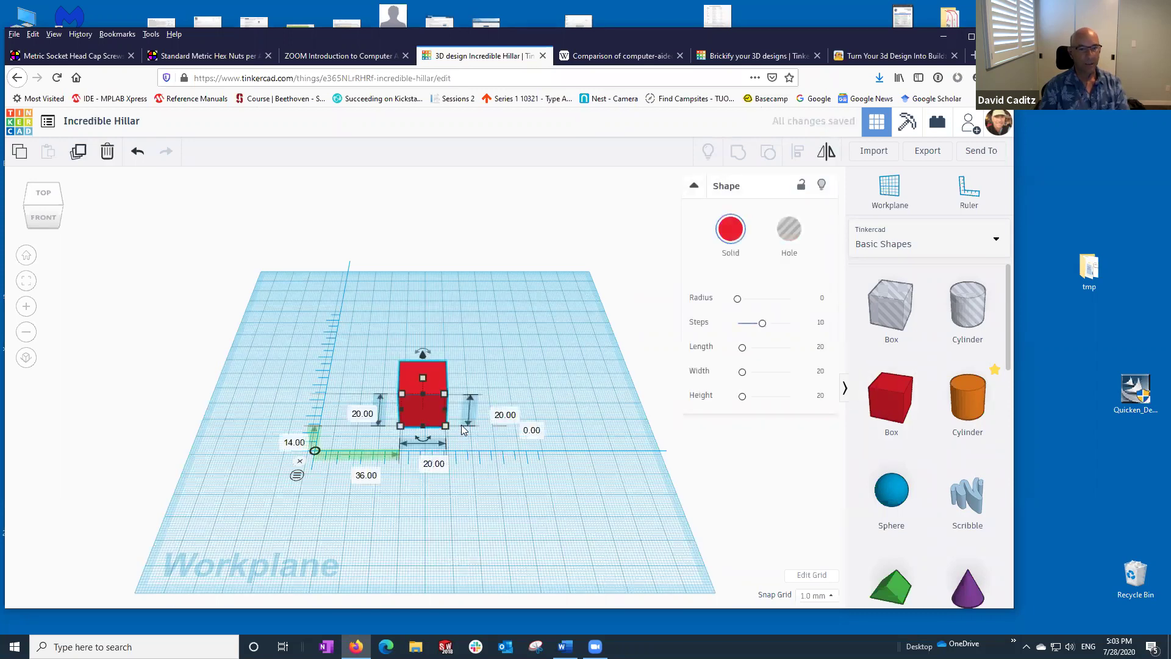
{"action": "left_click", "coordinate": [434, 464]}
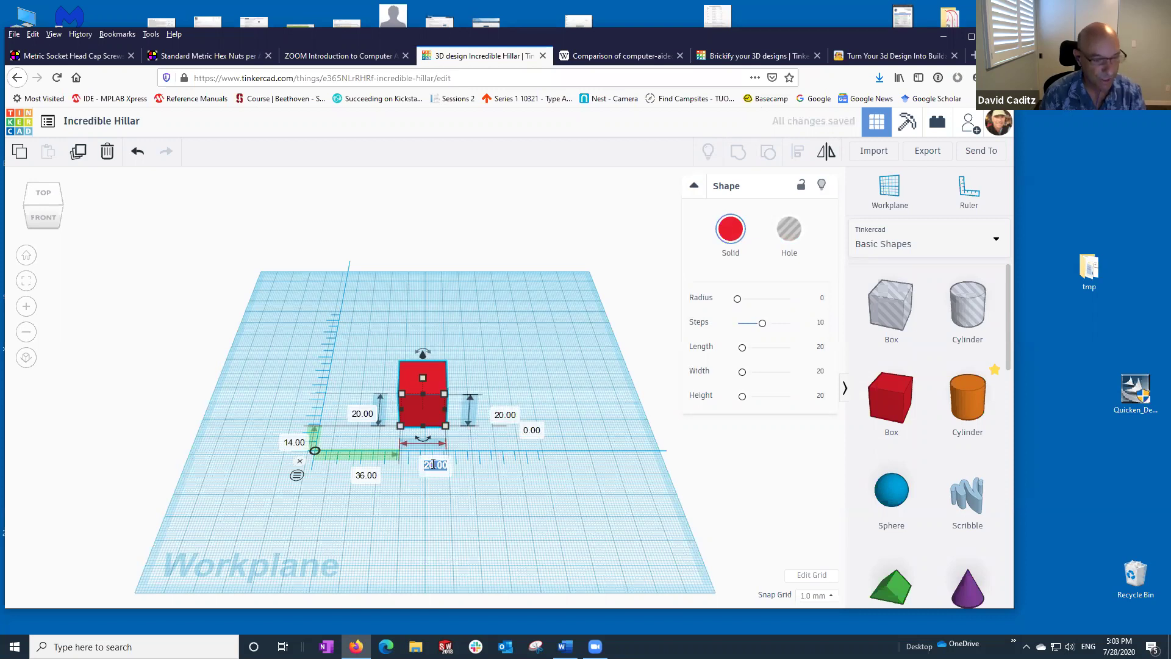
{"action": "type", "text": "100"}
{"action": "key", "text": "Return"}
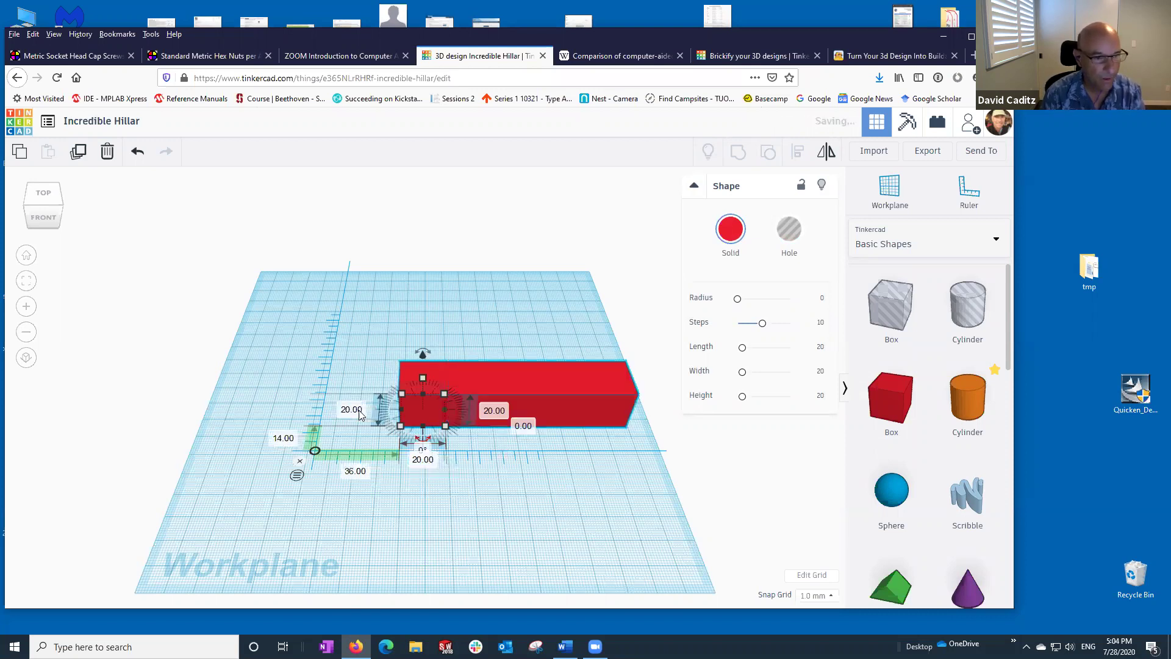
{"action": "left_click", "coordinate": [360, 411]}
{"action": "type", "text": "50"}
{"action": "key", "text": "Return"}
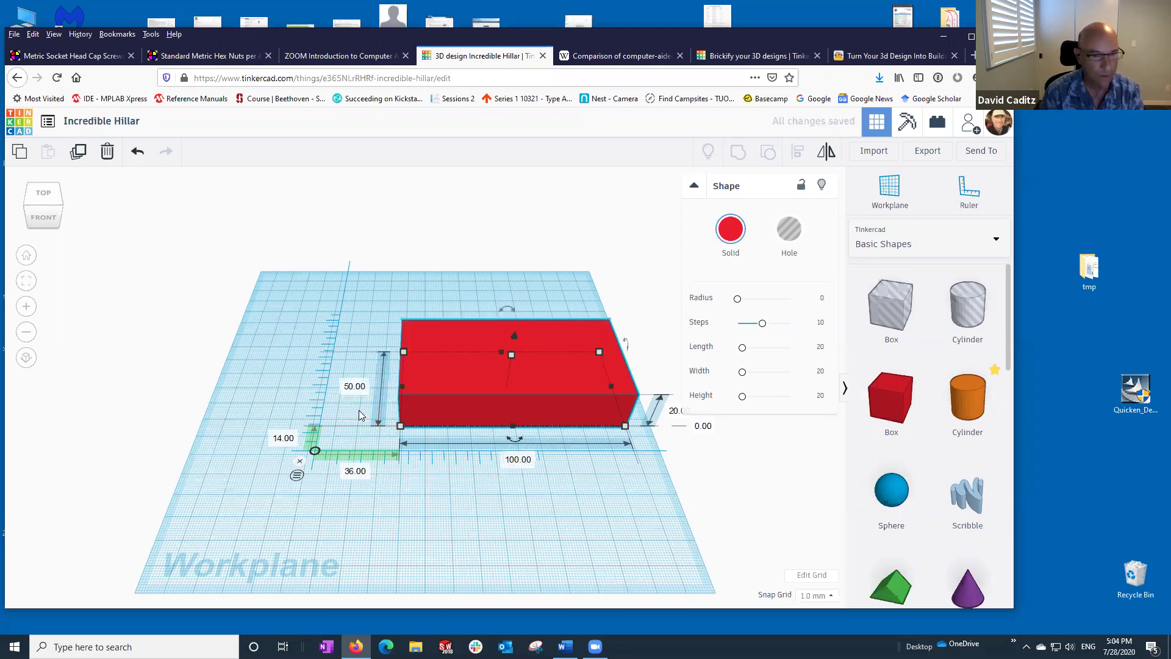
{"action": "left_click", "coordinate": [676, 411]}
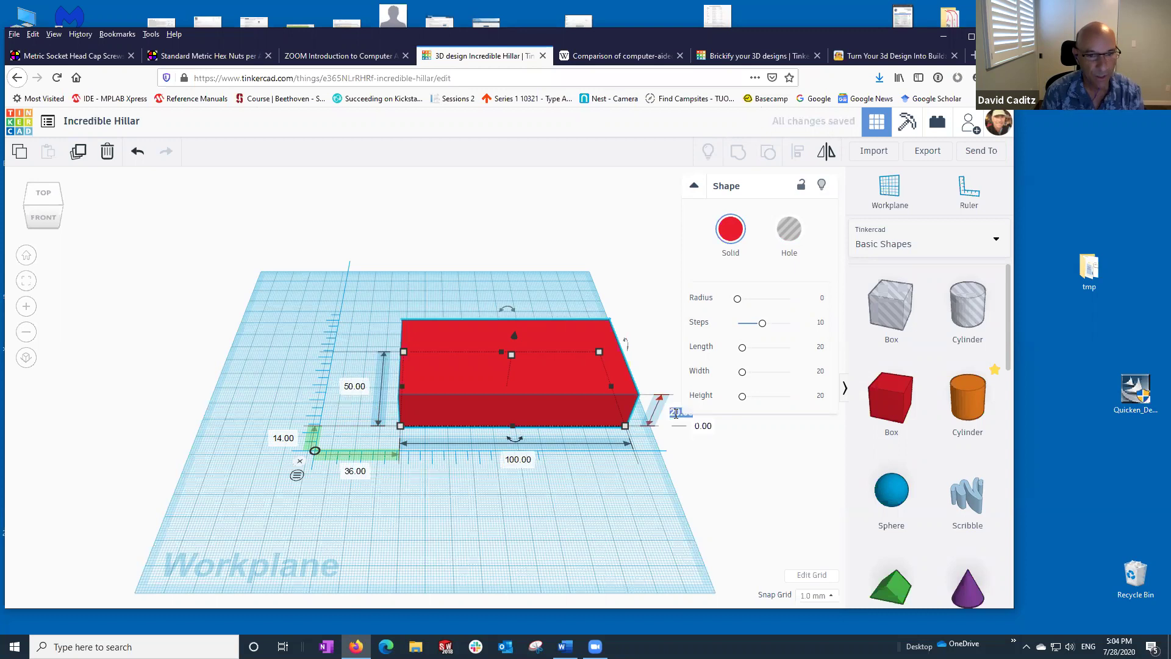
{"action": "type", "text": "10"}
{"action": "key", "text": "Return"}
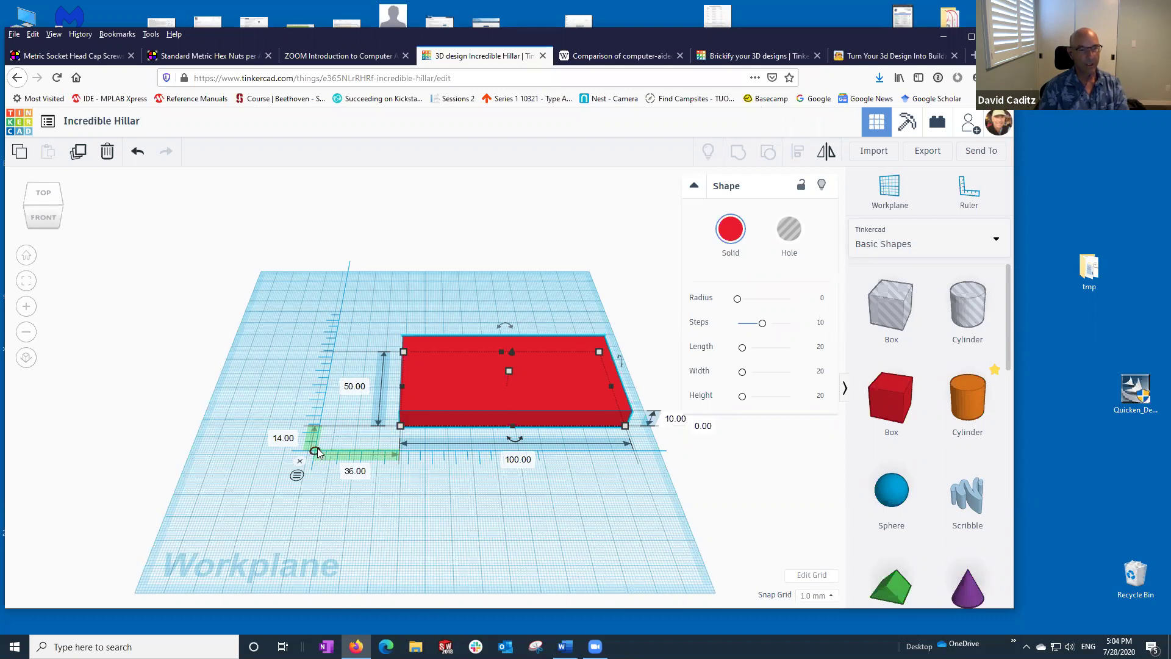
- Set both of the box's ruler offsets to 0 so its front corner sits on the ruler origin
{"action": "left_click", "coordinate": [357, 471]}
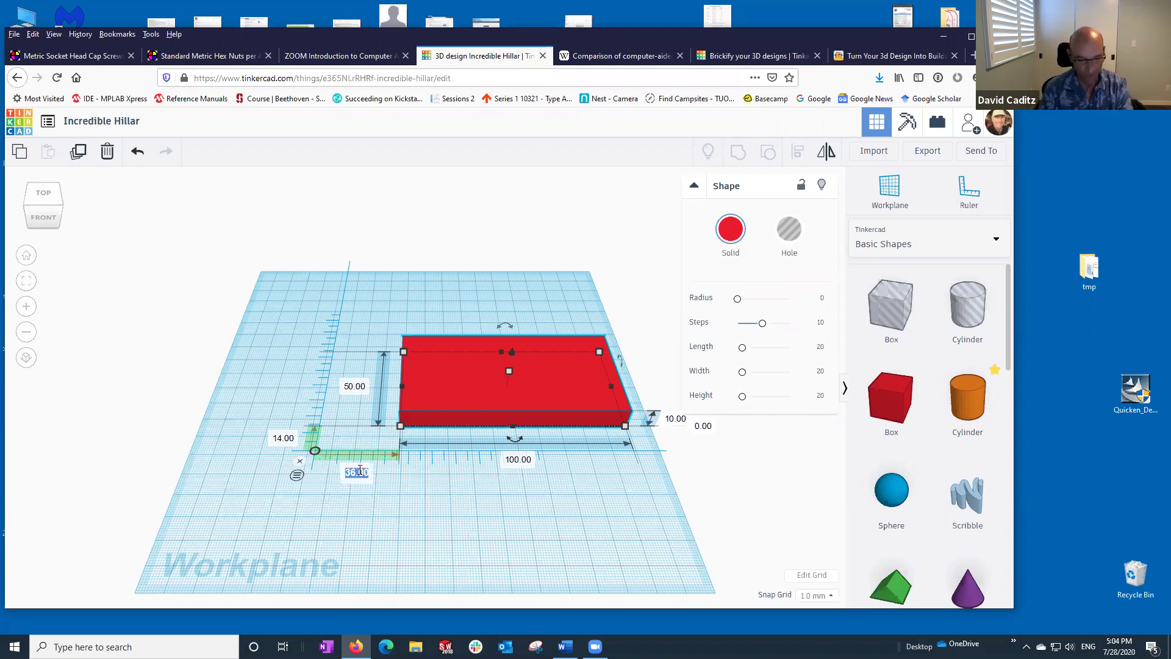
{"action": "type", "text": "0"}
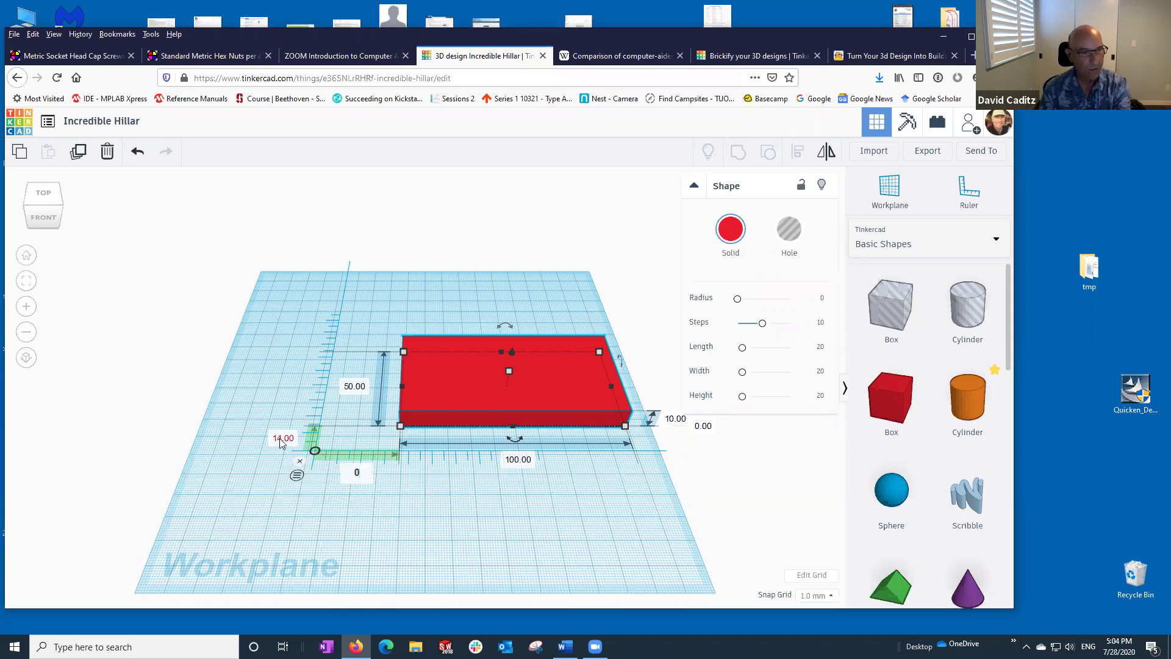
{"action": "key", "text": "Tab"}
{"action": "type", "text": "0"}
{"action": "key", "text": "Return"}
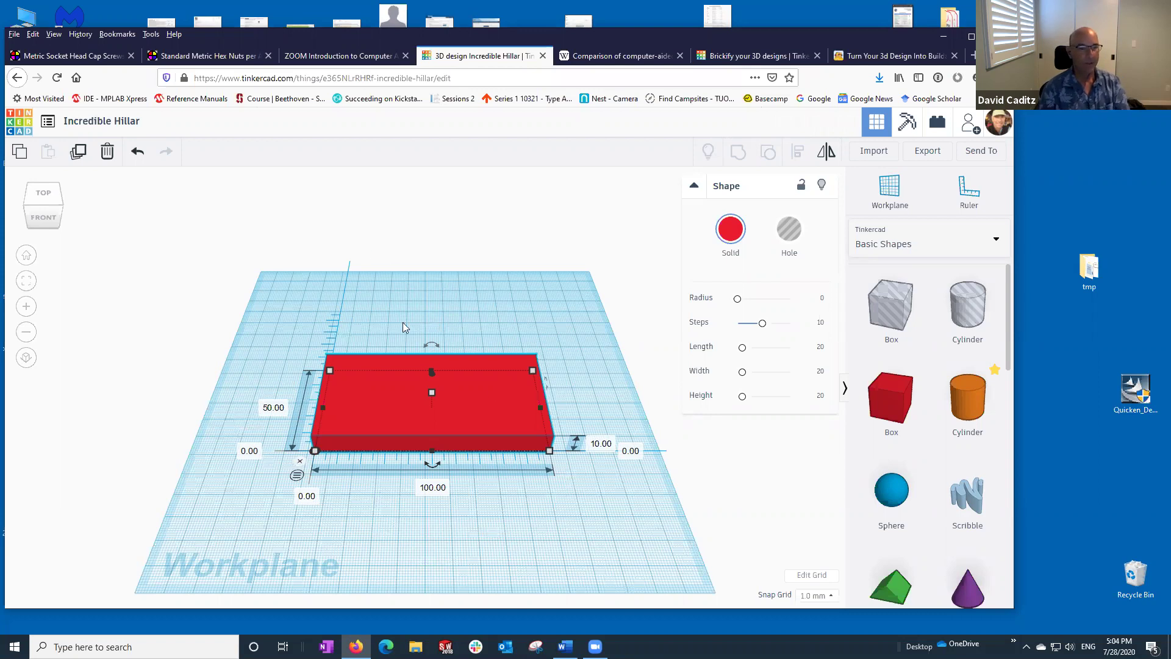
- Move the box about 21 mm across and 16 mm back from the ruler origin, and return both offsets to 0
{"action": "left_click_drag", "start_coordinate": [461, 401], "coordinate": [496, 380]}
{"action": "left_click_drag", "start_coordinate": [503, 374], "coordinate": [506, 371]}
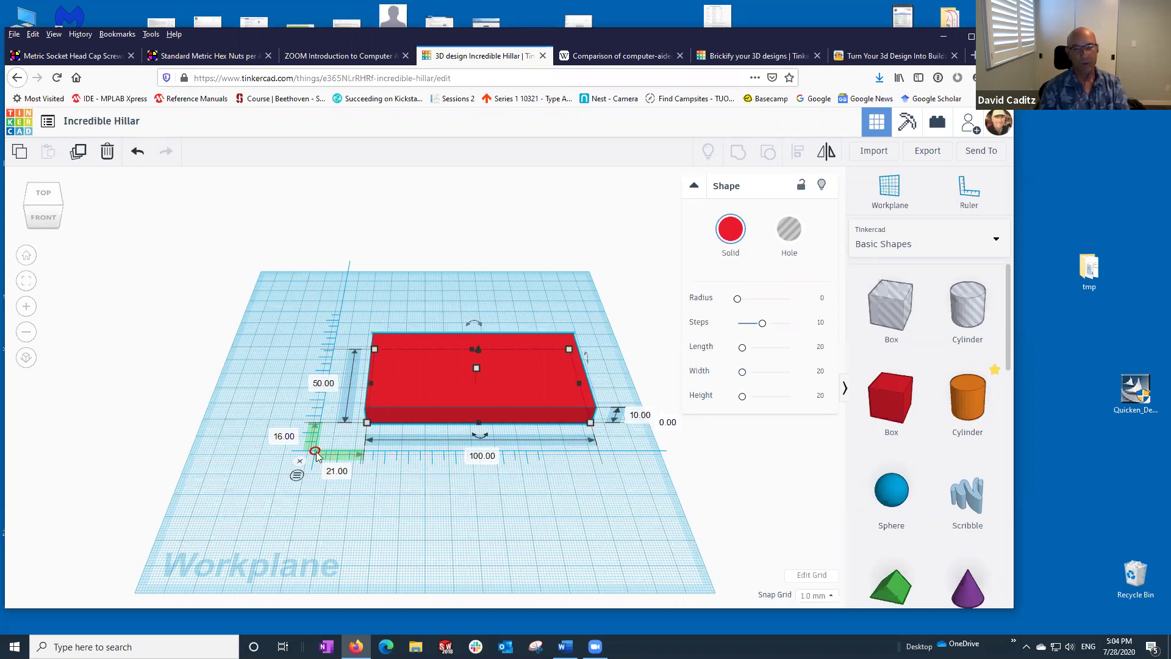
{"action": "left_click", "coordinate": [336, 471]}
{"action": "type", "text": "0"}
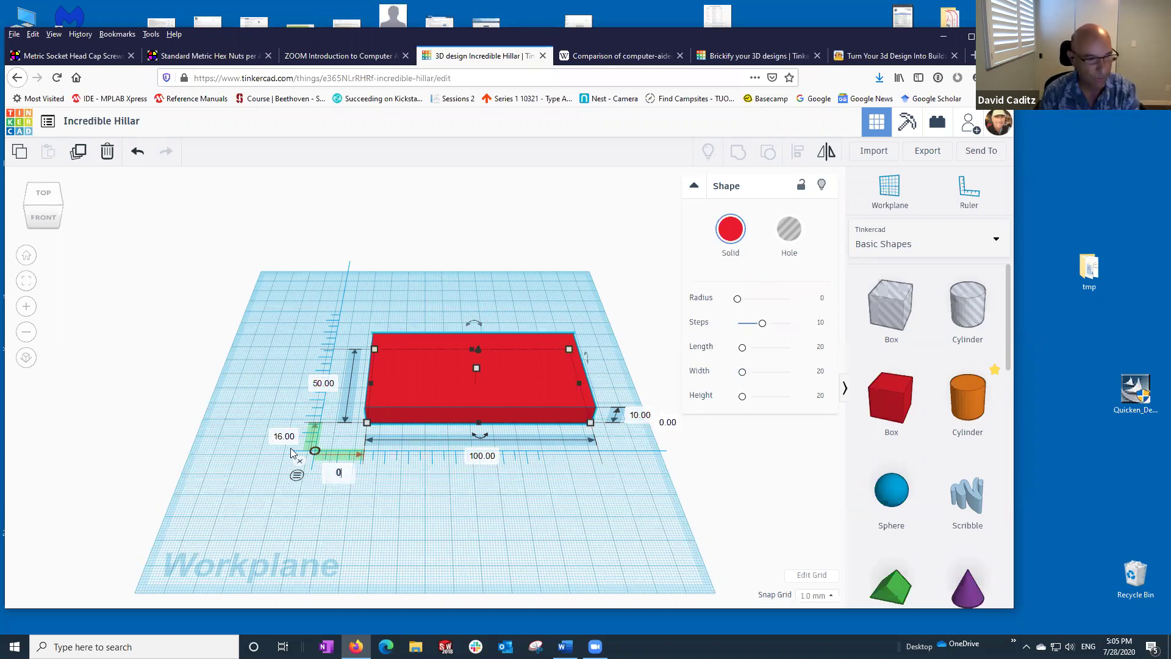
{"action": "key", "text": "Tab"}
{"action": "type", "text": "0"}
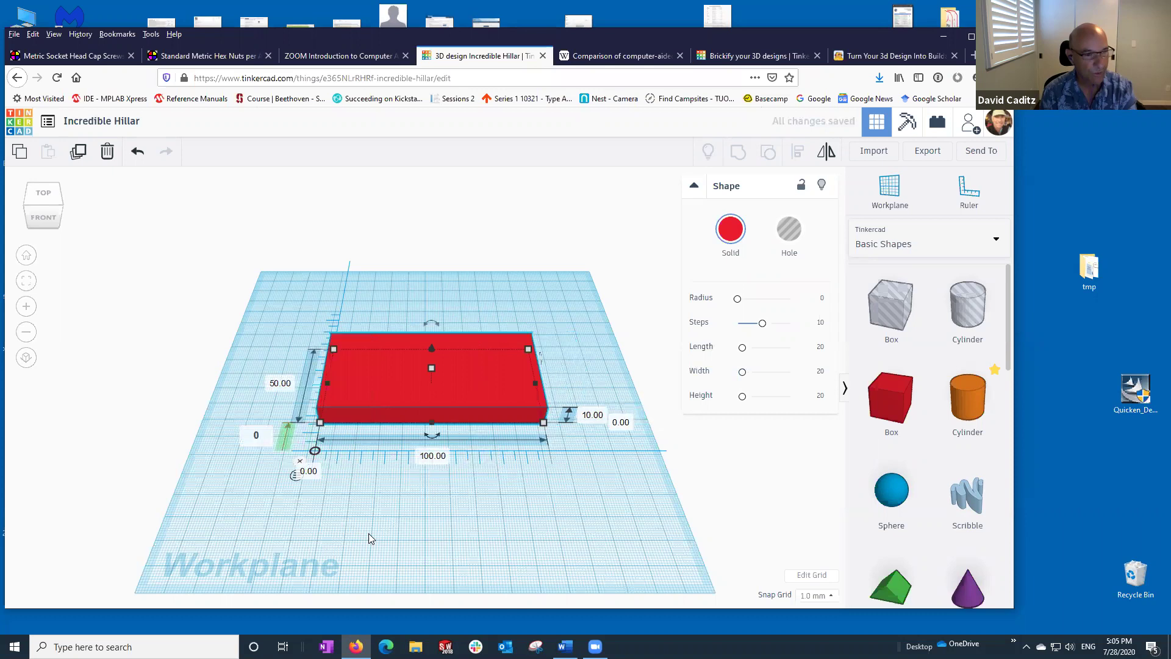
{"action": "key", "text": "Return"}
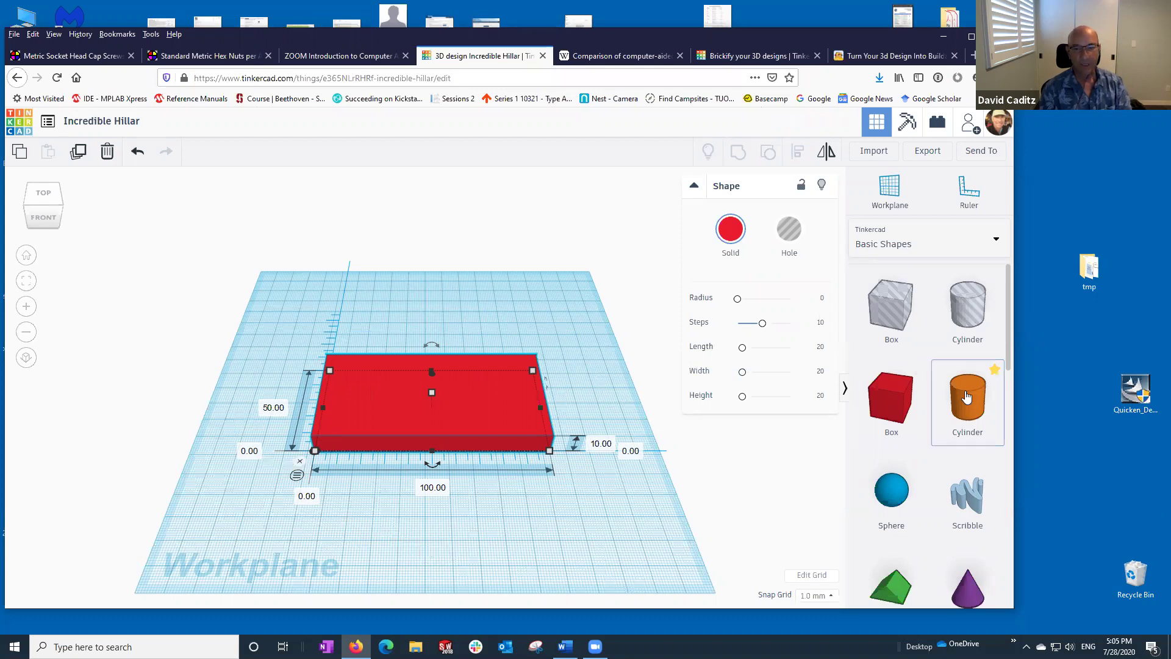
- Place a cylinder in front of the box, set its width and depth to 10 mm, and make it a hole
{"action": "left_click", "coordinate": [482, 520]}
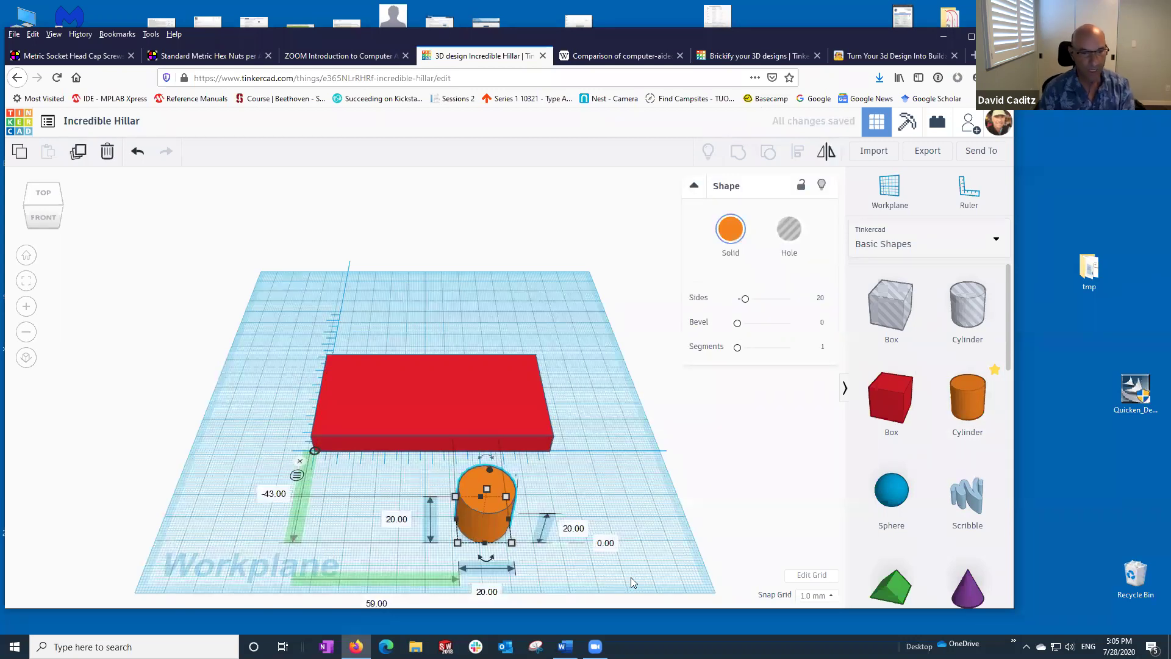
{"action": "left_click", "coordinate": [397, 520]}
{"action": "type", "text": "10"}
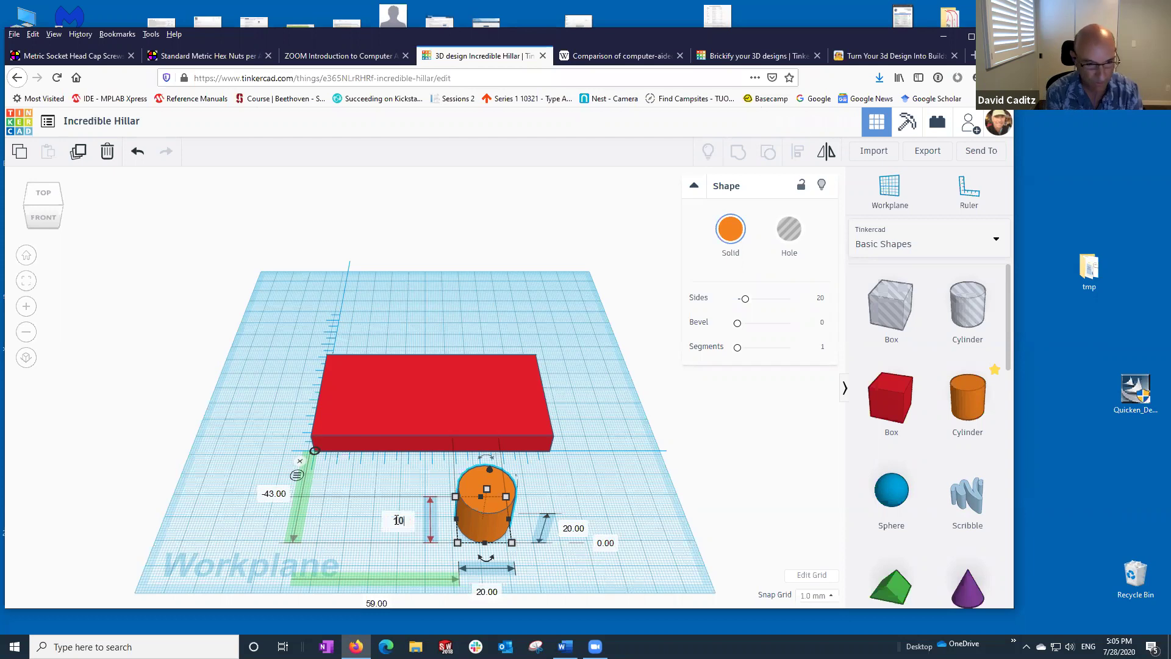
{"action": "left_click", "coordinate": [489, 590]}
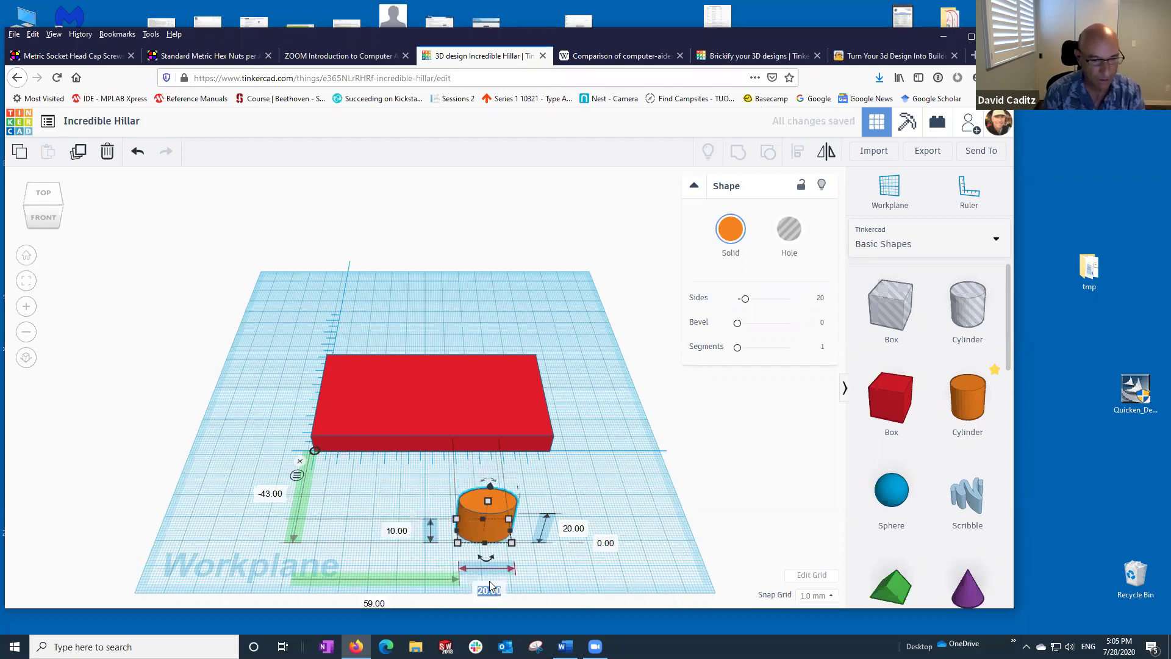
{"action": "type", "text": "10"}
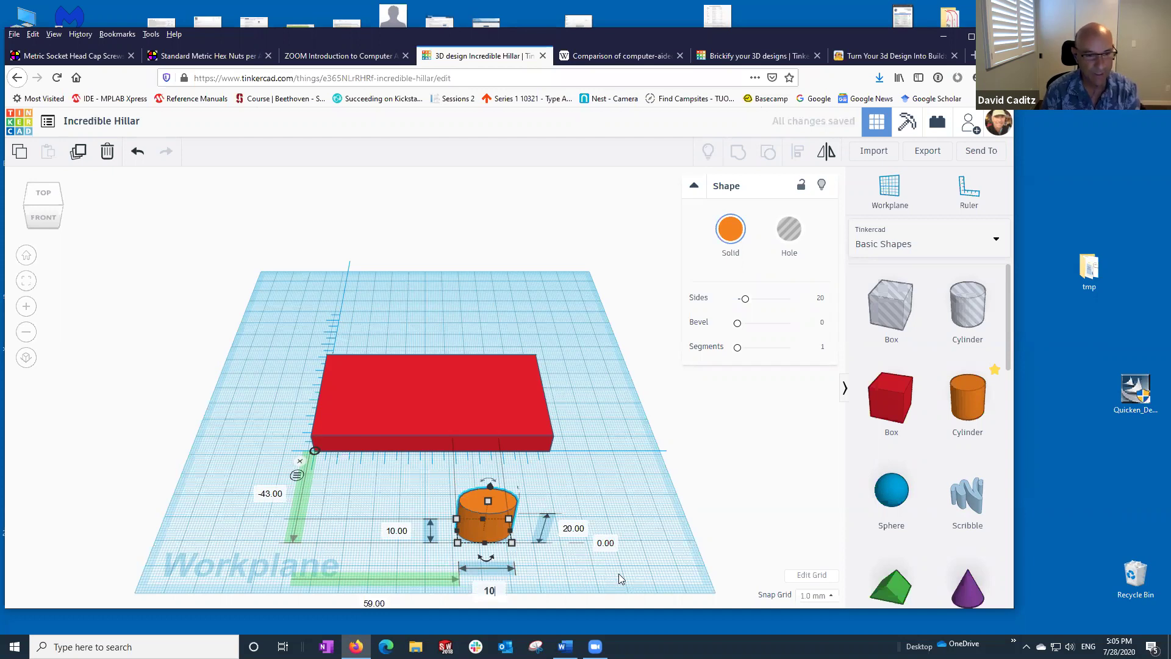
{"action": "key", "text": "Return"}
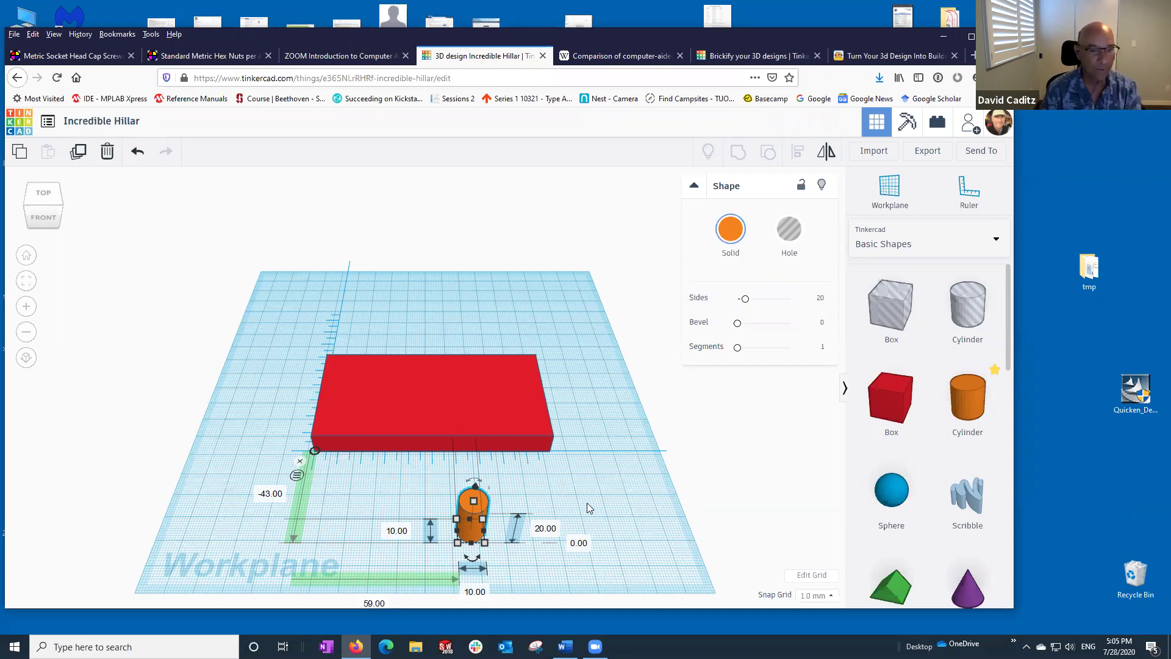
{"action": "left_click", "coordinate": [793, 235]}
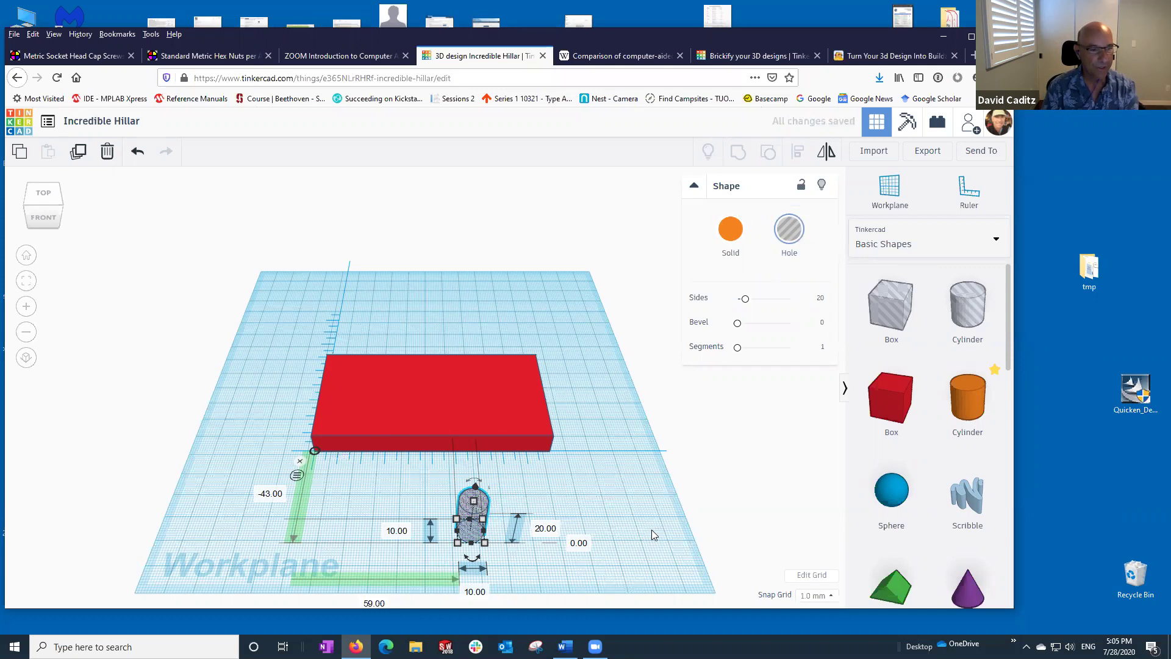
- Position the cylinder hole inside the box with its edges 10 mm across and 10 mm back from the ruler origin
{"action": "left_click", "coordinate": [269, 494]}
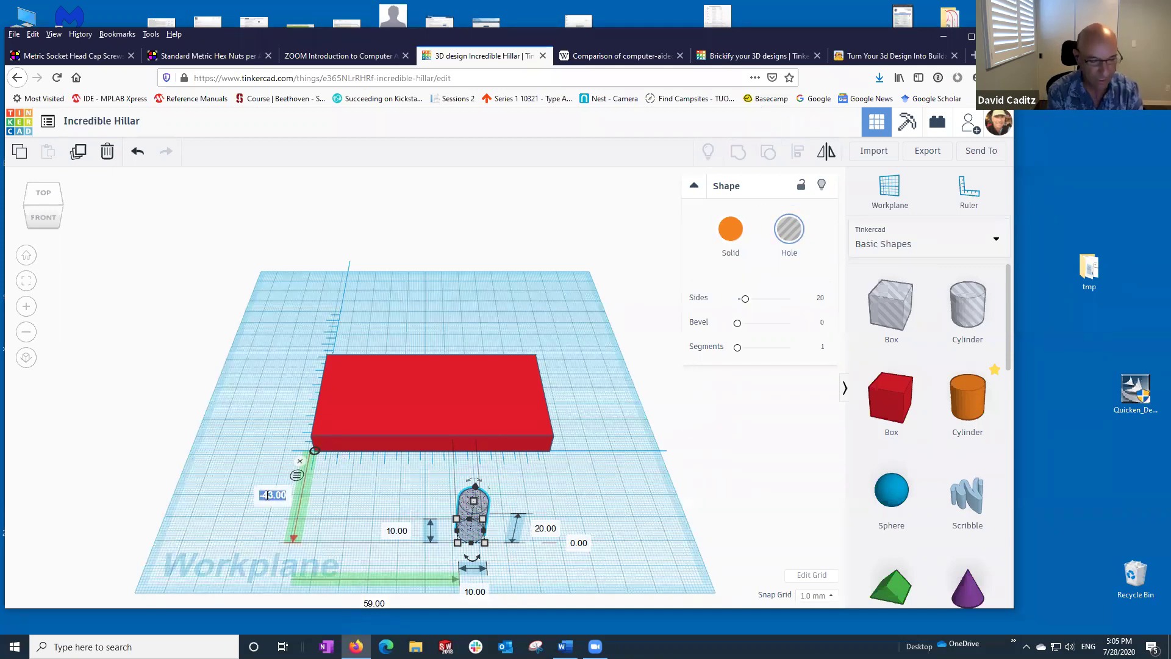
{"action": "type", "text": "10"}
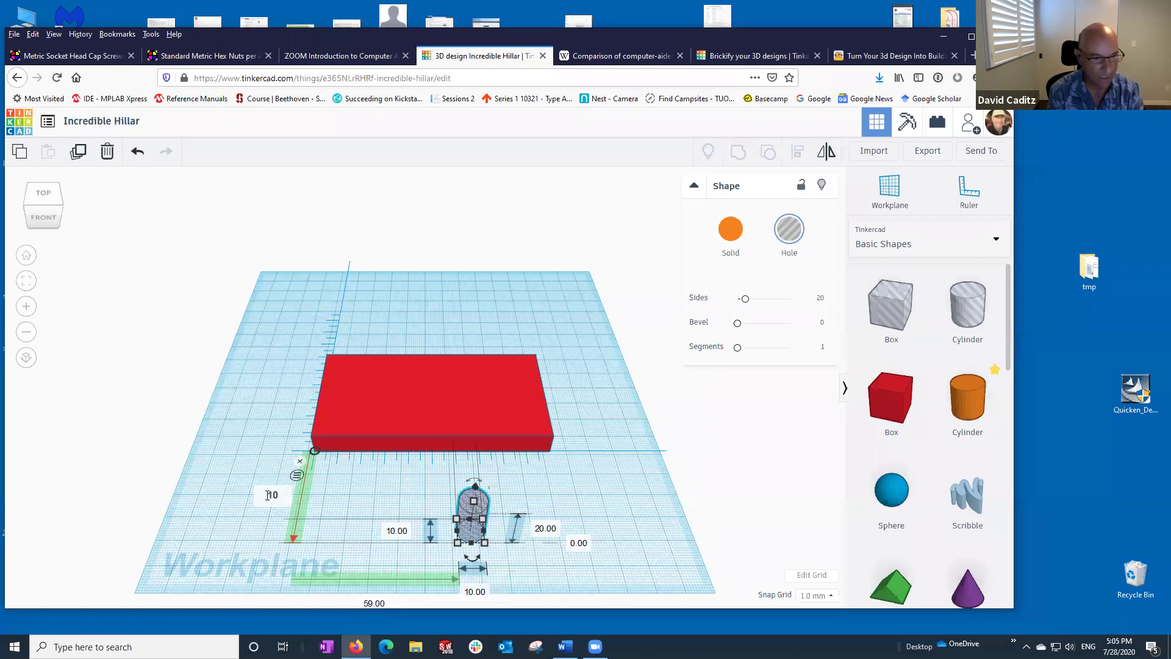
{"action": "left_click", "coordinate": [374, 603]}
{"action": "type", "text": "10"}
{"action": "key", "text": "Return"}
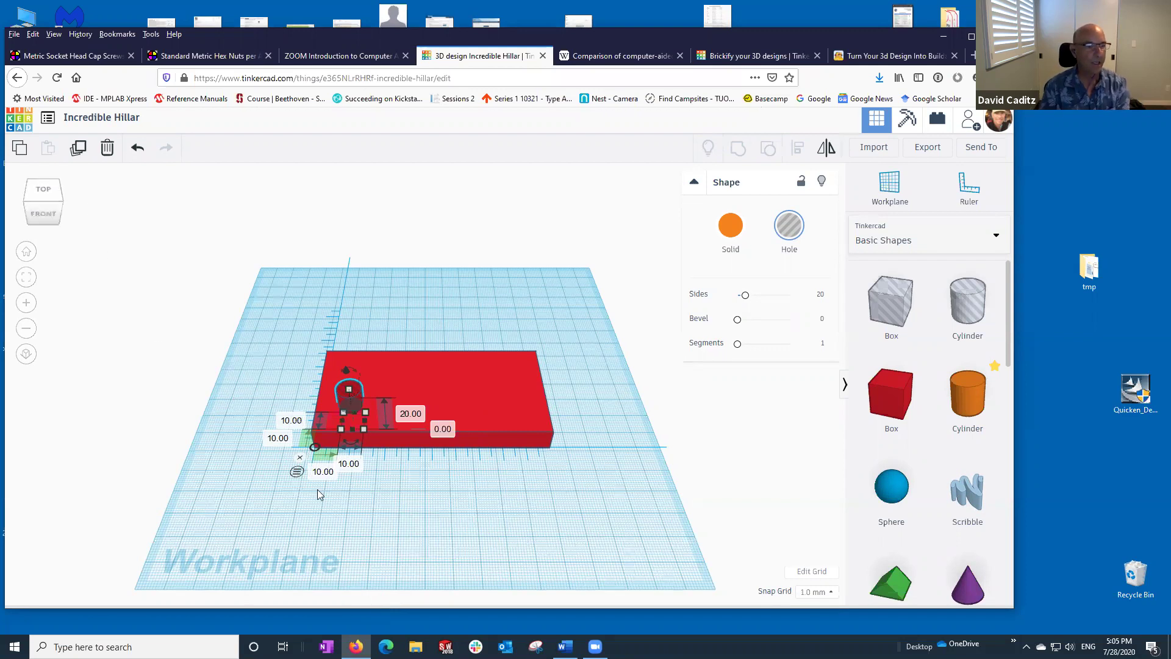
{"action": "left_click", "coordinate": [396, 522]}
{"action": "left_click", "coordinate": [353, 403]}
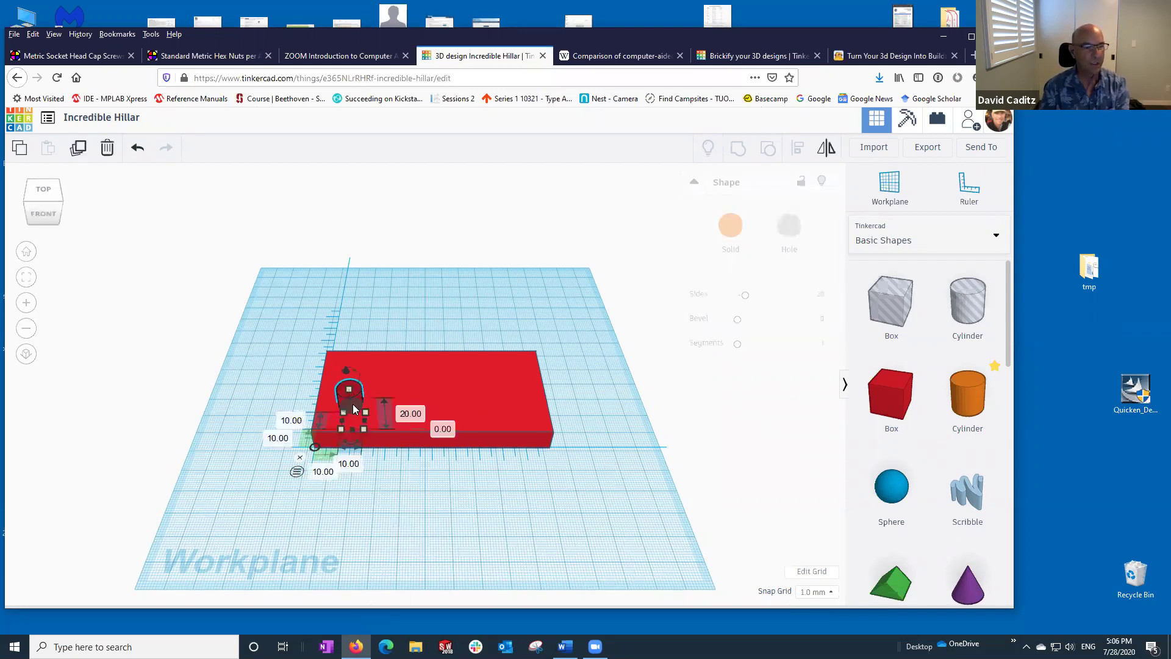
{"action": "left_click", "coordinate": [584, 535]}
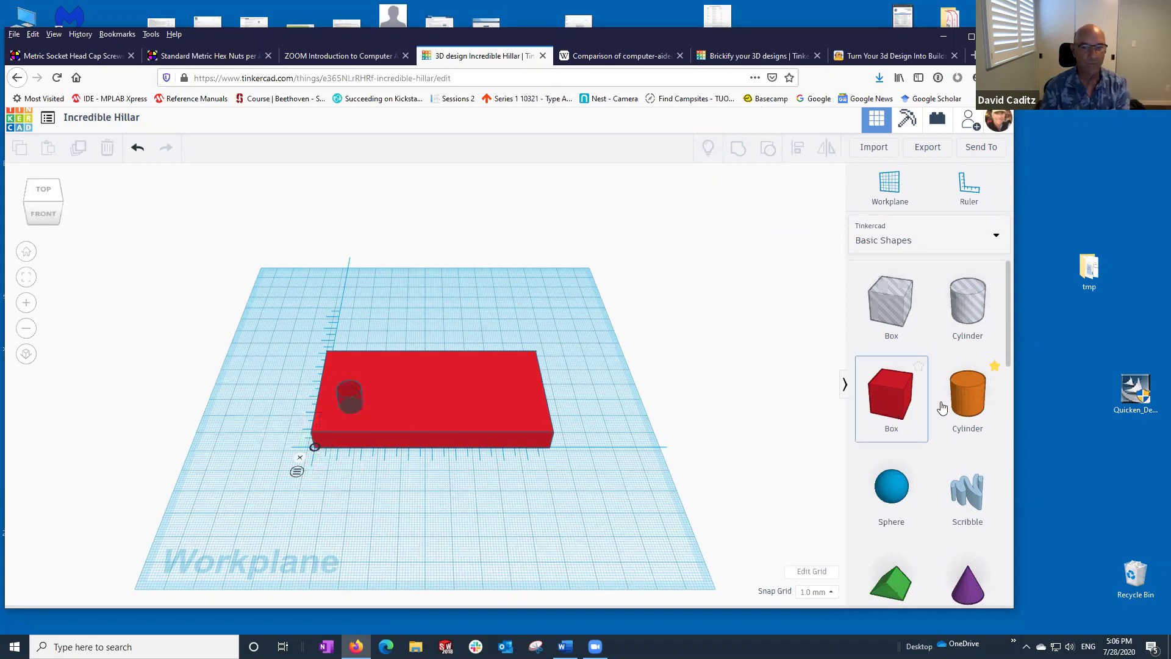
- Add a second cylinder in front of the box, 10 mm wide and 10 mm deep, and convert it to a hole
{"action": "left_click_drag", "start_coordinate": [968, 397], "coordinate": [511, 518]}
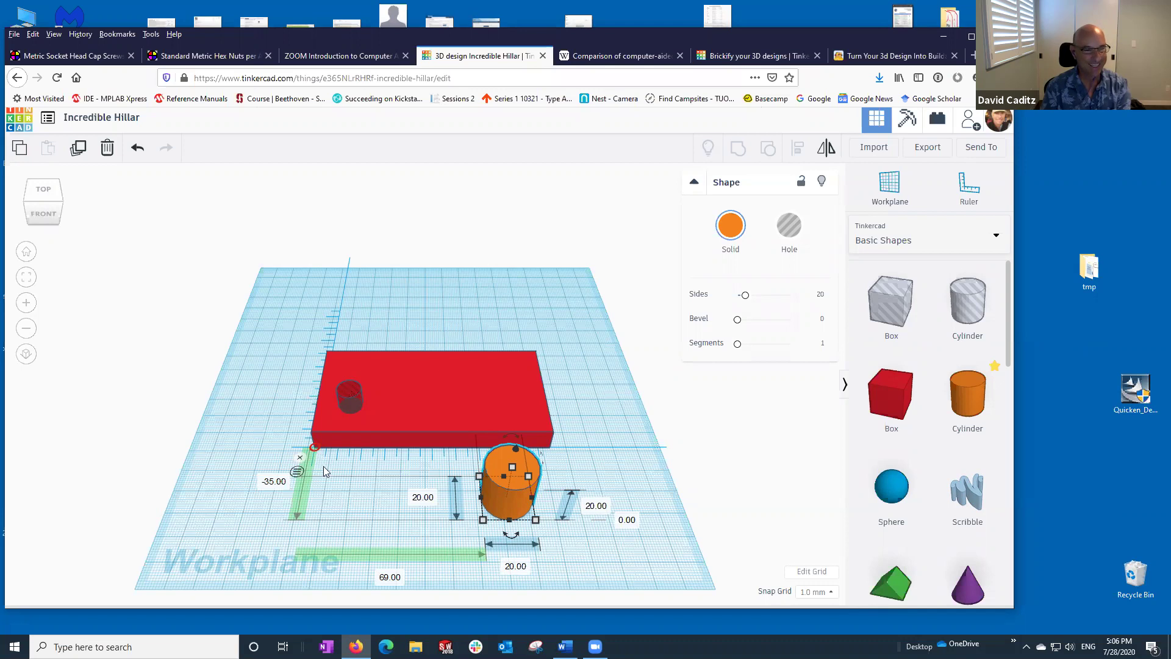
{"action": "left_click", "coordinate": [512, 566]}
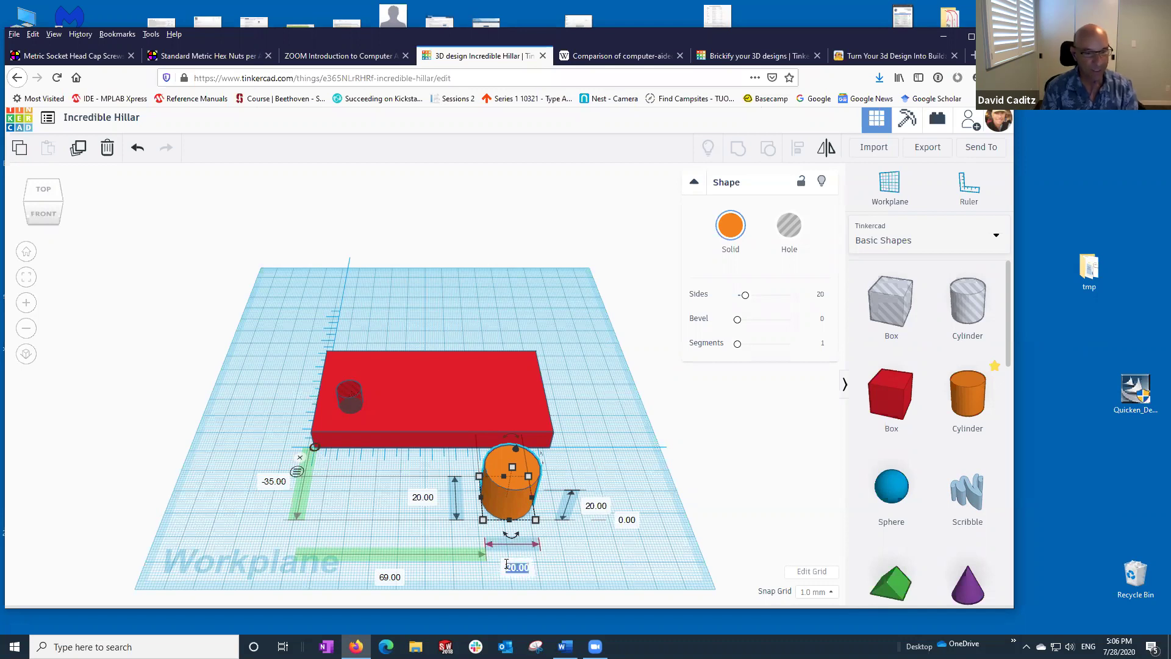
{"action": "type", "text": "10"}
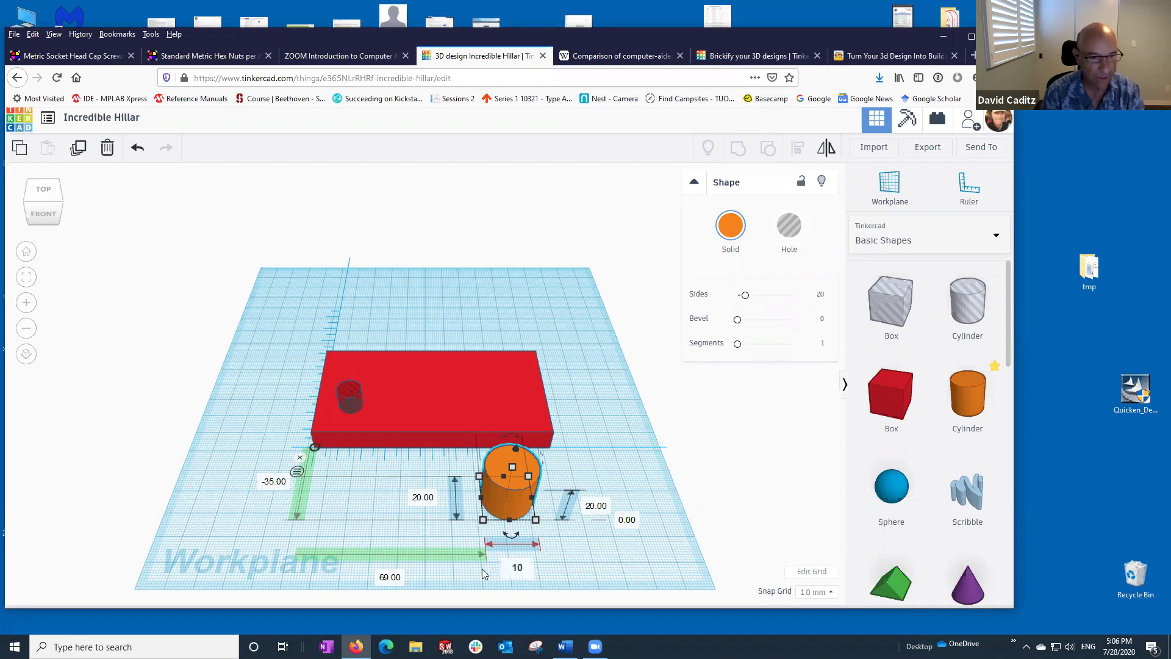
{"action": "left_click", "coordinate": [419, 496]}
{"action": "type", "text": "10"}
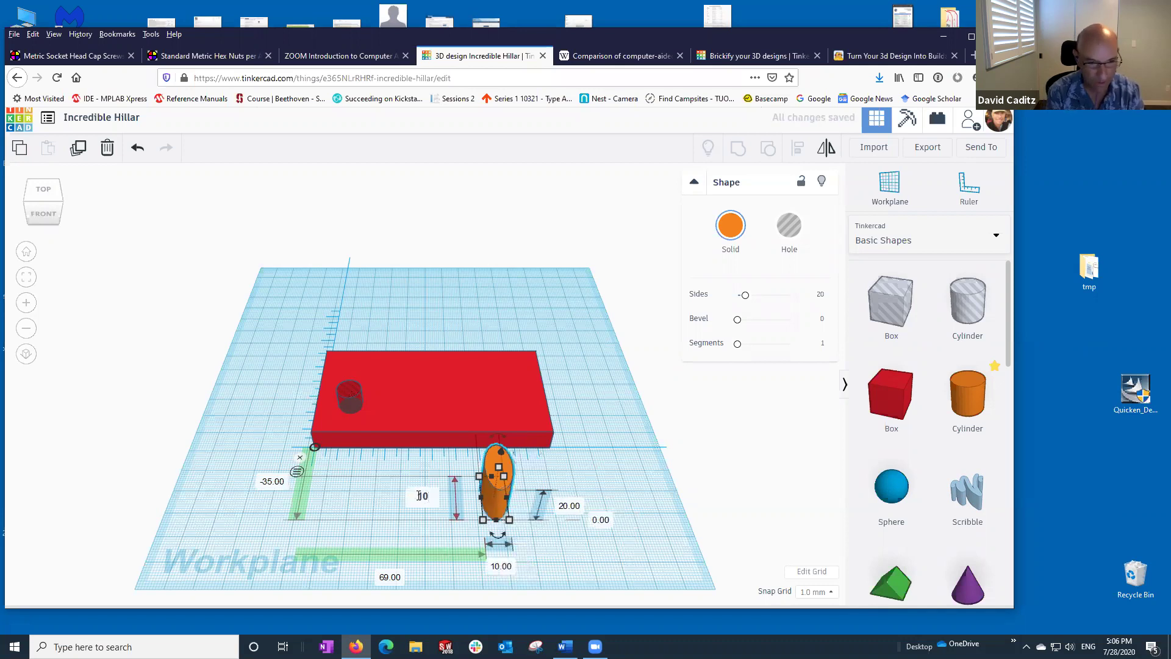
{"action": "key", "text": "Return"}
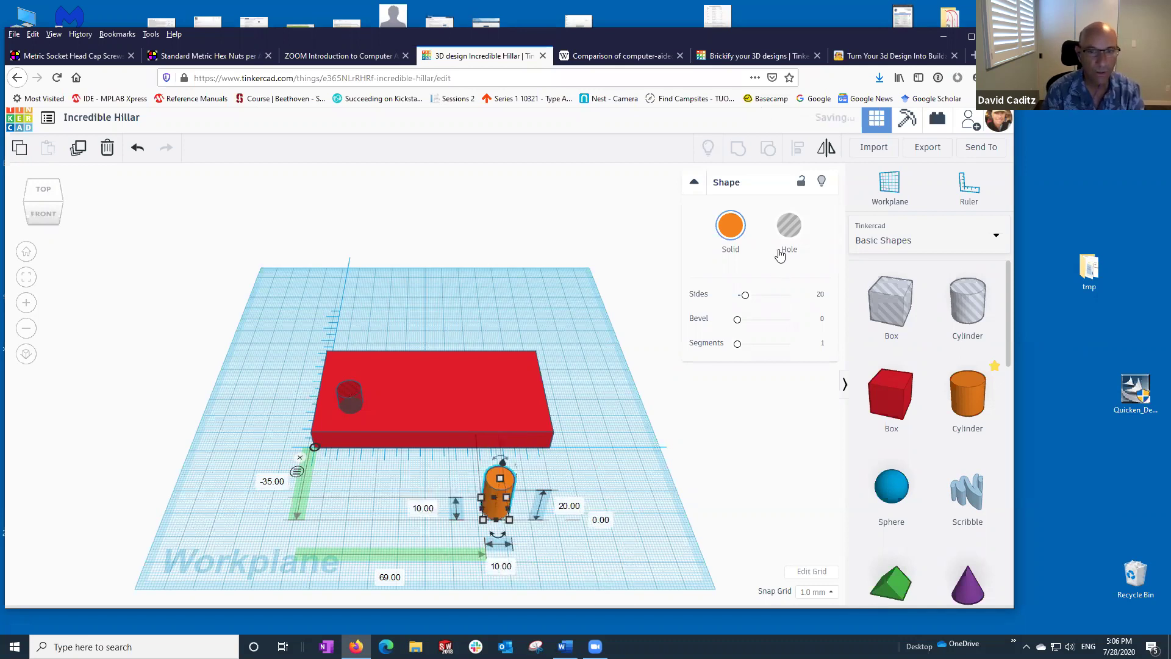
{"action": "left_click", "coordinate": [788, 227]}
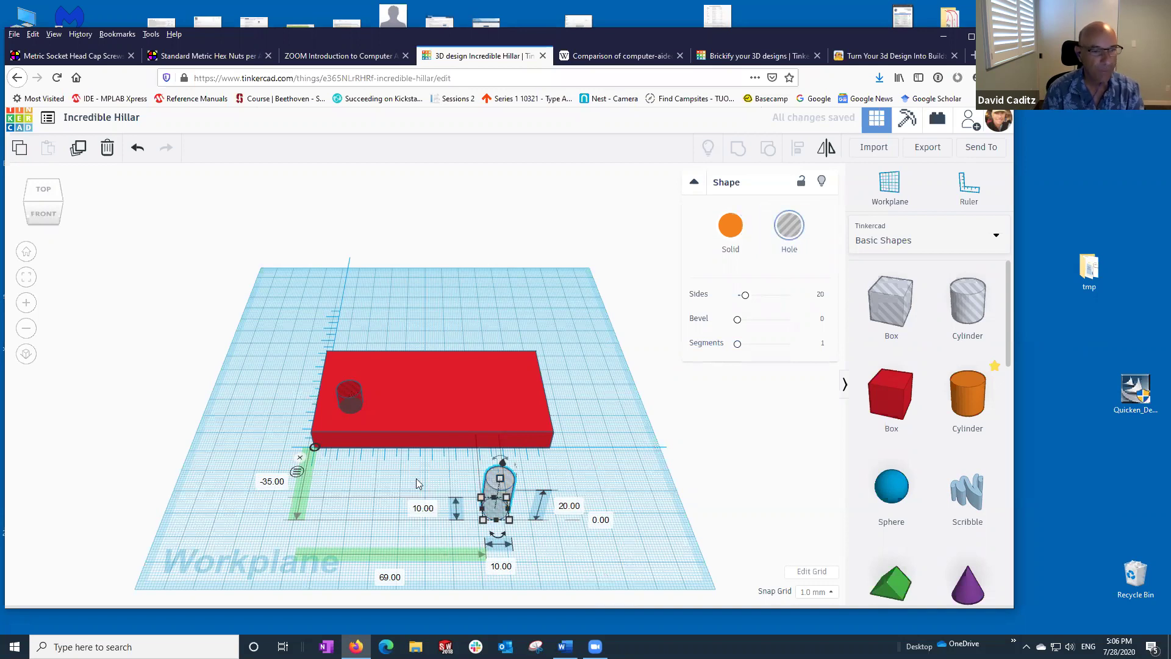
- Set the second hole's edge offsets from the ruler origin to 90 mm across and 10 mm back
{"action": "left_click", "coordinate": [268, 482]}
{"action": "type", "text": "10"}
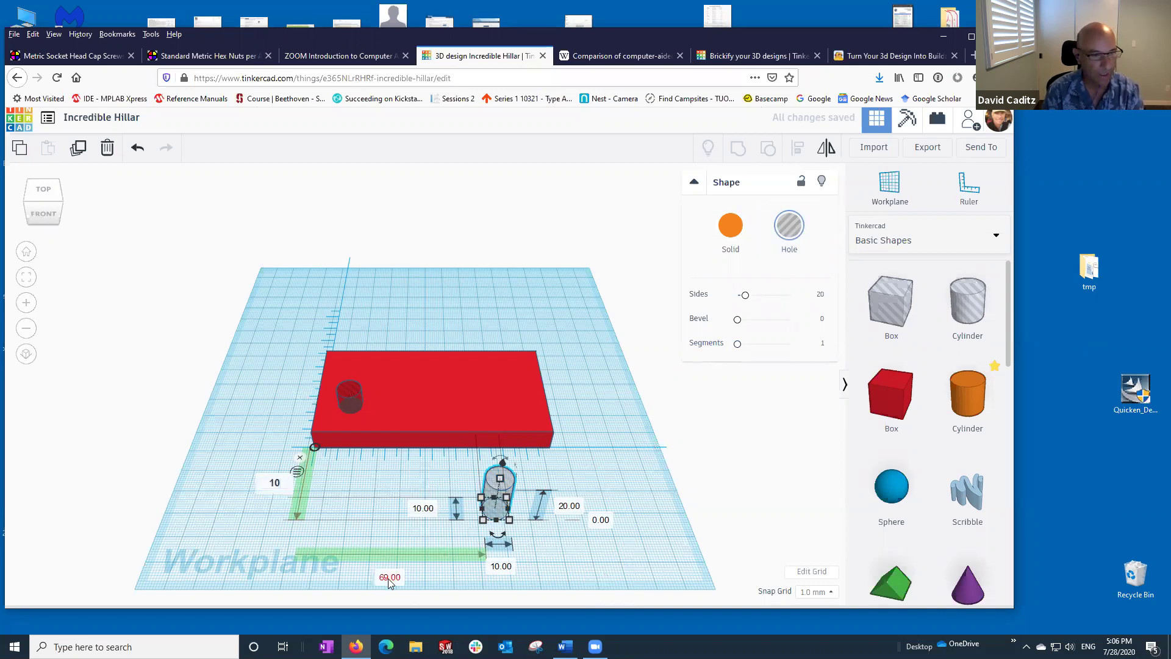
{"action": "left_click", "coordinate": [389, 578]}
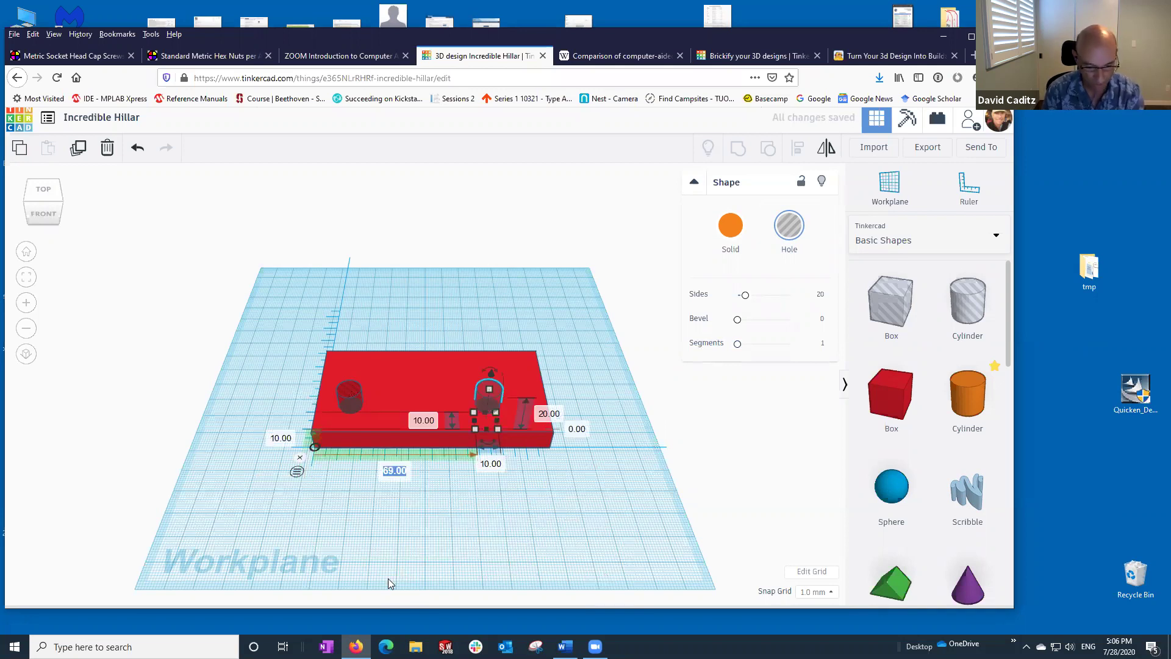
{"action": "type", "text": "90"}
{"action": "key", "text": "Return"}
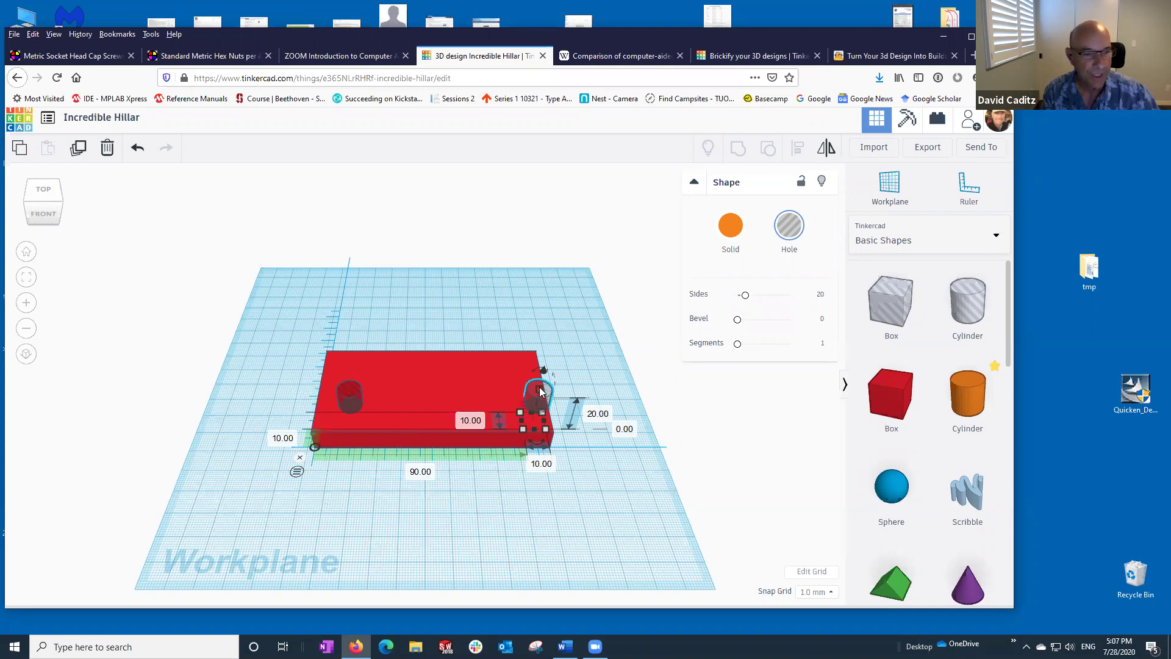
- Switch the ruler to measure to shape midpoints and set the second hole's centre to 90 mm across and 10 mm back
{"action": "left_click", "coordinate": [297, 472]}
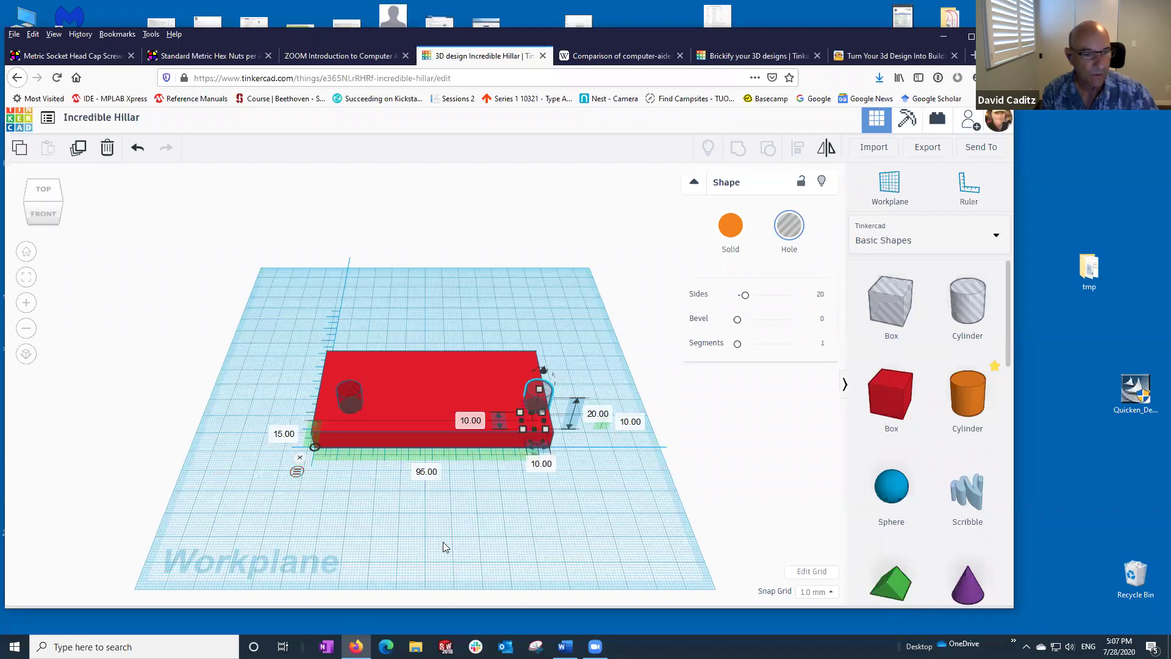
{"action": "left_click", "coordinate": [419, 474]}
{"action": "type", "text": "90"}
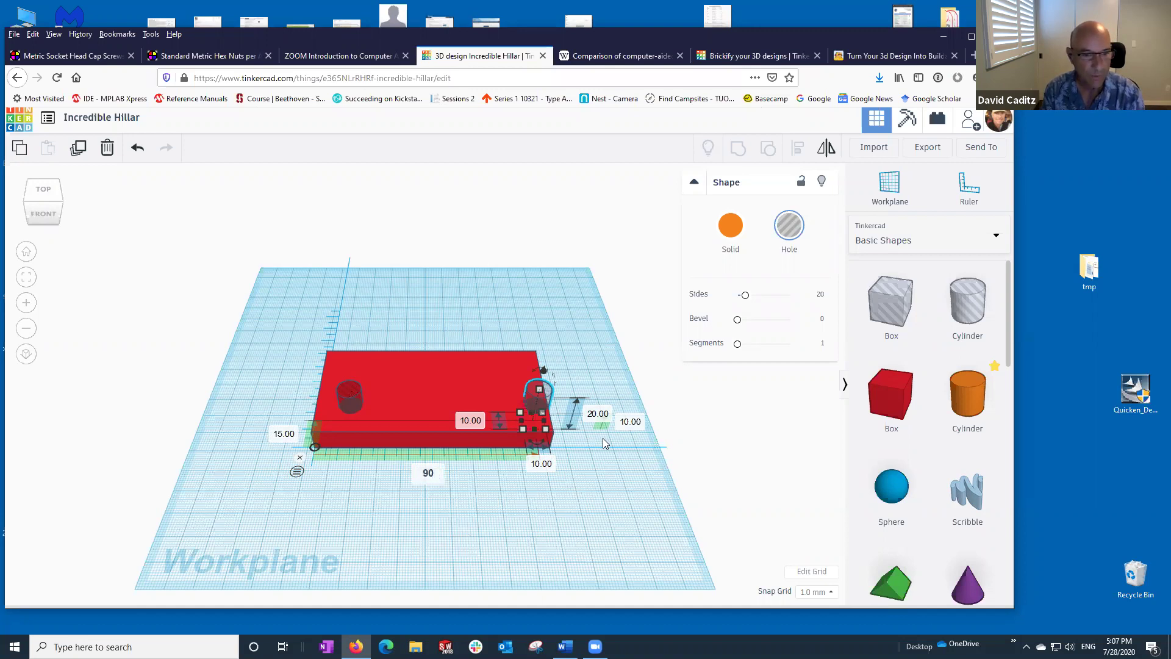
{"action": "key", "text": "Return"}
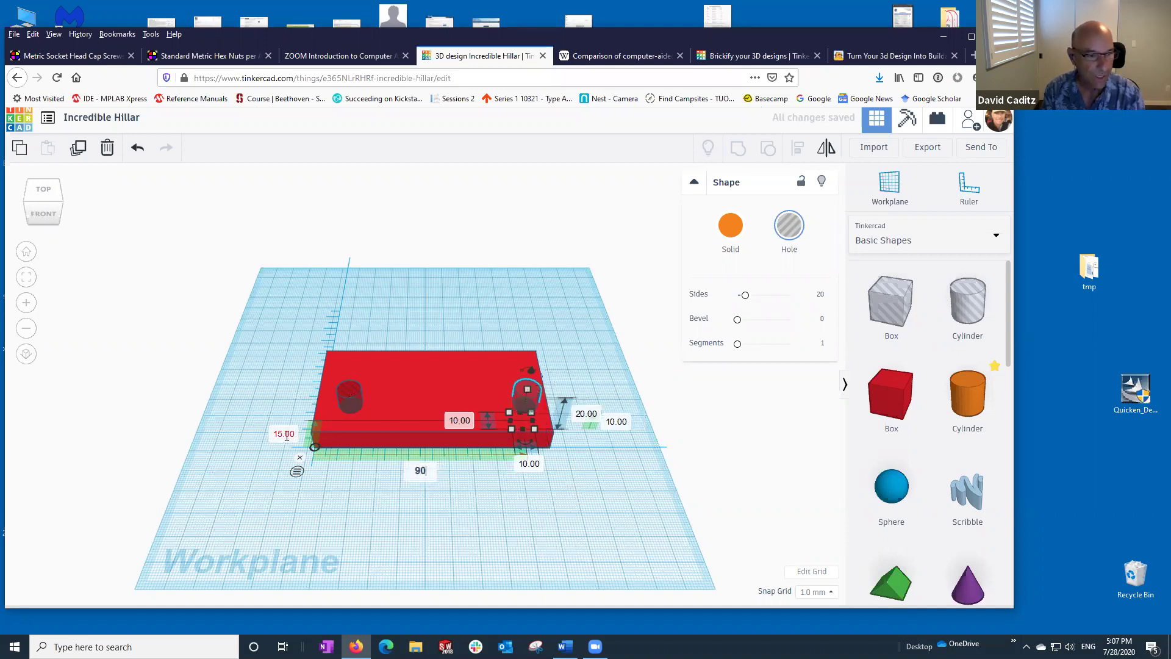
{"action": "left_click", "coordinate": [286, 435]}
{"action": "type", "text": "10"}
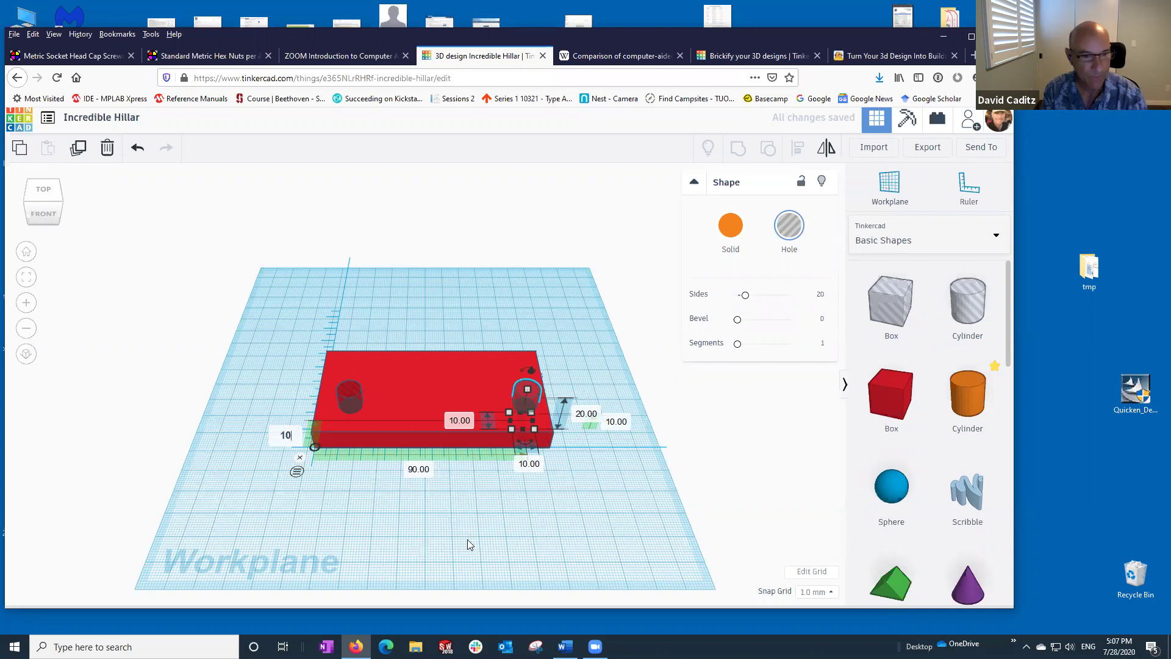
{"action": "key", "text": "Return"}
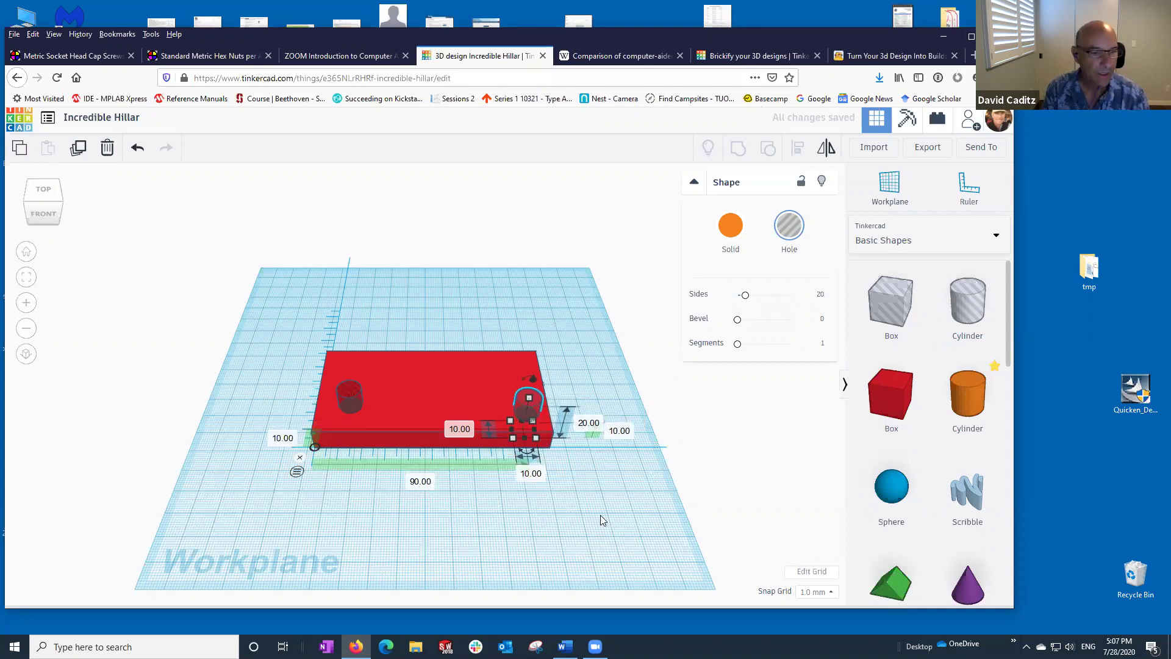
- Set the first hole's centre to 10 mm across and 10 mm back from the ruler origin
{"action": "left_click", "coordinate": [345, 401]}
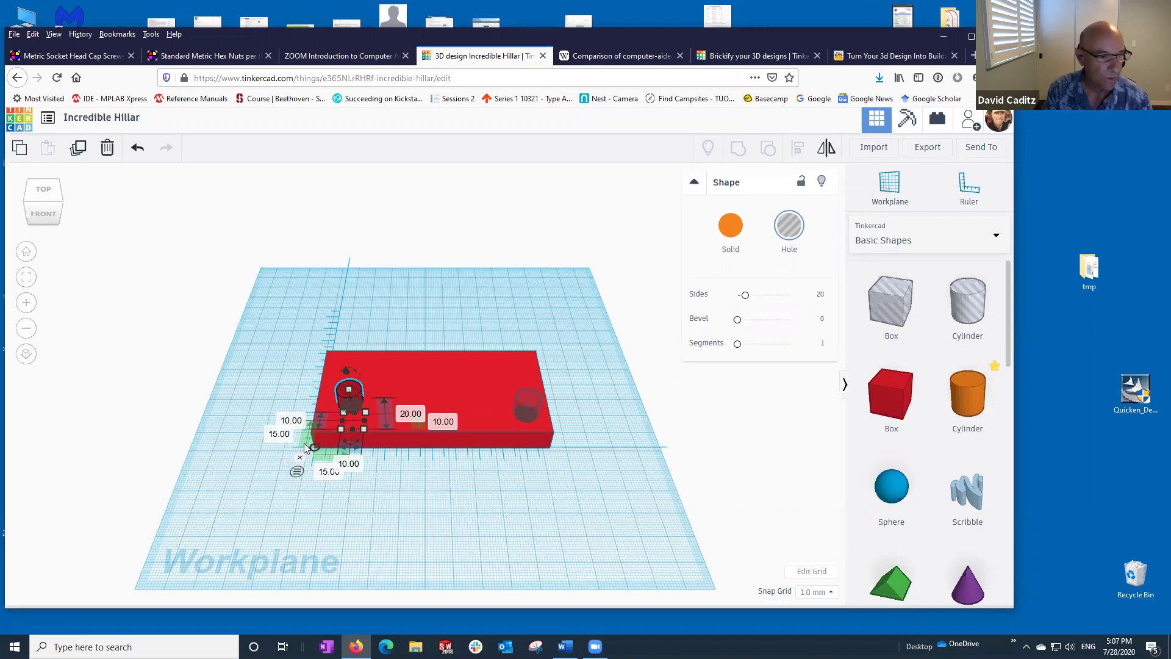
{"action": "left_click", "coordinate": [279, 433]}
{"action": "type", "text": "10"}
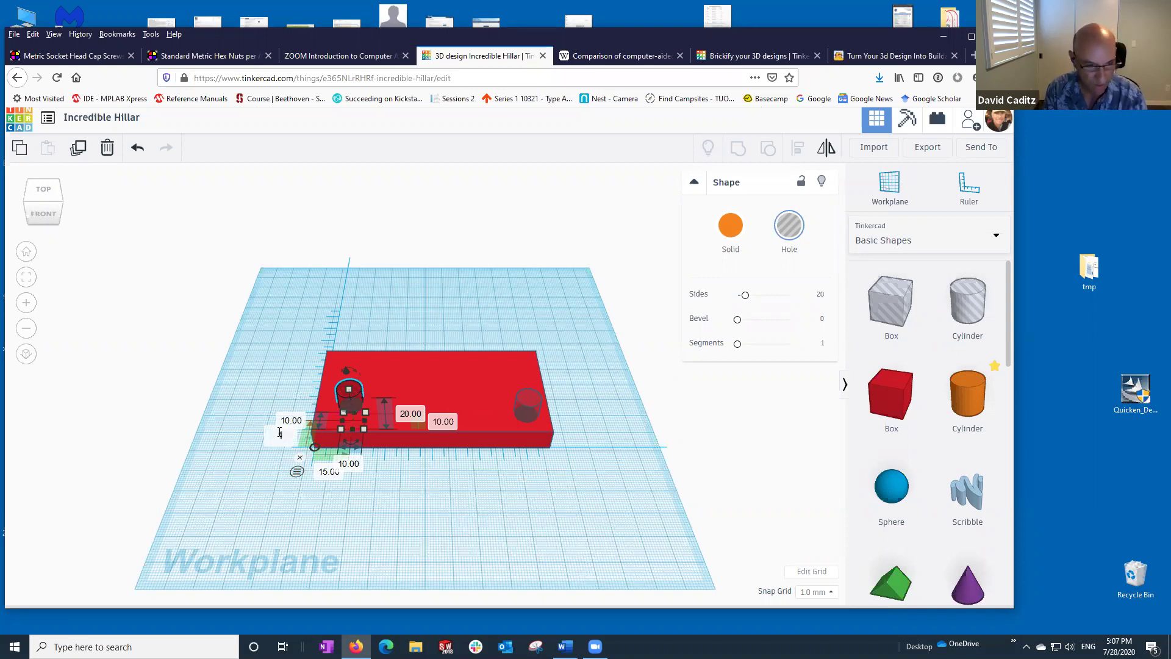
{"action": "left_click", "coordinate": [329, 480]}
{"action": "type", "text": "10"}
{"action": "key", "text": "Return"}
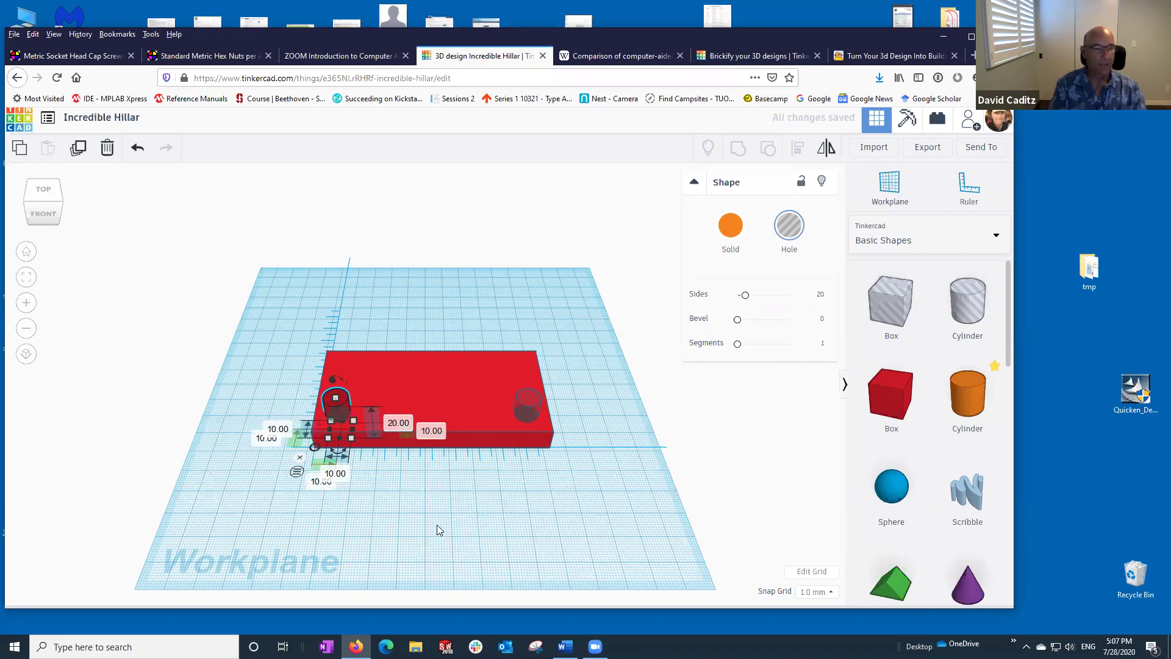
- Group the box with both hole cylinders to cut the two holes through the block
{"action": "left_click", "coordinate": [459, 314]}
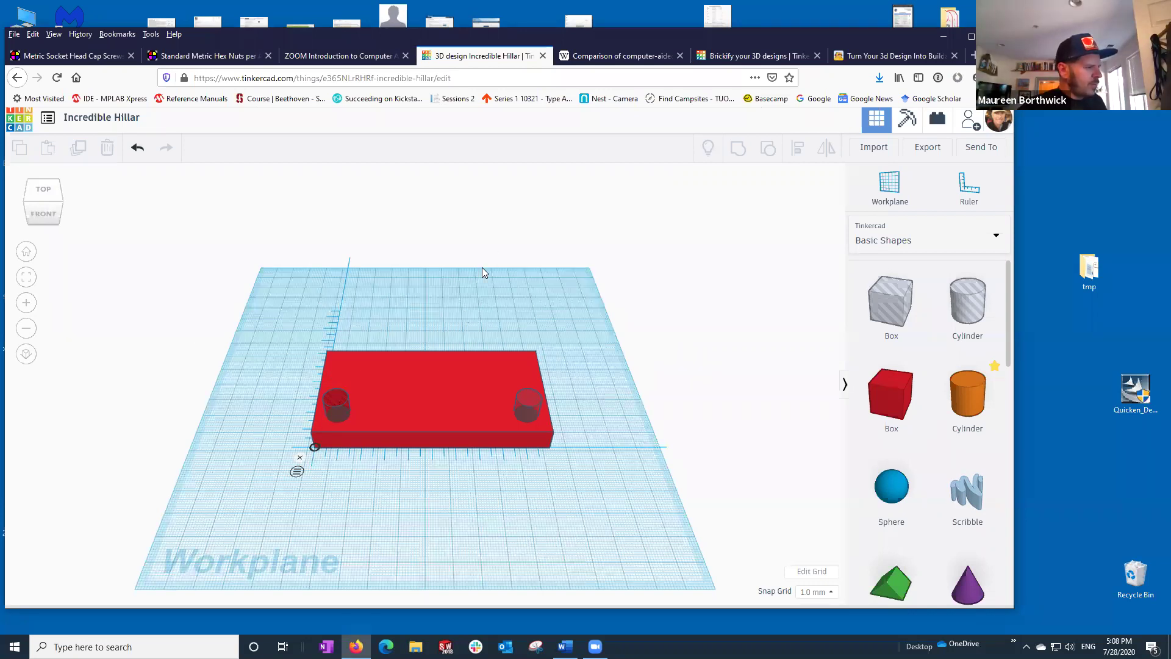
{"action": "left_click_drag", "start_coordinate": [269, 316], "coordinate": [482, 604]}
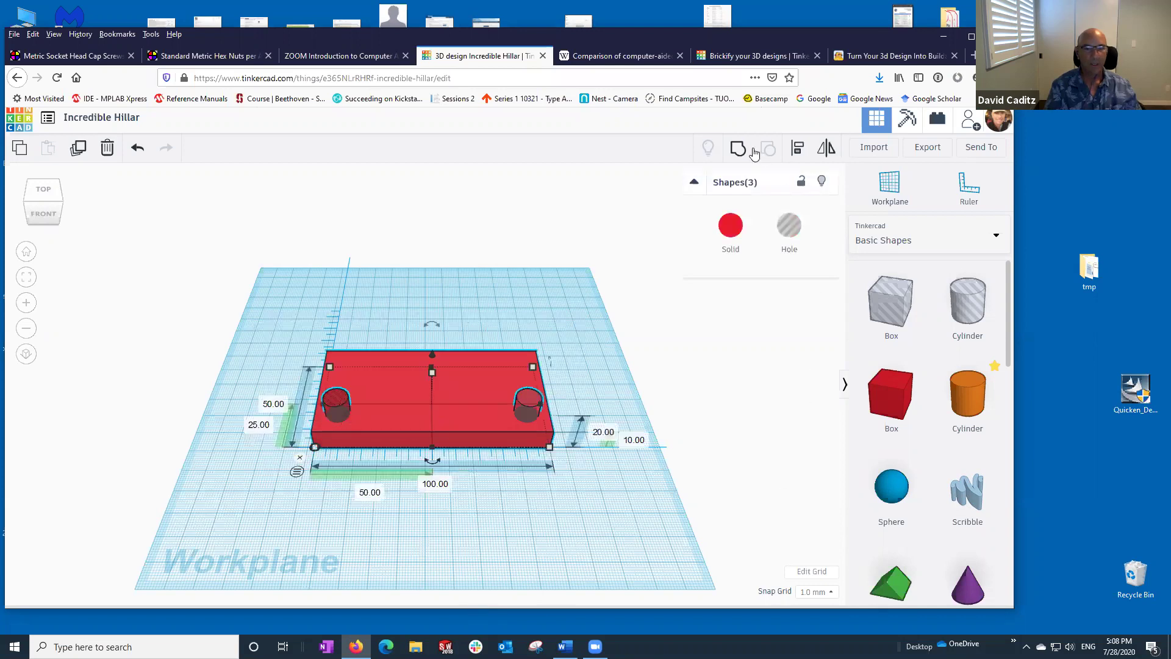
{"action": "left_click", "coordinate": [591, 537]}
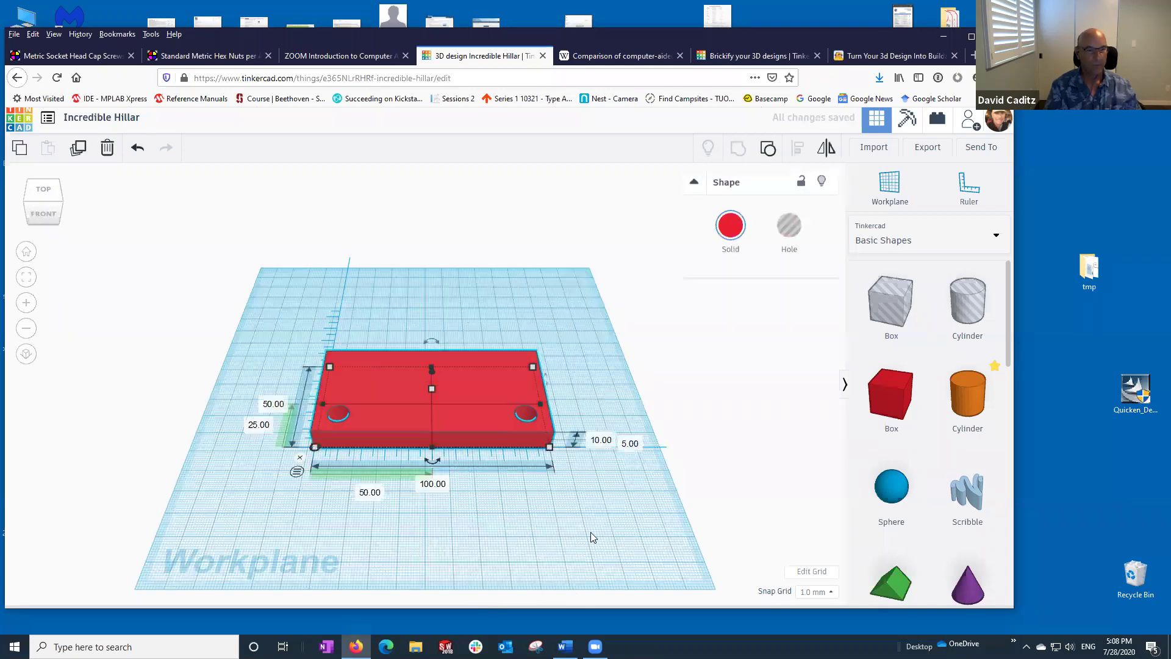
{"action": "left_click", "coordinate": [581, 534]}
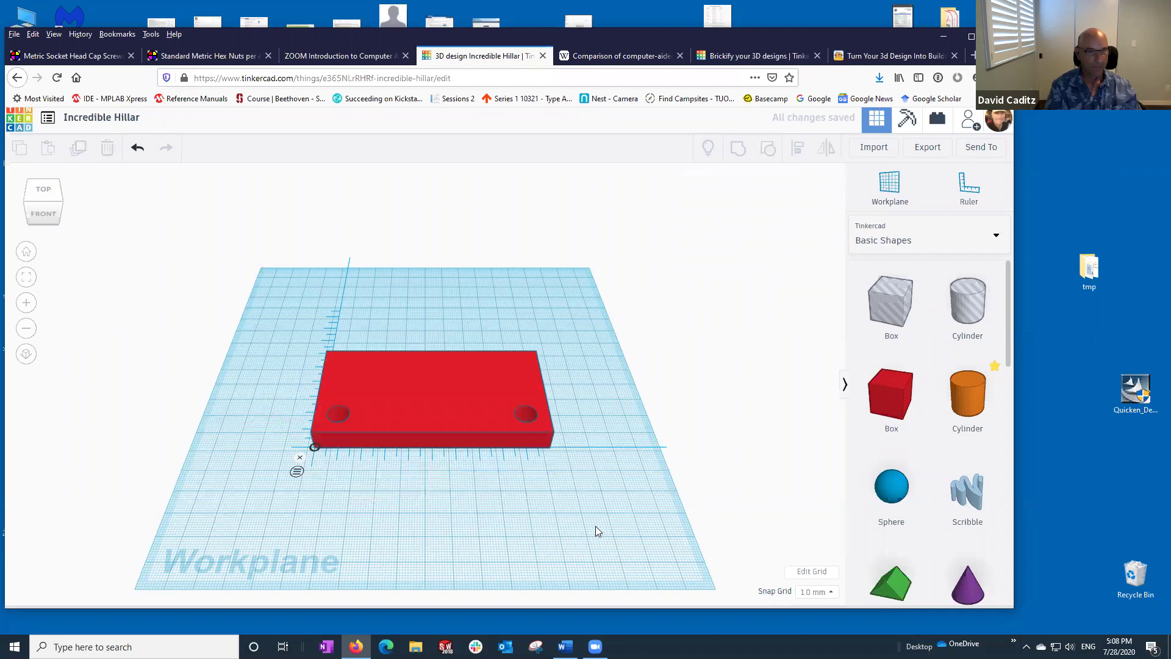
{"action": "right_click_drag", "start_coordinate": [595, 507], "coordinate": [563, 549]}
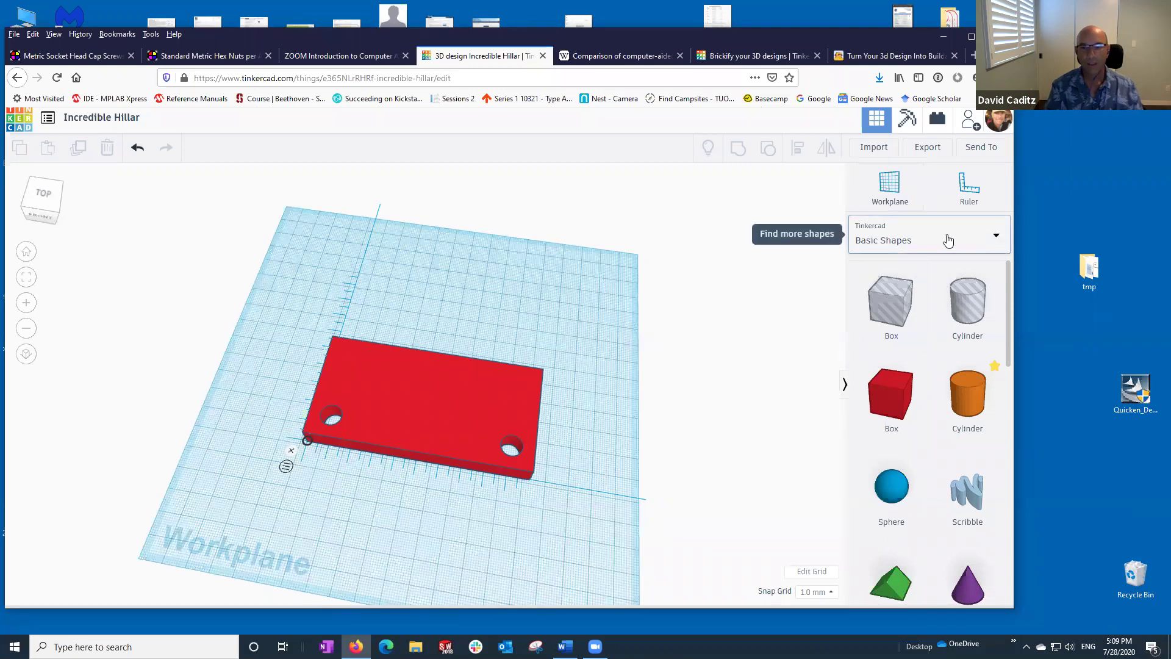
- Browse the shapes in the Making at home (NEW) collection
{"action": "left_click", "coordinate": [995, 241]}
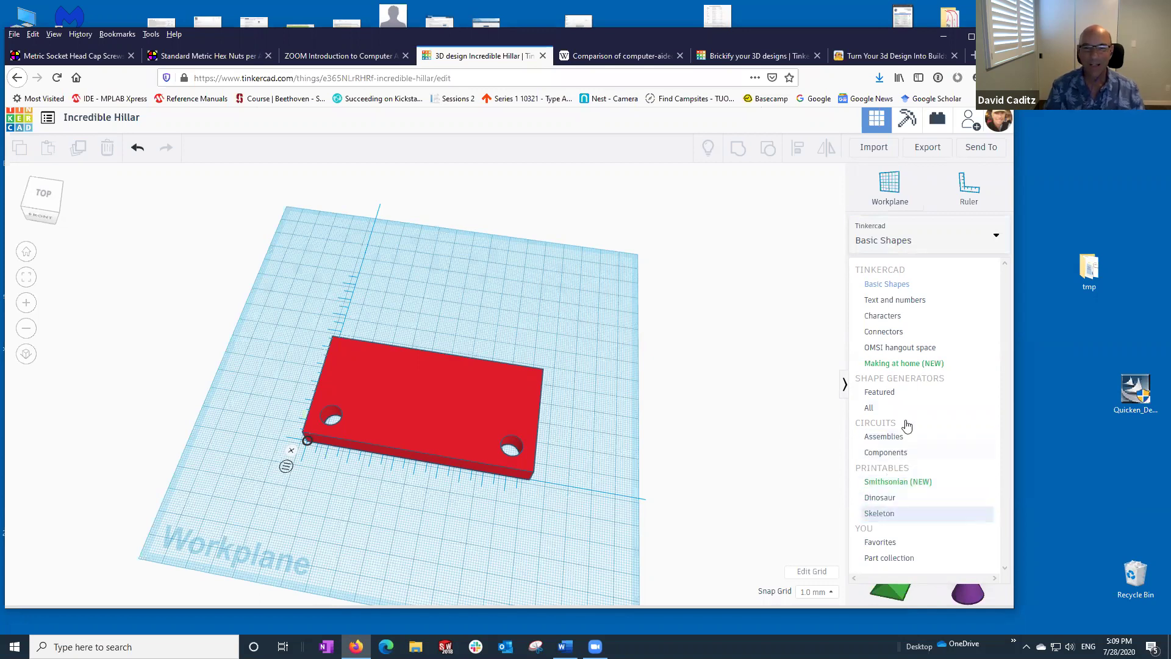
{"action": "left_click", "coordinate": [905, 364]}
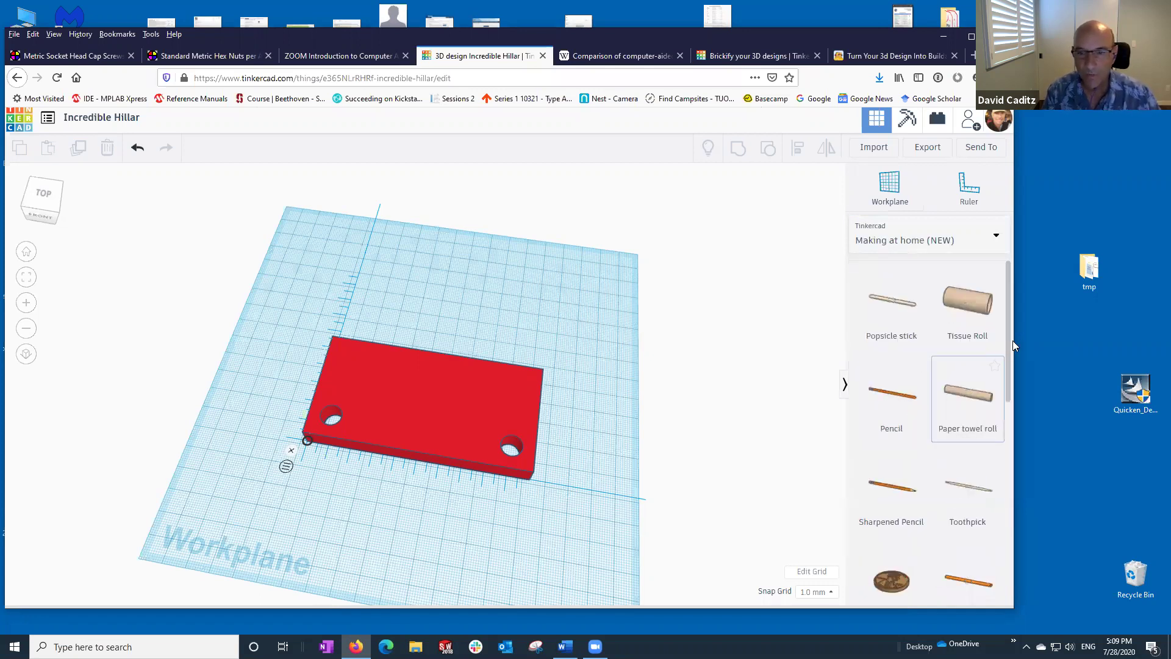
{"action": "scroll", "coordinate": [1006, 401], "scroll_direction": "down", "scroll_amount": 8}
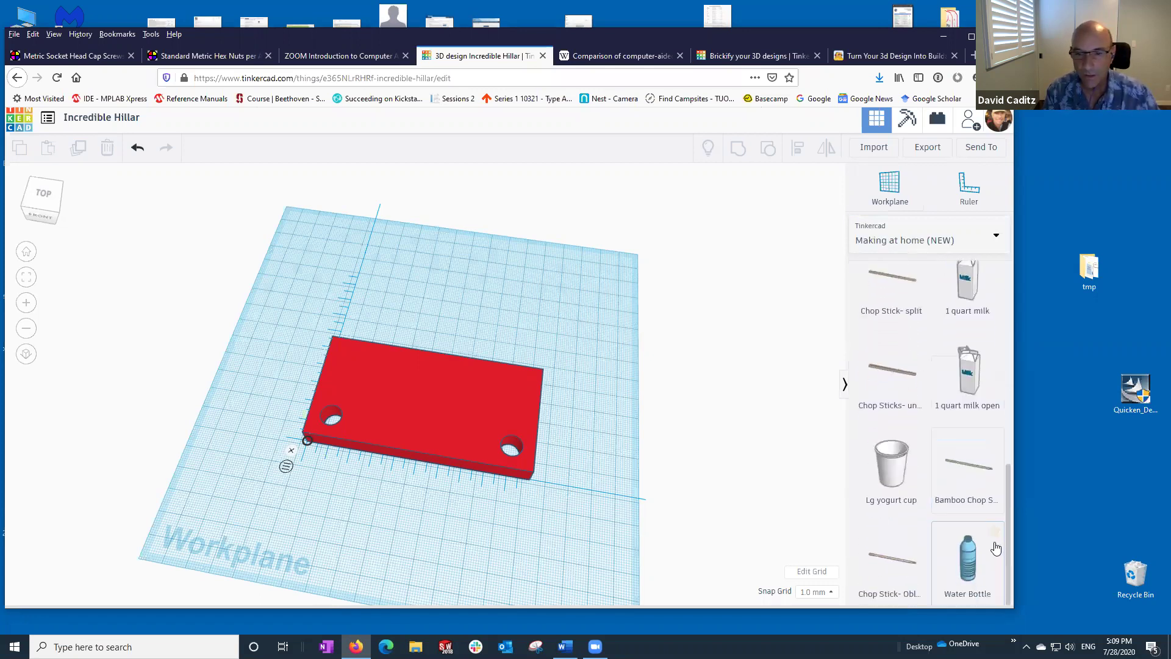
{"action": "scroll", "coordinate": [999, 585], "scroll_direction": "up", "scroll_amount": 8}
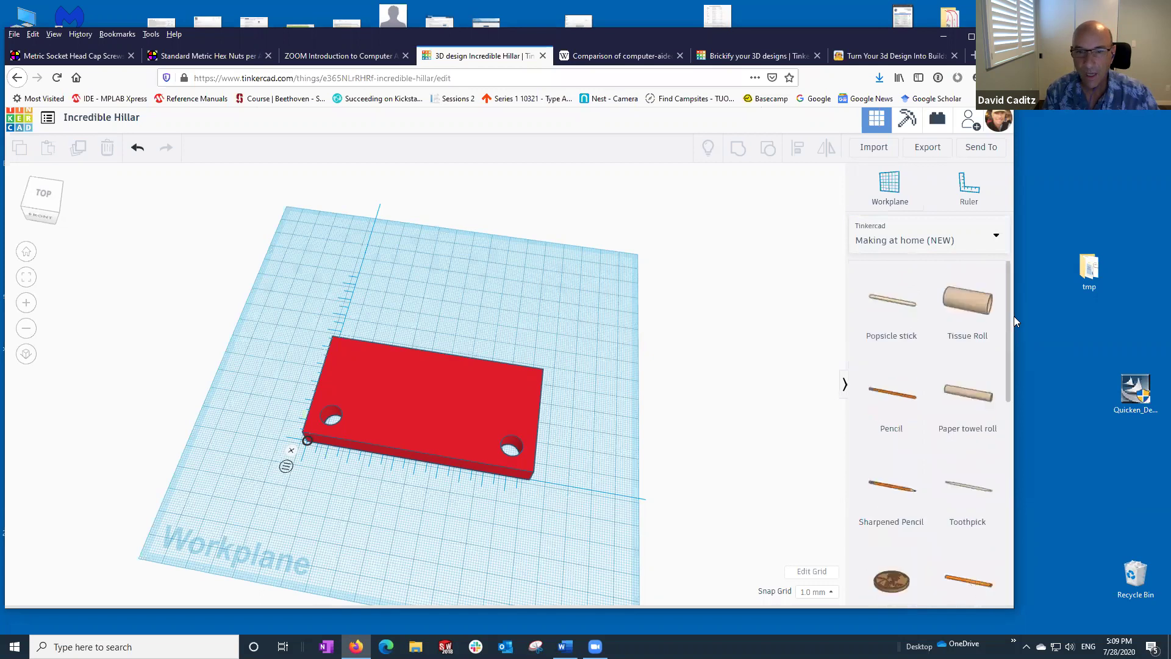
- Look through the OMSI hangout space shape collection and return to Basic Shapes
{"action": "left_click", "coordinate": [998, 239]}
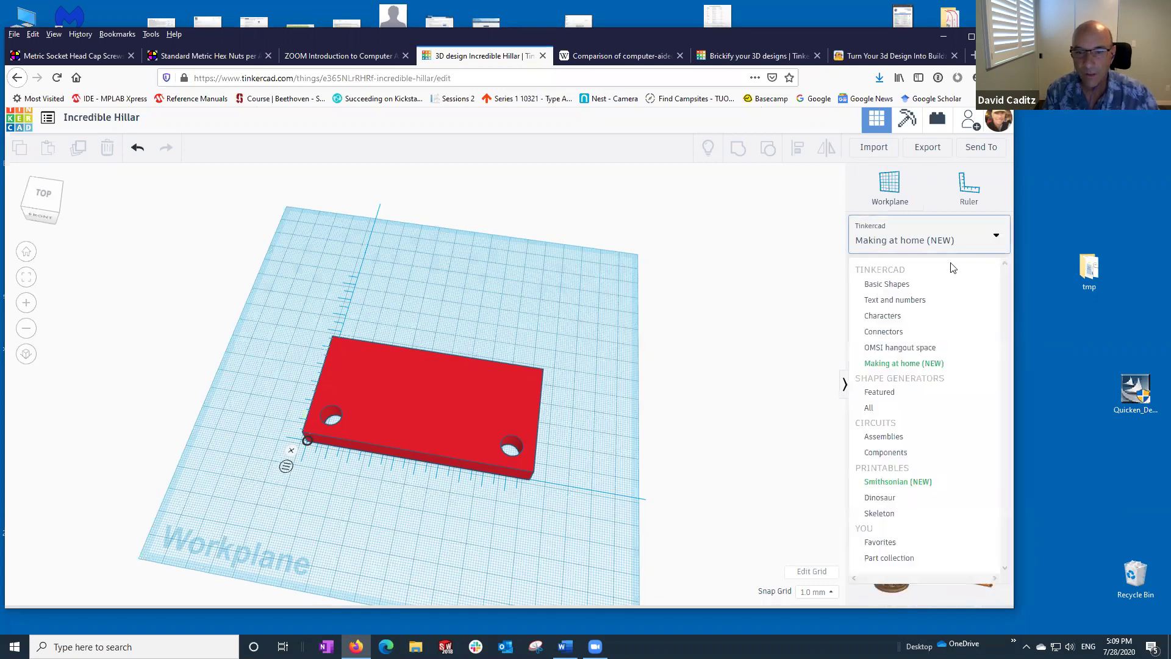
{"action": "left_click", "coordinate": [893, 348]}
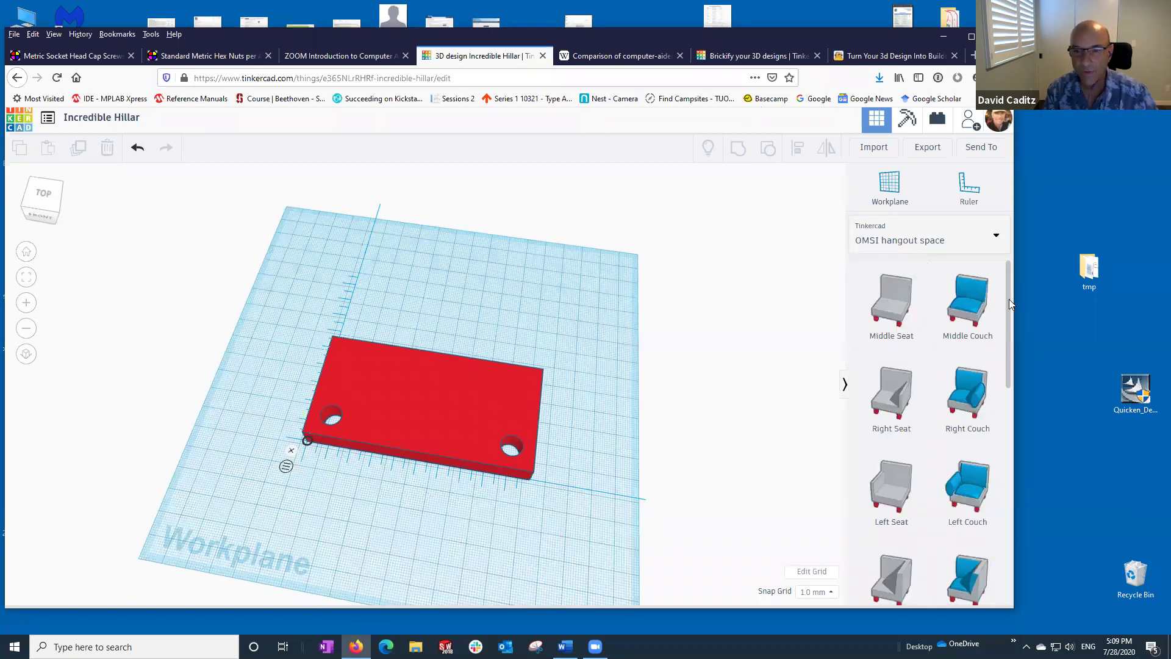
{"action": "mouse_move", "coordinate": [1006, 305]}
{"action": "left_mouse_down"}
{"action": "mouse_move", "coordinate": [1007, 574]}
{"action": "mouse_move", "coordinate": [1014, 396]}
{"action": "left_mouse_up"}
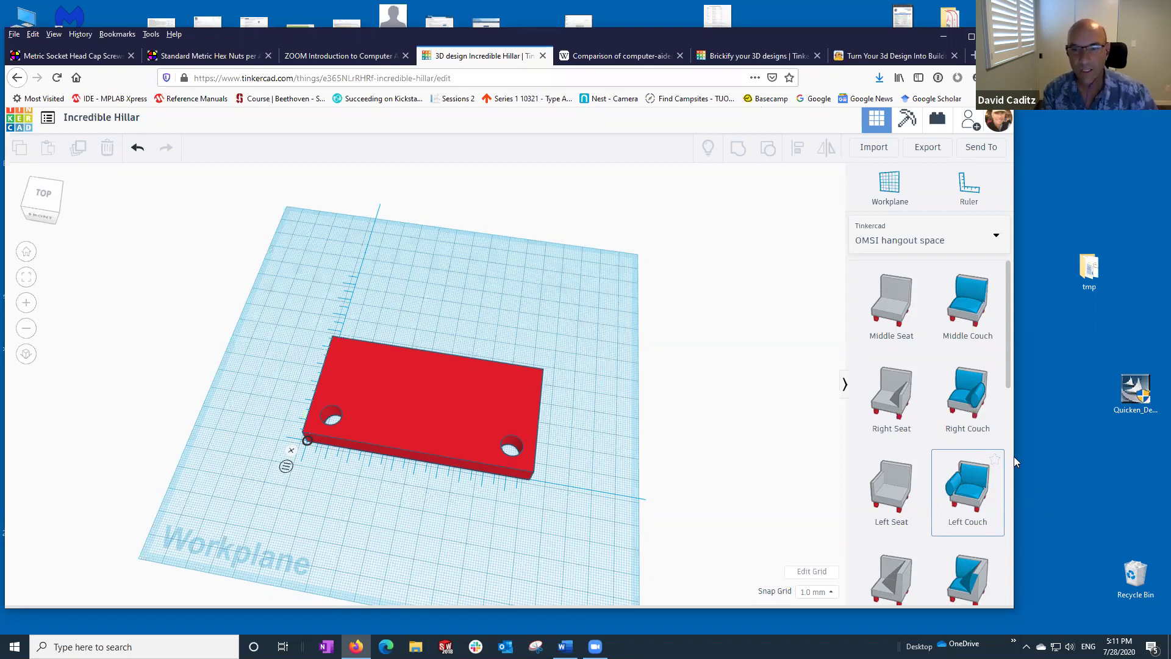
{"action": "left_click", "coordinate": [993, 242]}
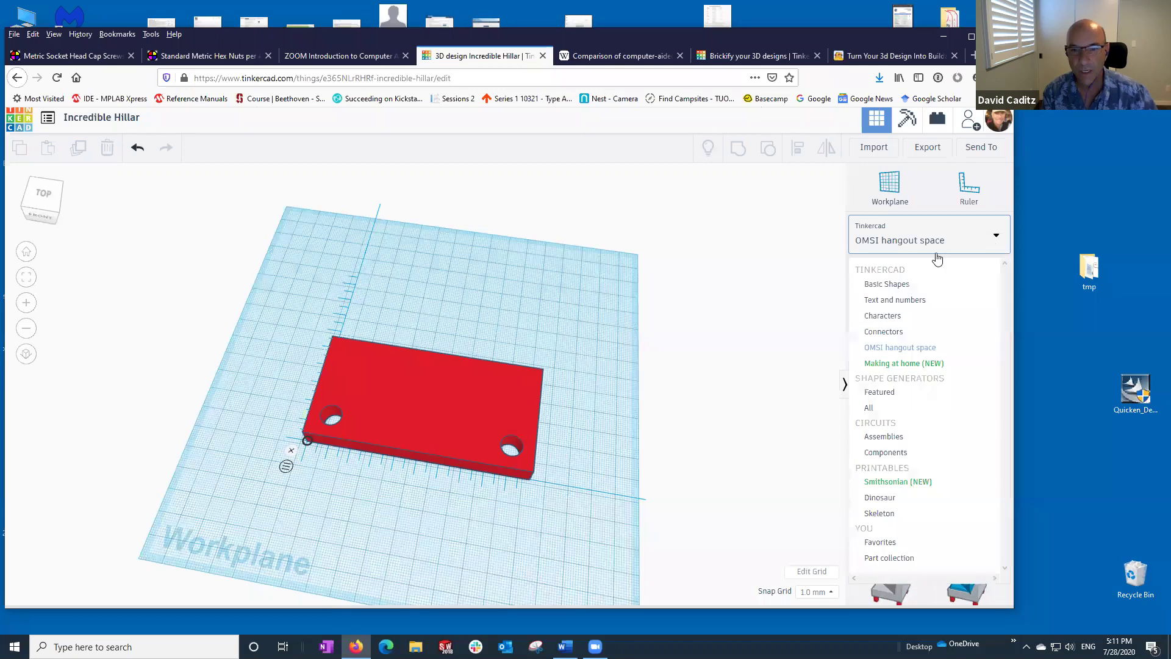
{"action": "left_click", "coordinate": [906, 288]}
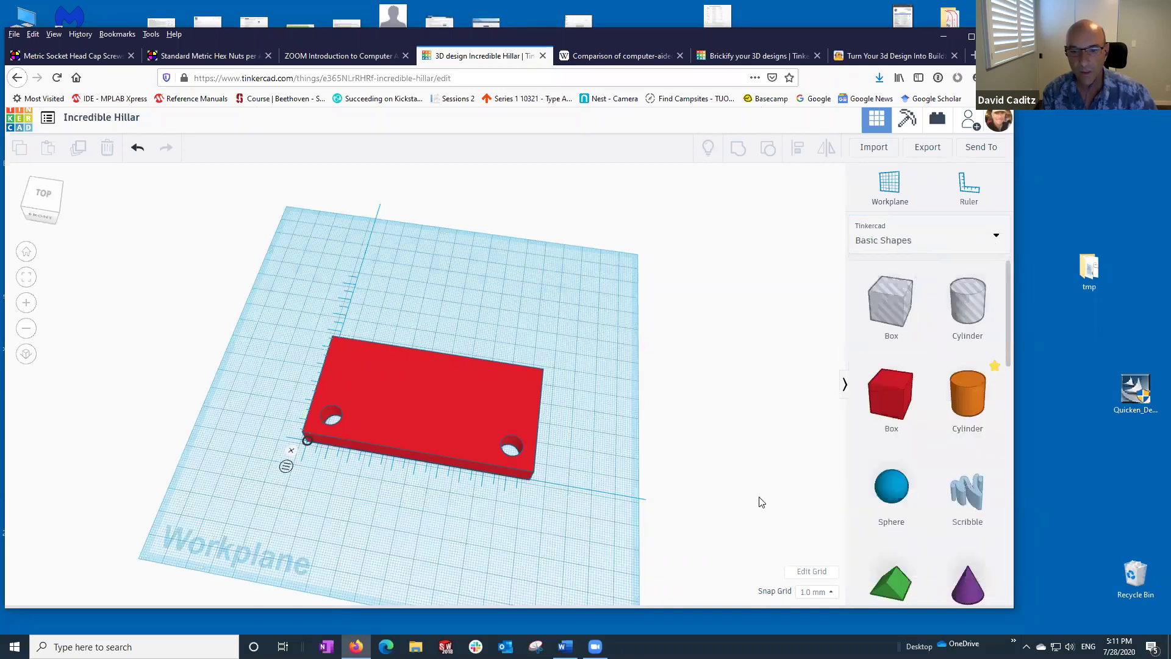